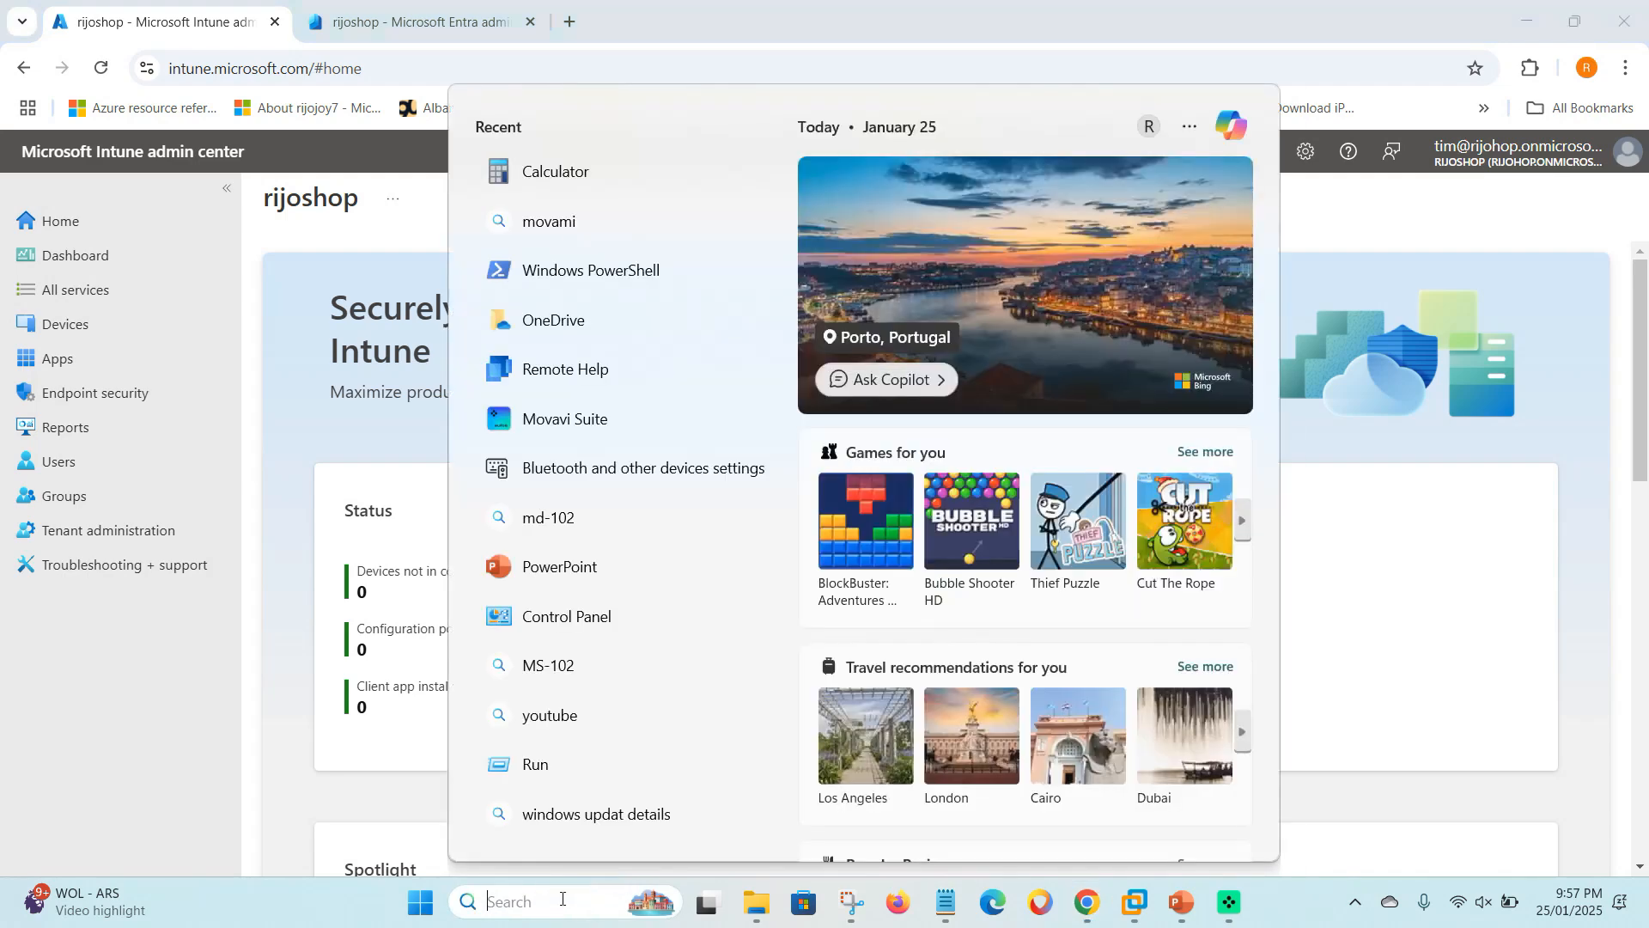
# - Launch Windows PowerShell as administrator and approve the elevation prompt
pyautogui.write('power')
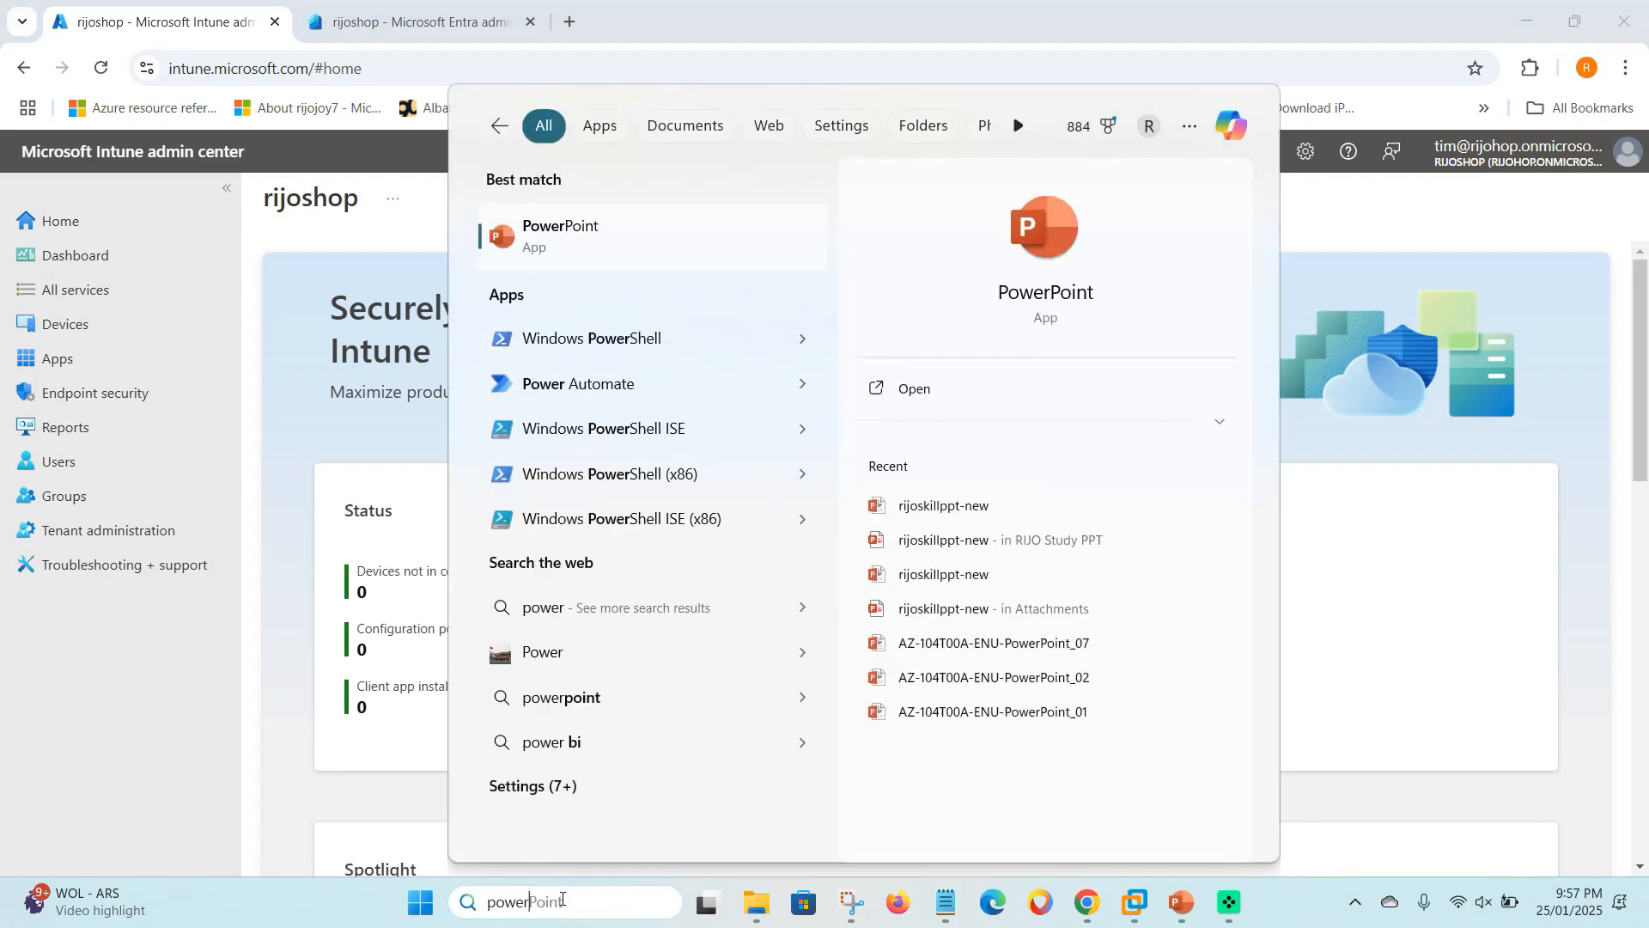
pyautogui.click(805, 340)
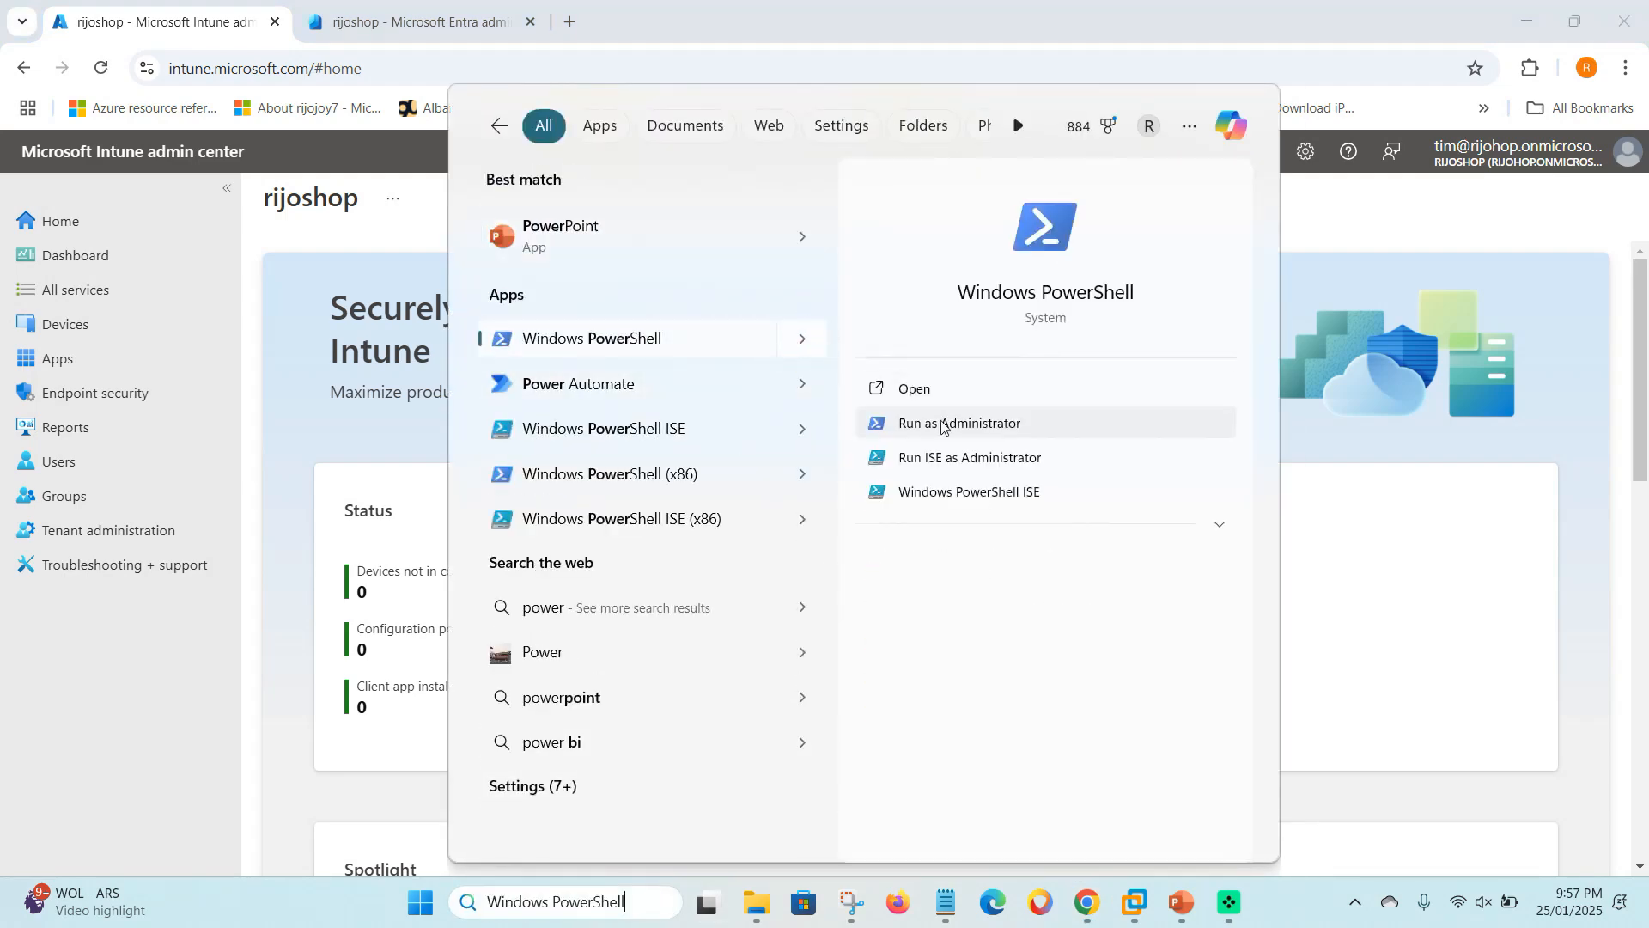
pyautogui.click(943, 424)
pyautogui.click(694, 621)
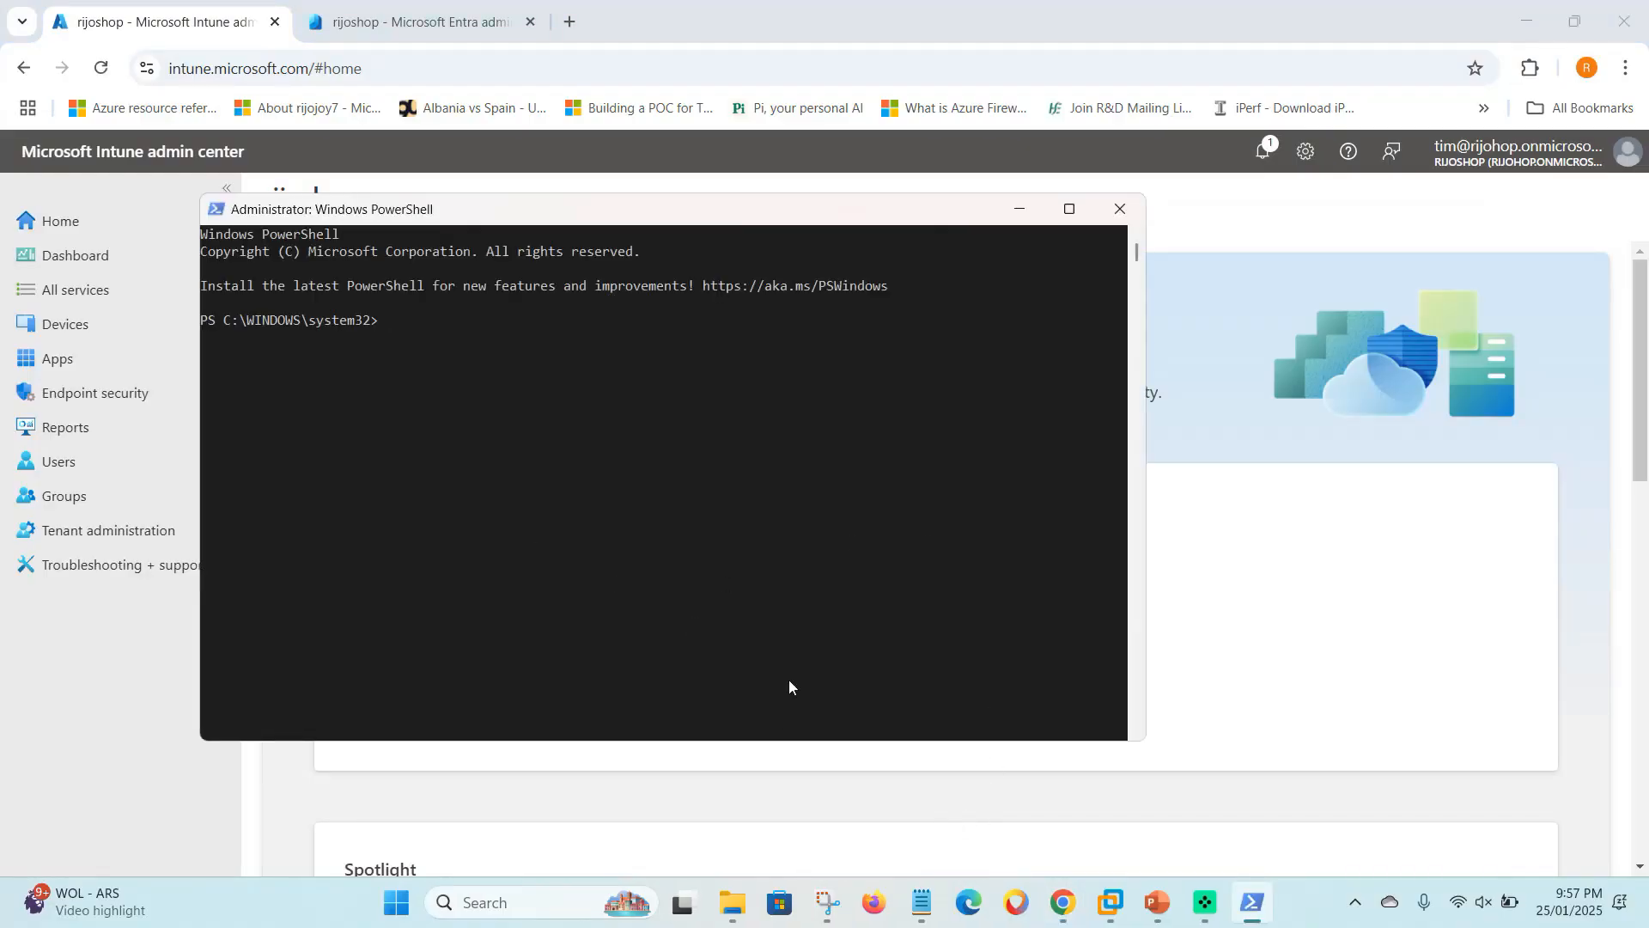
# - Copy the Connect-MgGraph command line from the saved Notepad commands
pyautogui.click(922, 902)
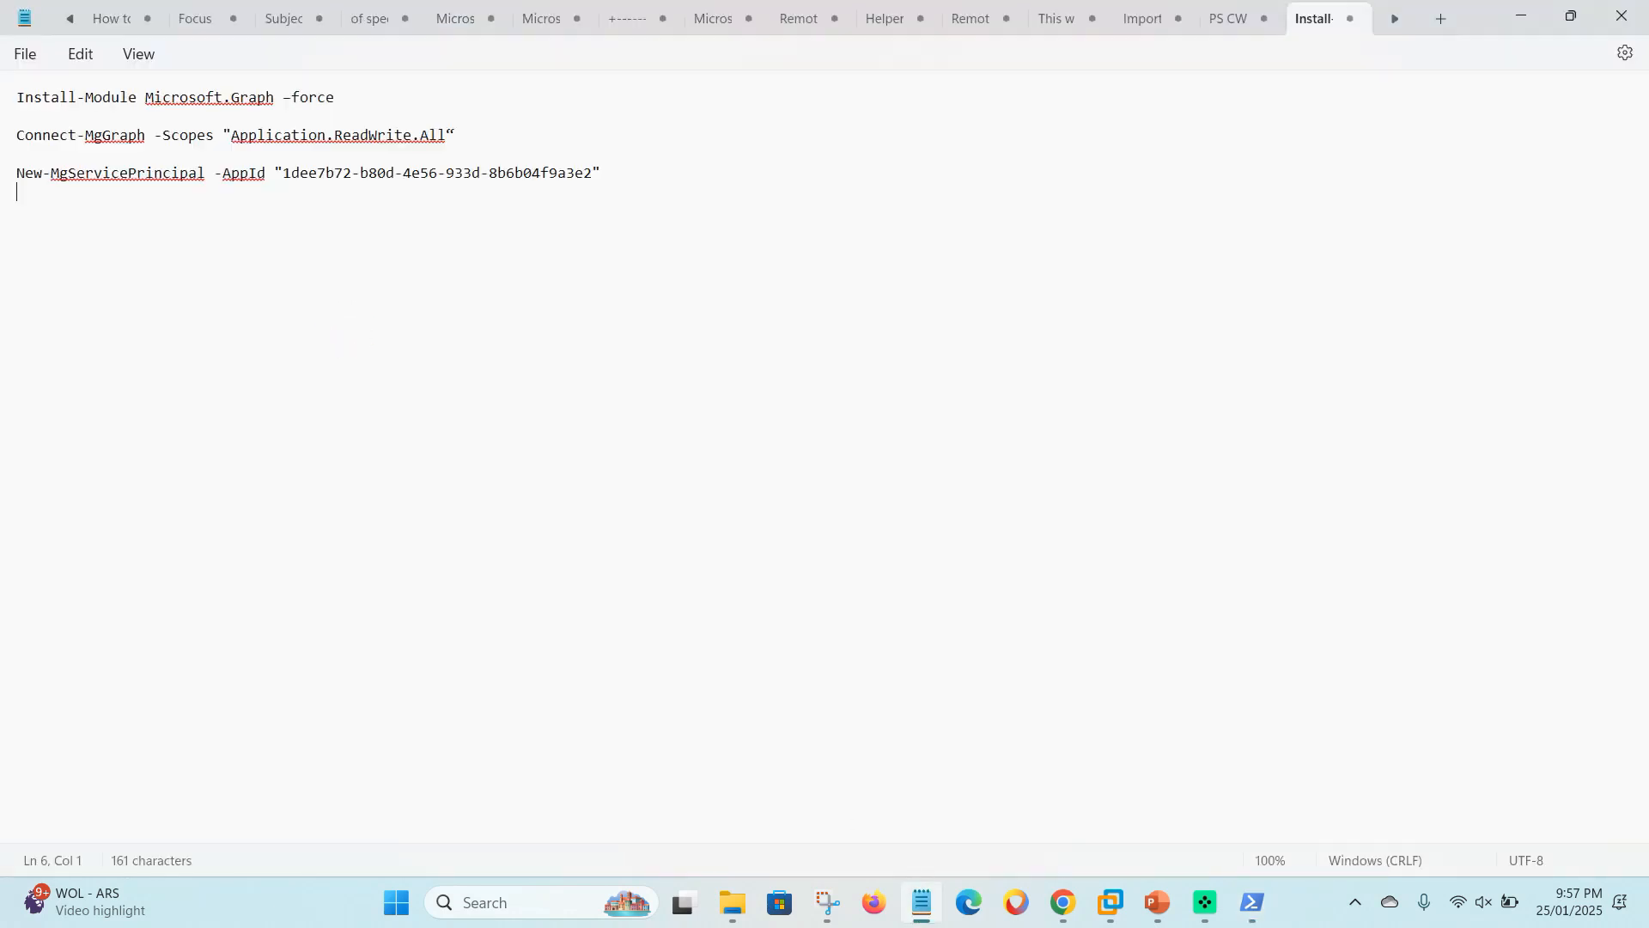
pyautogui.tripleClick(12, 102)
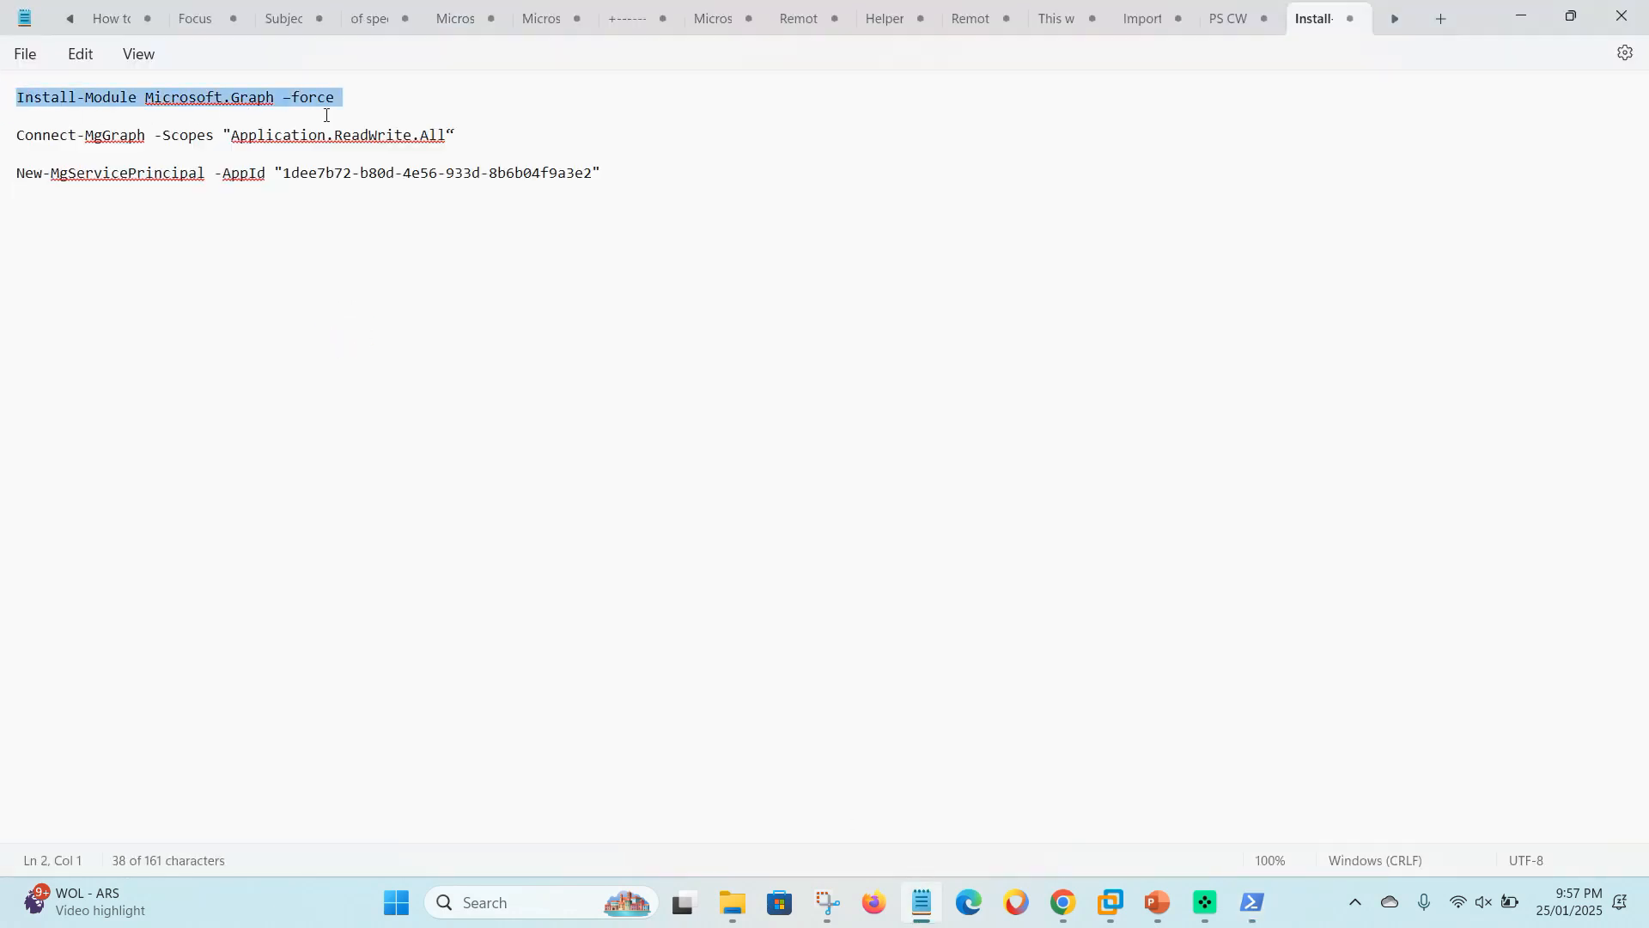
pyautogui.click(232, 123)
pyautogui.tripleClick(15, 136)
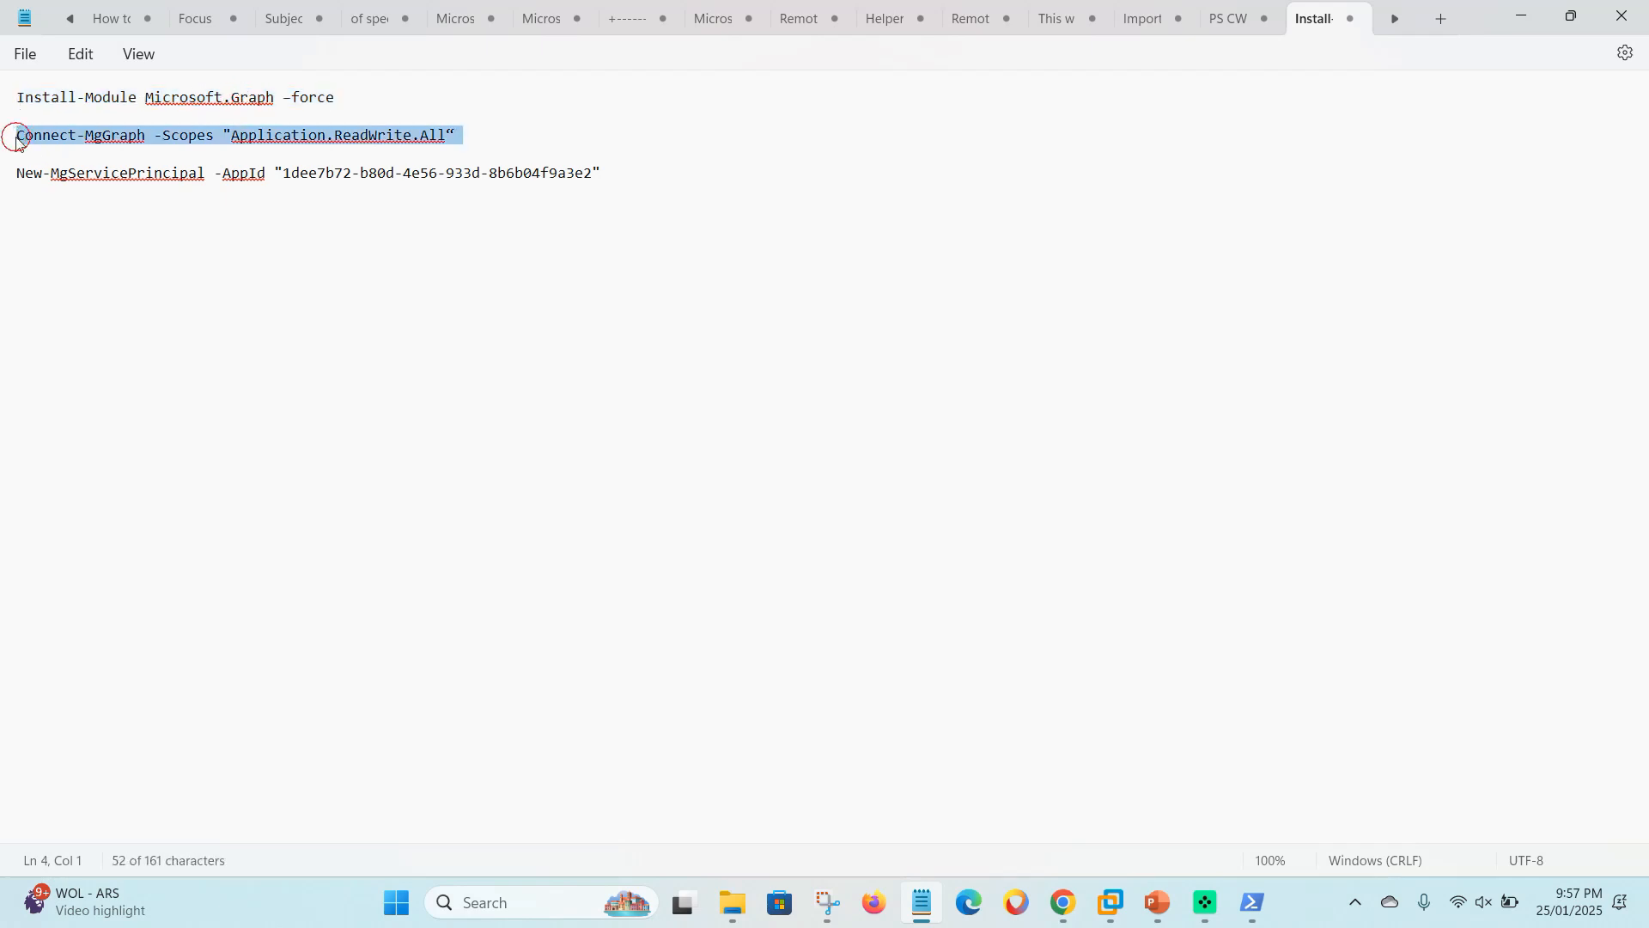
pyautogui.click(102, 137)
pyautogui.click(21, 131)
pyautogui.moveTo(16, 135); pyautogui.dragTo(470, 151)
pyautogui.hotkey('ctrl', 'c')
# - Paste Connect-MgGraph into the admin console to connect to Graph, then select the New-MgServicePrincipal line
pyautogui.click(1254, 902)
pyautogui.rightClick(399, 332)
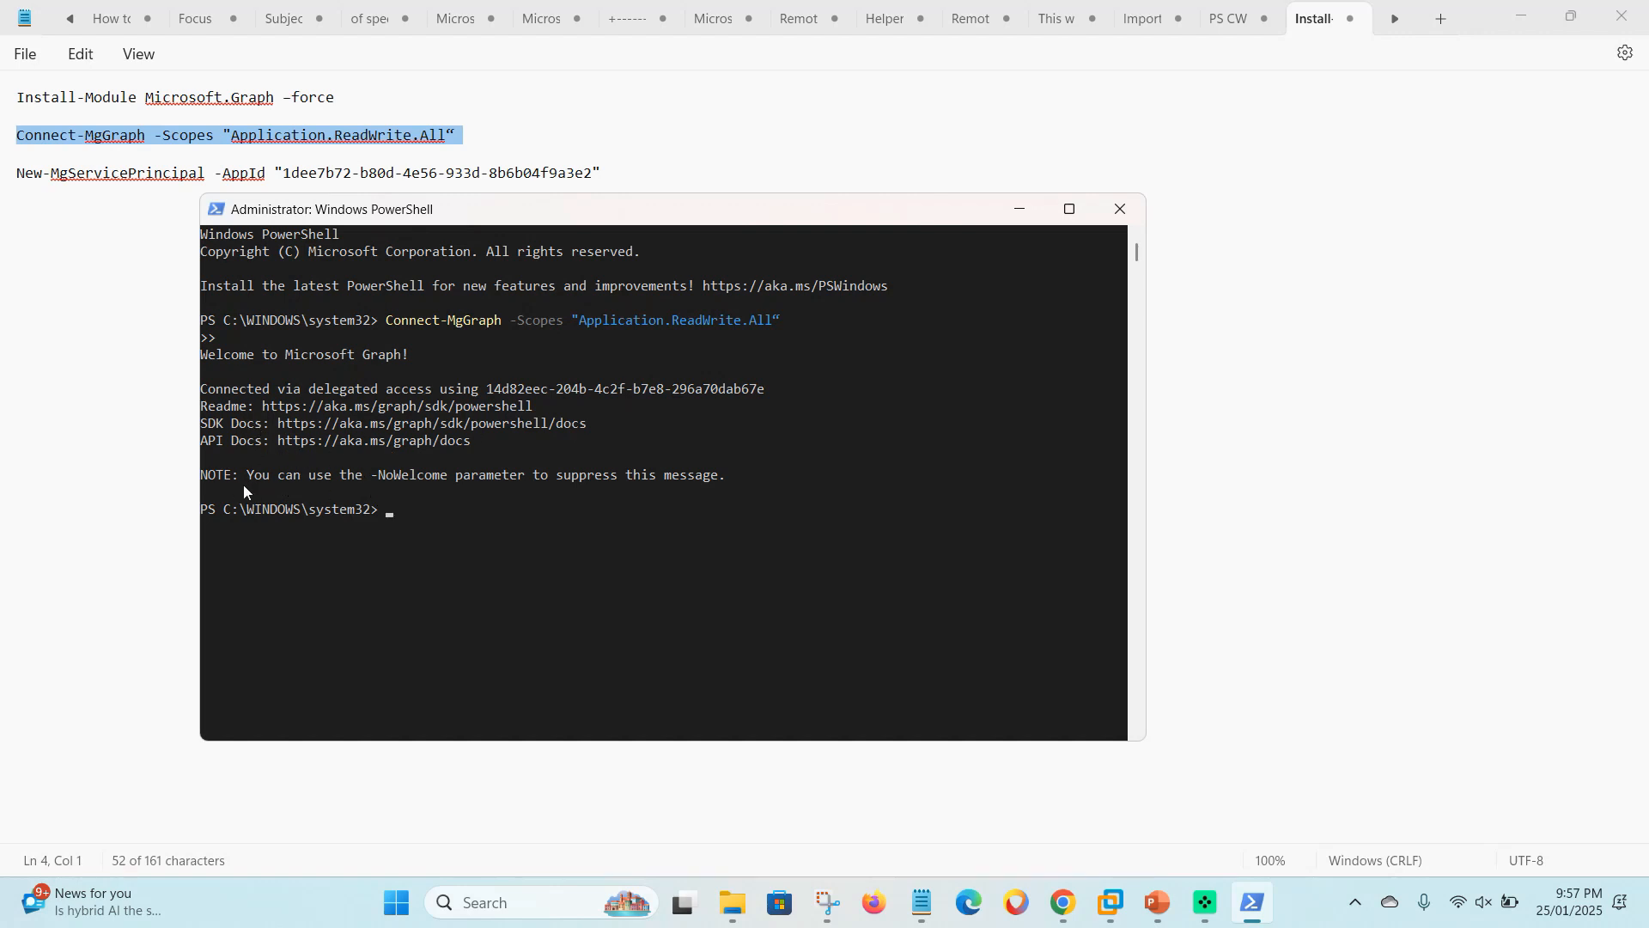
pyautogui.click(59, 245)
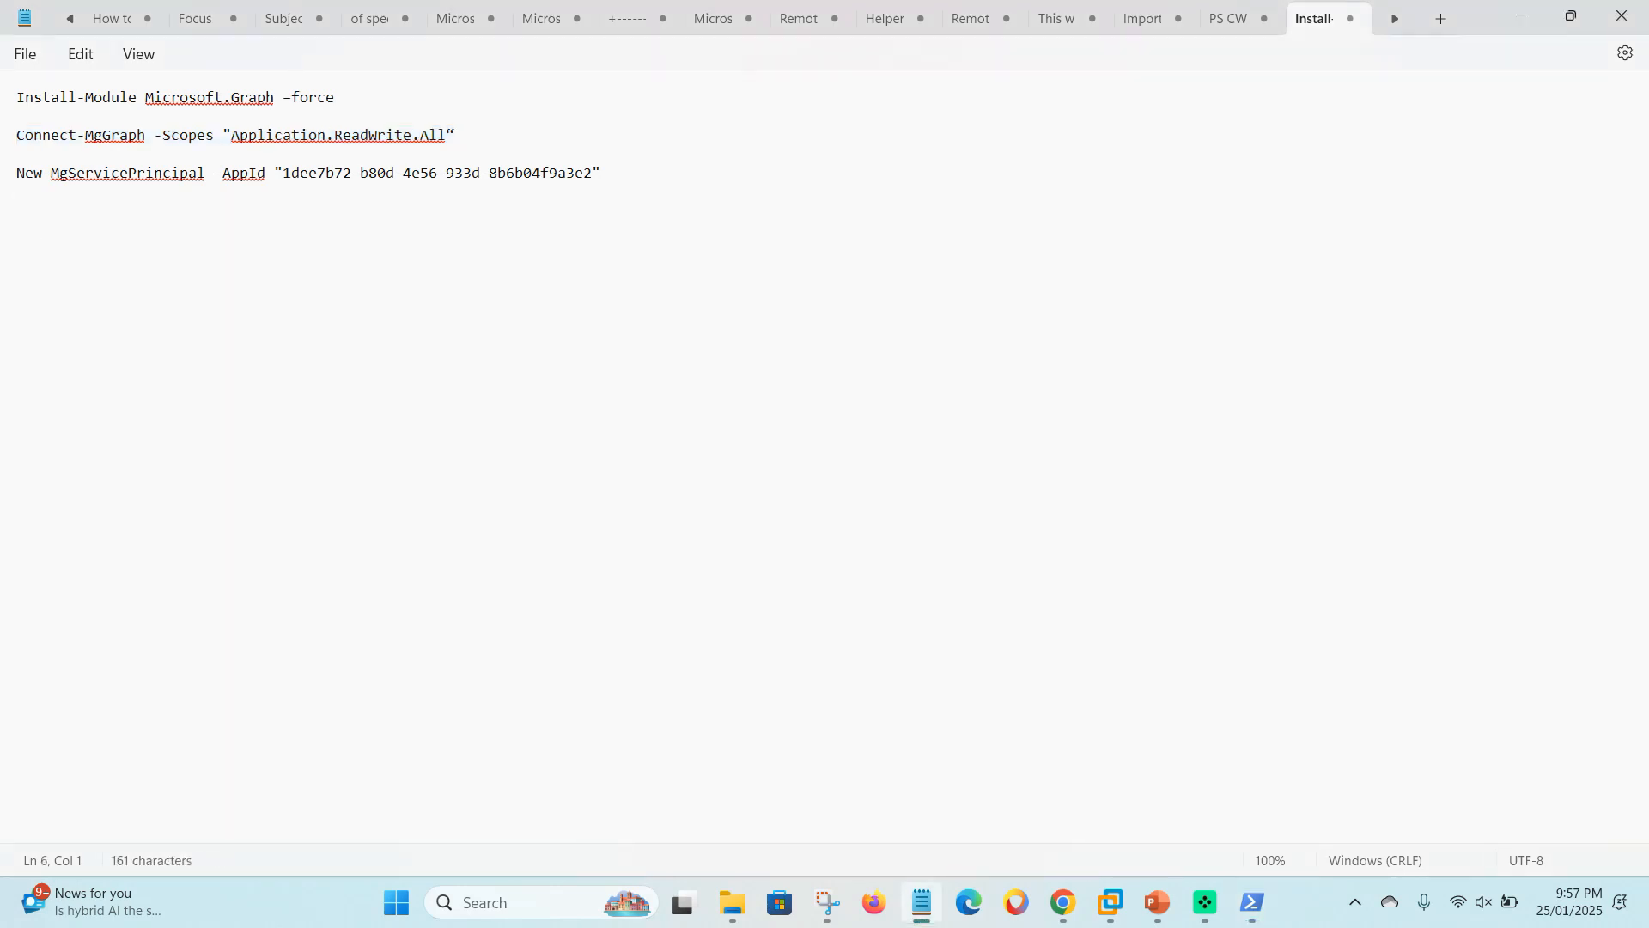
pyautogui.tripleClick(17, 174)
pyautogui.hotkey('ctrl', 'c')
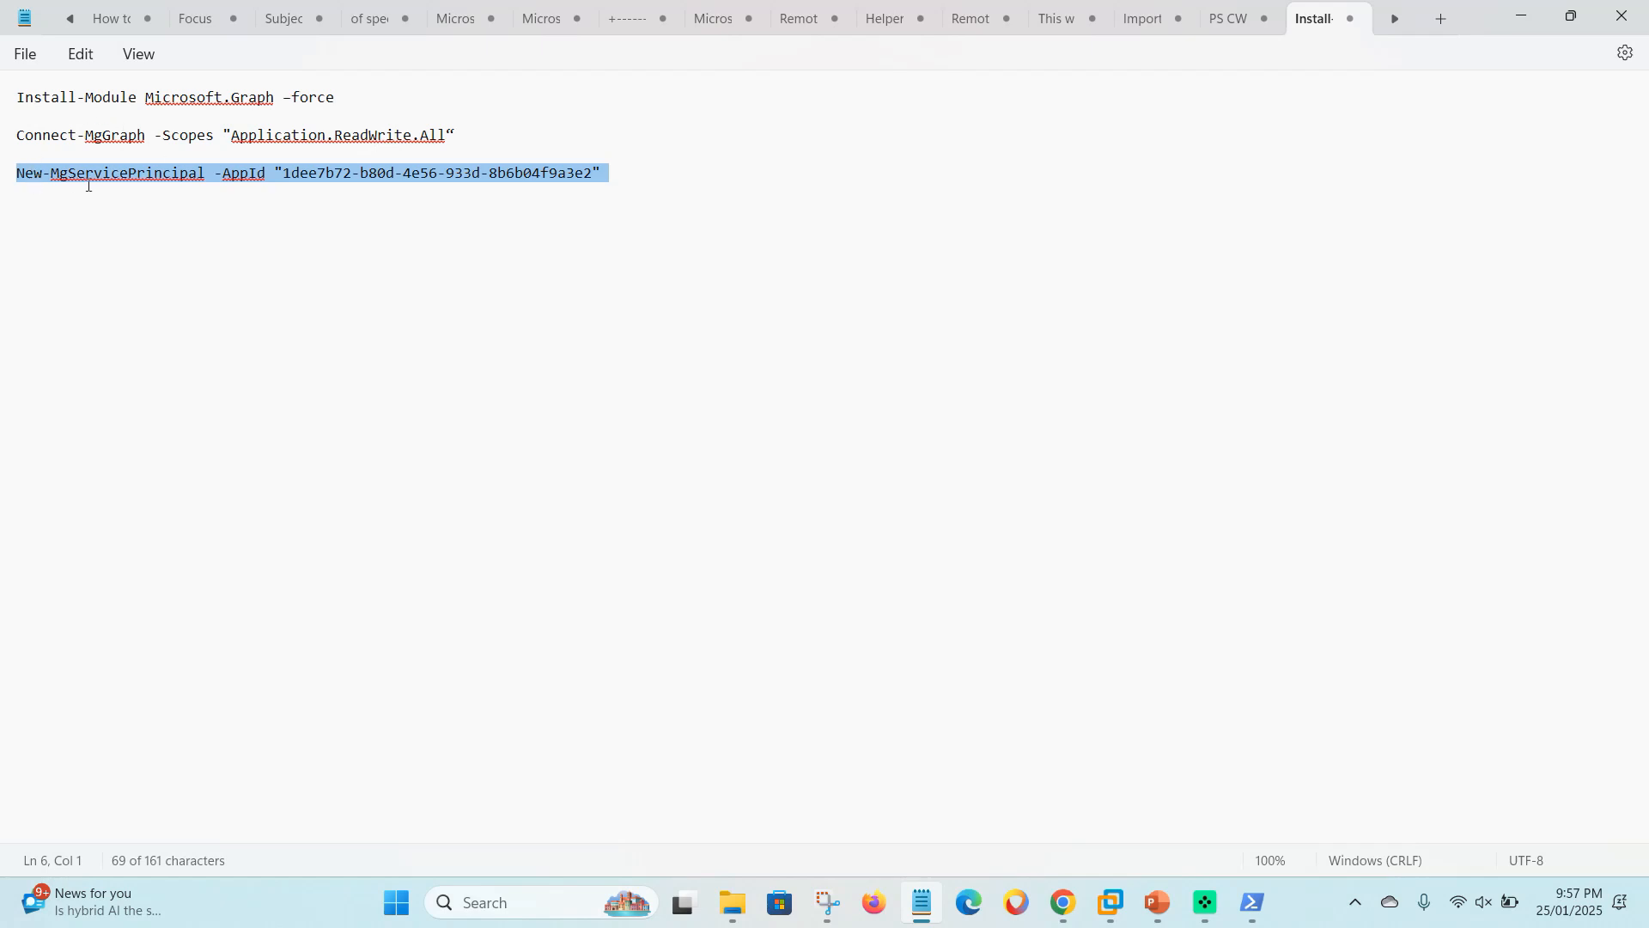
# - Run New-MgServicePrincipal in PowerShell, get a 409 Conflict since it exists, and close the console
pyautogui.click(1253, 902)
pyautogui.rightClick(417, 520)
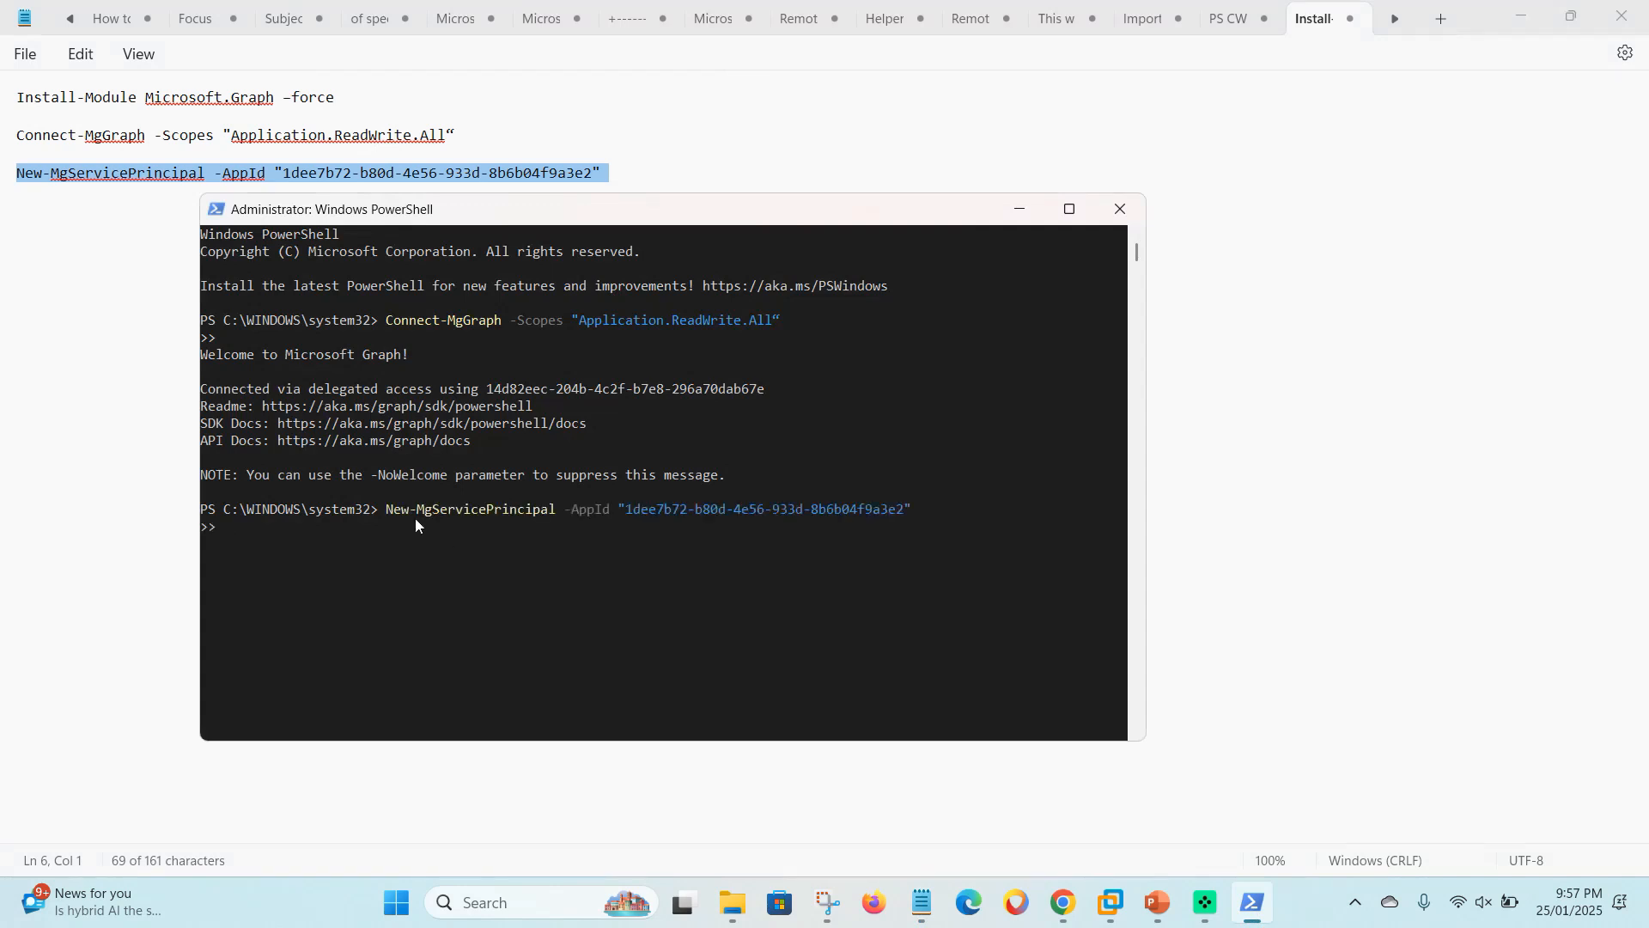
pyautogui.press('Return')
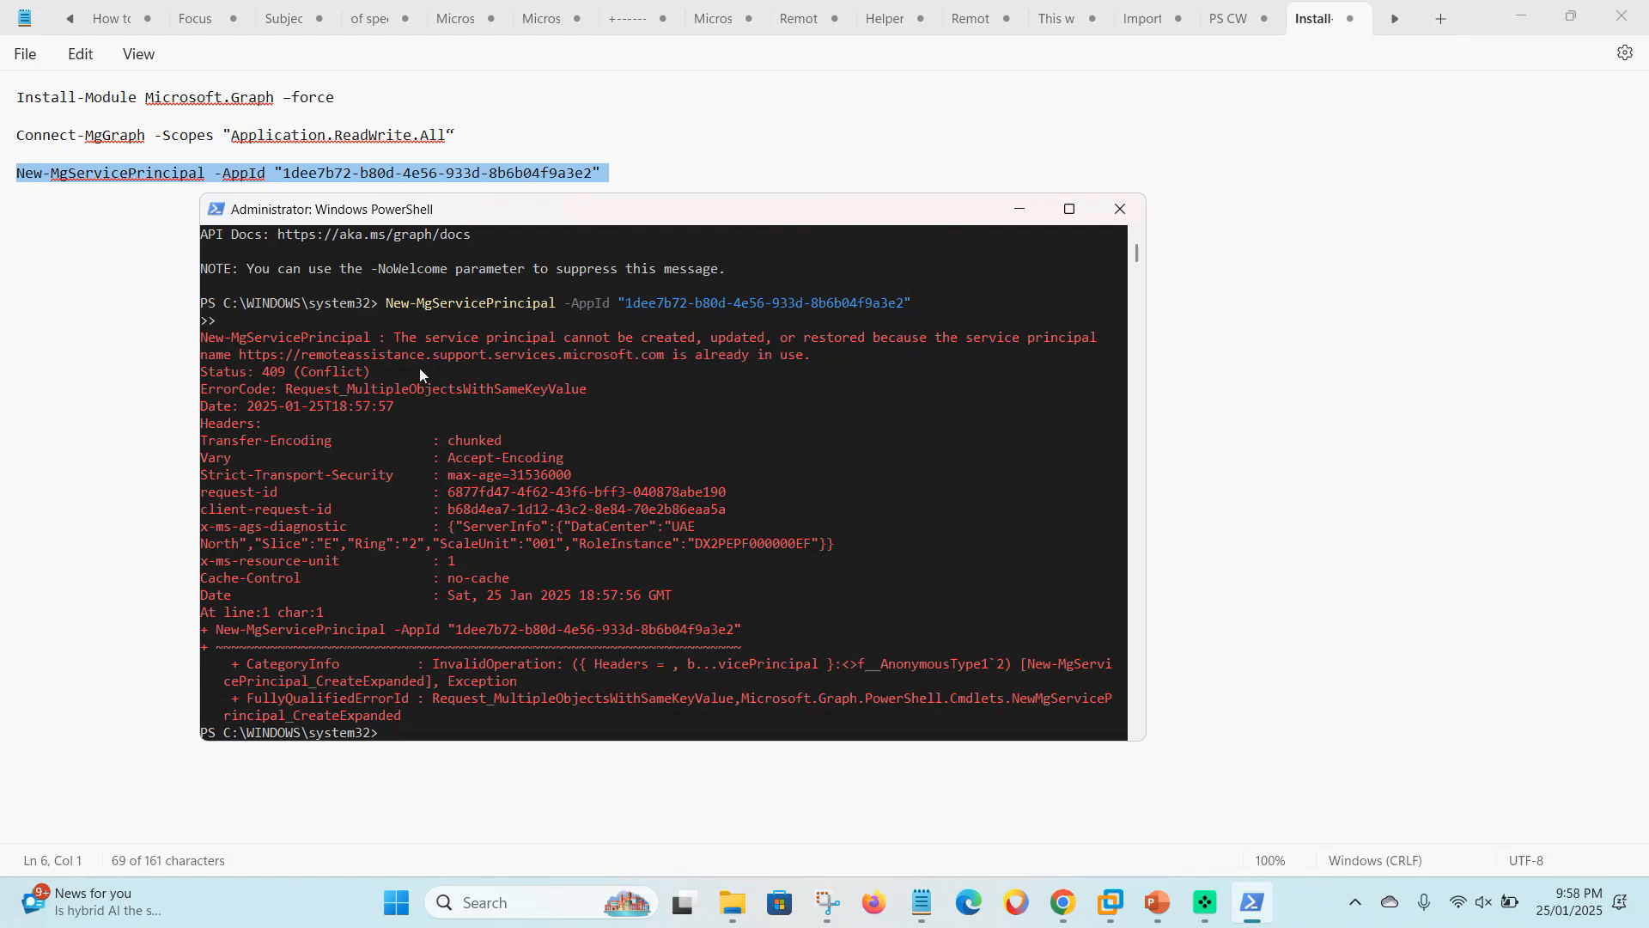
pyautogui.moveTo(827, 359); pyautogui.dragTo(206, 341)
pyautogui.scroll(1, 391, 378)
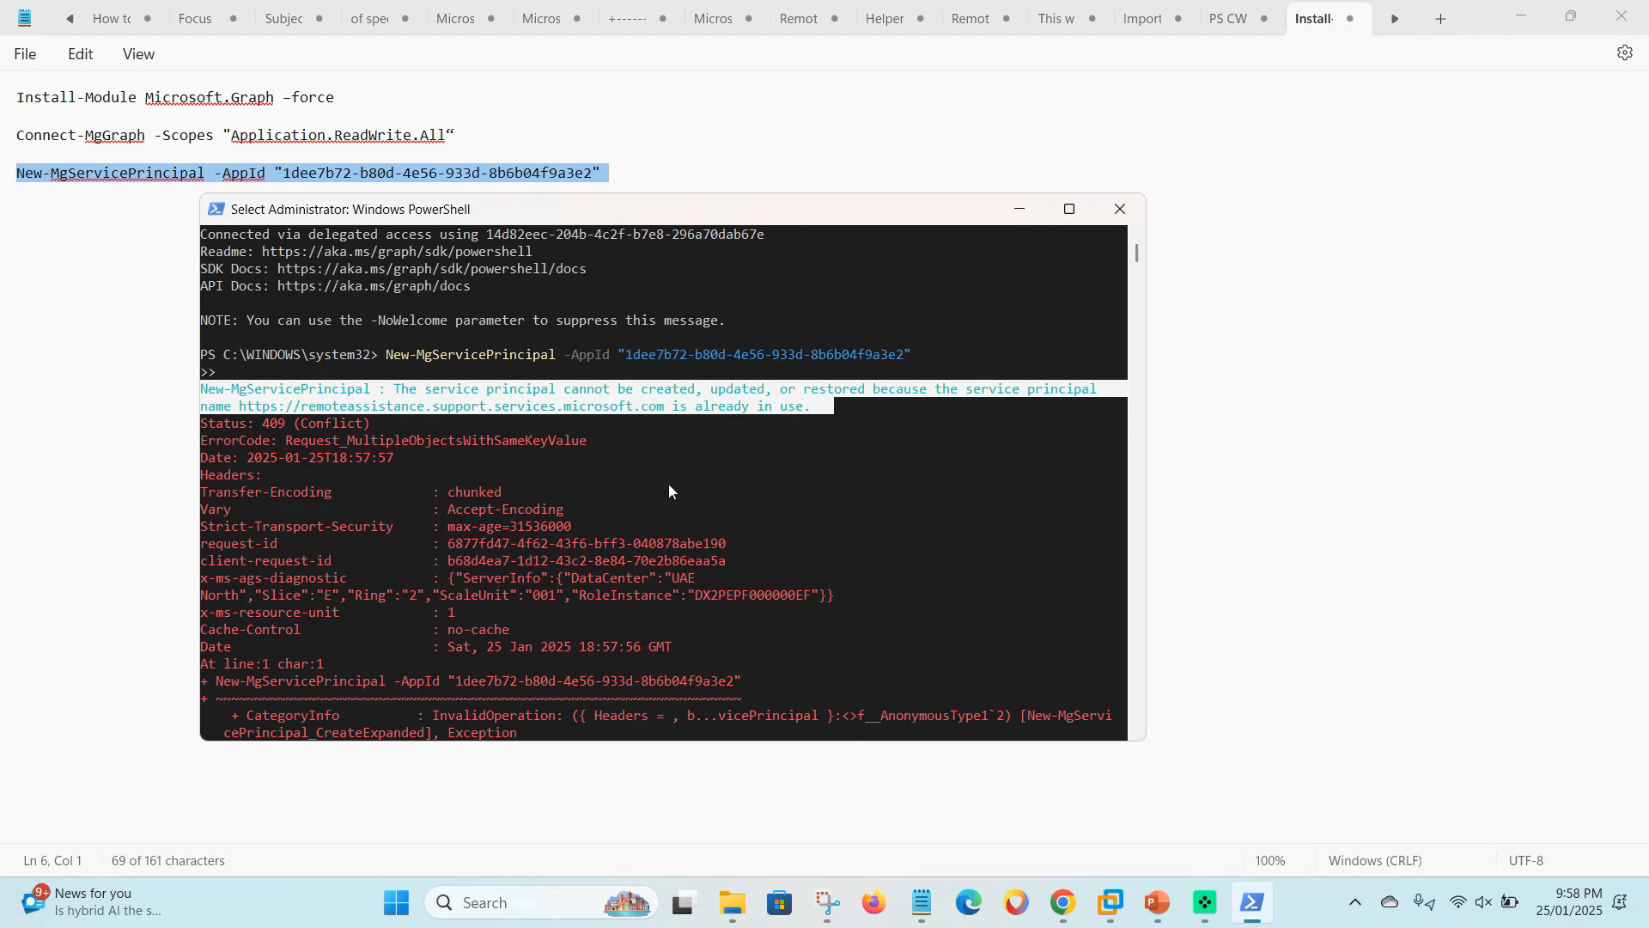
pyautogui.click(707, 491)
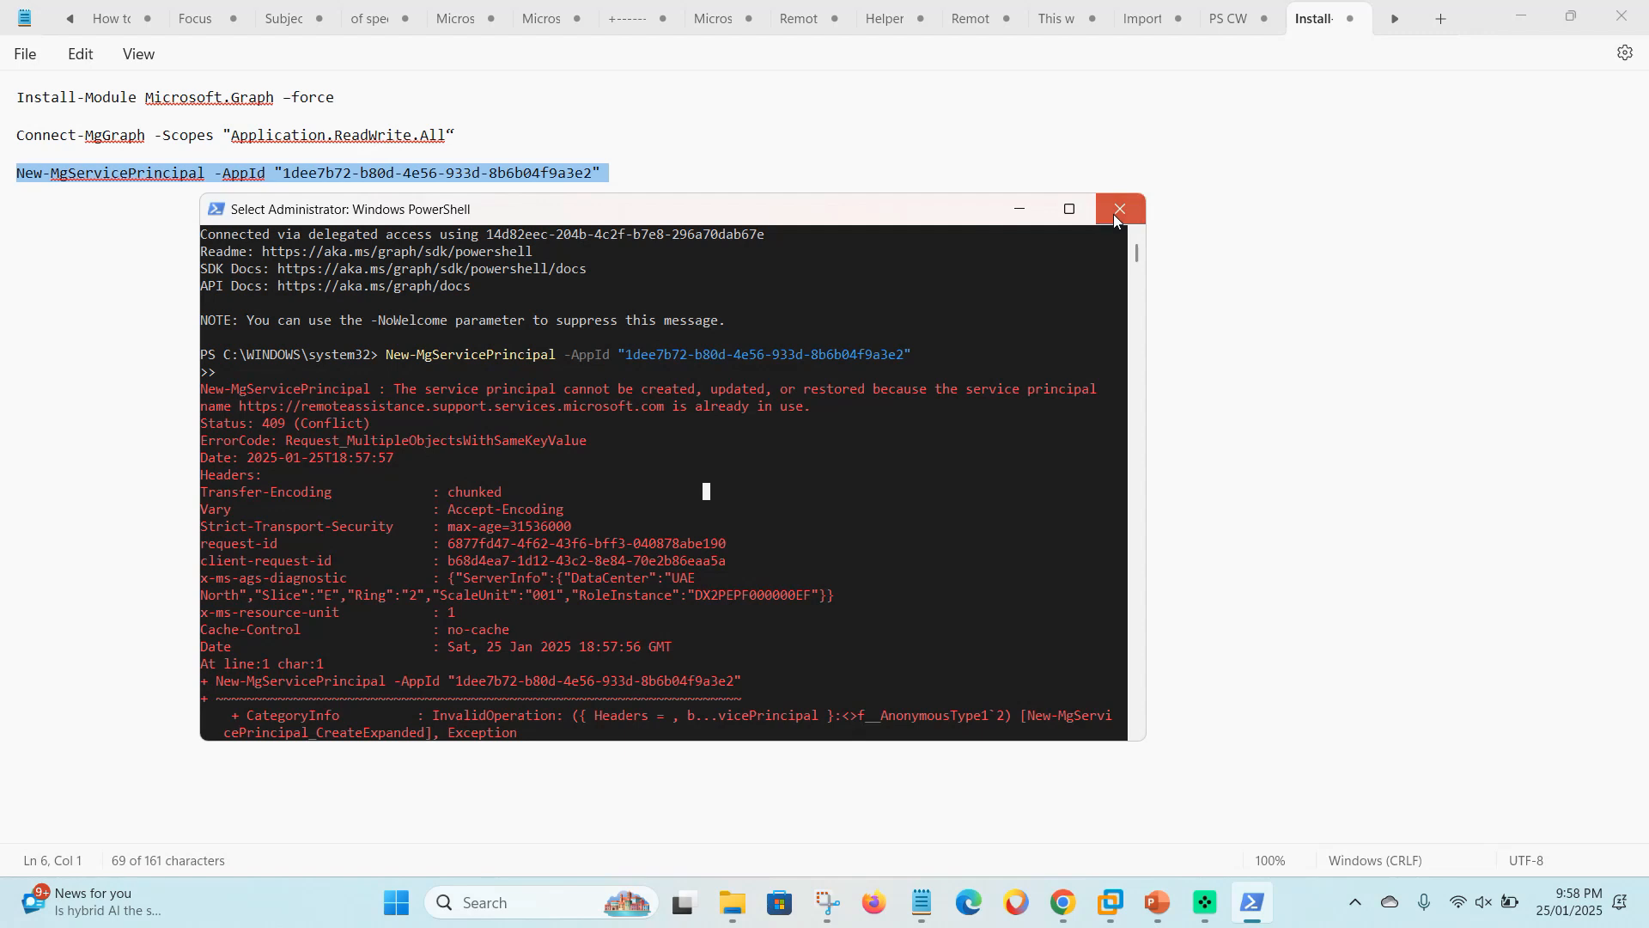
pyautogui.click(1119, 209)
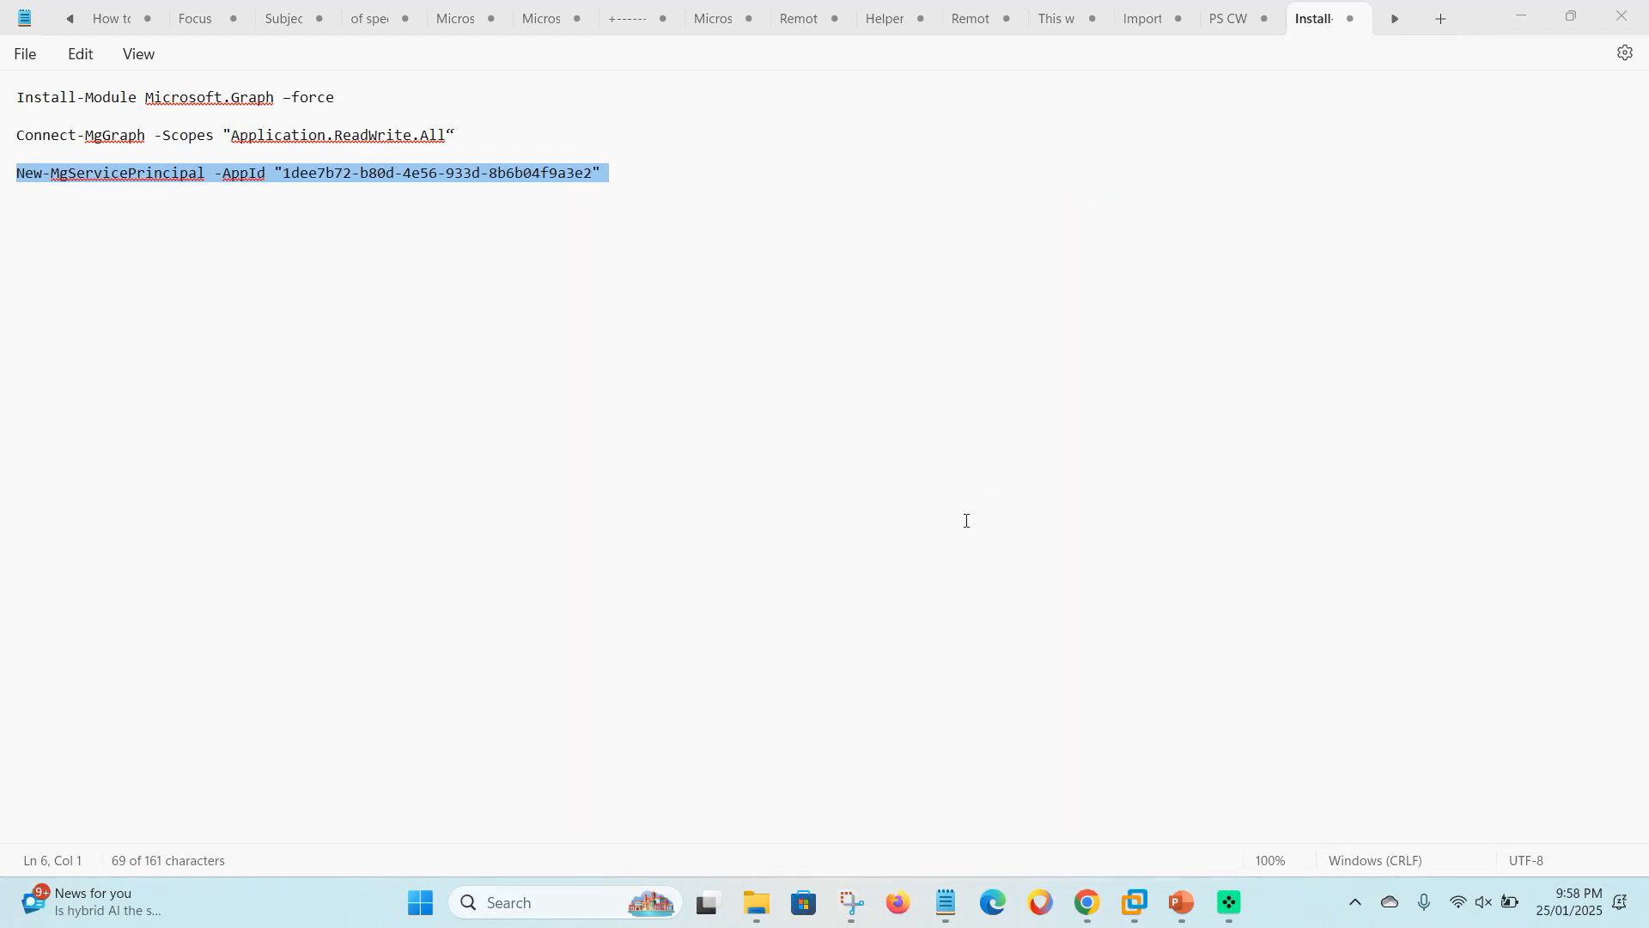
pyautogui.click(564, 357)
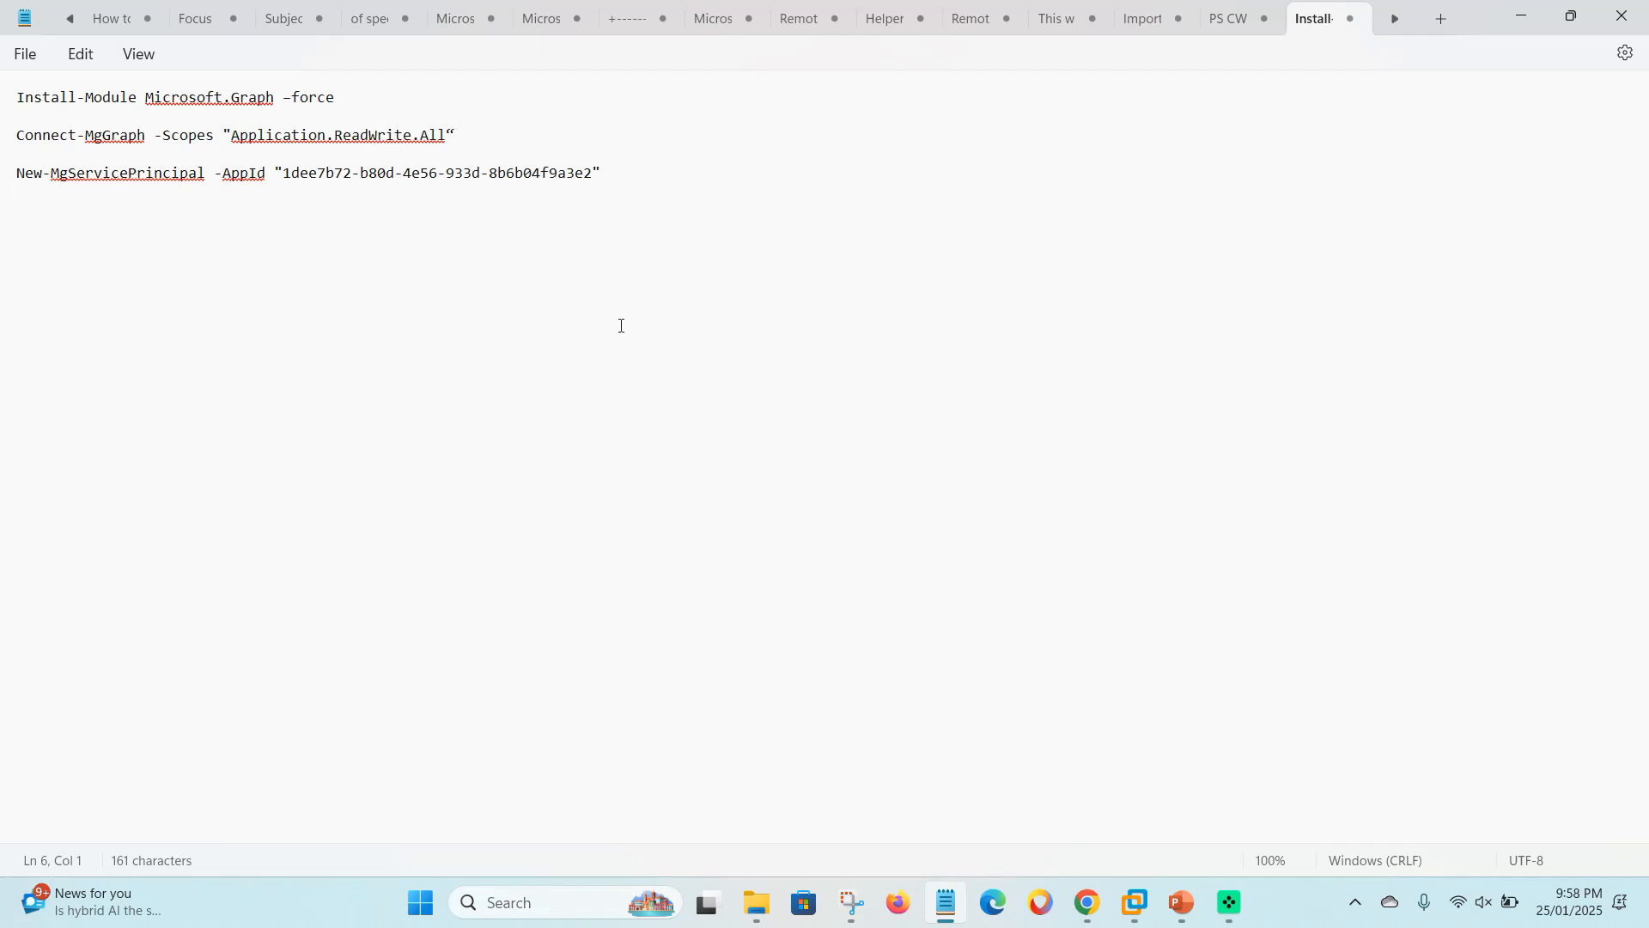
# - Open Intune Groups in a new browser tab and start a new group
pyautogui.click(1087, 902)
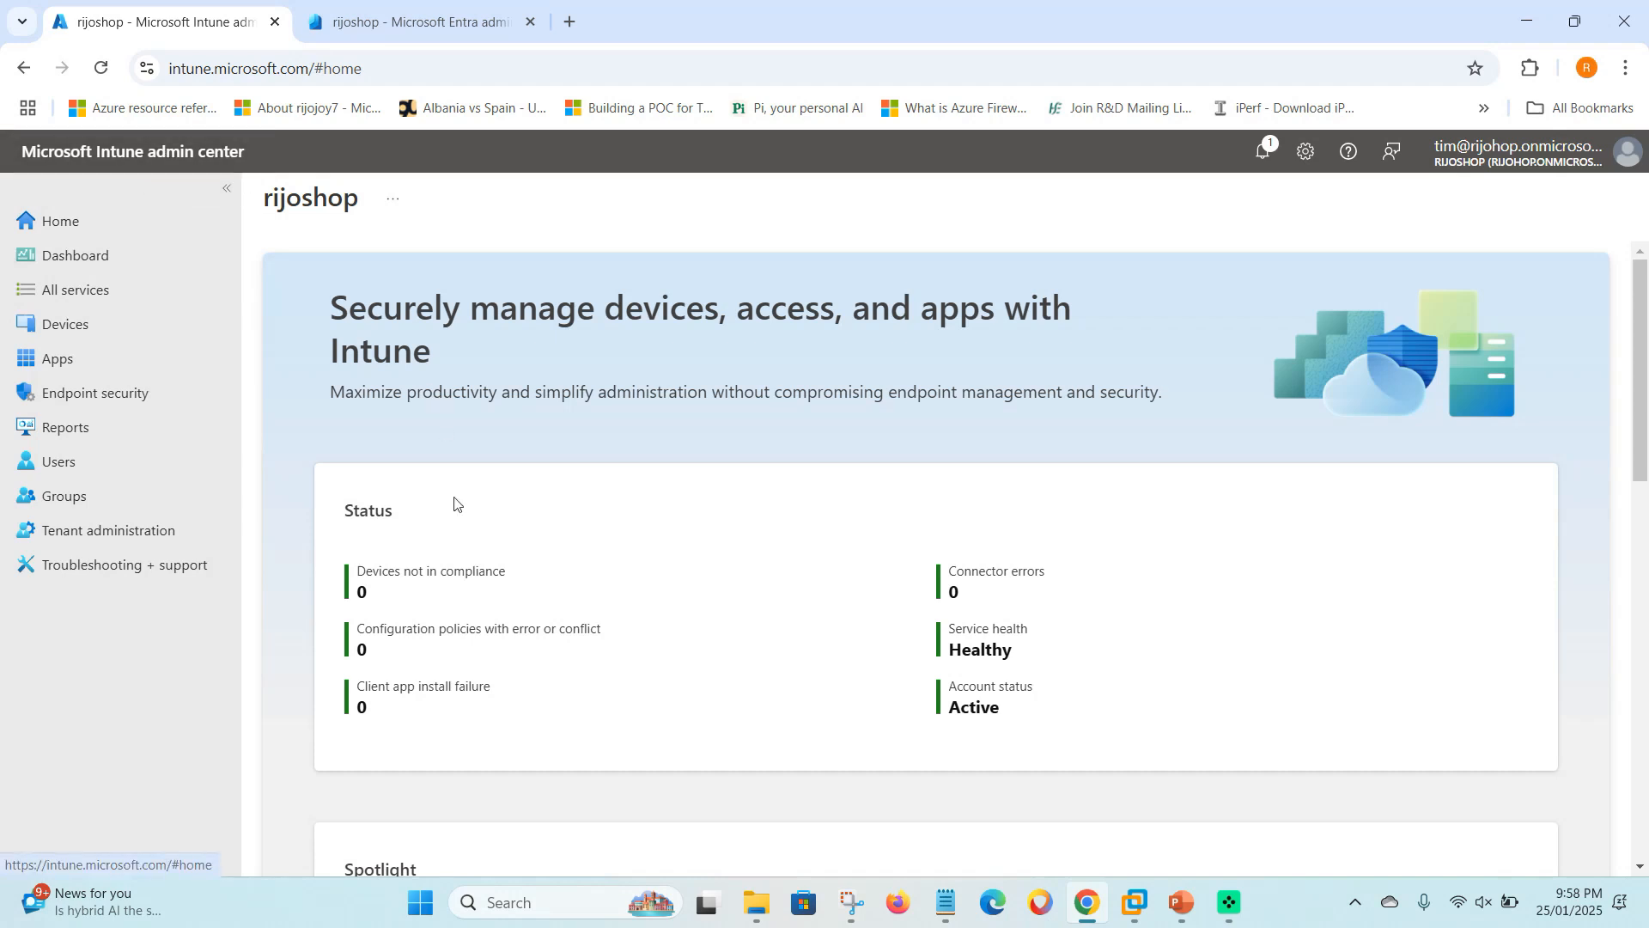
pyautogui.rightClick(99, 513)
pyautogui.click(158, 530)
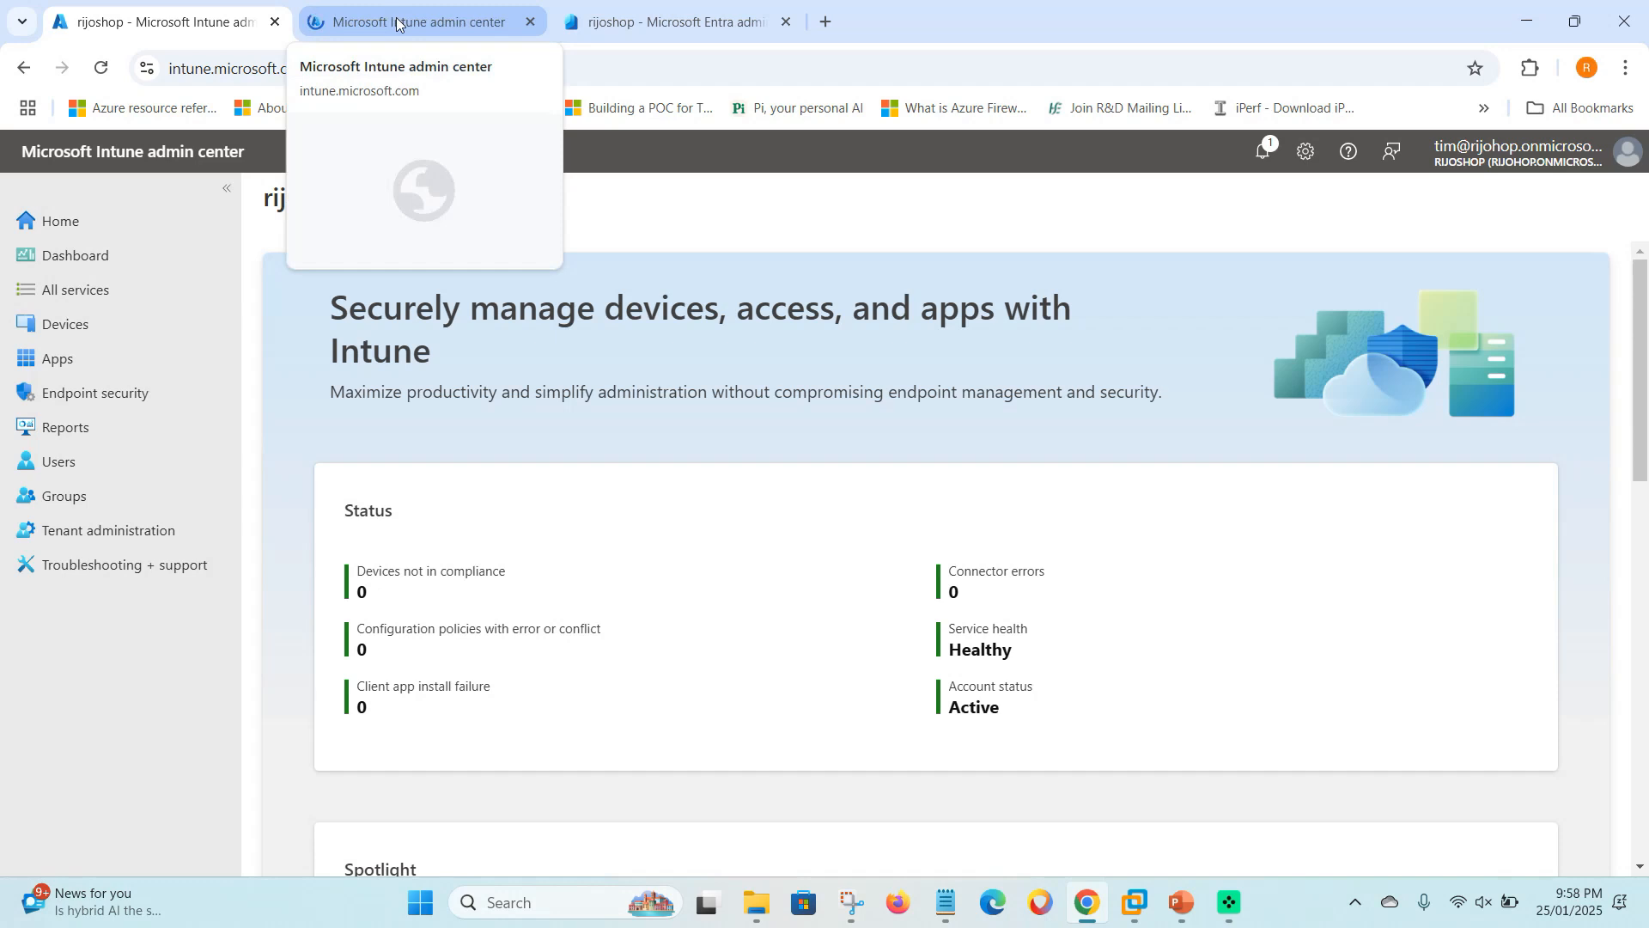
pyautogui.click(397, 22)
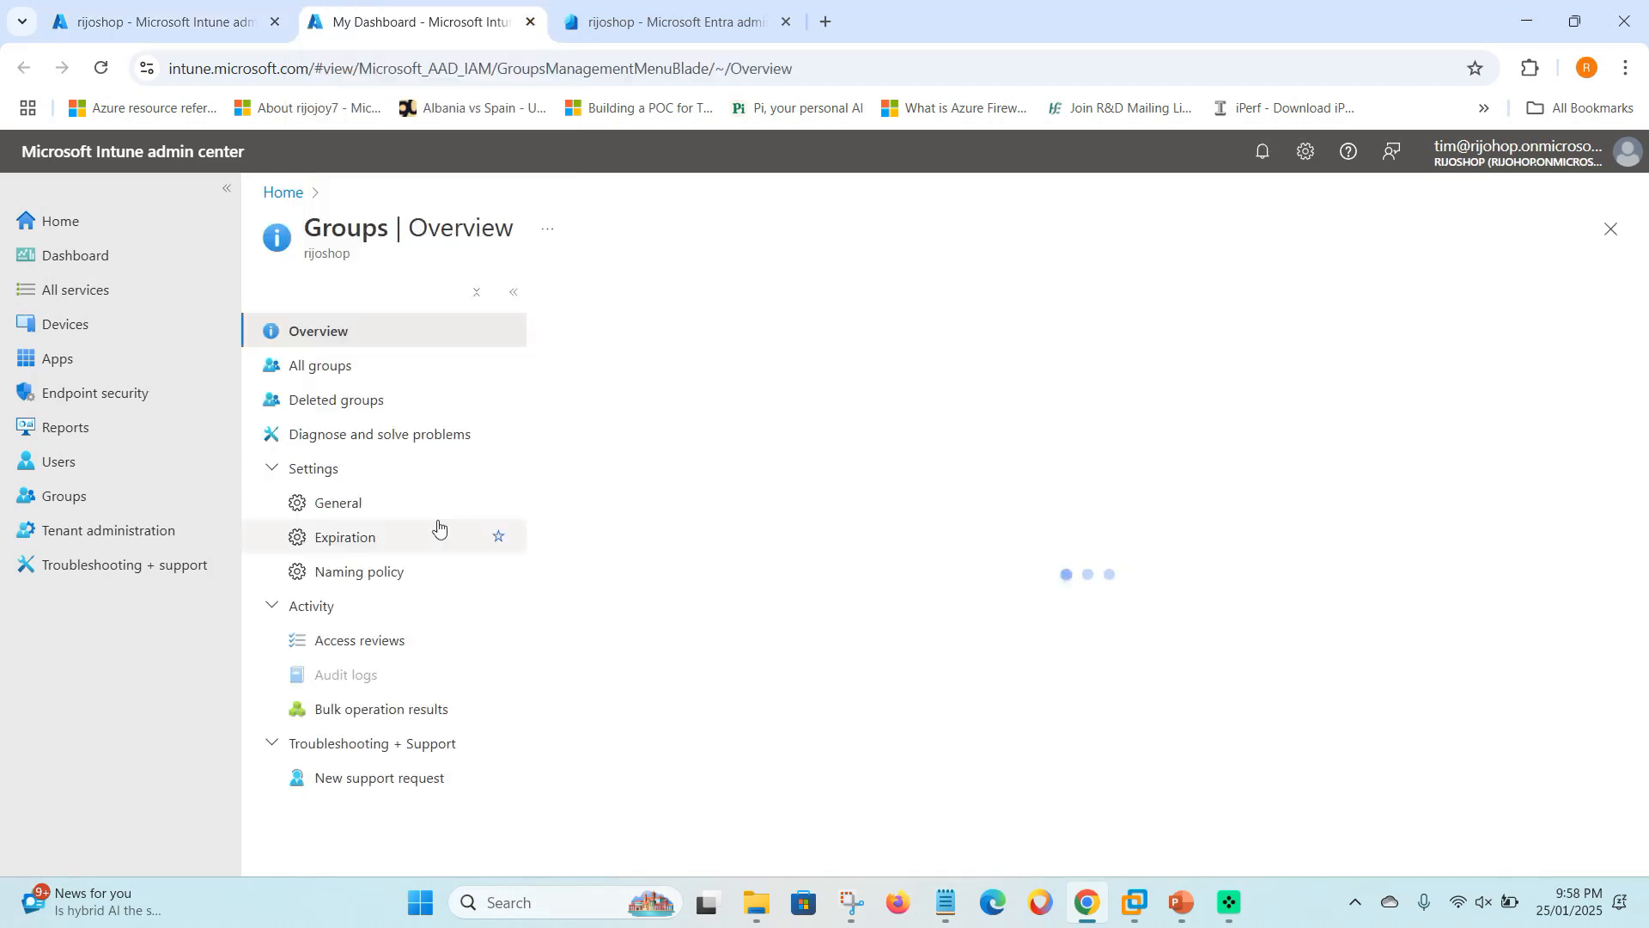
pyautogui.click(587, 291)
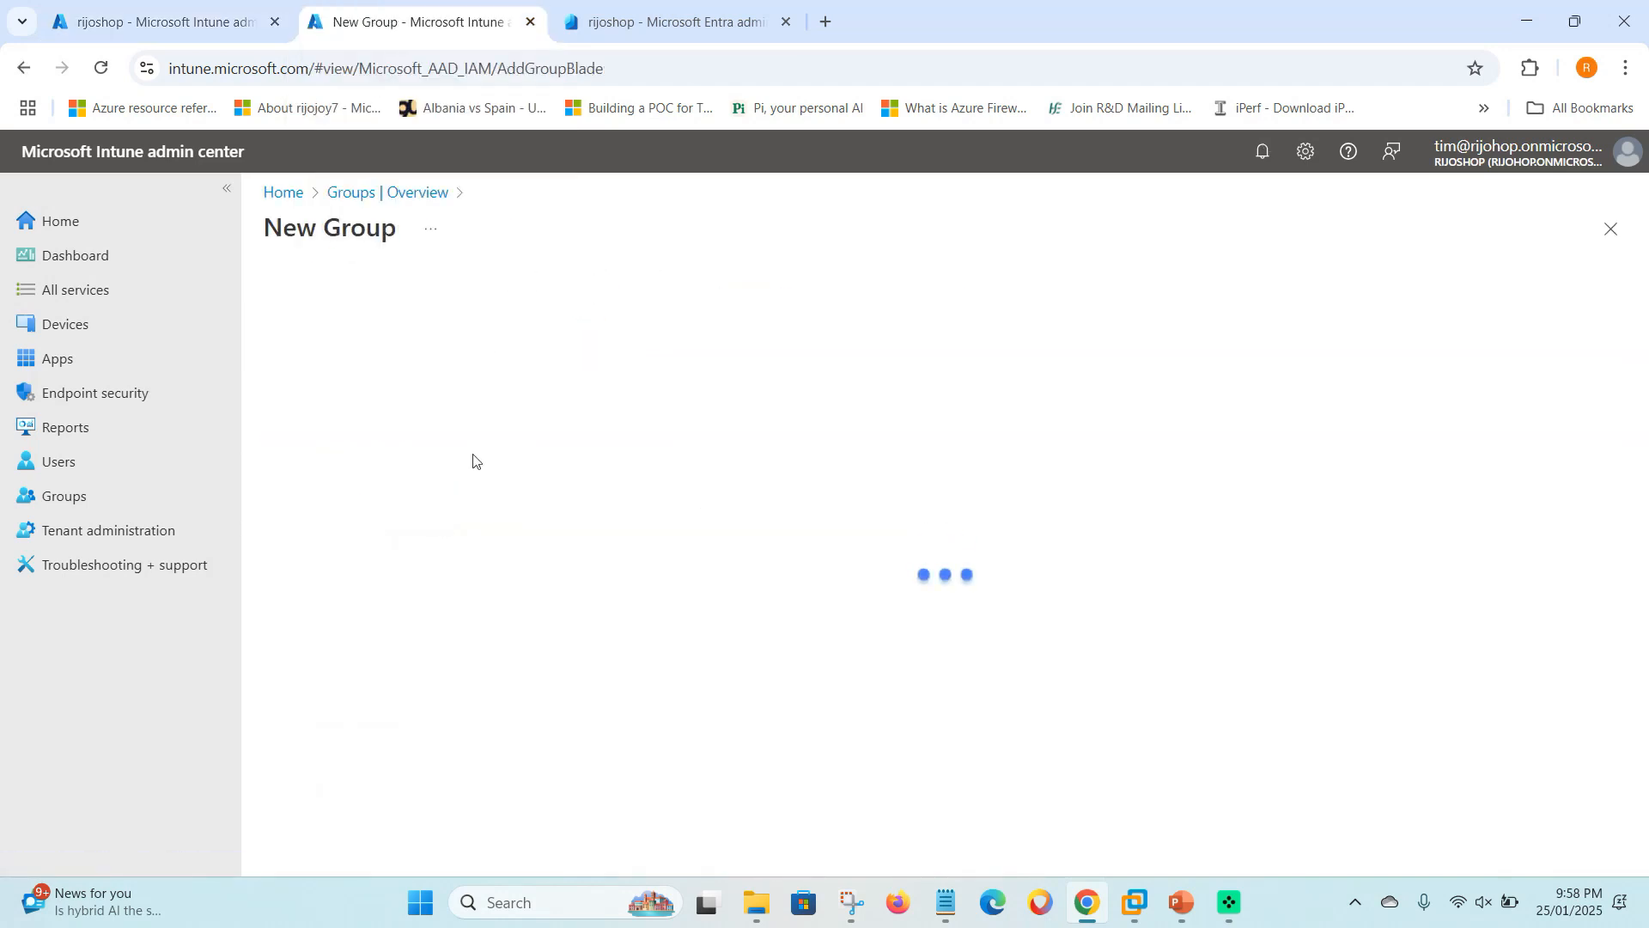
# - Name the group 'Conditin acces Rempotehelp' and paste the same text as its description
pyautogui.click(318, 436)
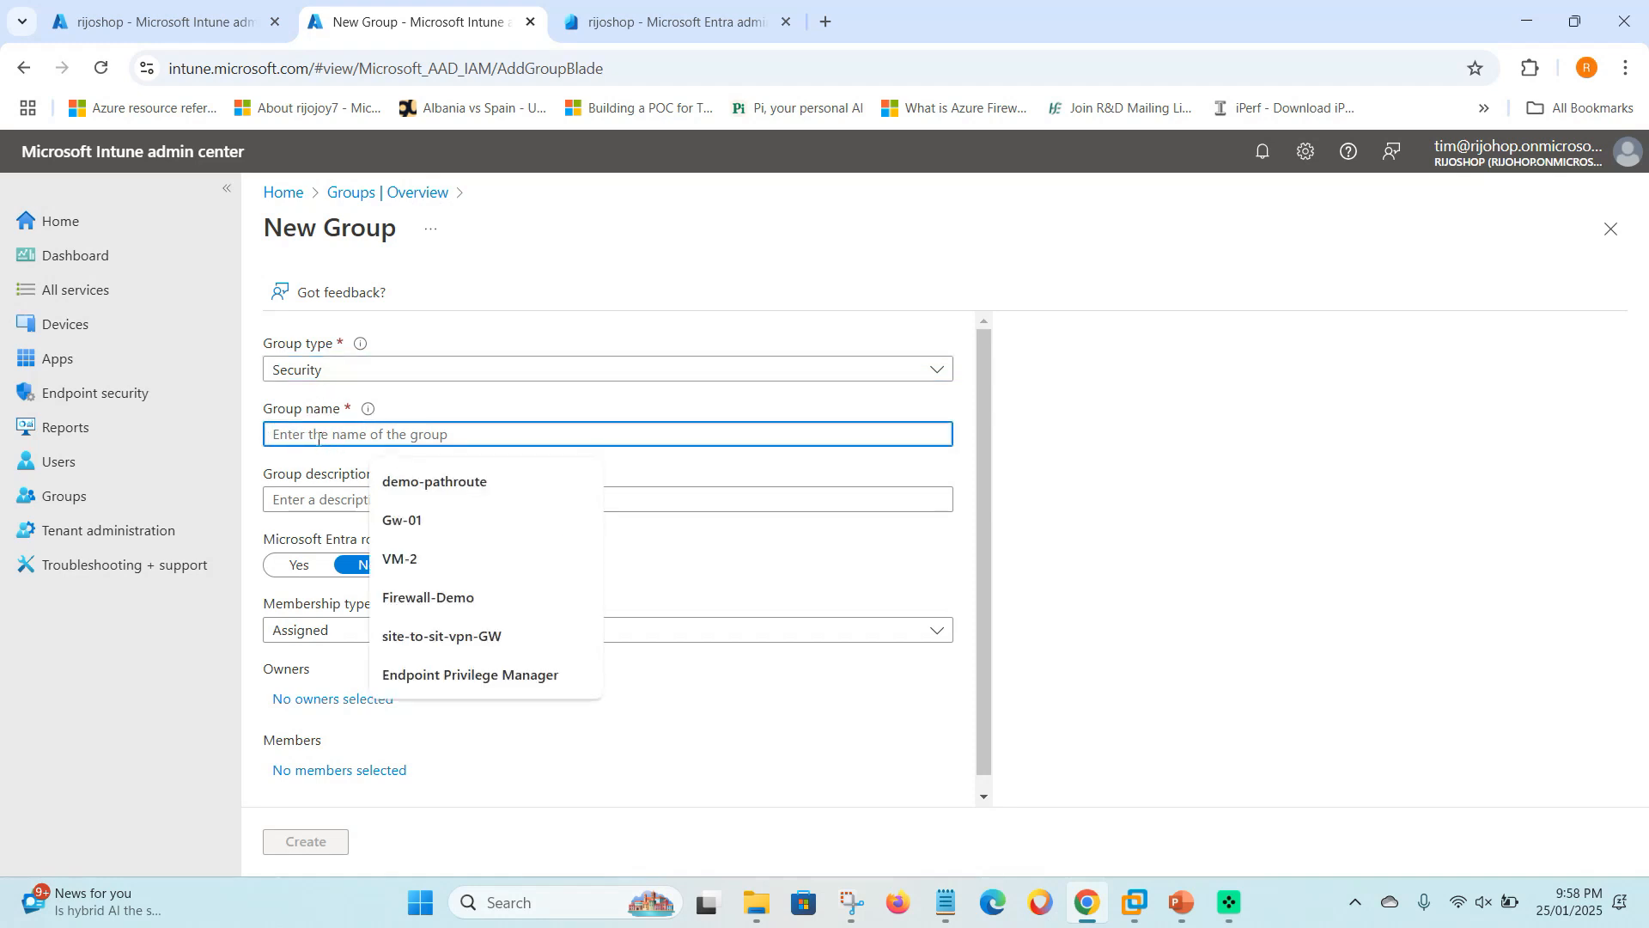
pyautogui.write('Conditin')
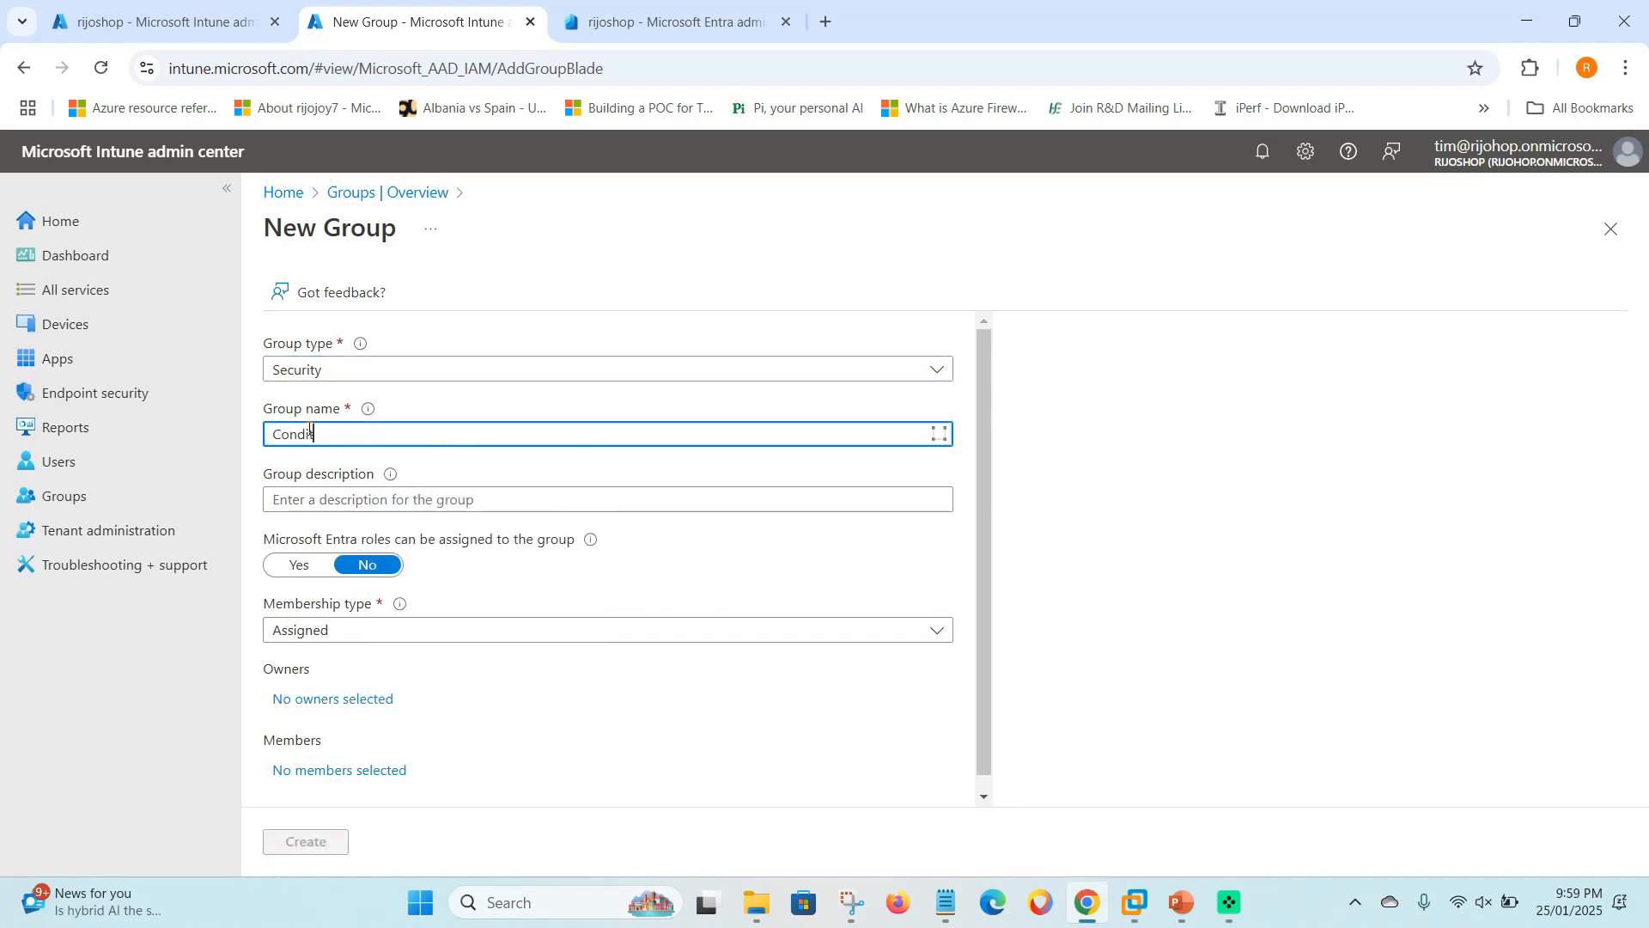
pyautogui.write(' acces ')
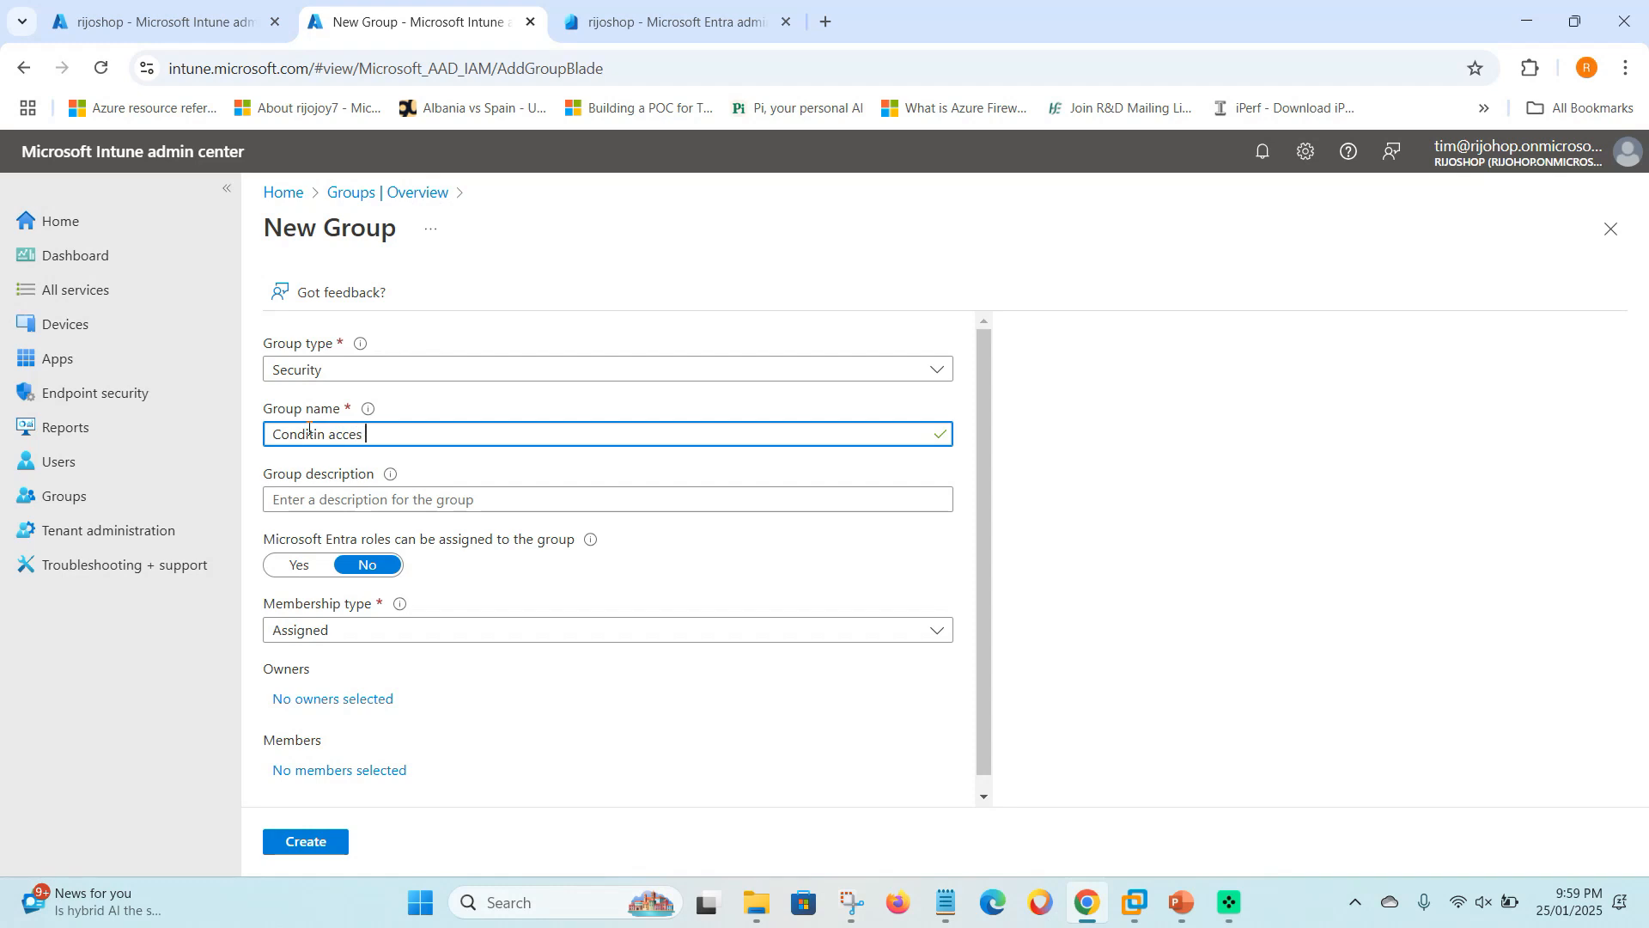
pyautogui.write('Rempotehelp')
pyautogui.doubleClick(310, 434)
pyautogui.tripleClick(310, 434)
pyautogui.hotkey('ctrl', 'c')
pyautogui.click(371, 498)
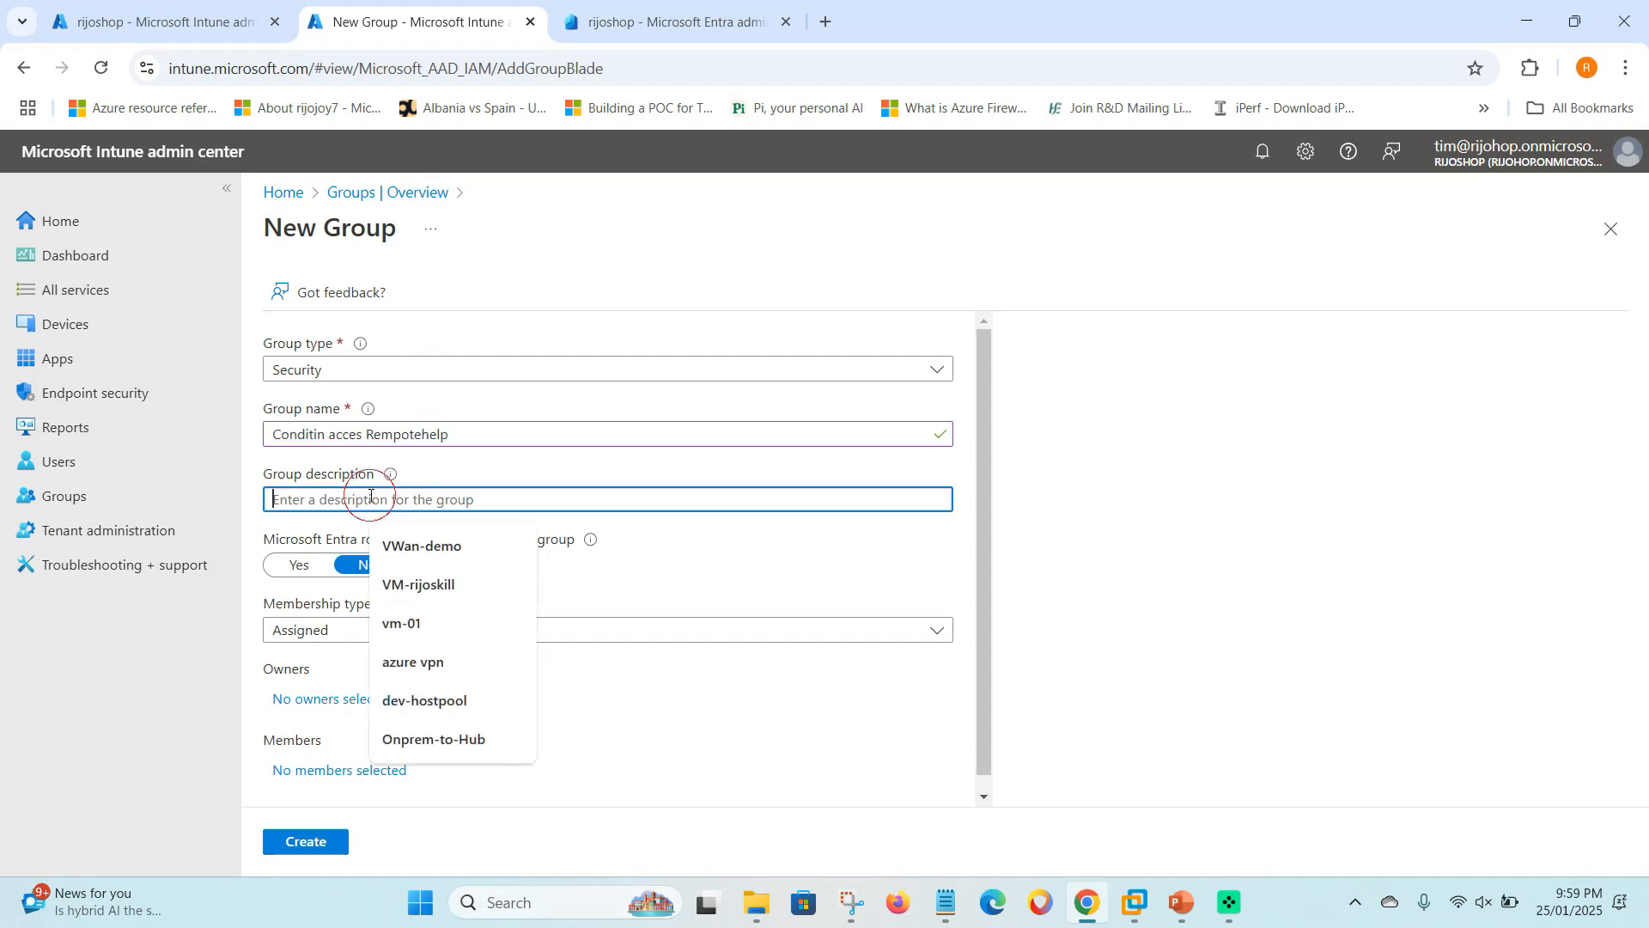
pyautogui.hotkey('ctrl', 'v')
pyautogui.scroll(-1, 339, 730)
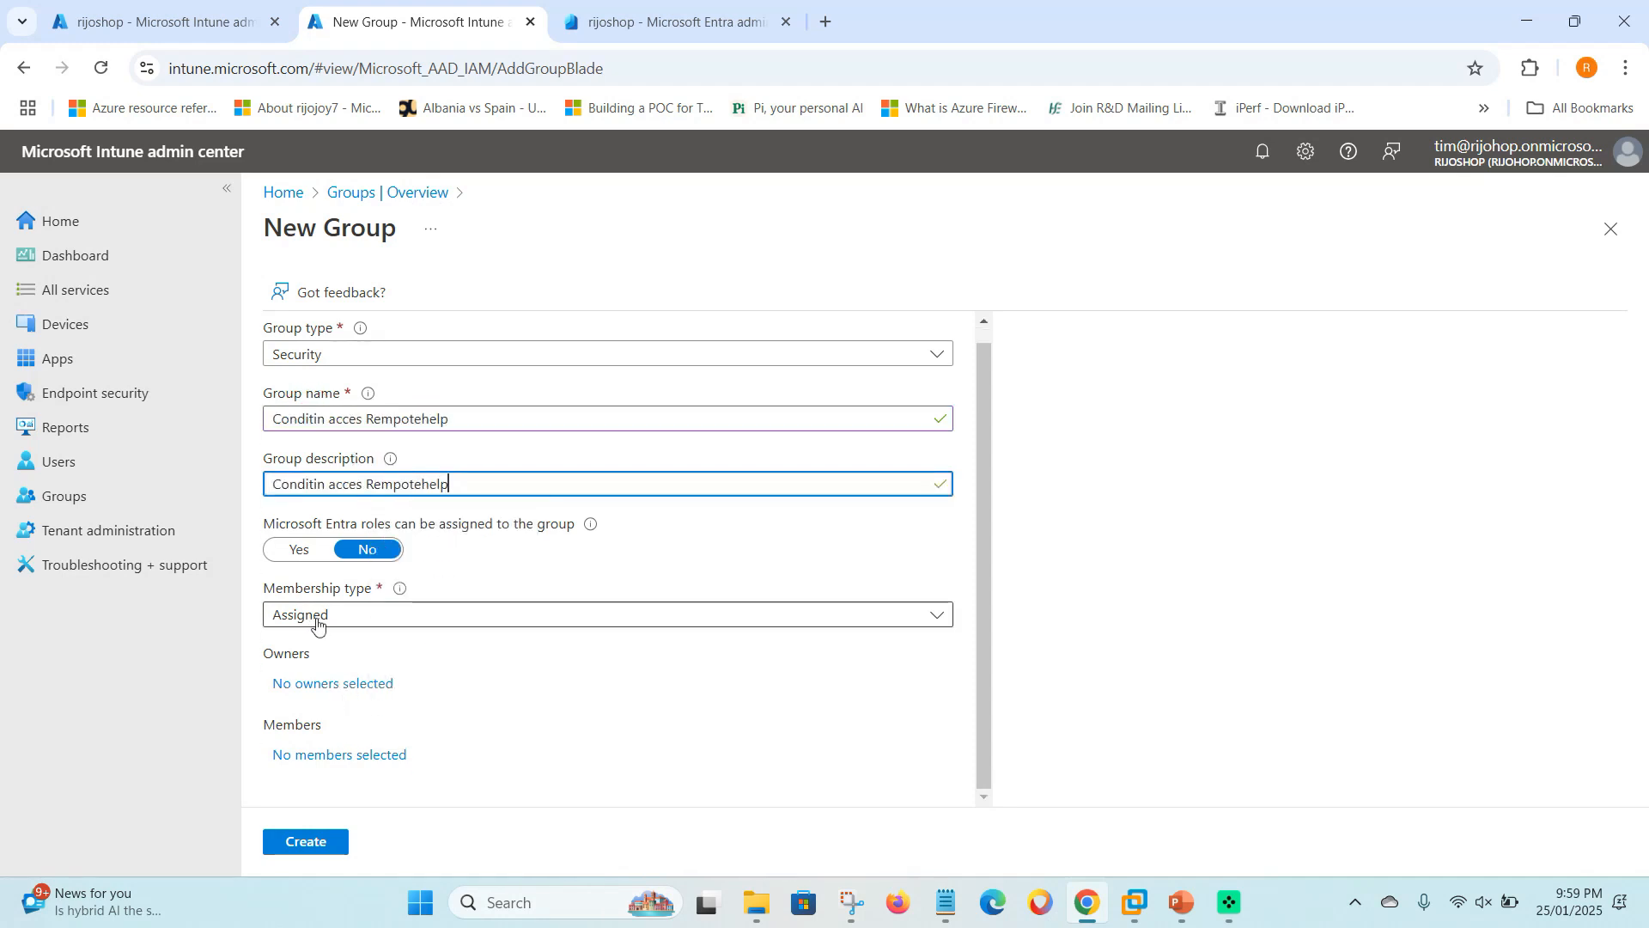
# - Add one user as the group's member and create the security group
pyautogui.click(333, 755)
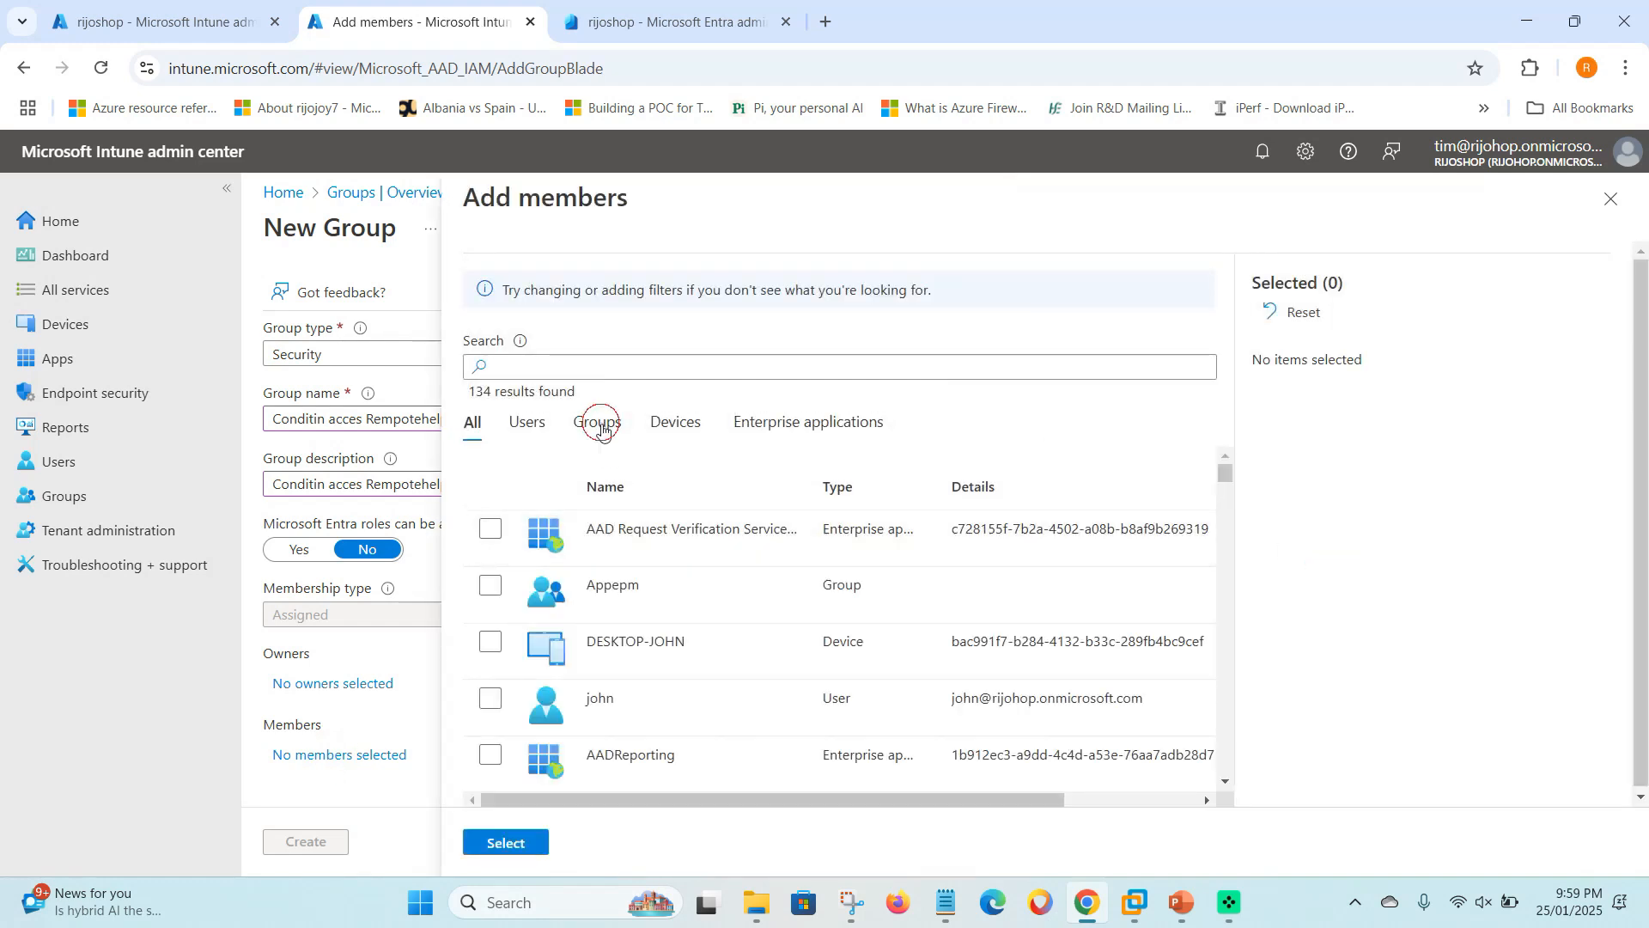
pyautogui.click(597, 421)
pyautogui.scroll(-3, 634, 726)
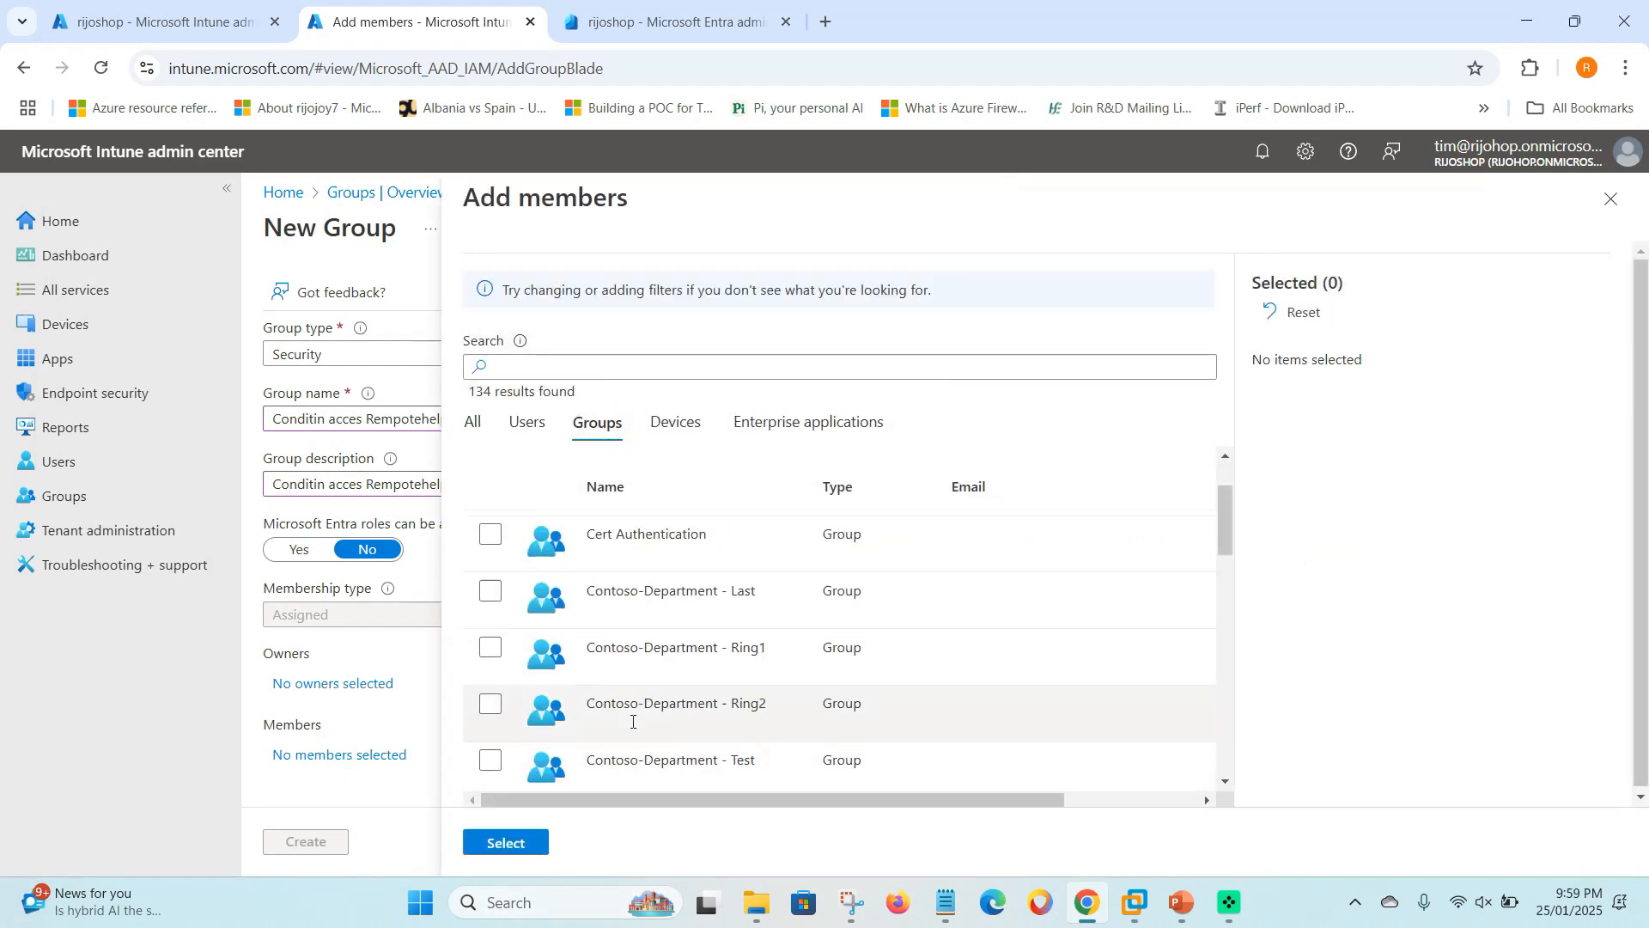
pyautogui.click(526, 422)
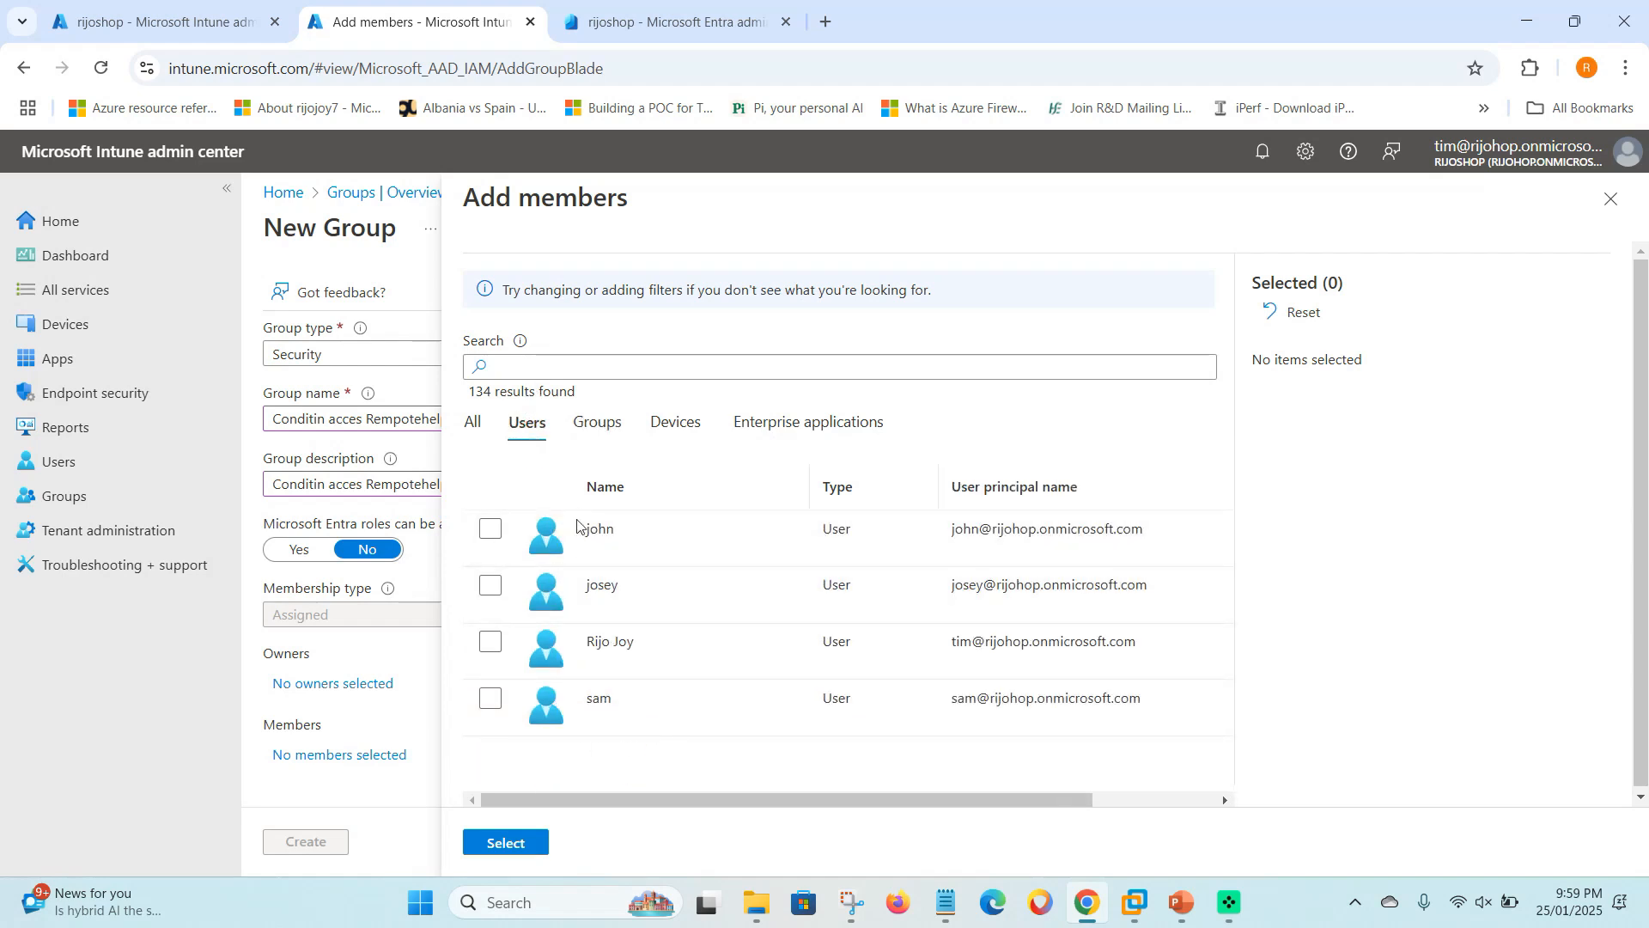
pyautogui.click(492, 530)
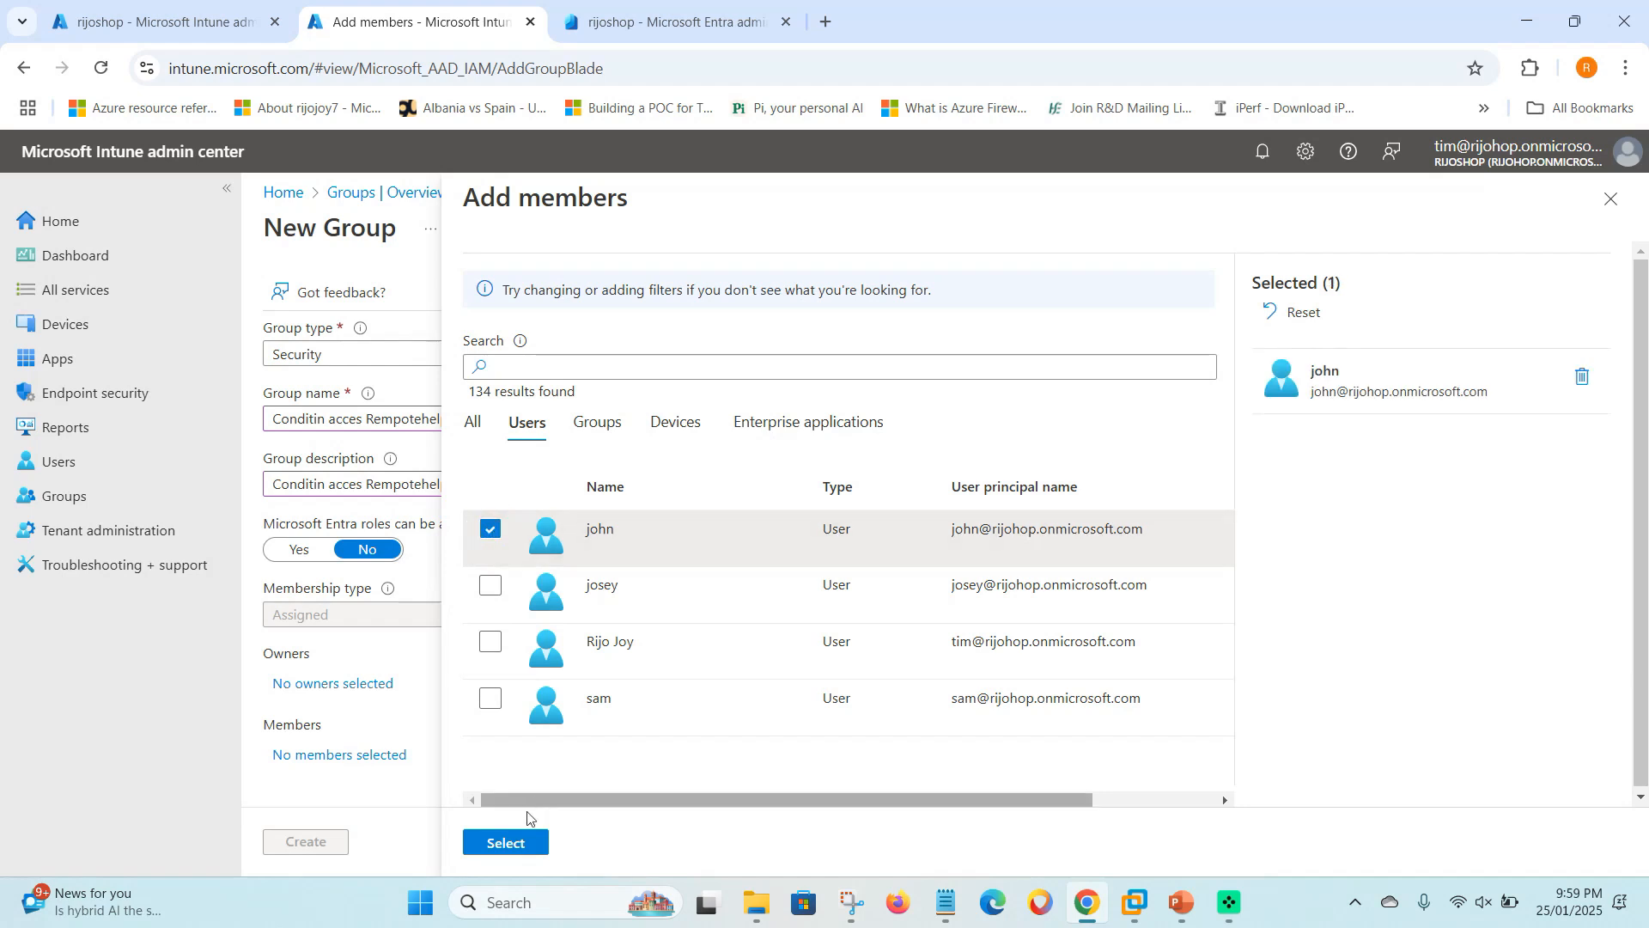
pyautogui.click(507, 843)
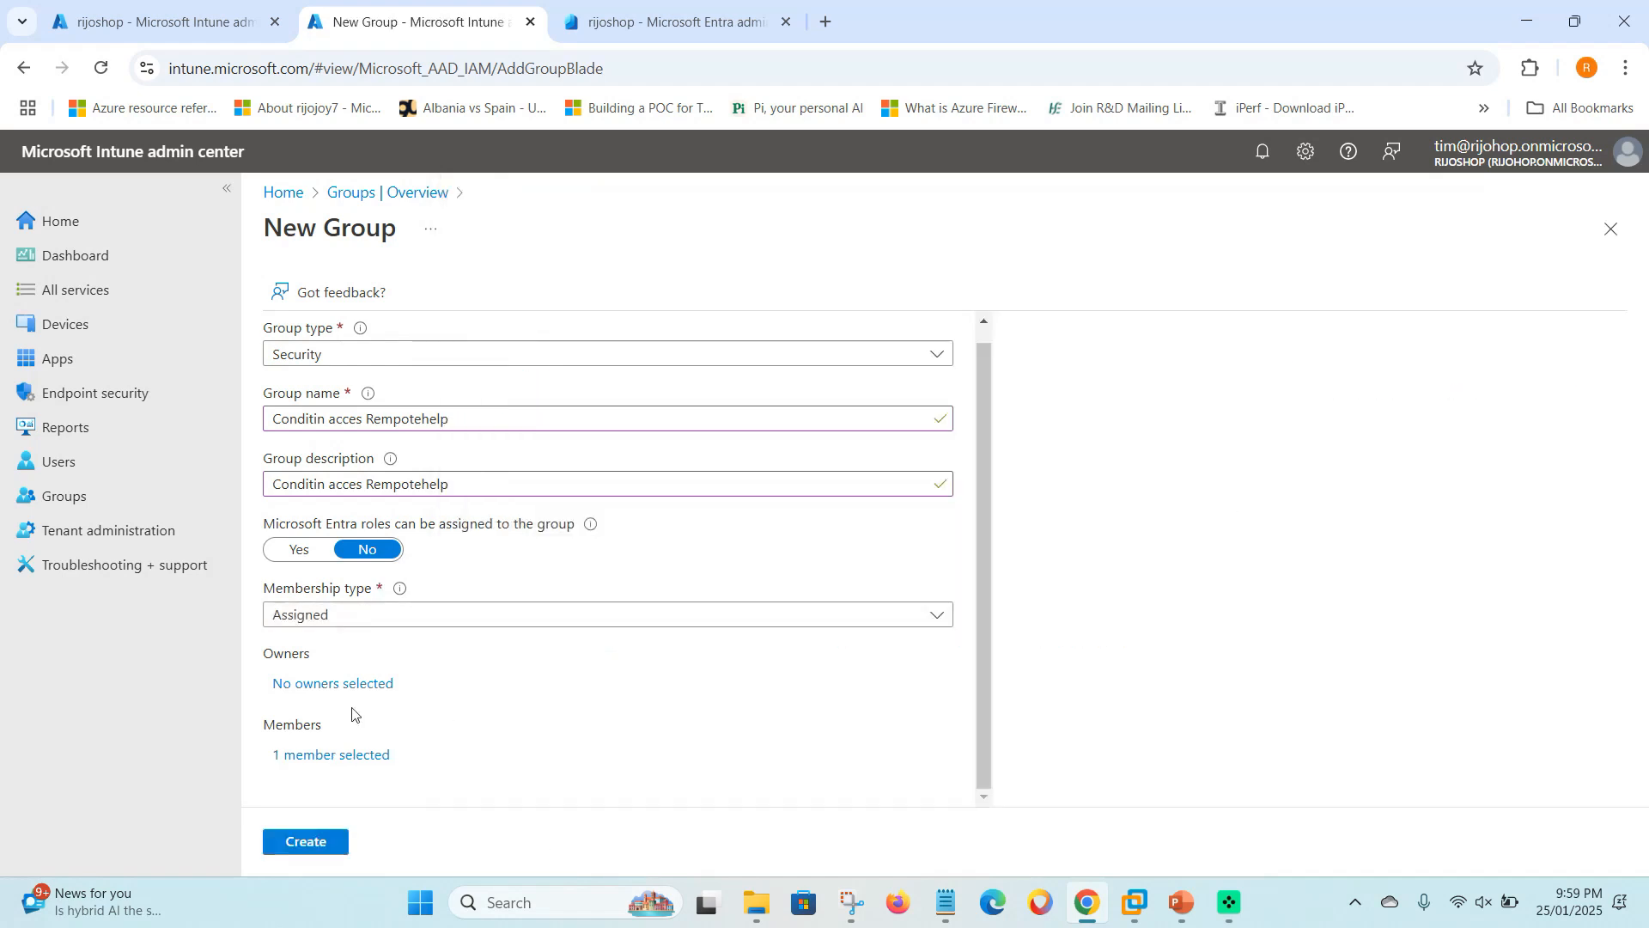
pyautogui.click(305, 844)
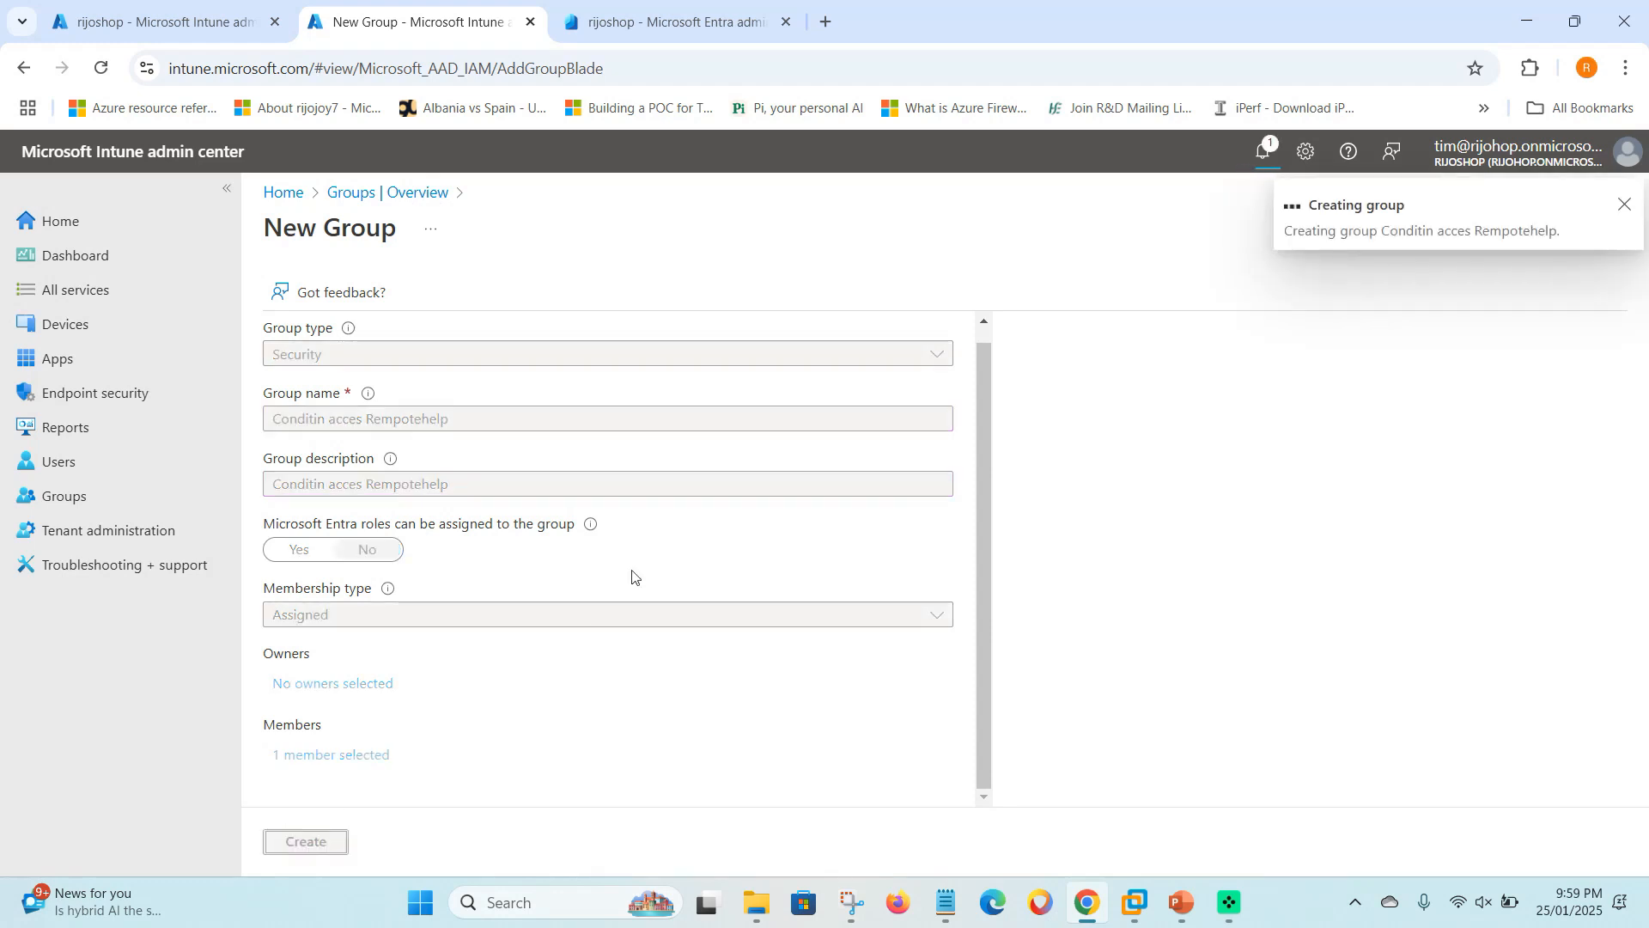
# - Open the Entra tenant Properties and its Manage security defaults settings
pyautogui.click(1625, 207)
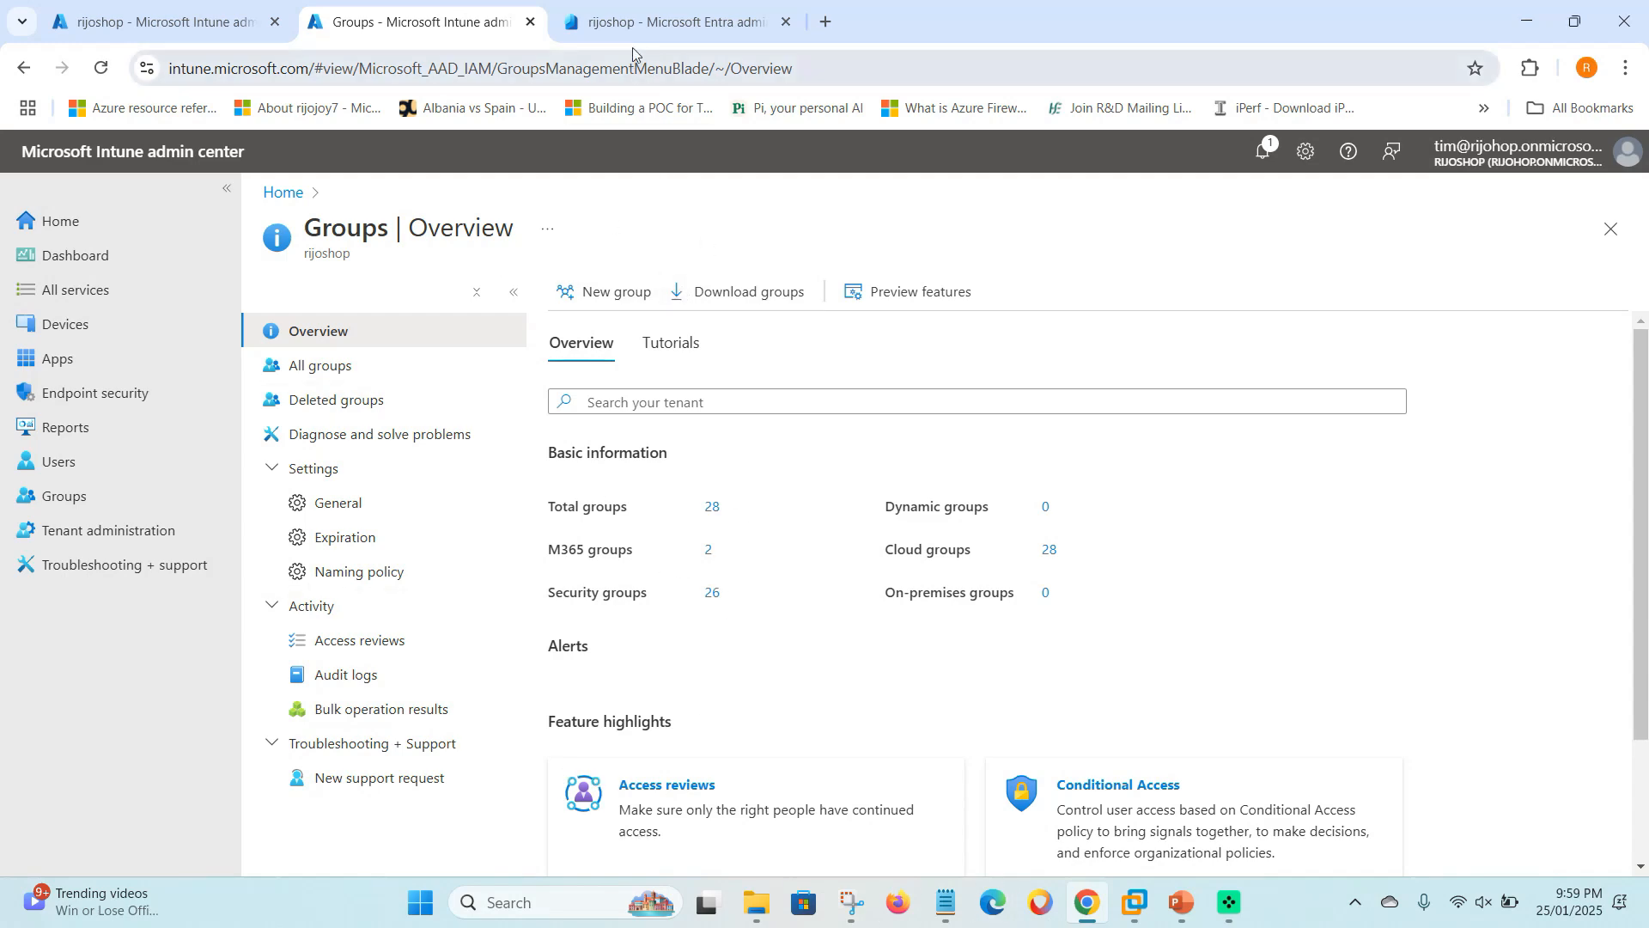
pyautogui.click(628, 26)
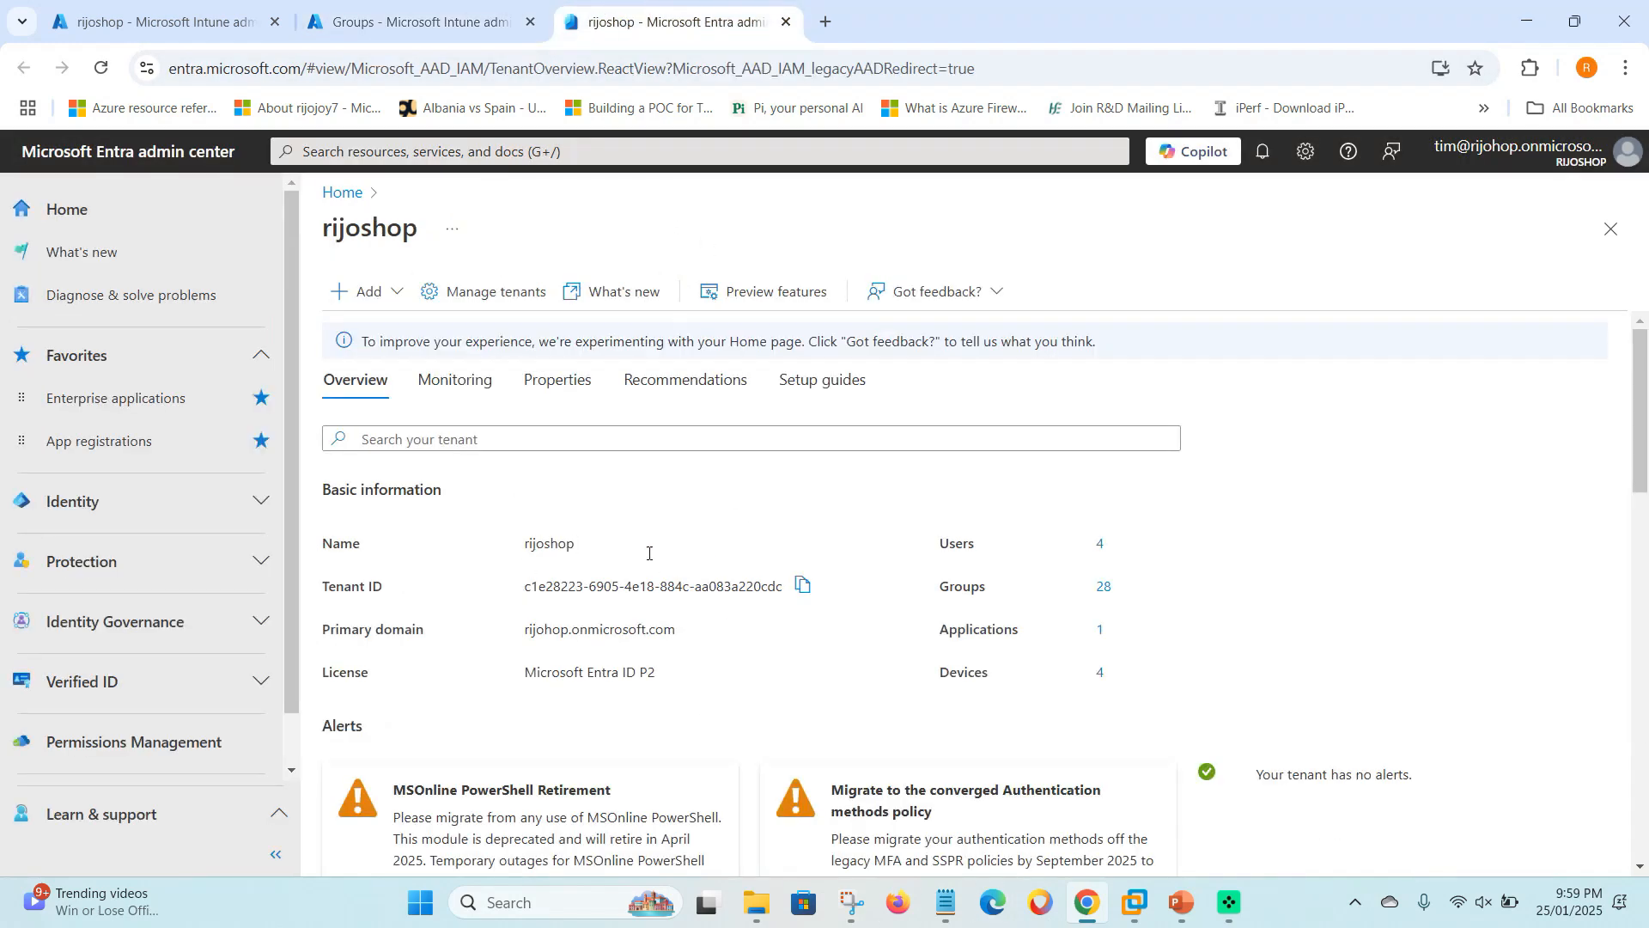
pyautogui.click(570, 385)
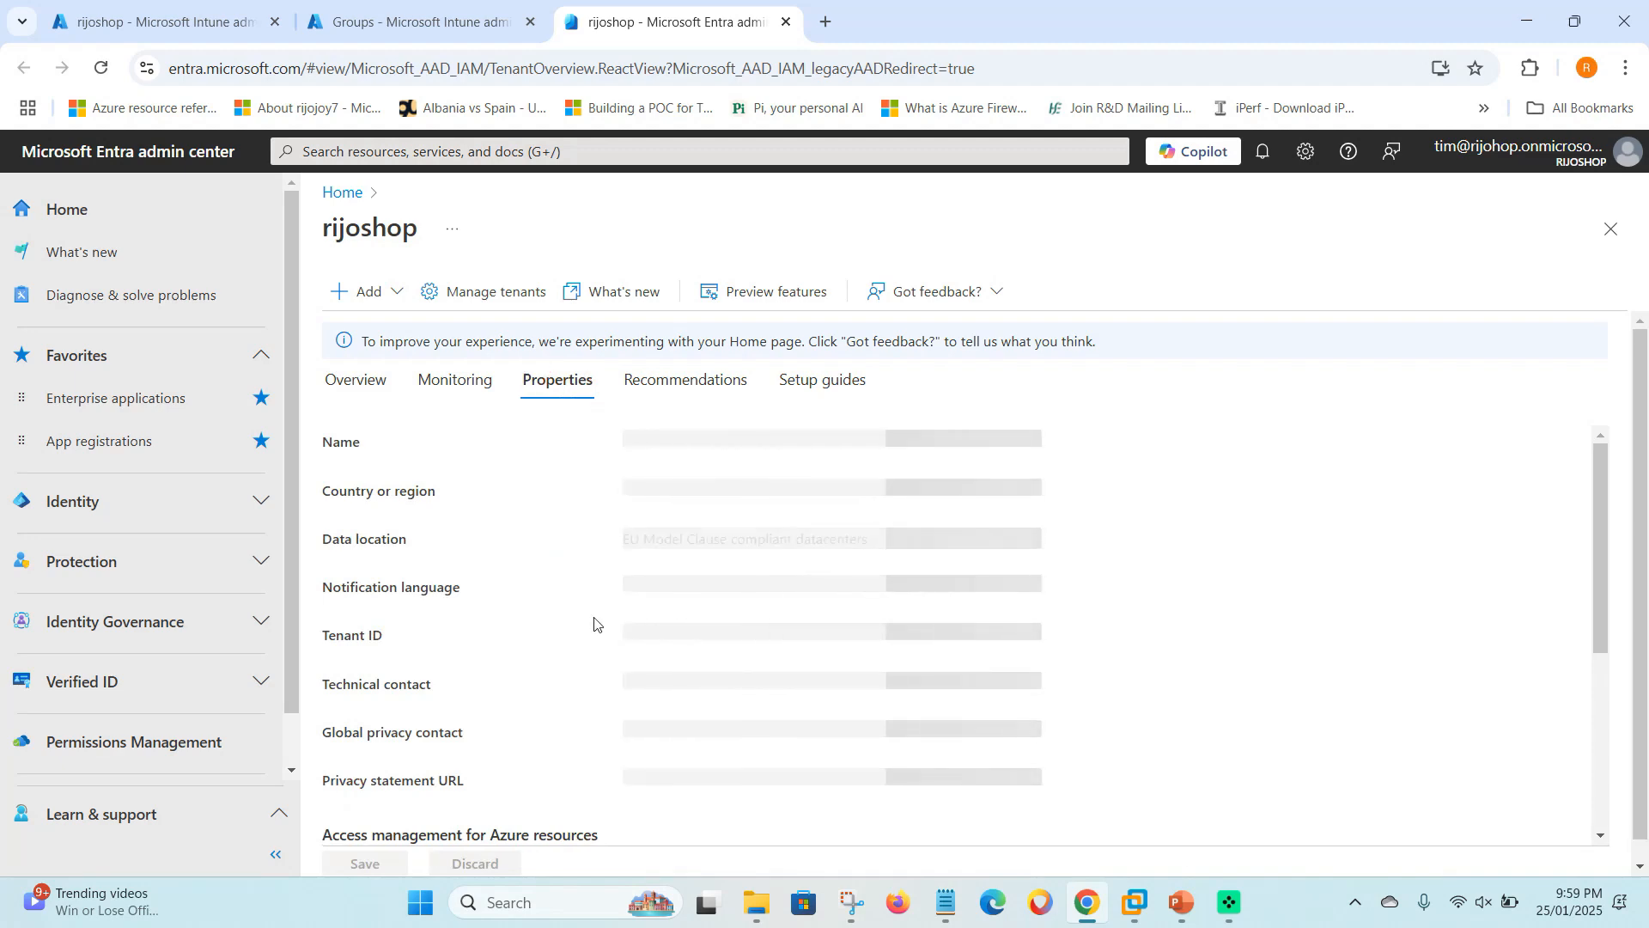
pyautogui.scroll(-4, 593, 625)
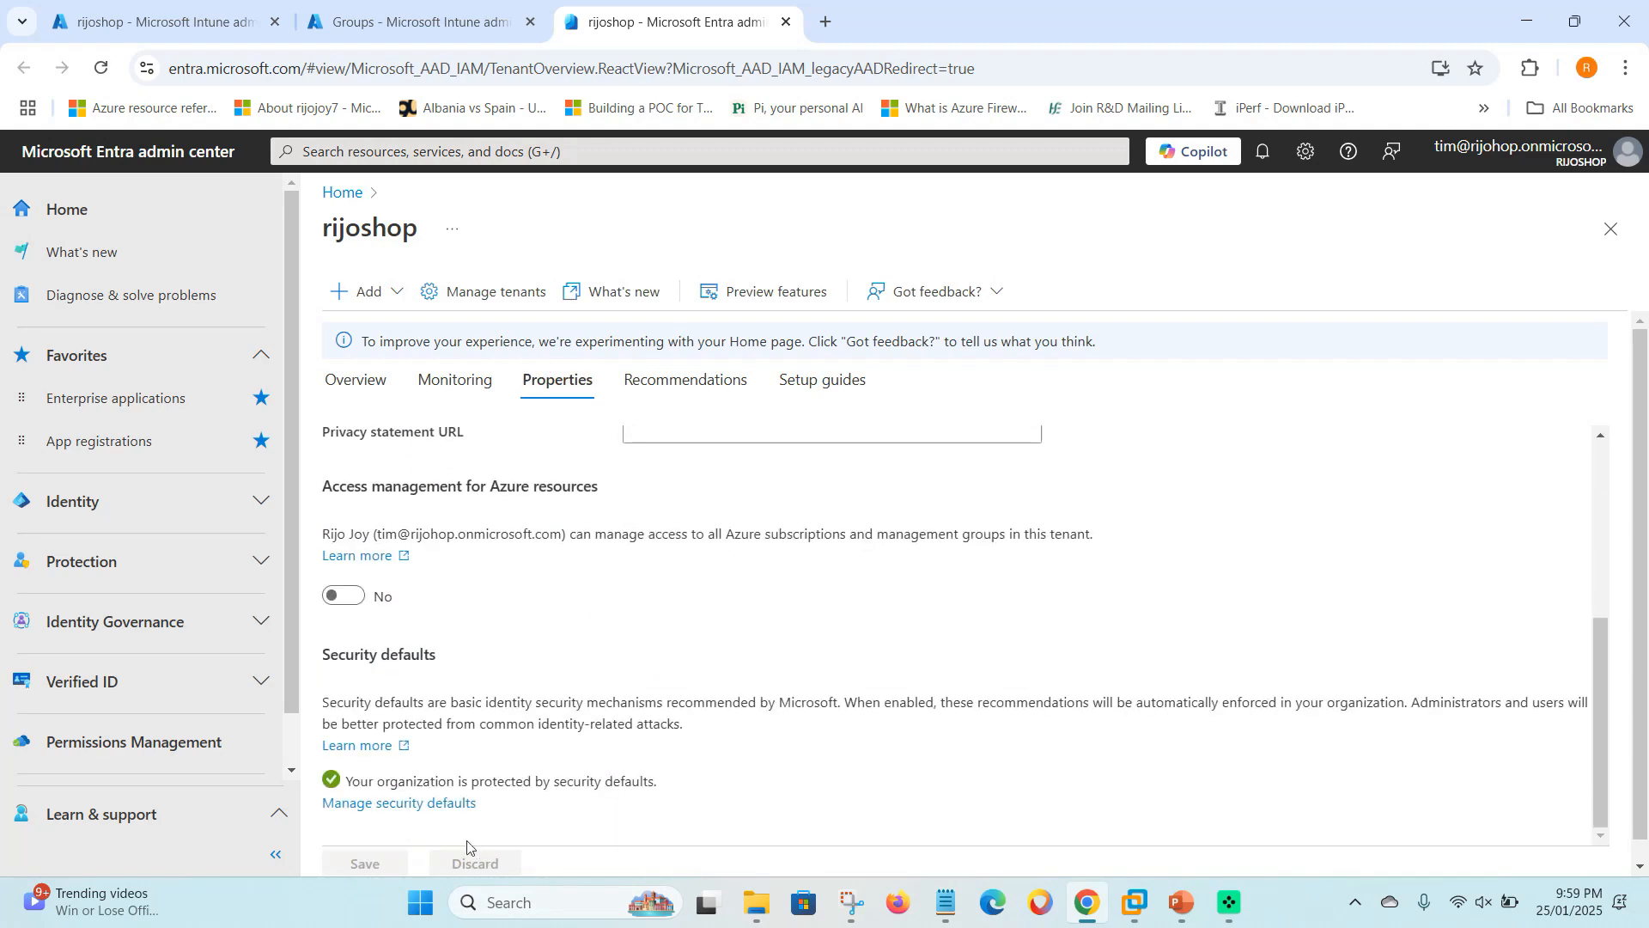
pyautogui.moveTo(319, 666); pyautogui.dragTo(443, 666)
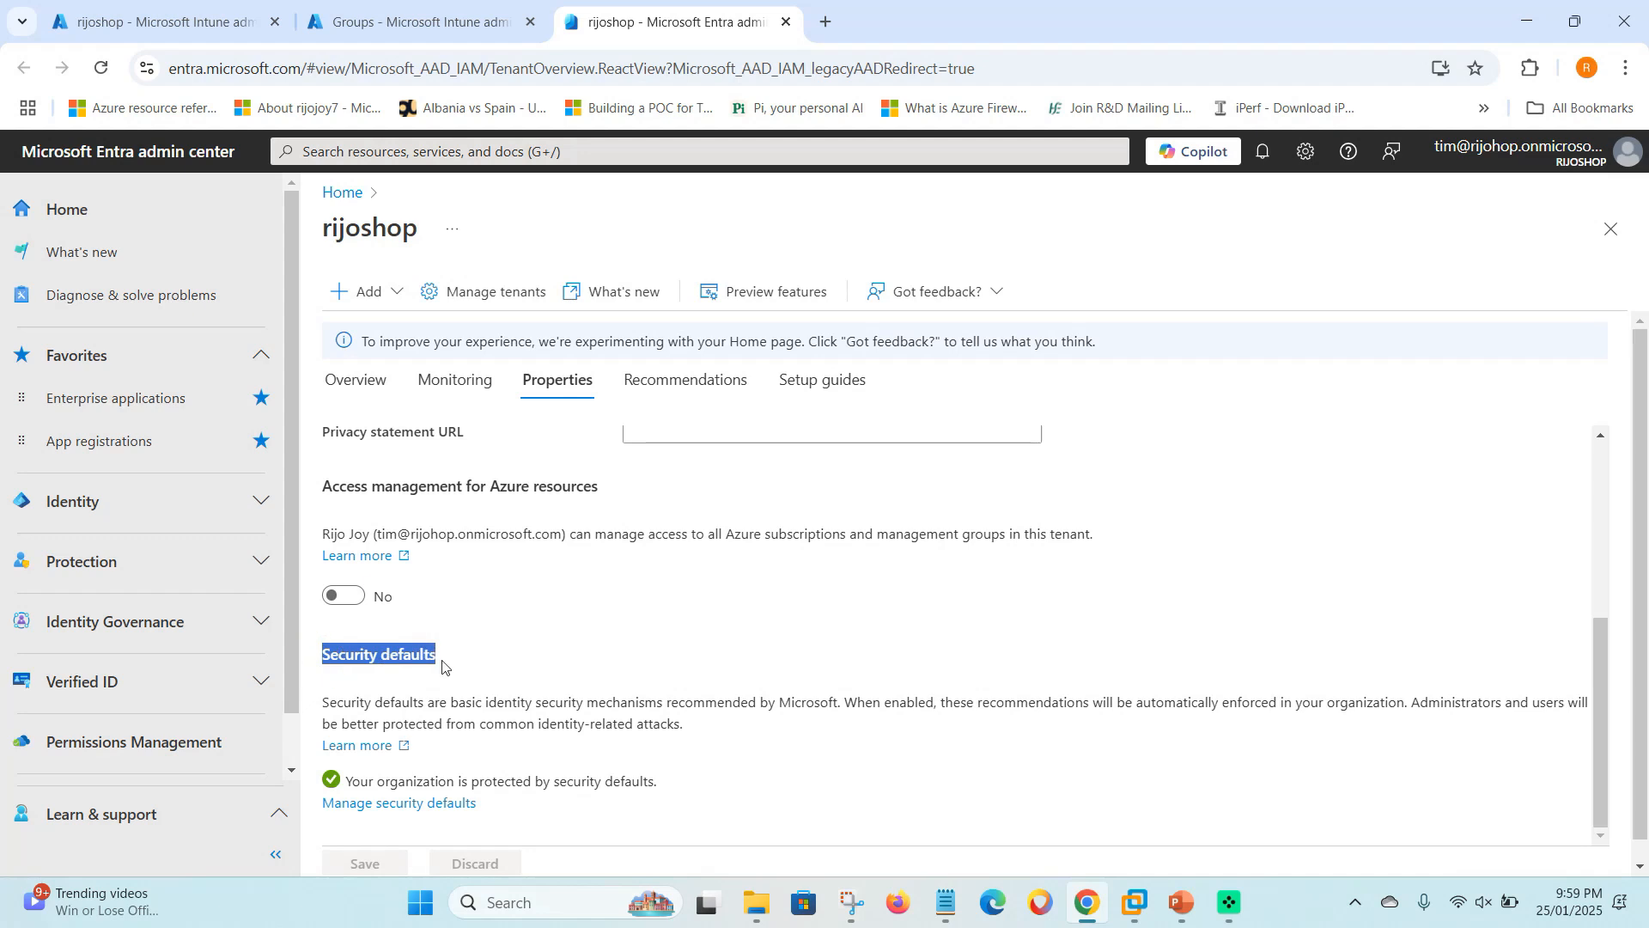
pyautogui.click(421, 813)
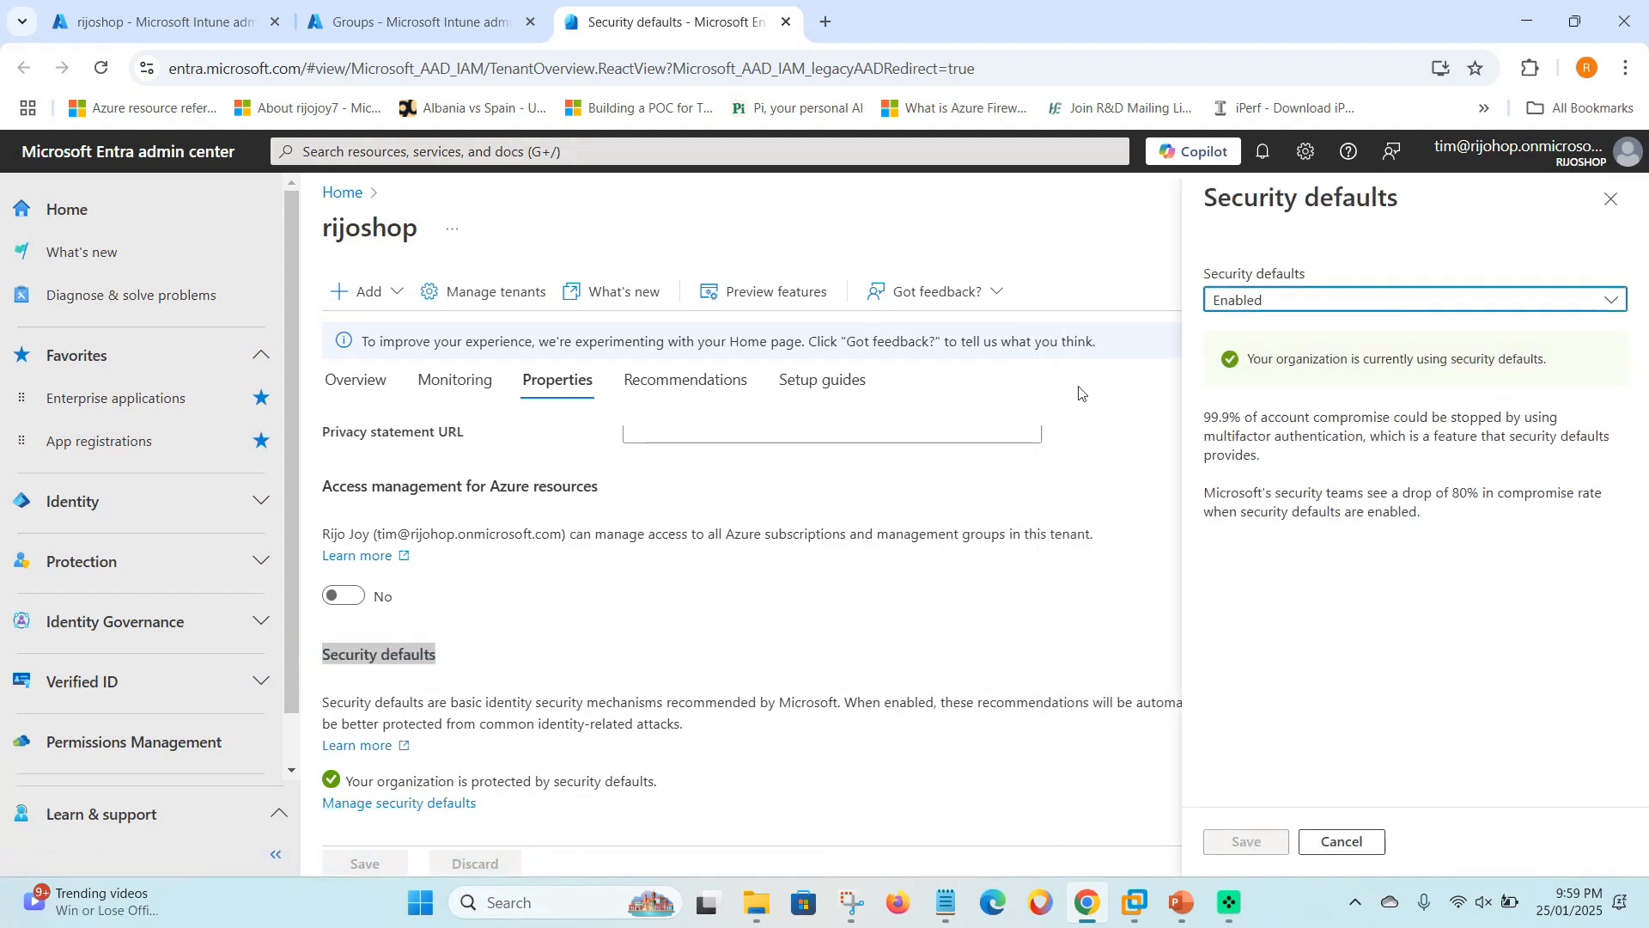
# - Disable security defaults, citing planned Conditional Access as the reason, and confirm
pyautogui.click(1325, 308)
pyautogui.click(1247, 368)
pyautogui.click(1213, 656)
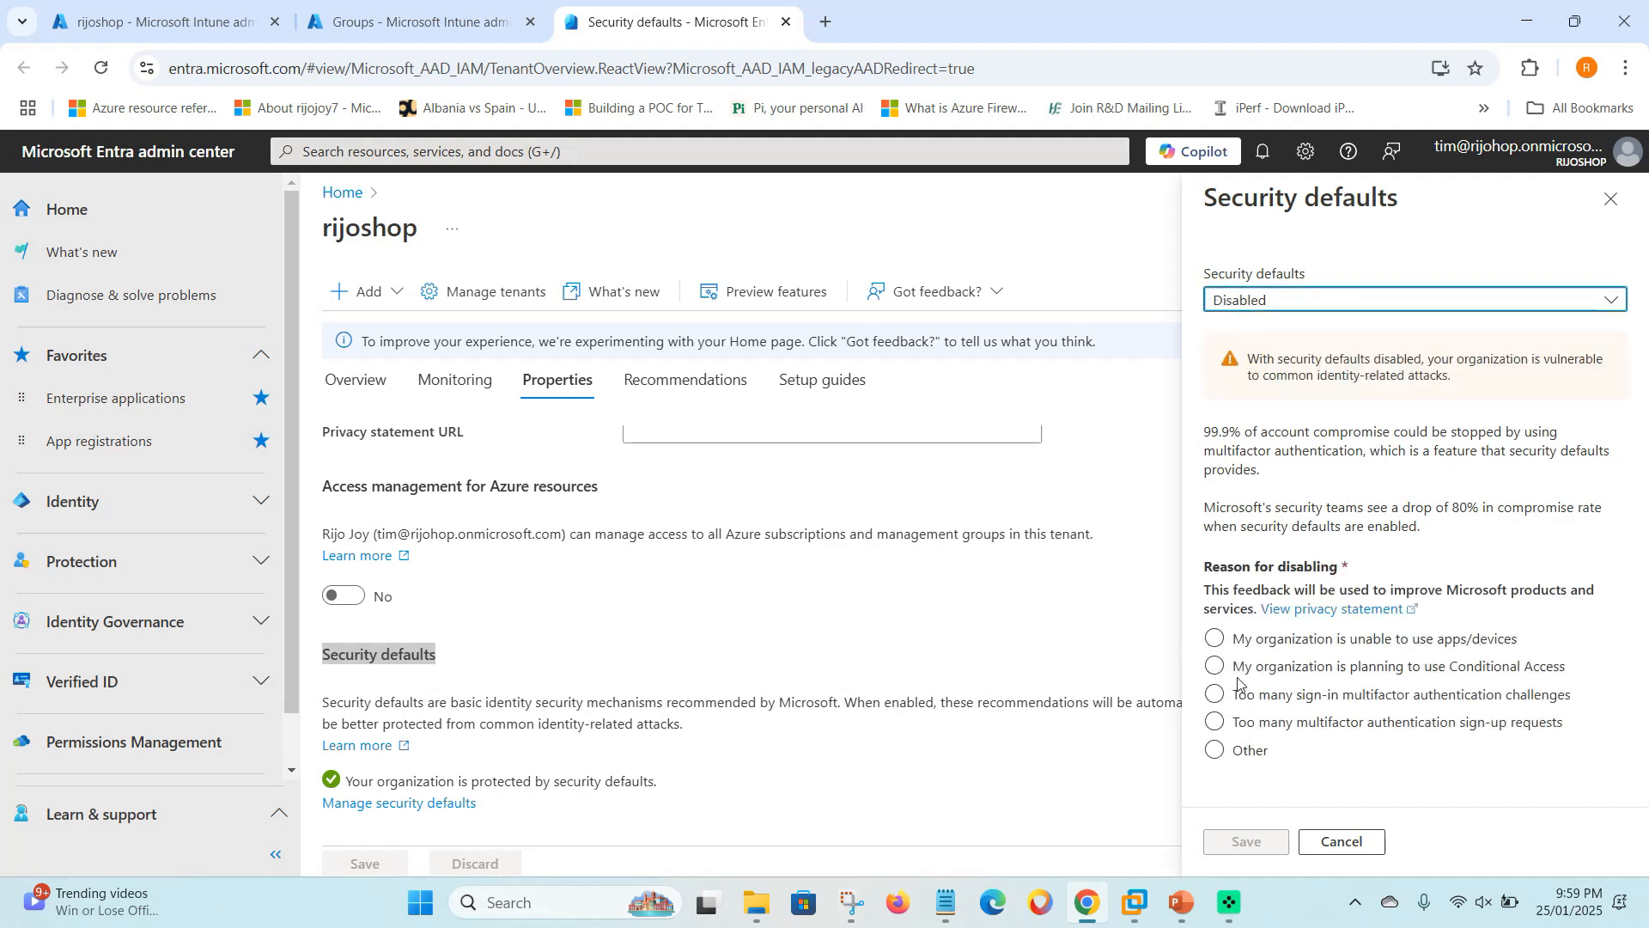
pyautogui.click(1229, 671)
pyautogui.click(1246, 842)
pyautogui.click(1247, 364)
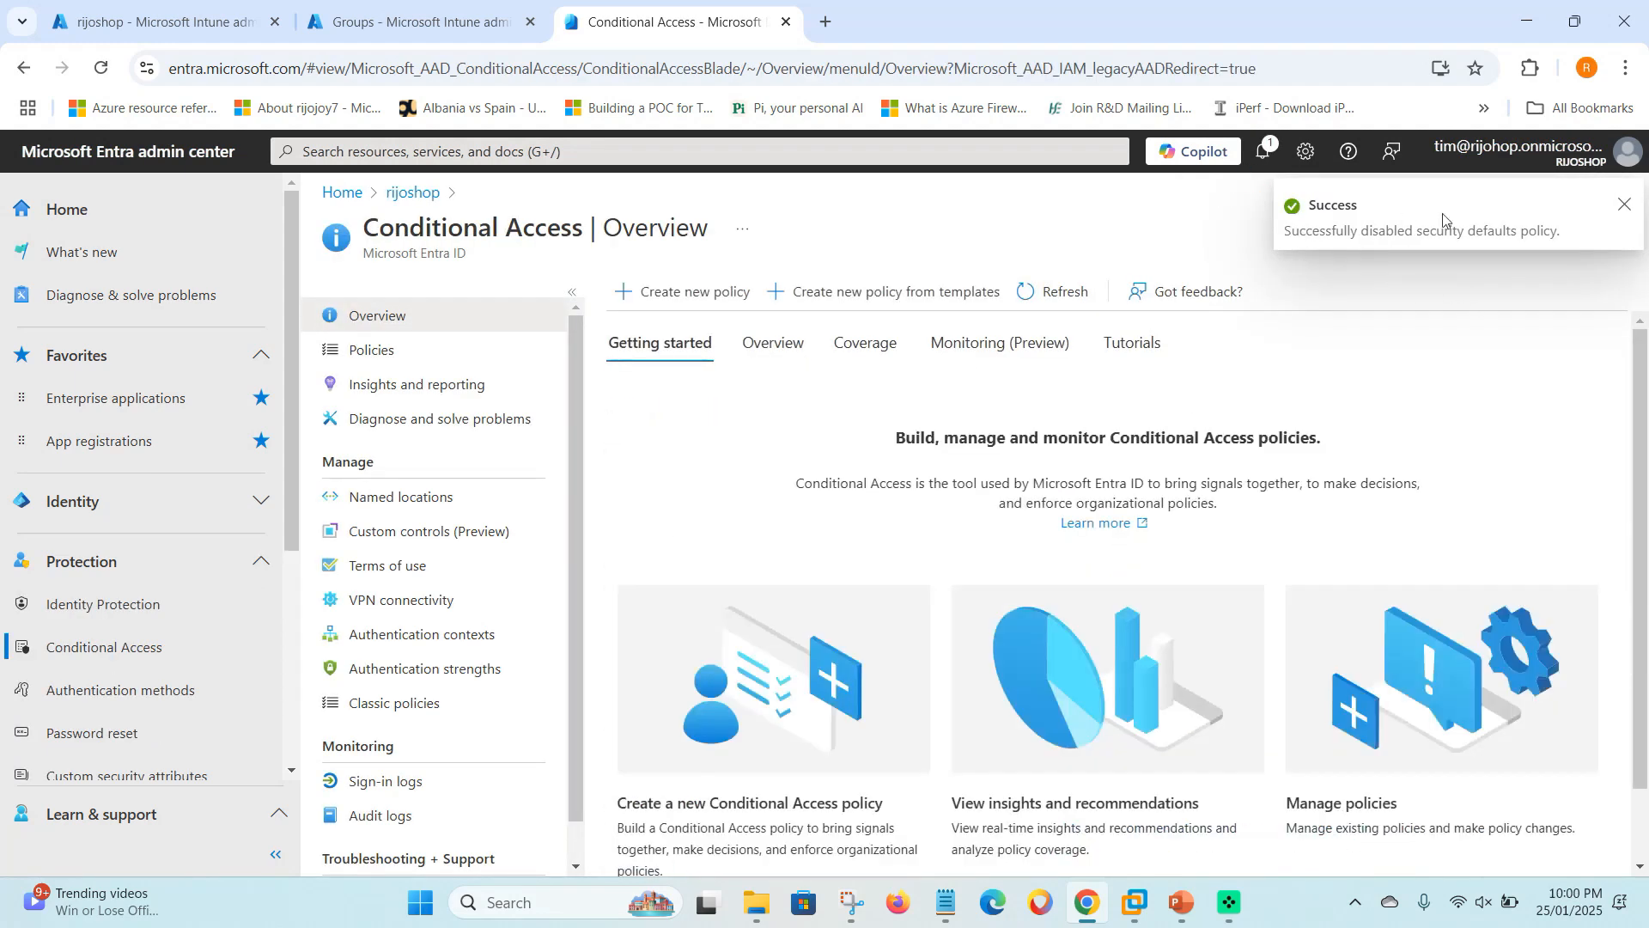
# - Return to the tenant's Properties page and look it over
pyautogui.click(1625, 204)
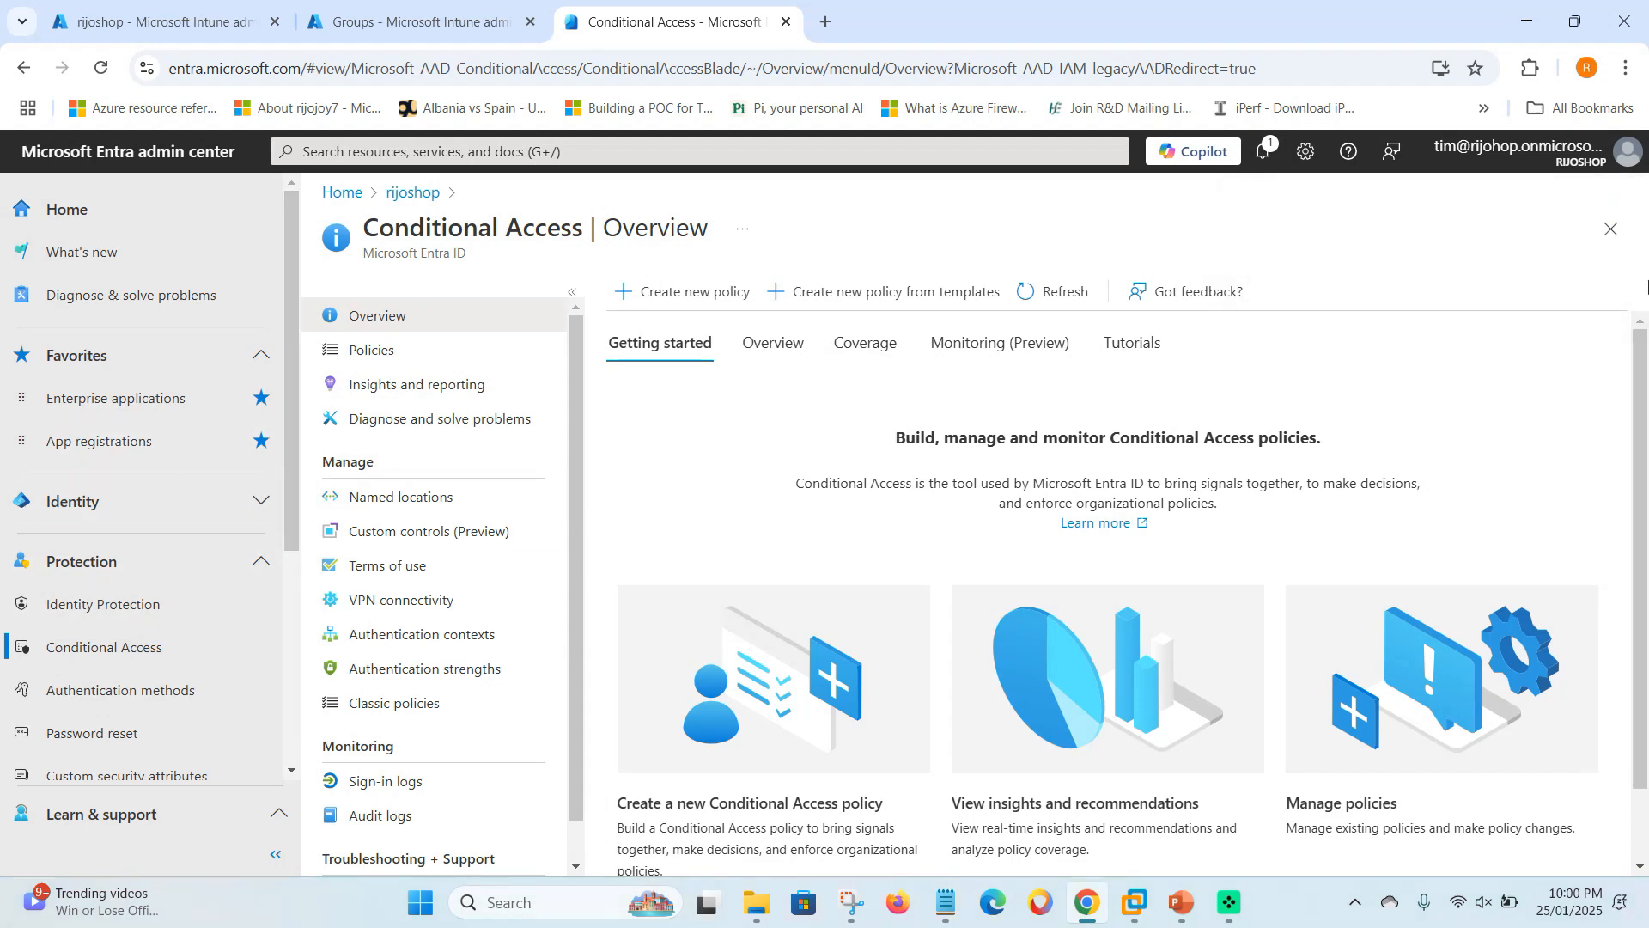
pyautogui.click(1612, 230)
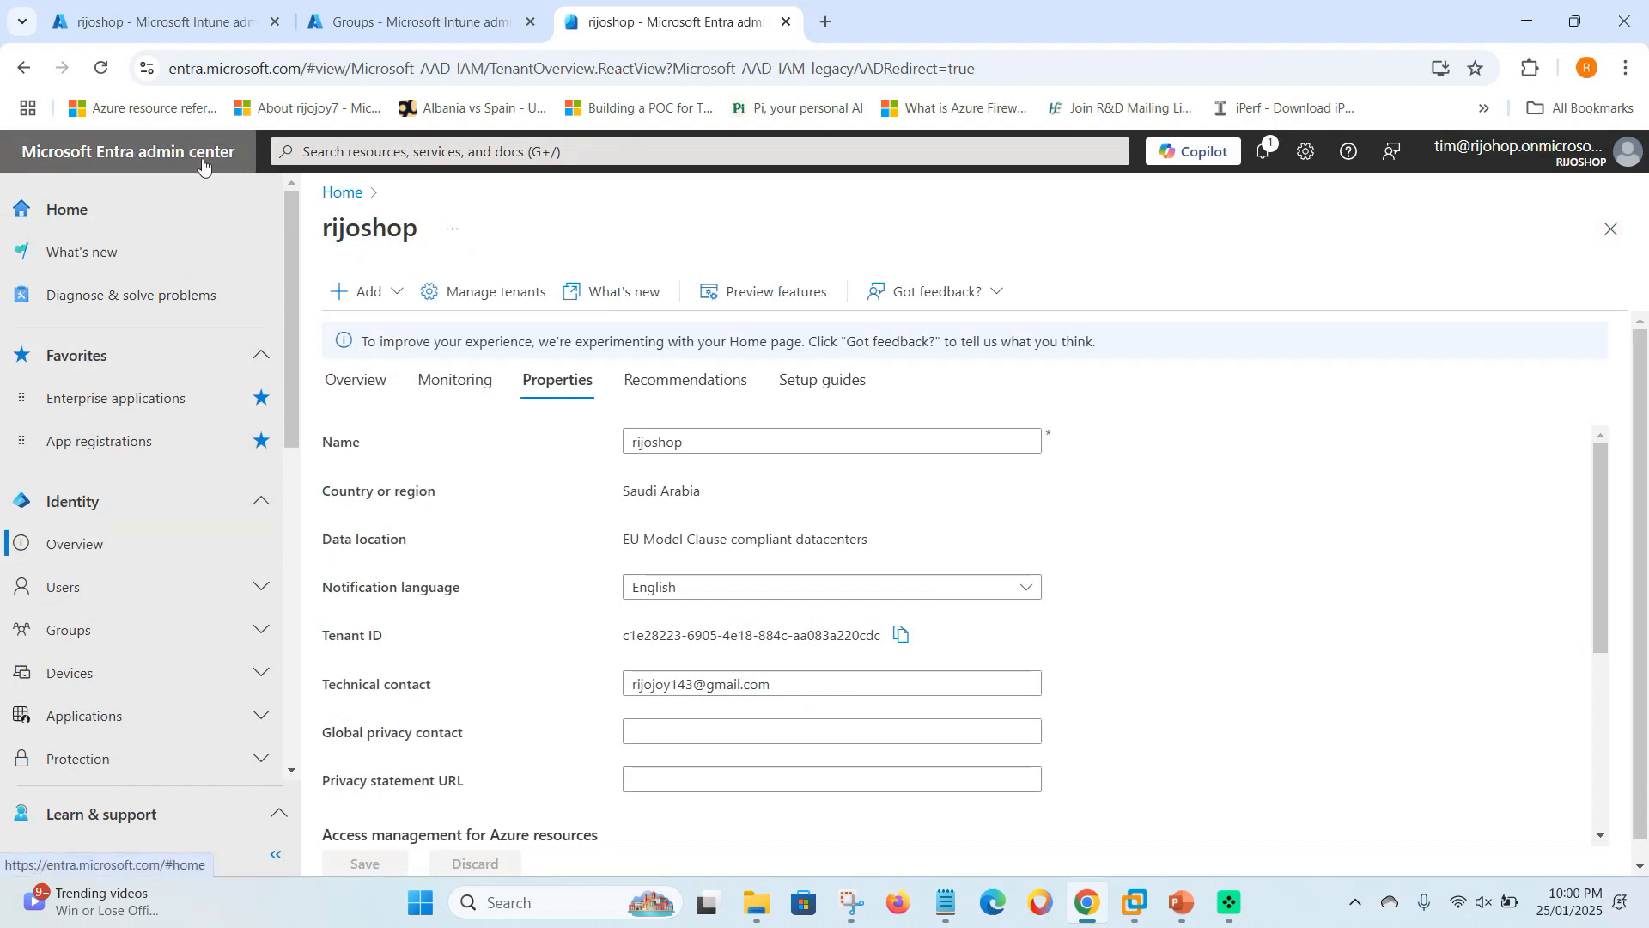
pyautogui.click(544, 389)
pyautogui.scroll(-5, 558, 430)
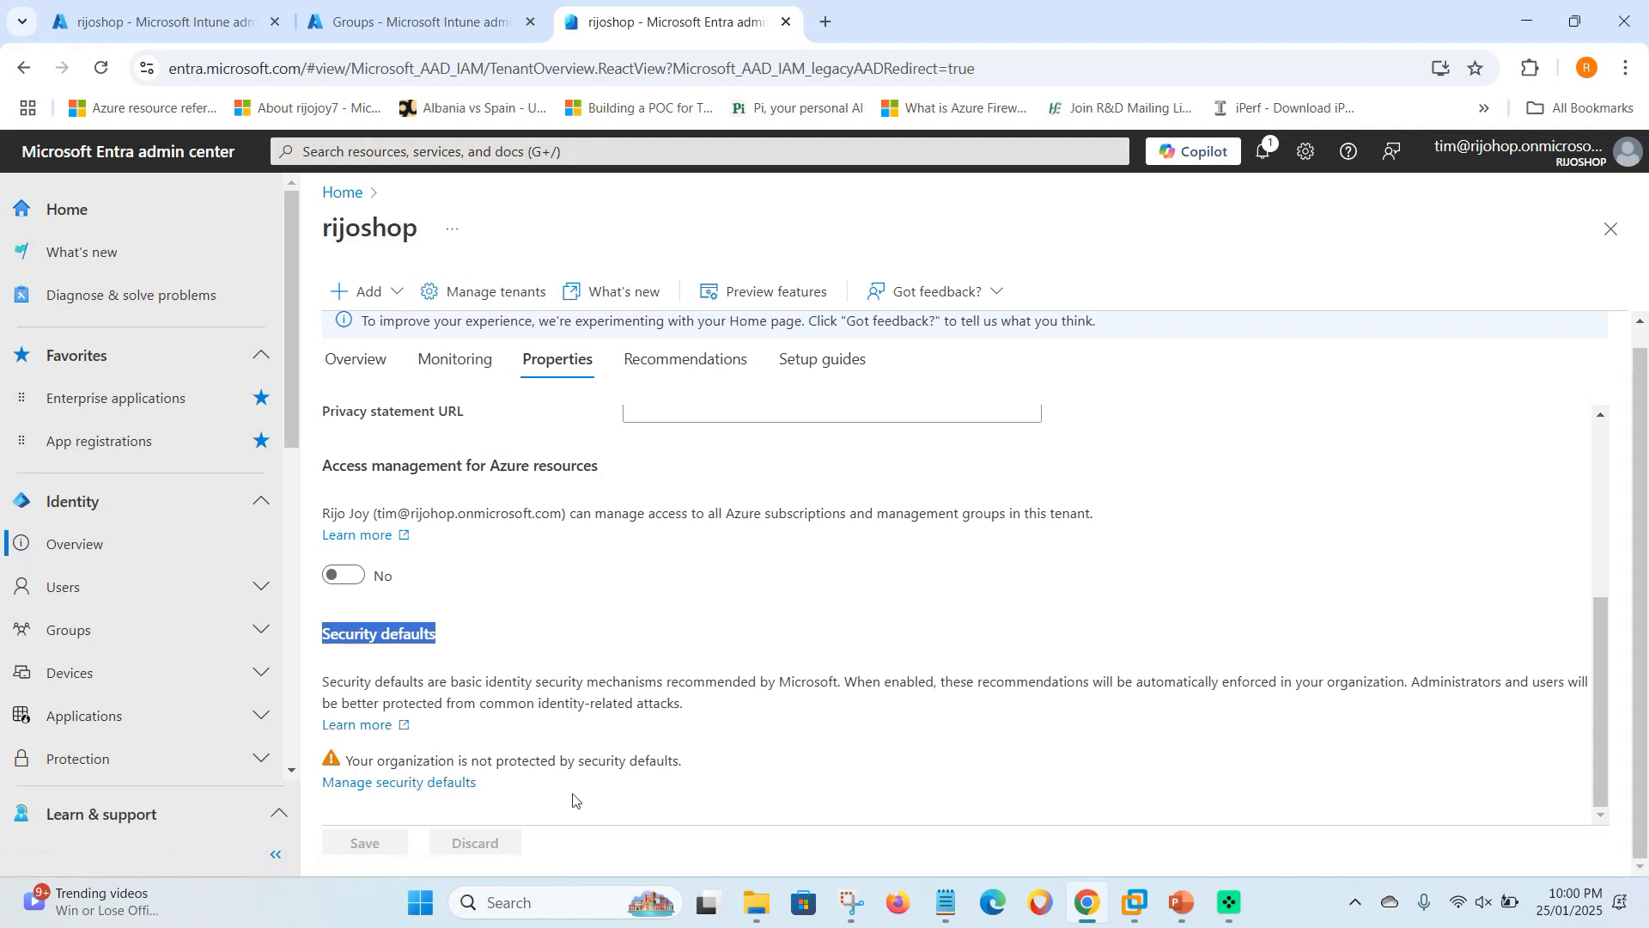
pyautogui.scroll(5, 697, 671)
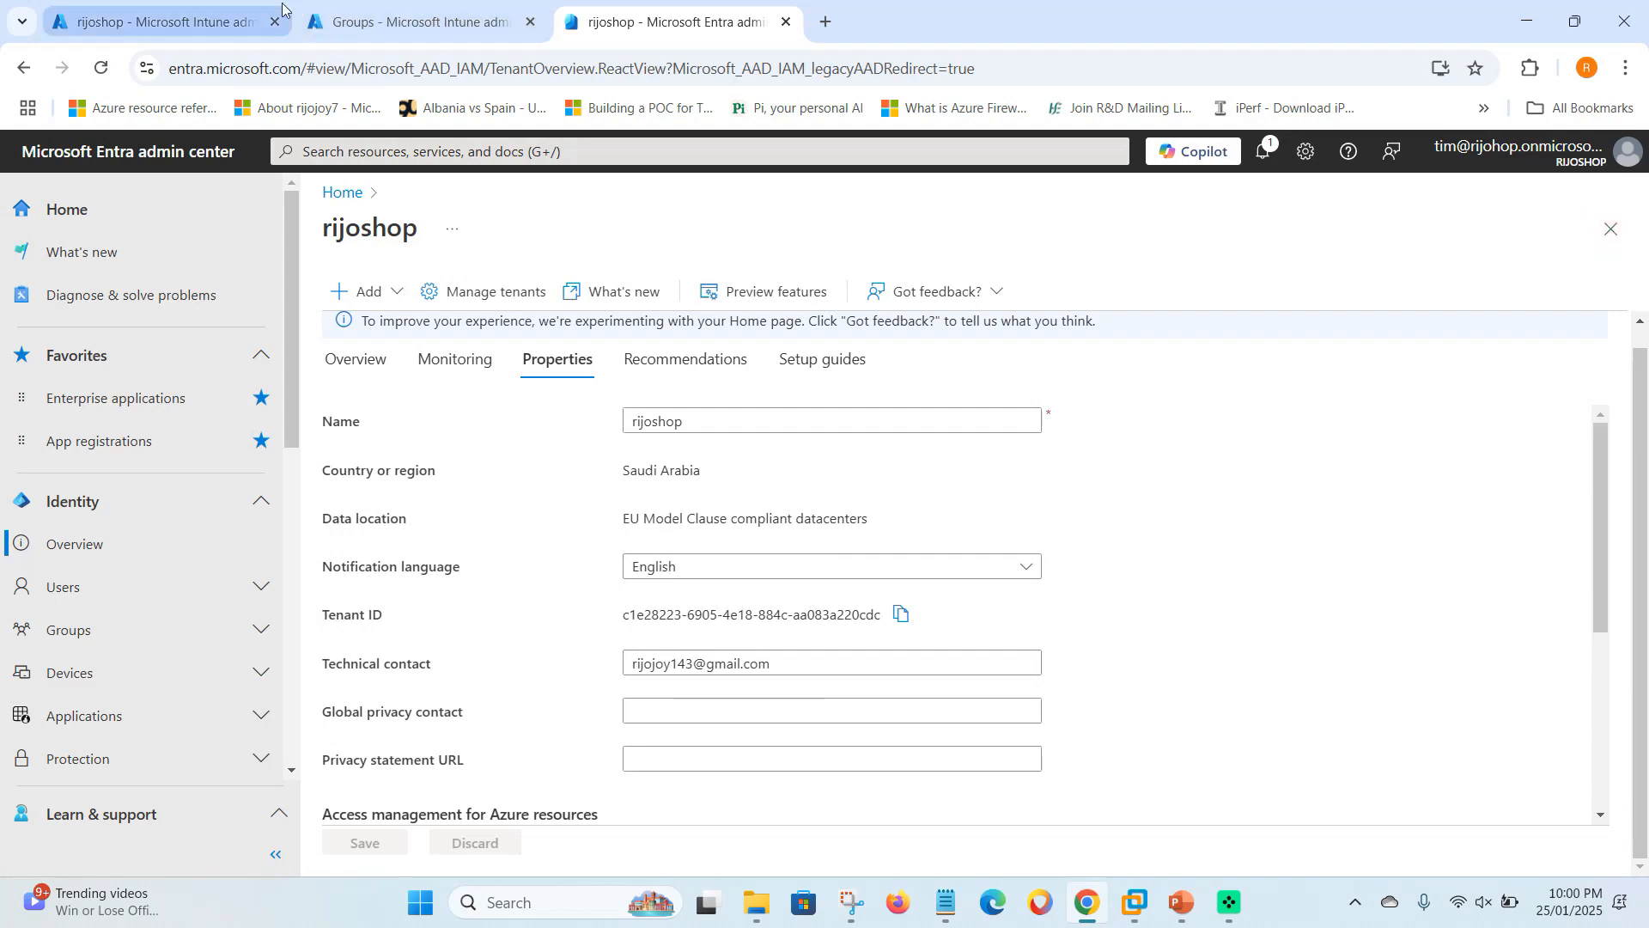
pyautogui.click(159, 19)
# - Go to Endpoint security > Conditional access in Intune
pyautogui.click(426, 12)
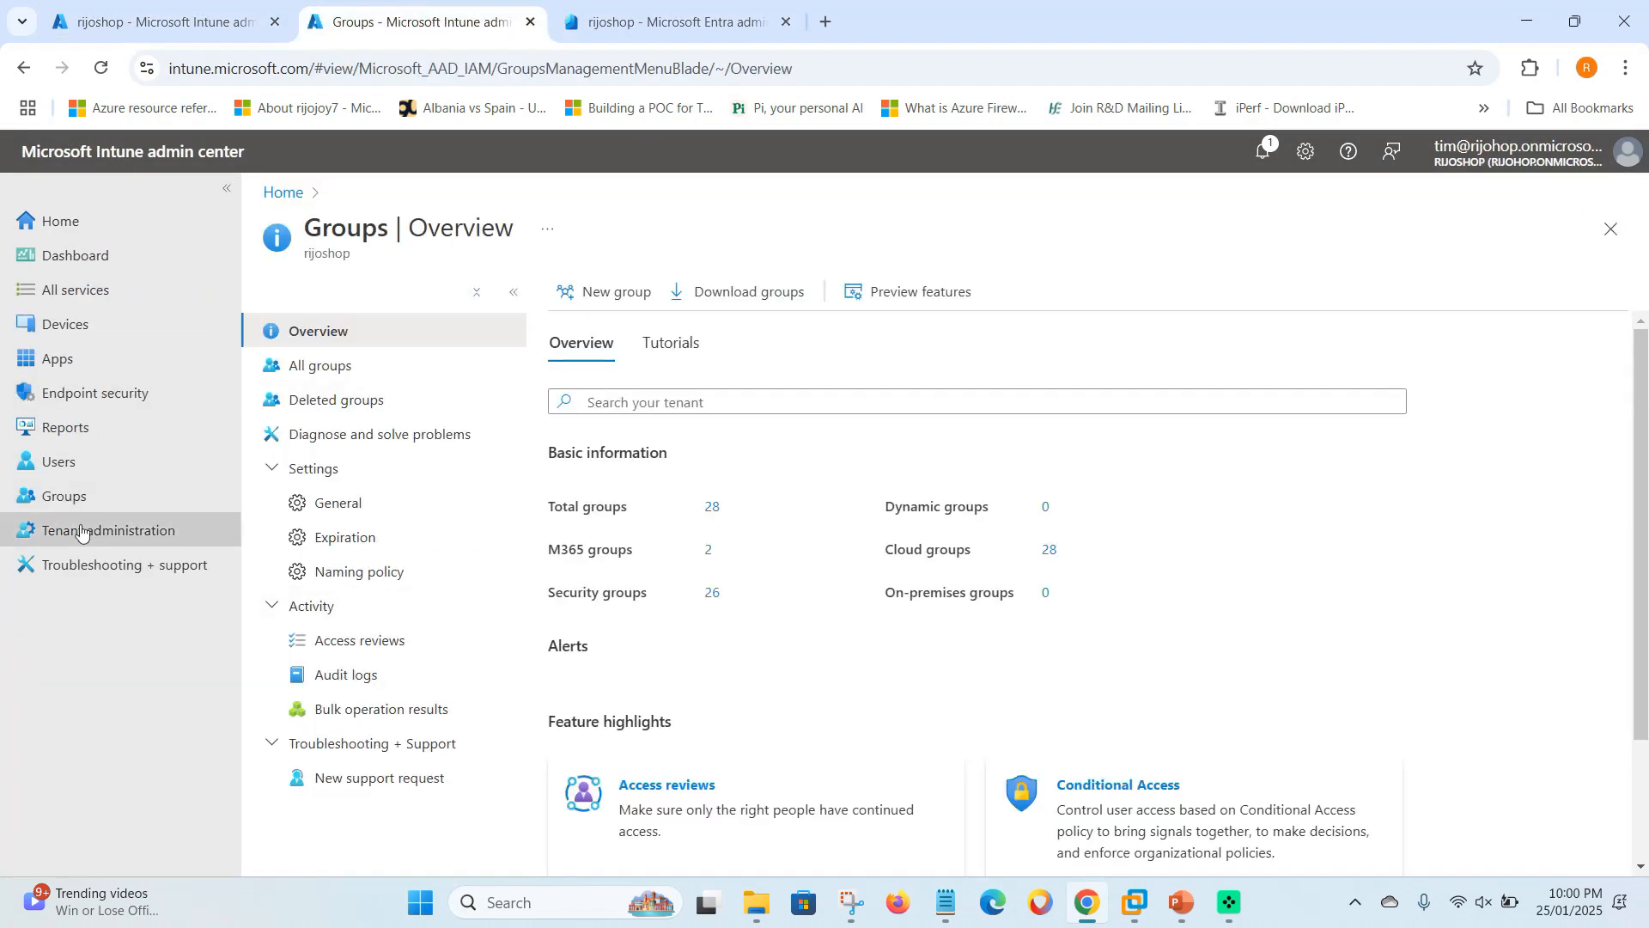
pyautogui.click(121, 397)
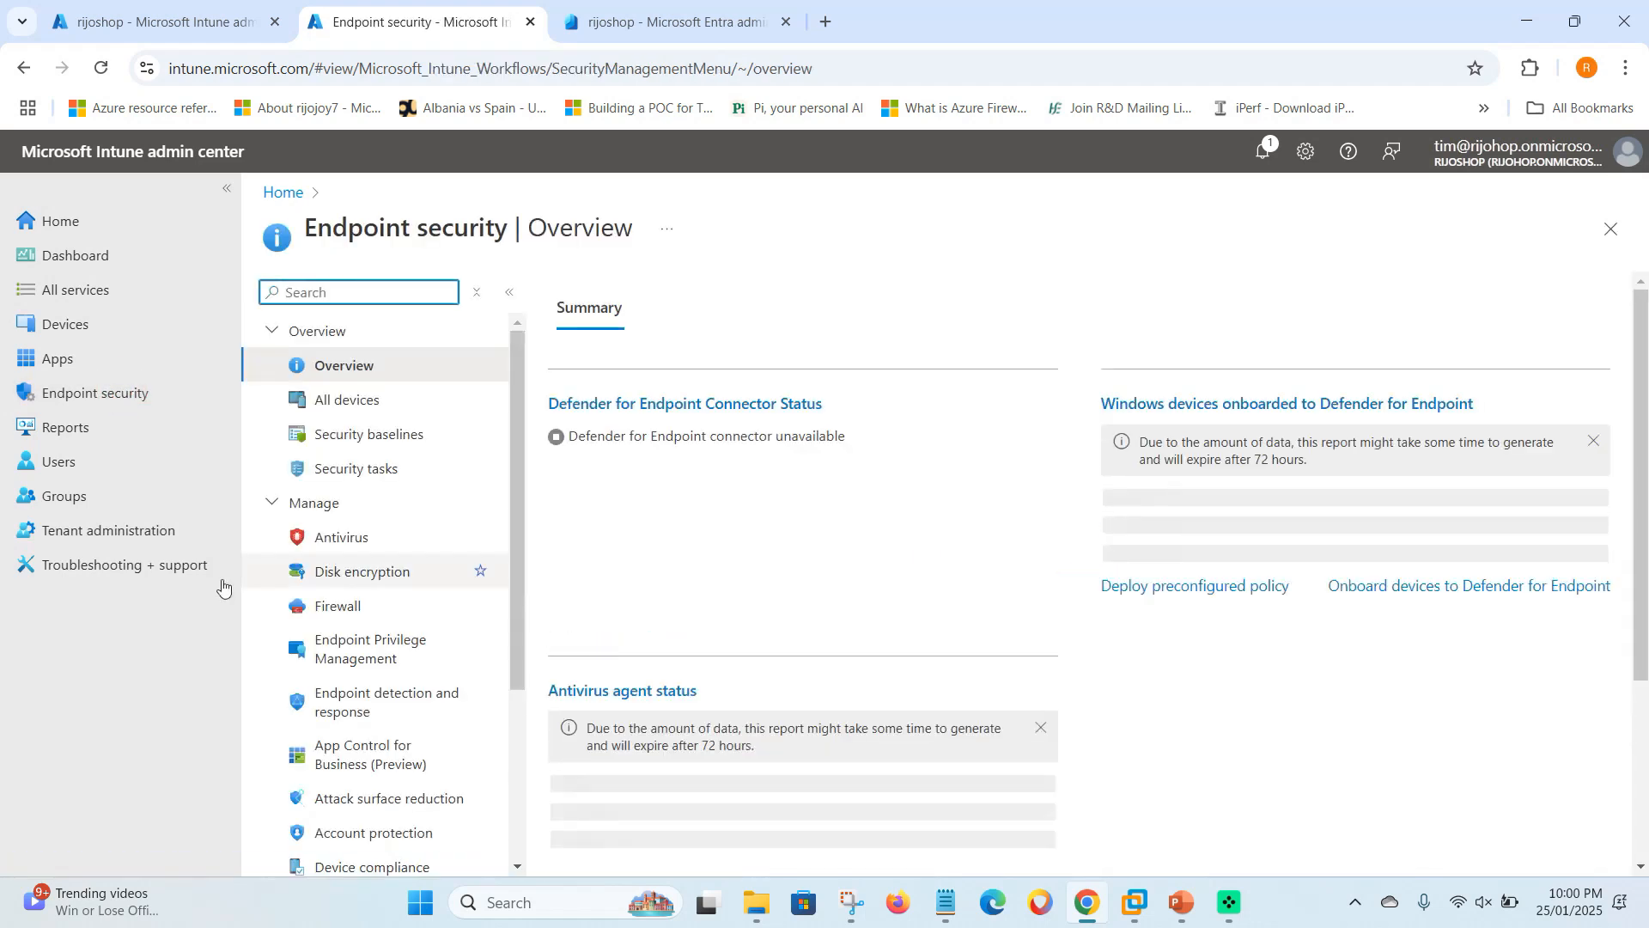
pyautogui.scroll(-3, 361, 692)
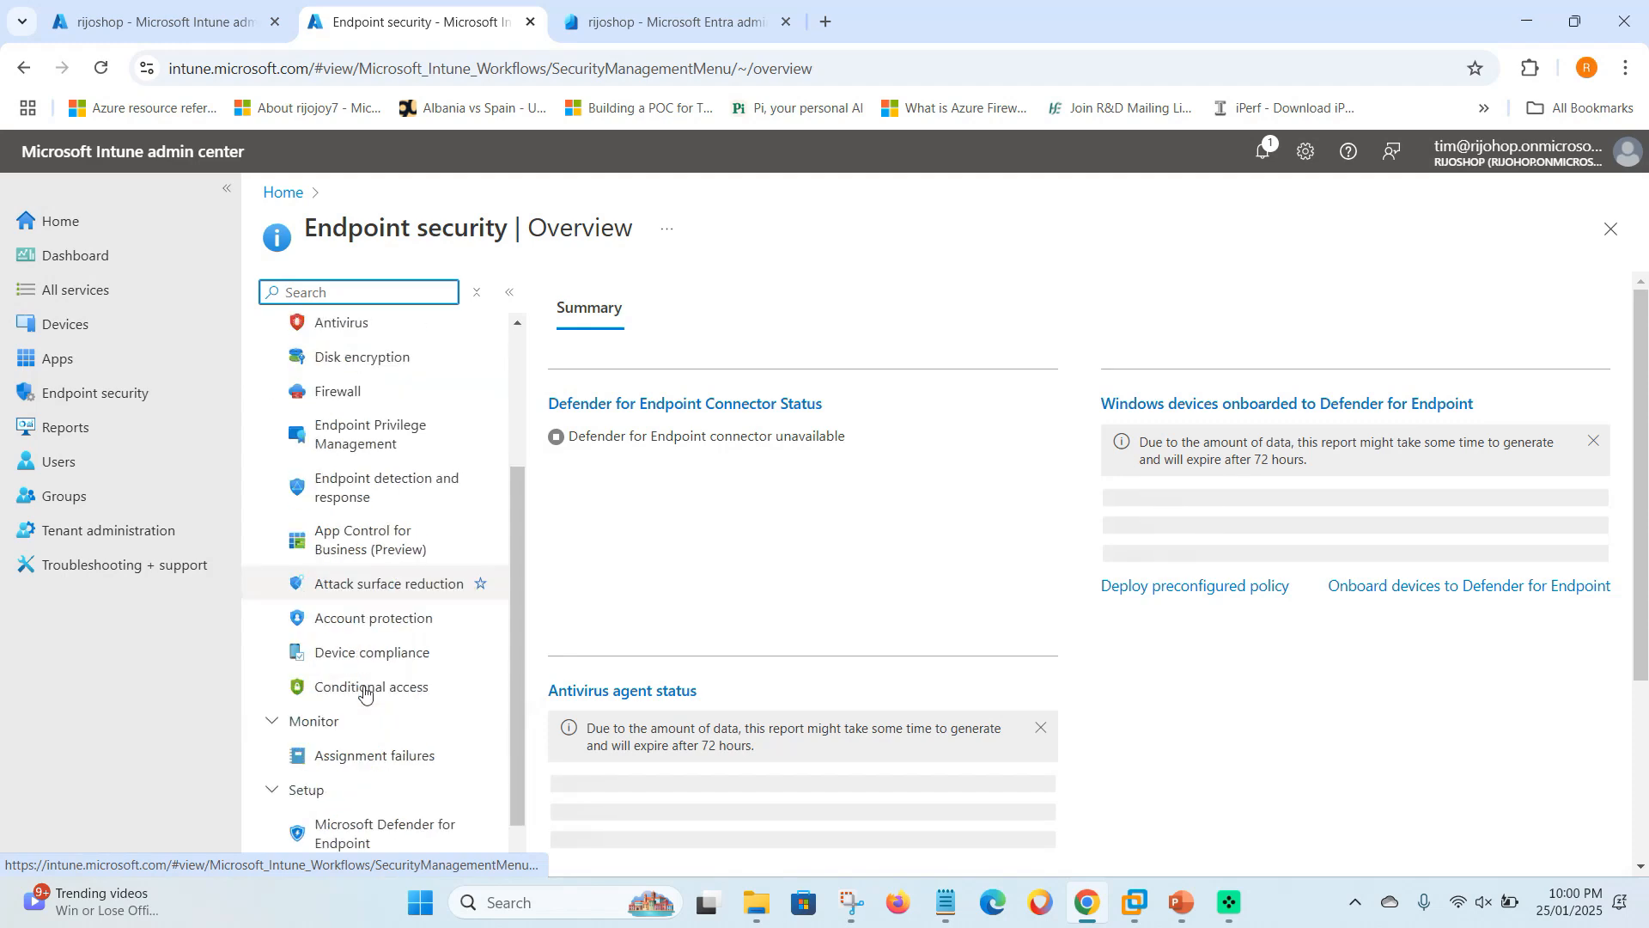
pyautogui.click(449, 701)
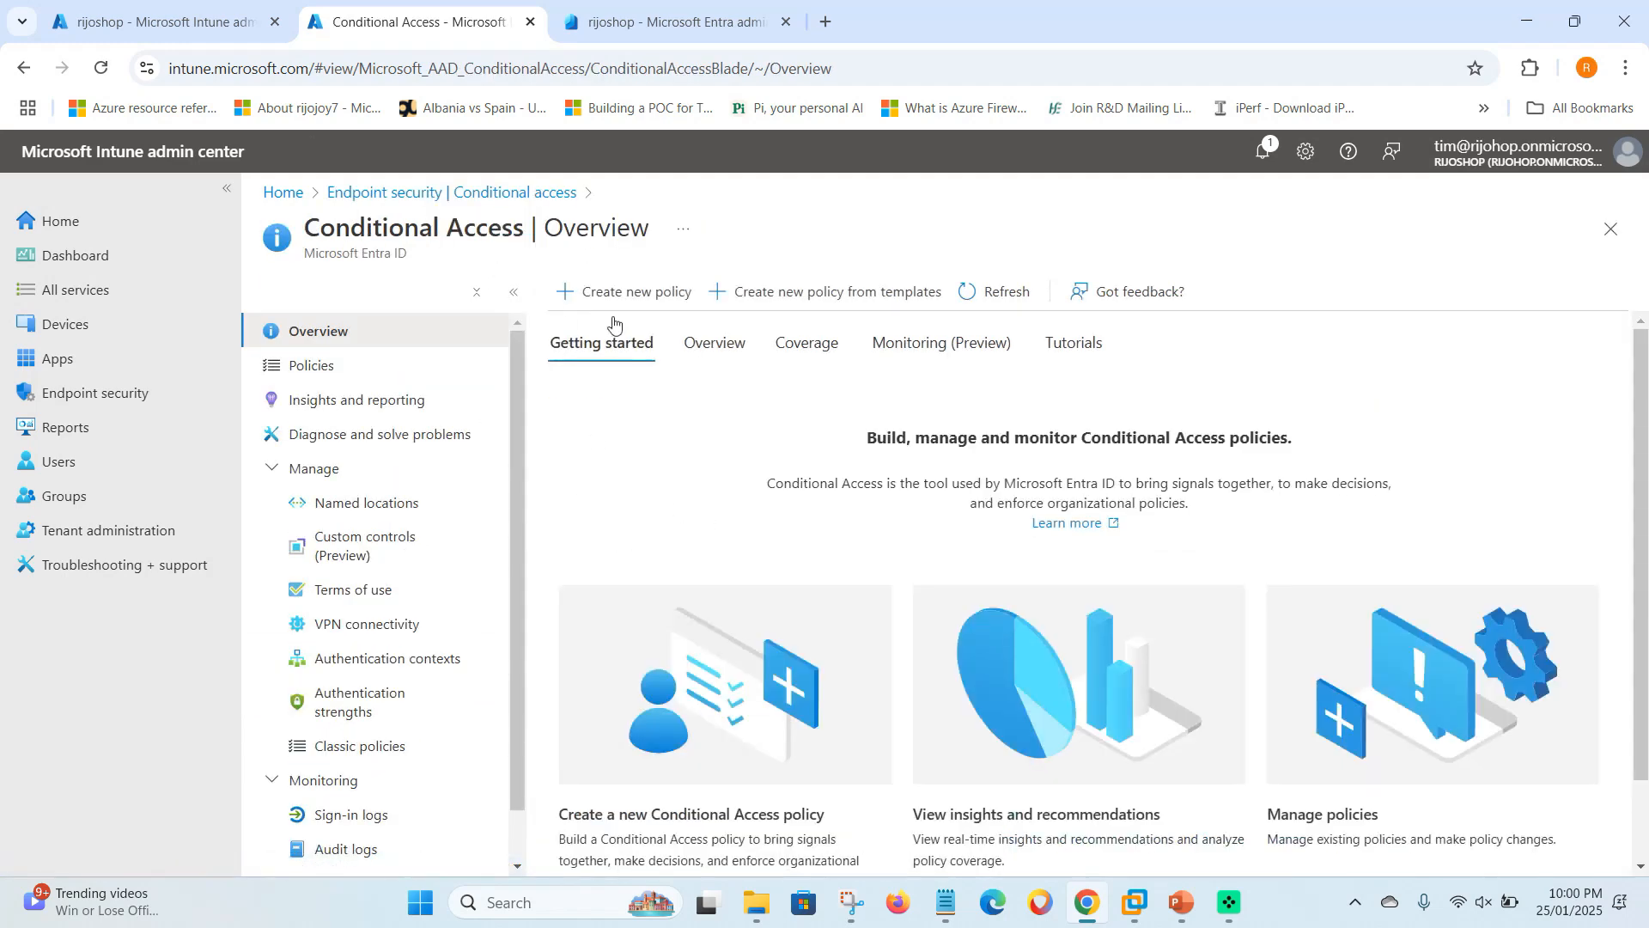
# - Create a new Conditional Access policy and start naming it 'Remote Help Cond'
pyautogui.click(611, 291)
pyautogui.click(352, 427)
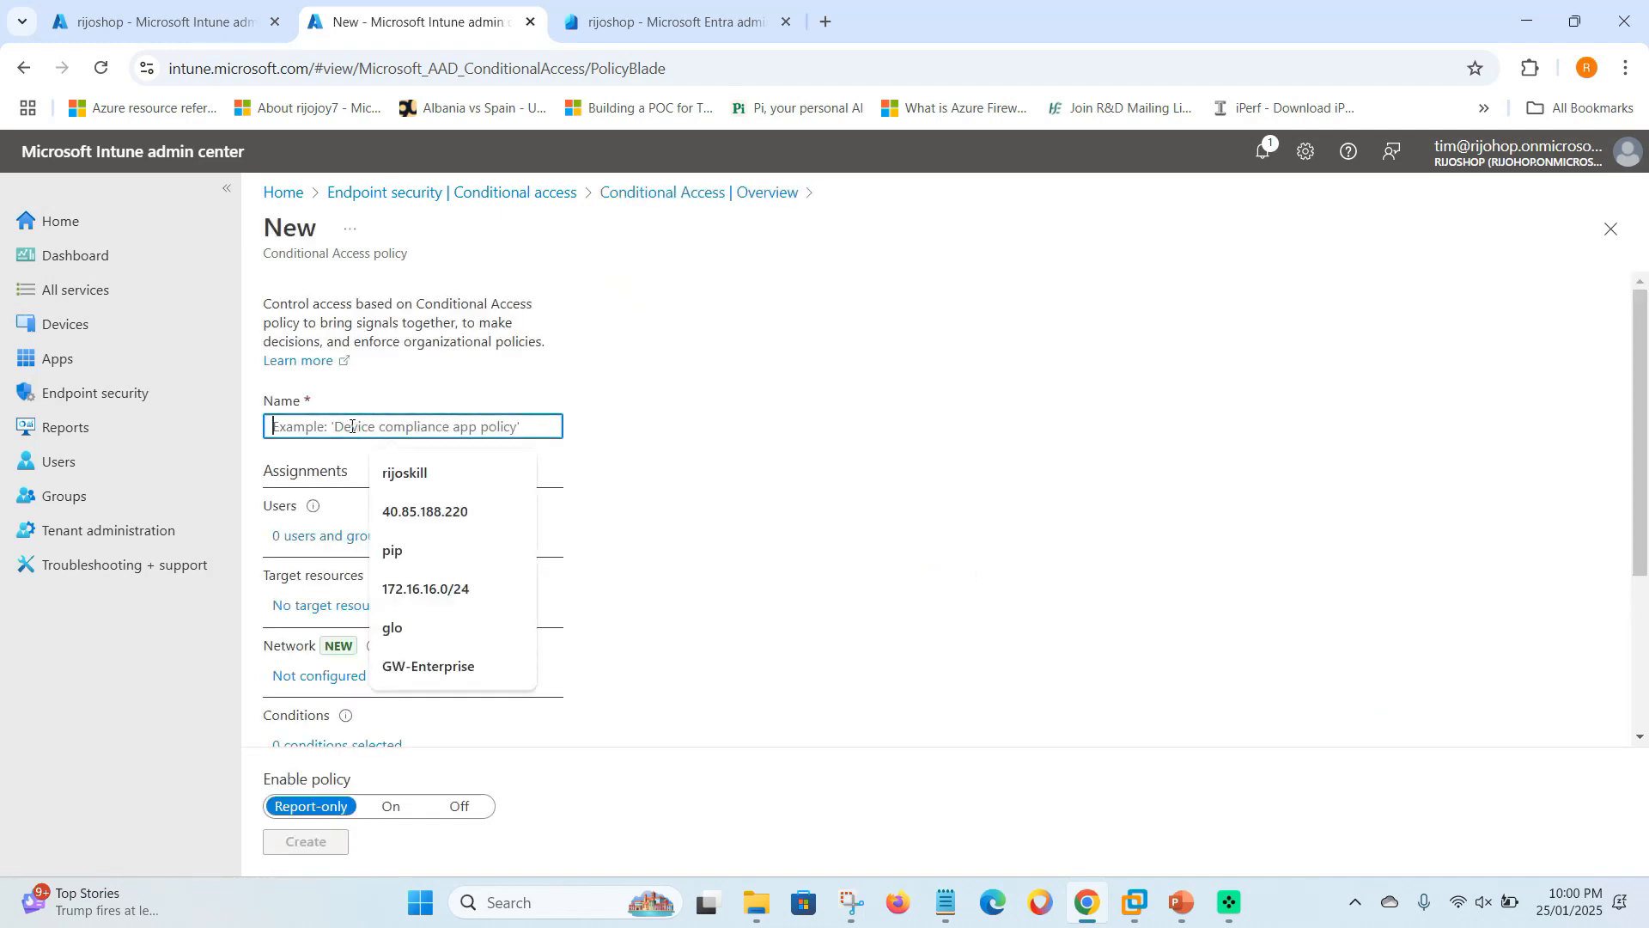
pyautogui.write('Remo')
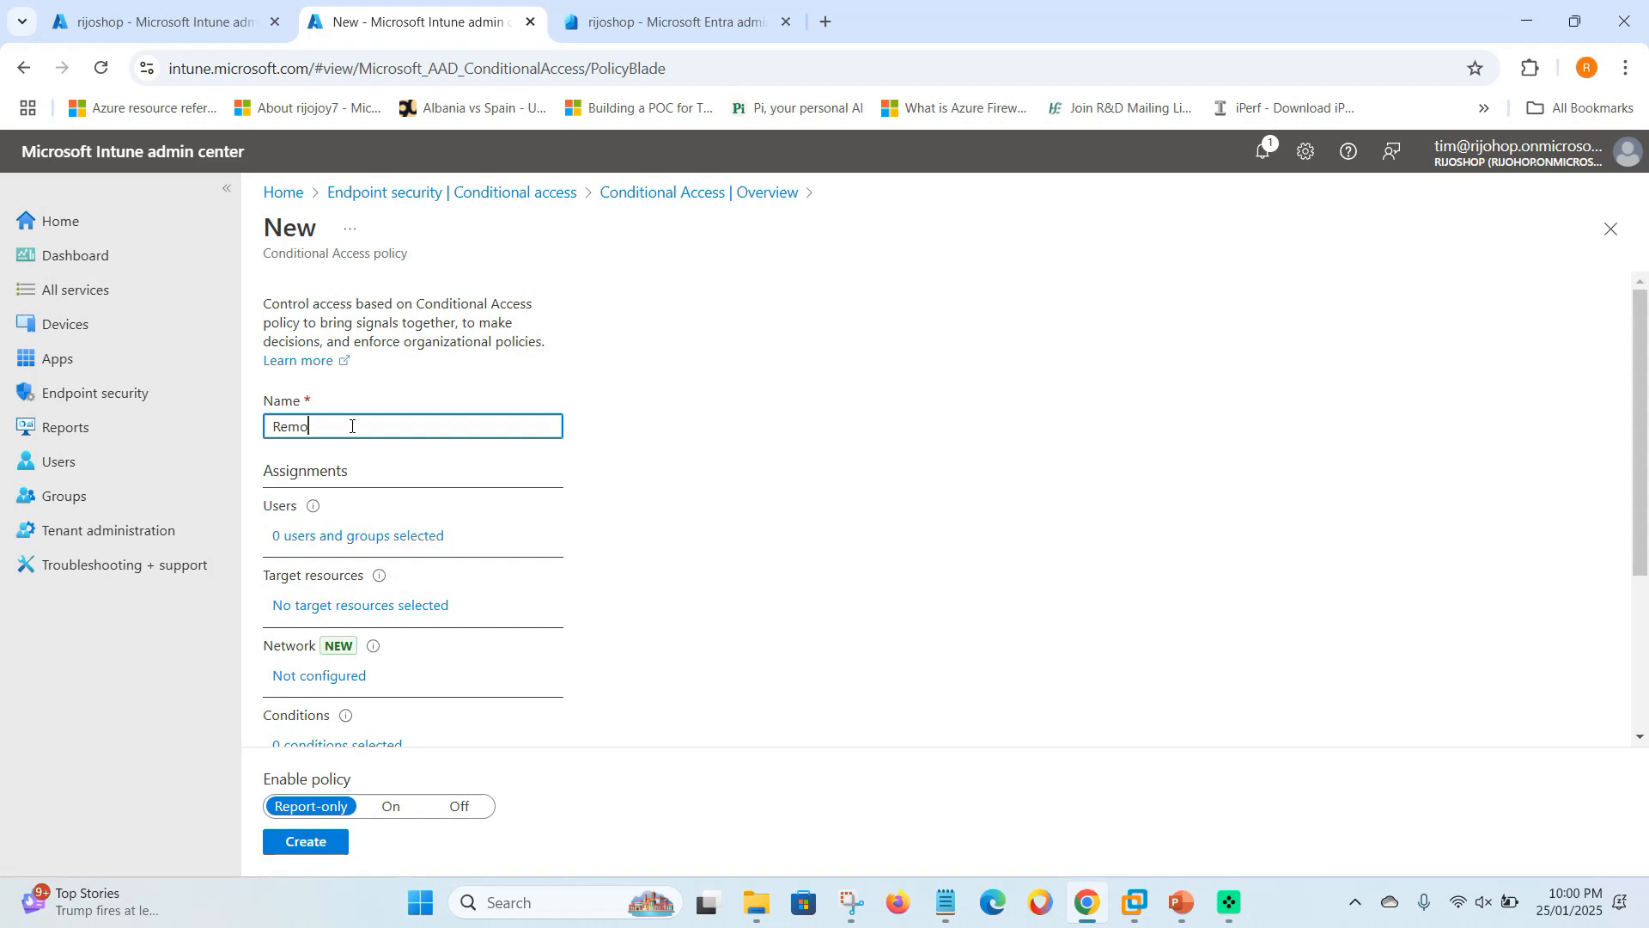
pyautogui.write('te Help Condition Acces Policy')
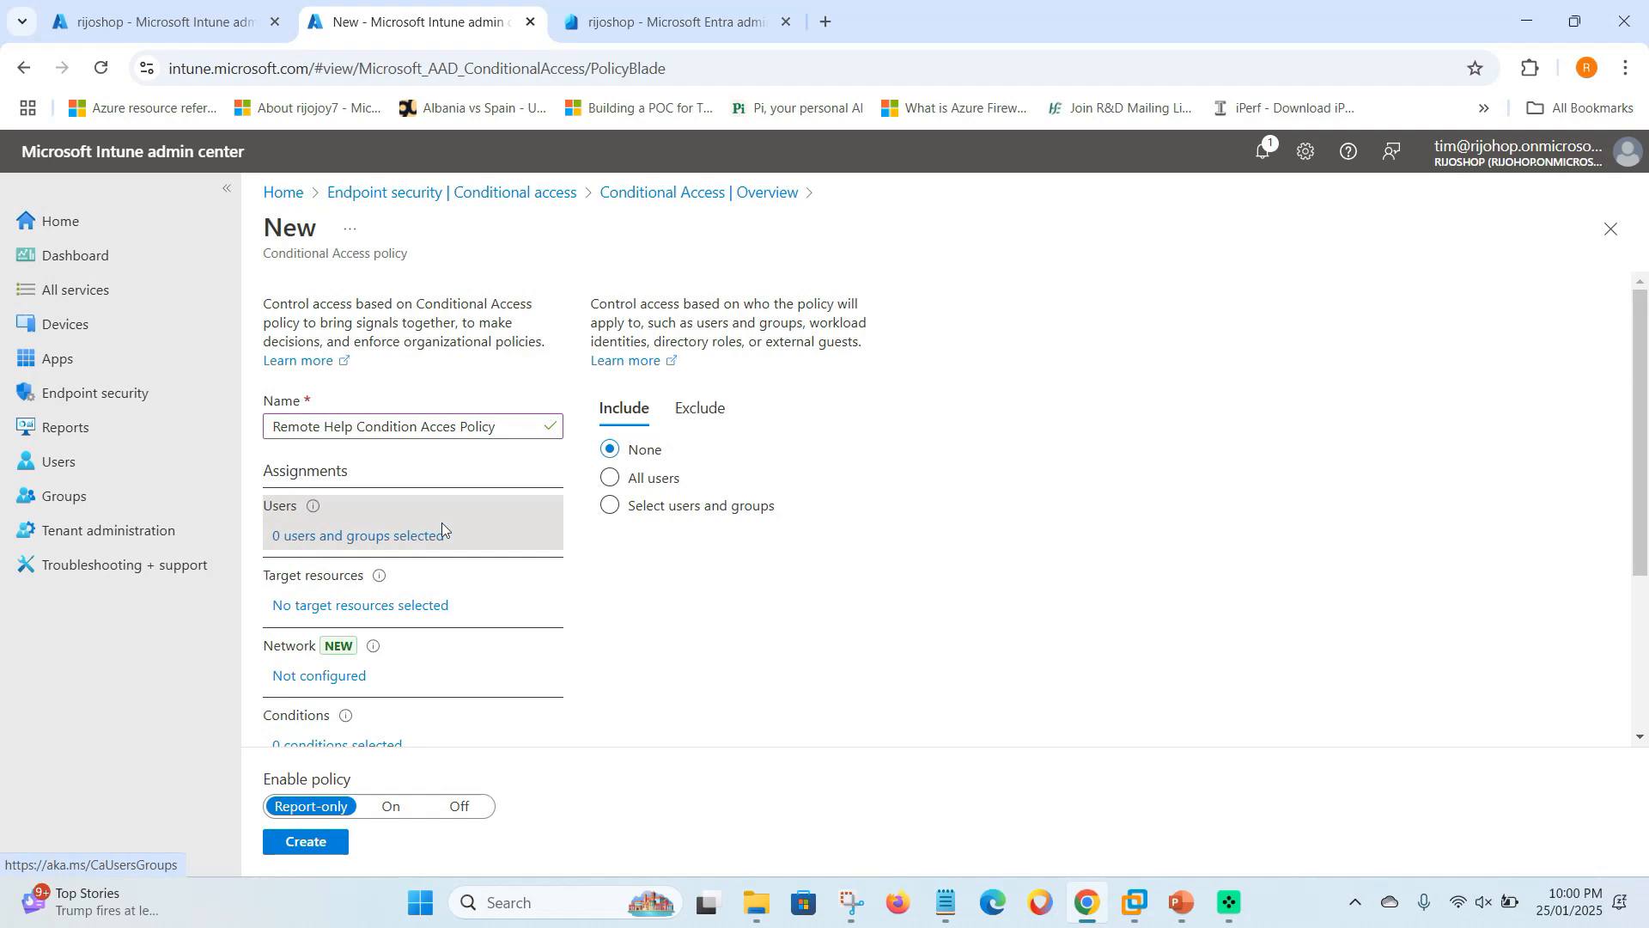
# - Assign the policy to the Conditin acces Rempotehelp group under Users
pyautogui.click(609, 506)
pyautogui.click(631, 622)
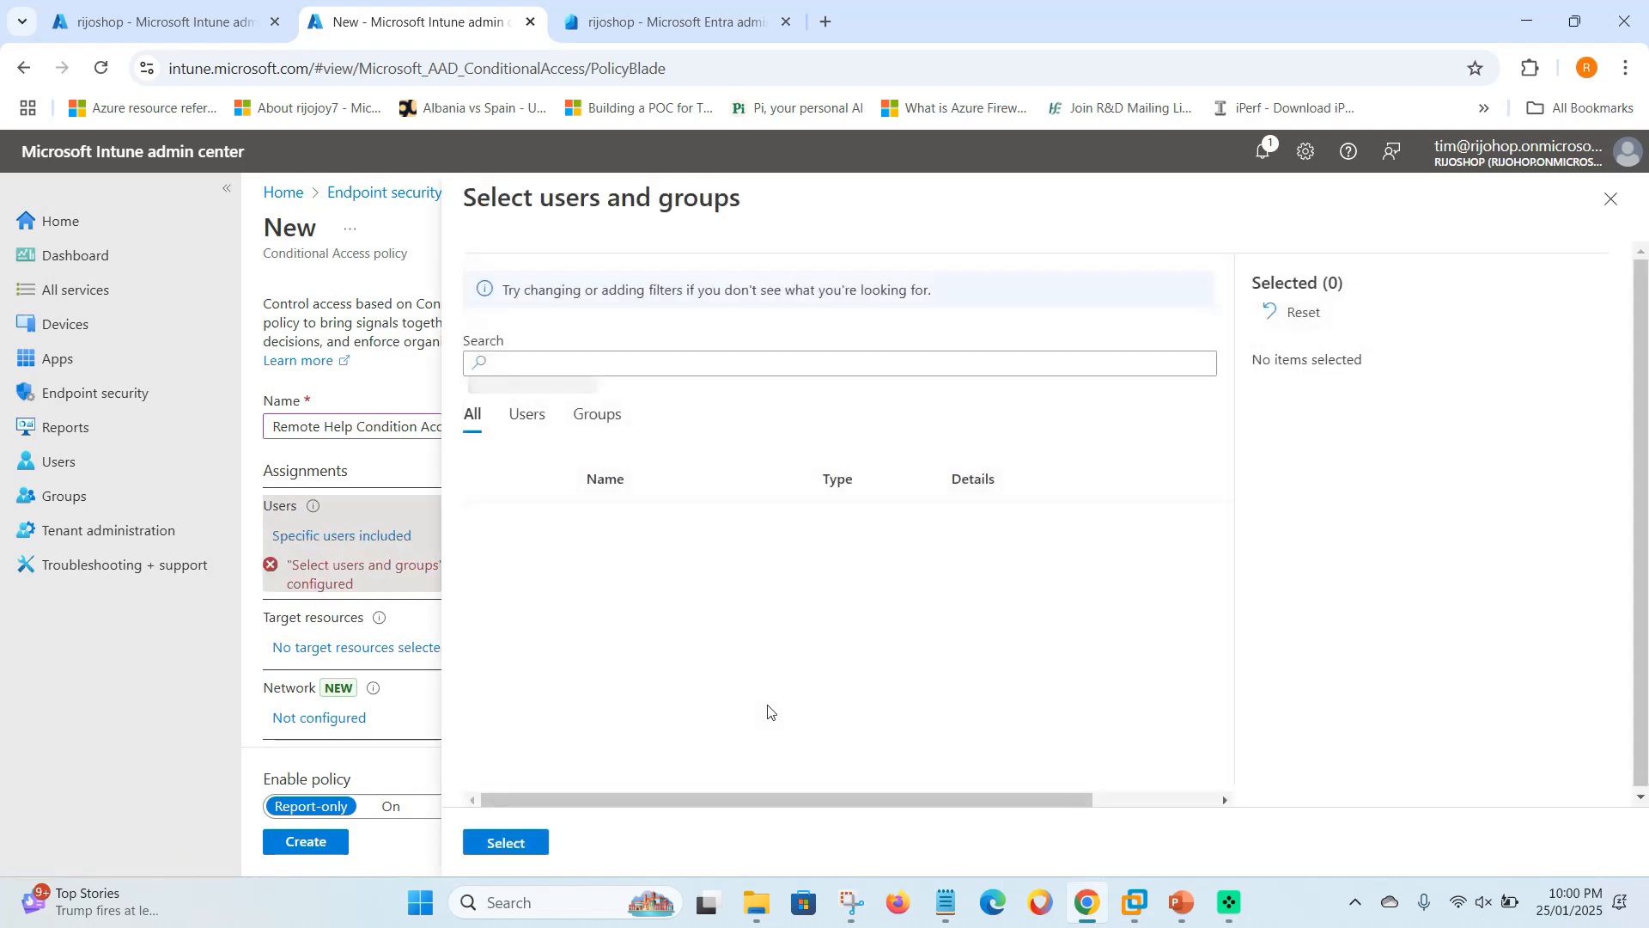
pyautogui.click(600, 421)
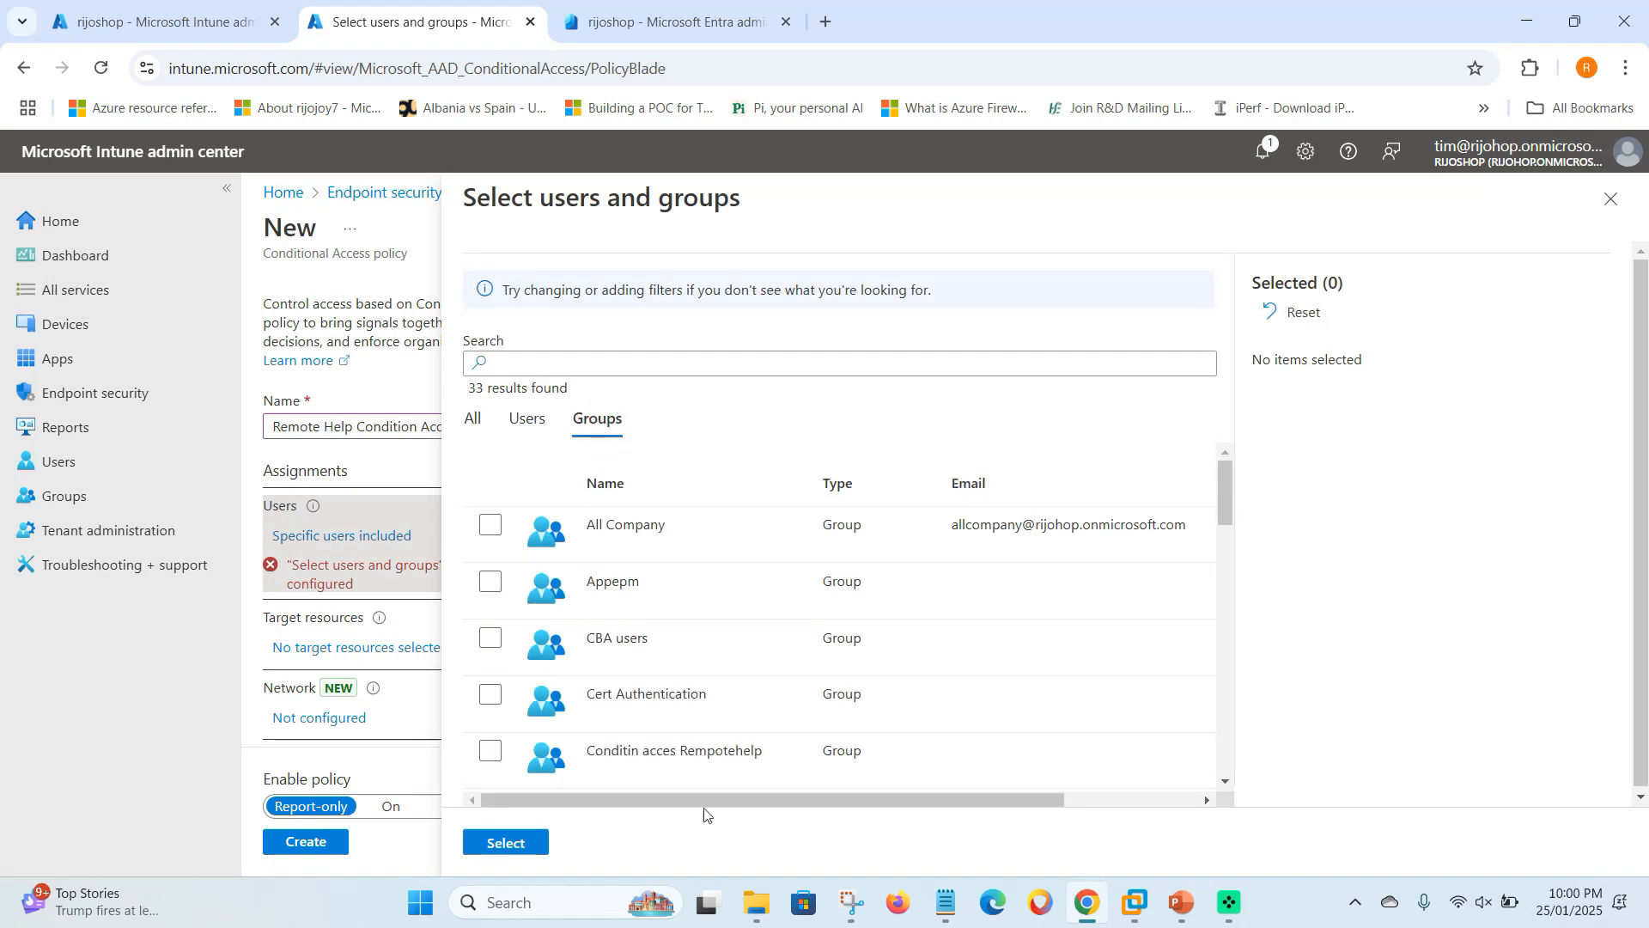
pyautogui.click(489, 755)
pyautogui.click(506, 843)
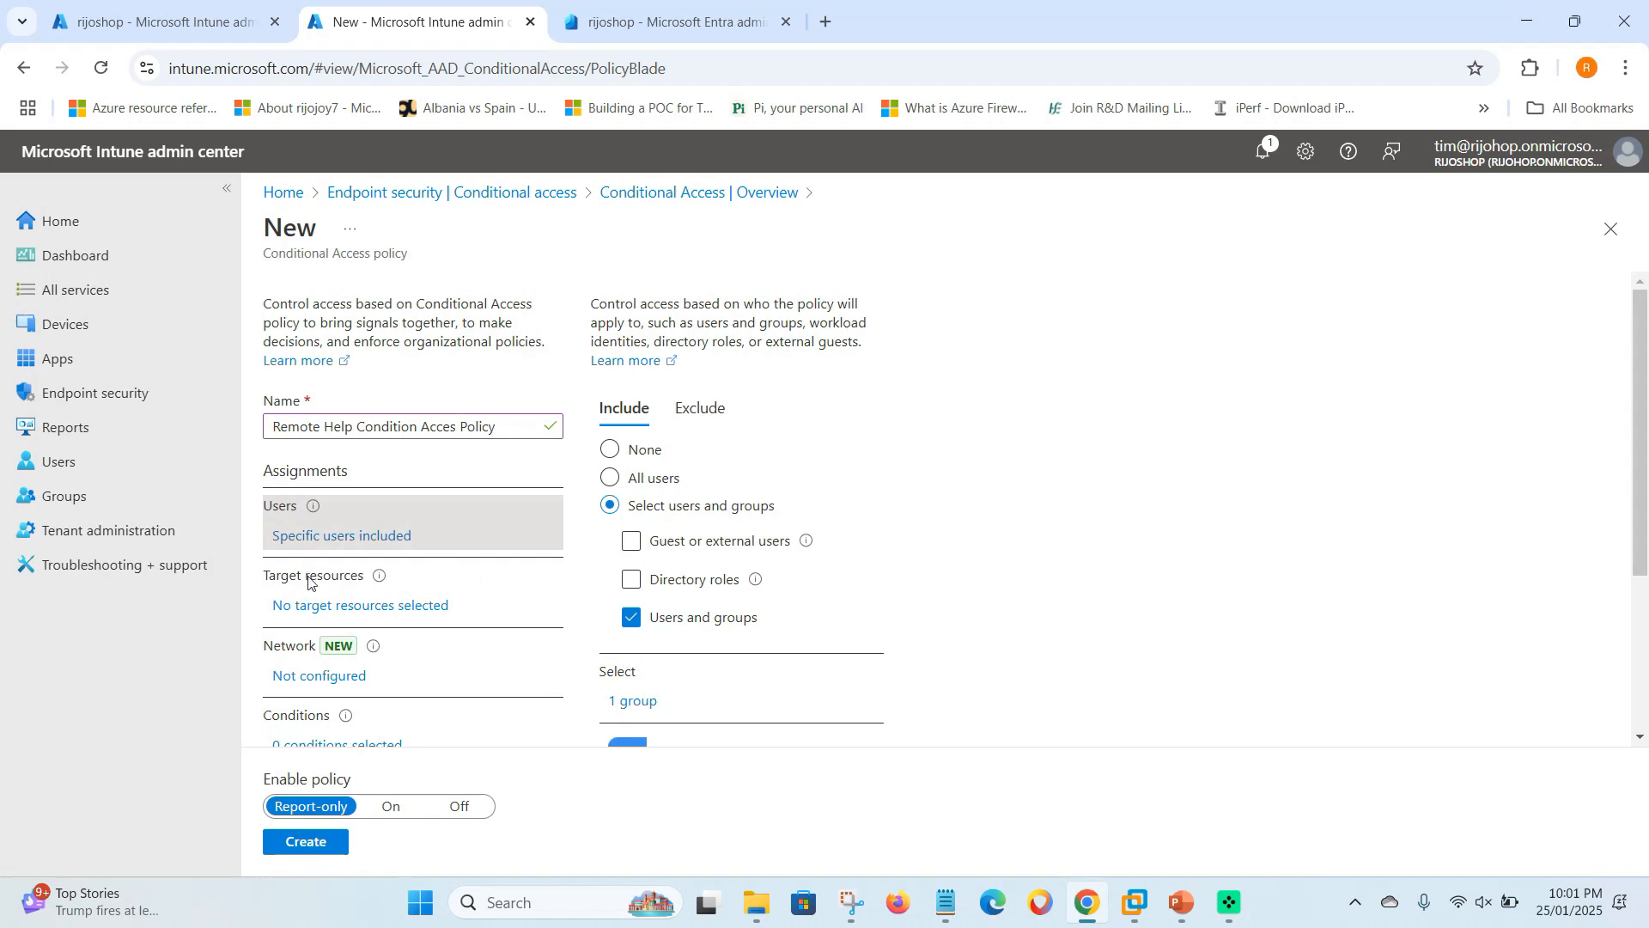
pyautogui.click(334, 608)
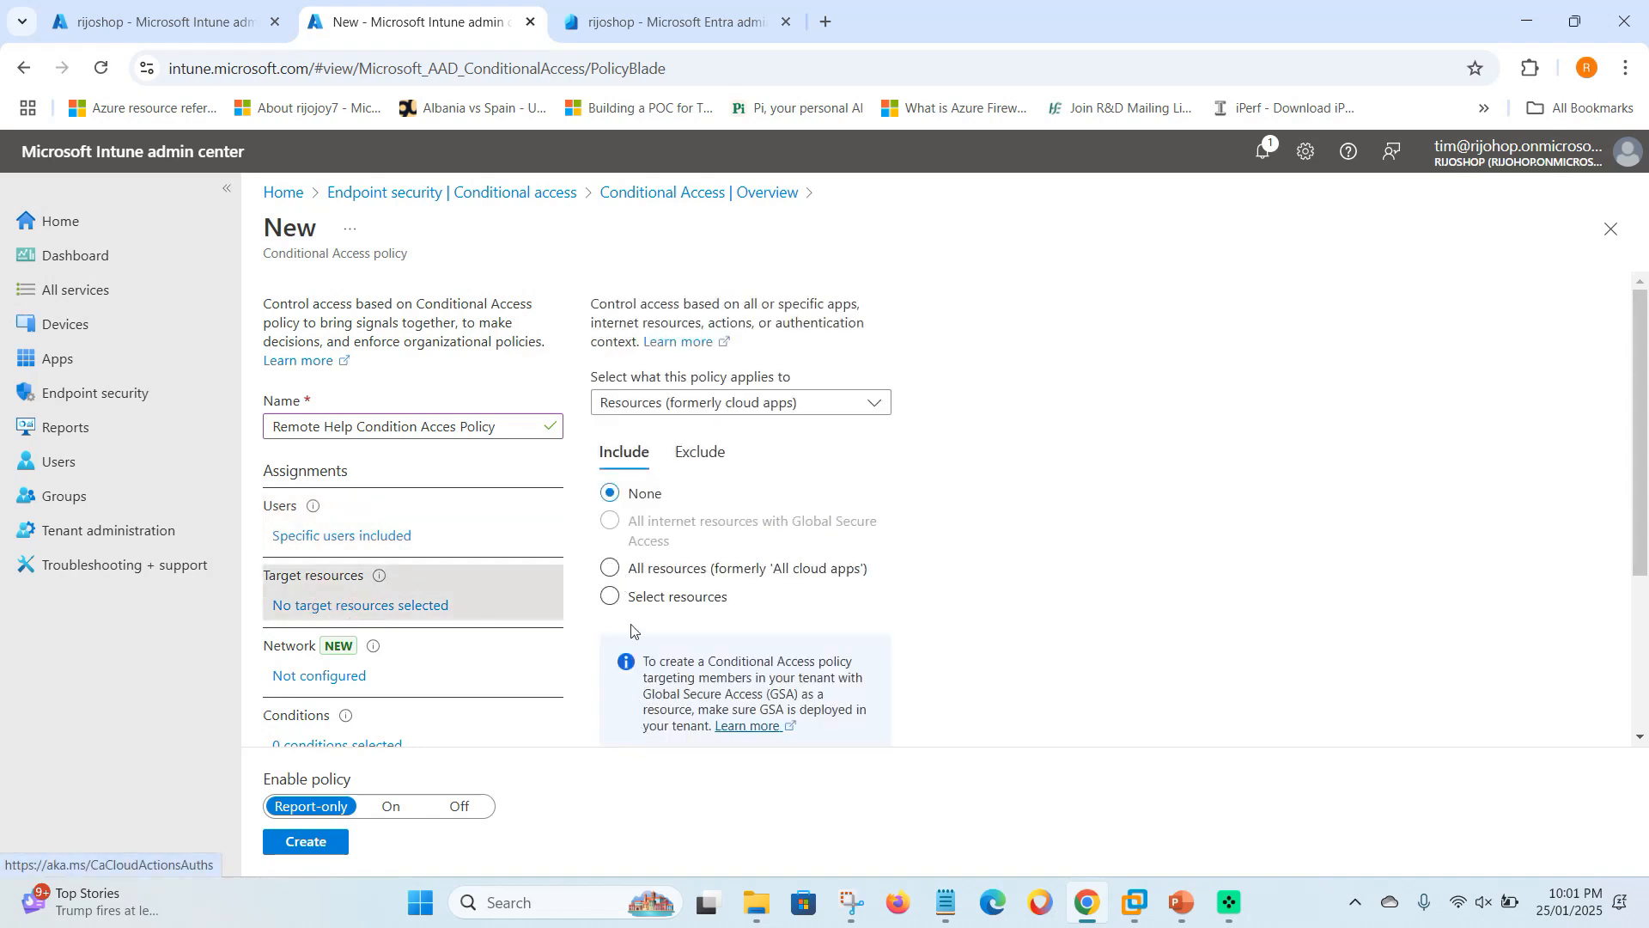
# - Target the policy at the RemoteAssistanceService resource, found by searching 're'
pyautogui.click(609, 596)
pyautogui.scroll(-1, 694, 672)
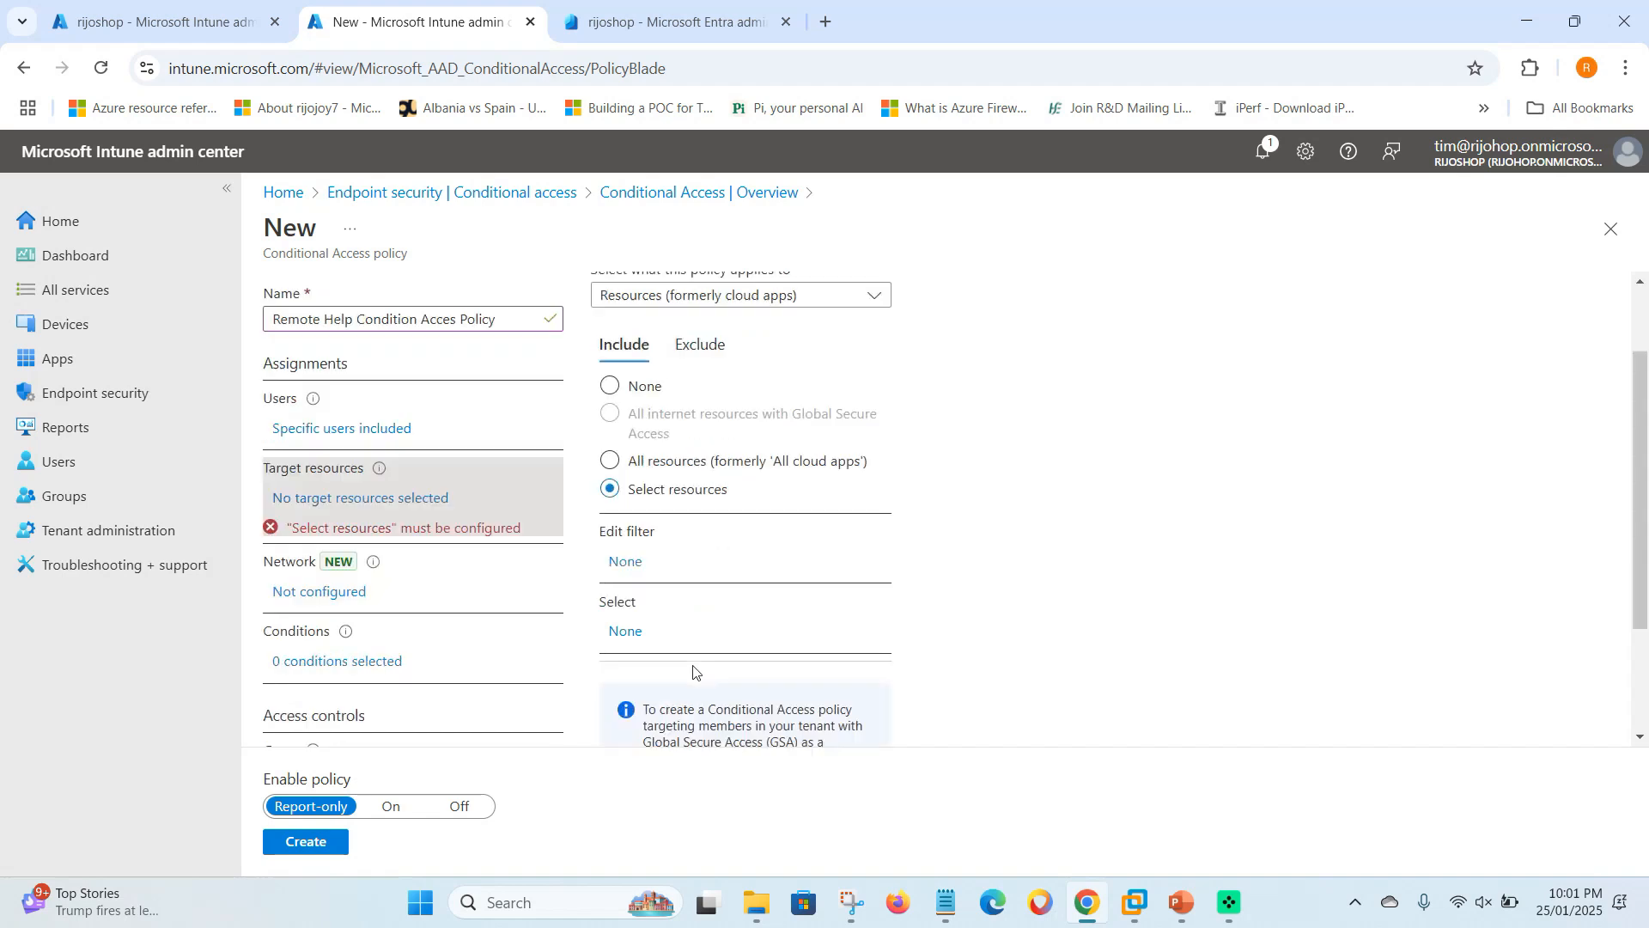
pyautogui.click(618, 630)
pyautogui.click(1422, 265)
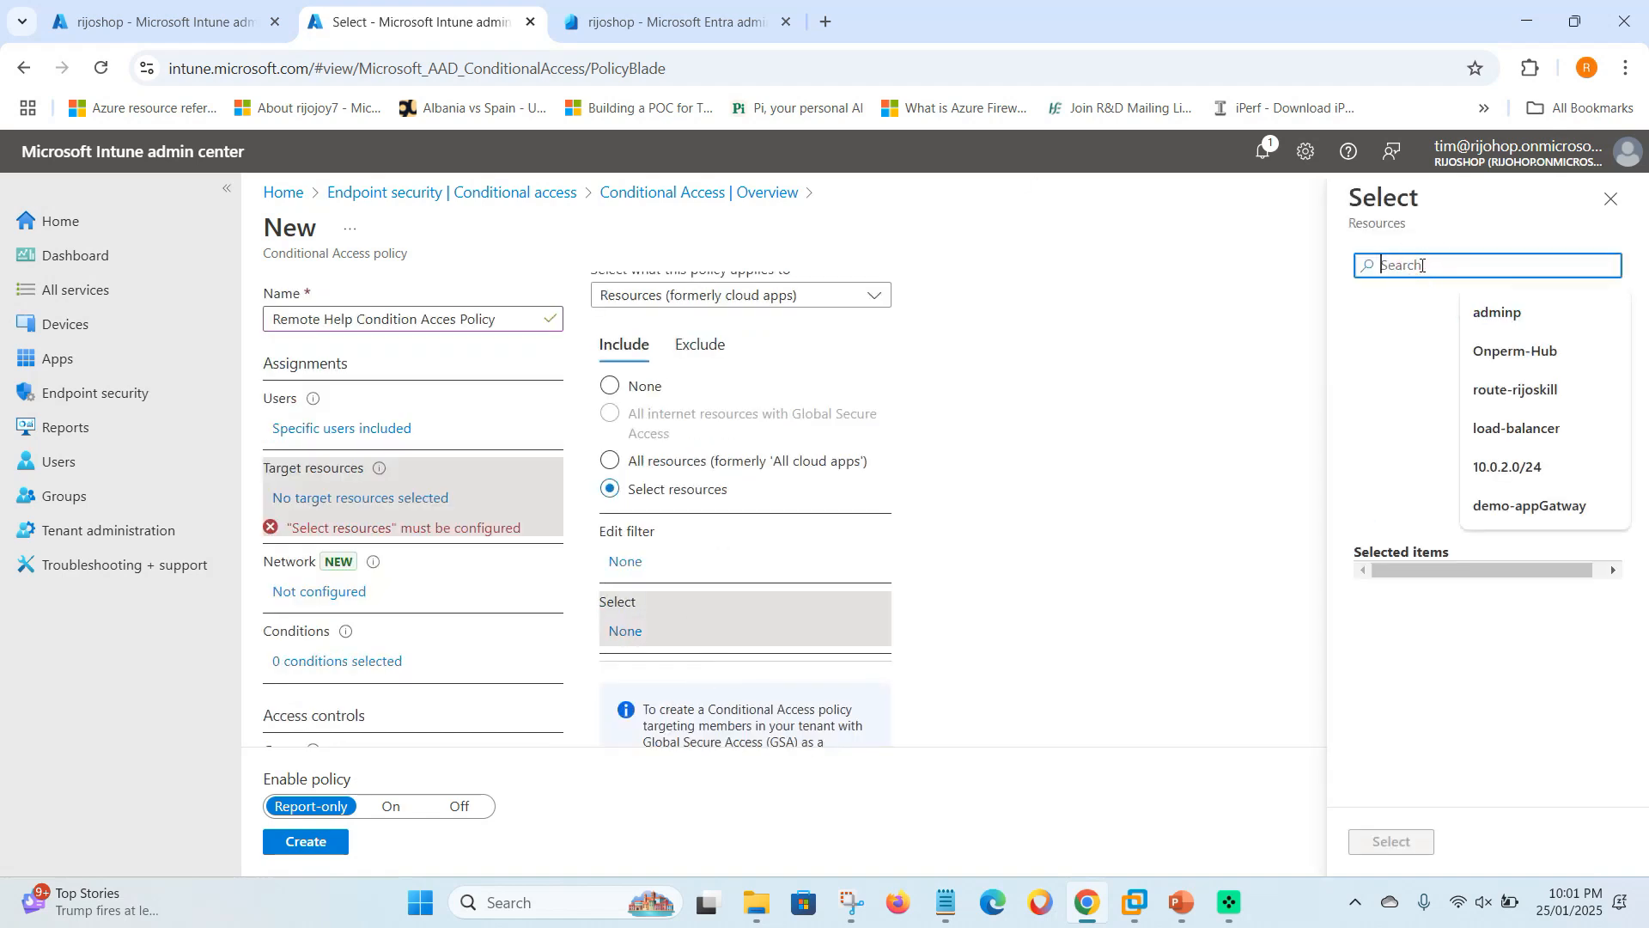
pyautogui.write('remo')
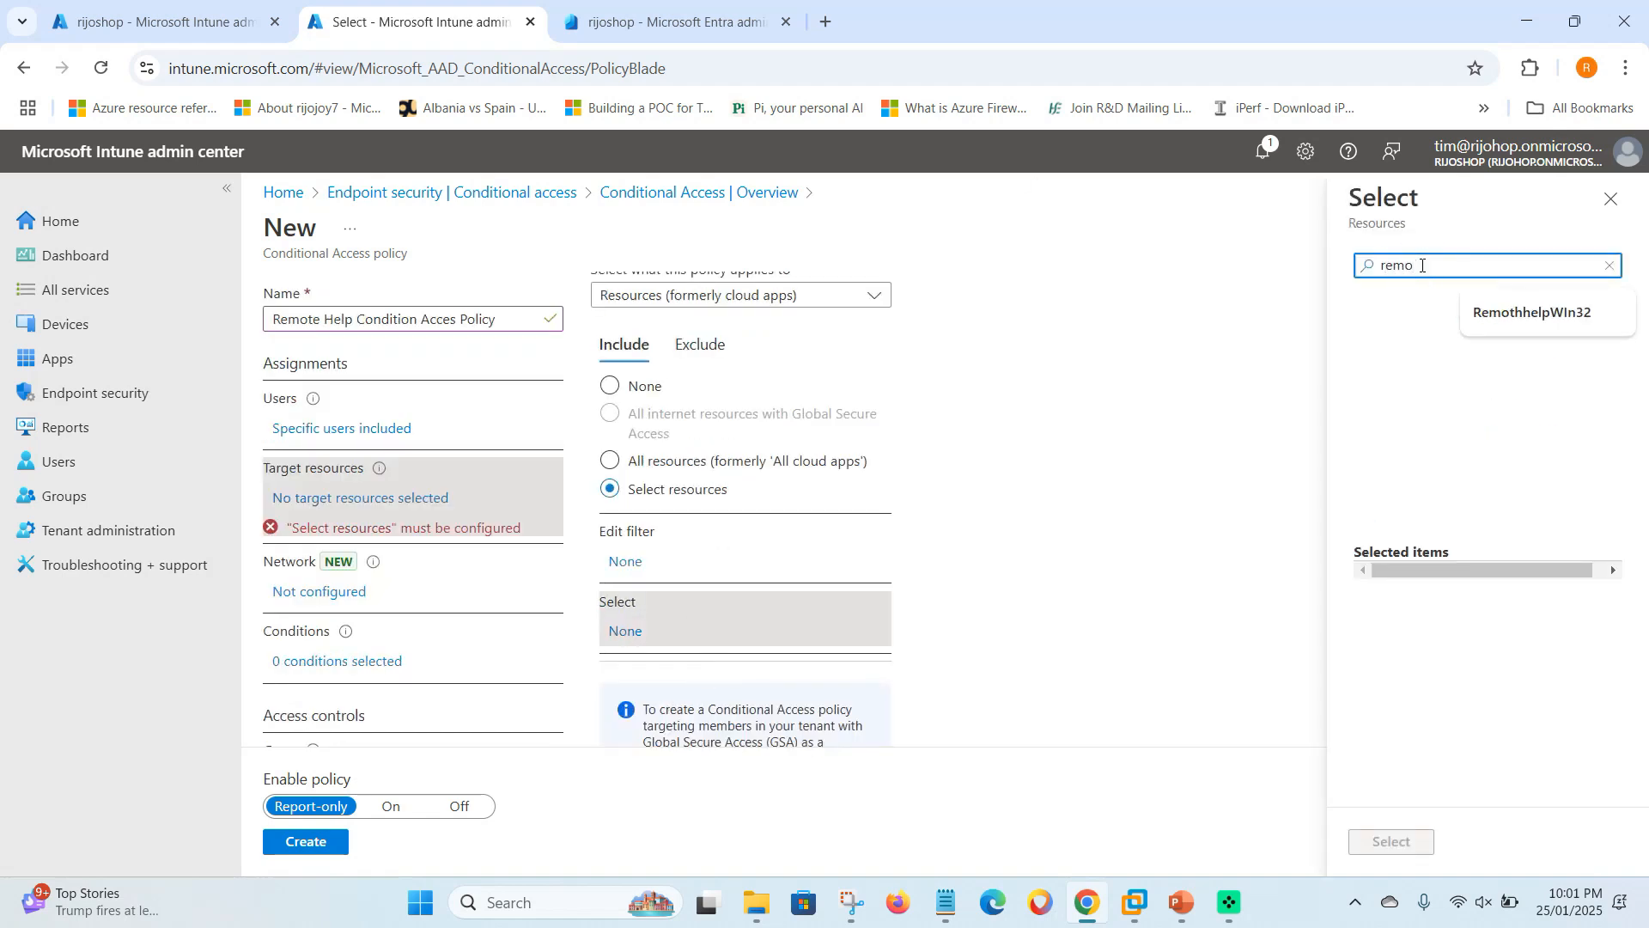
pyautogui.click(1461, 396)
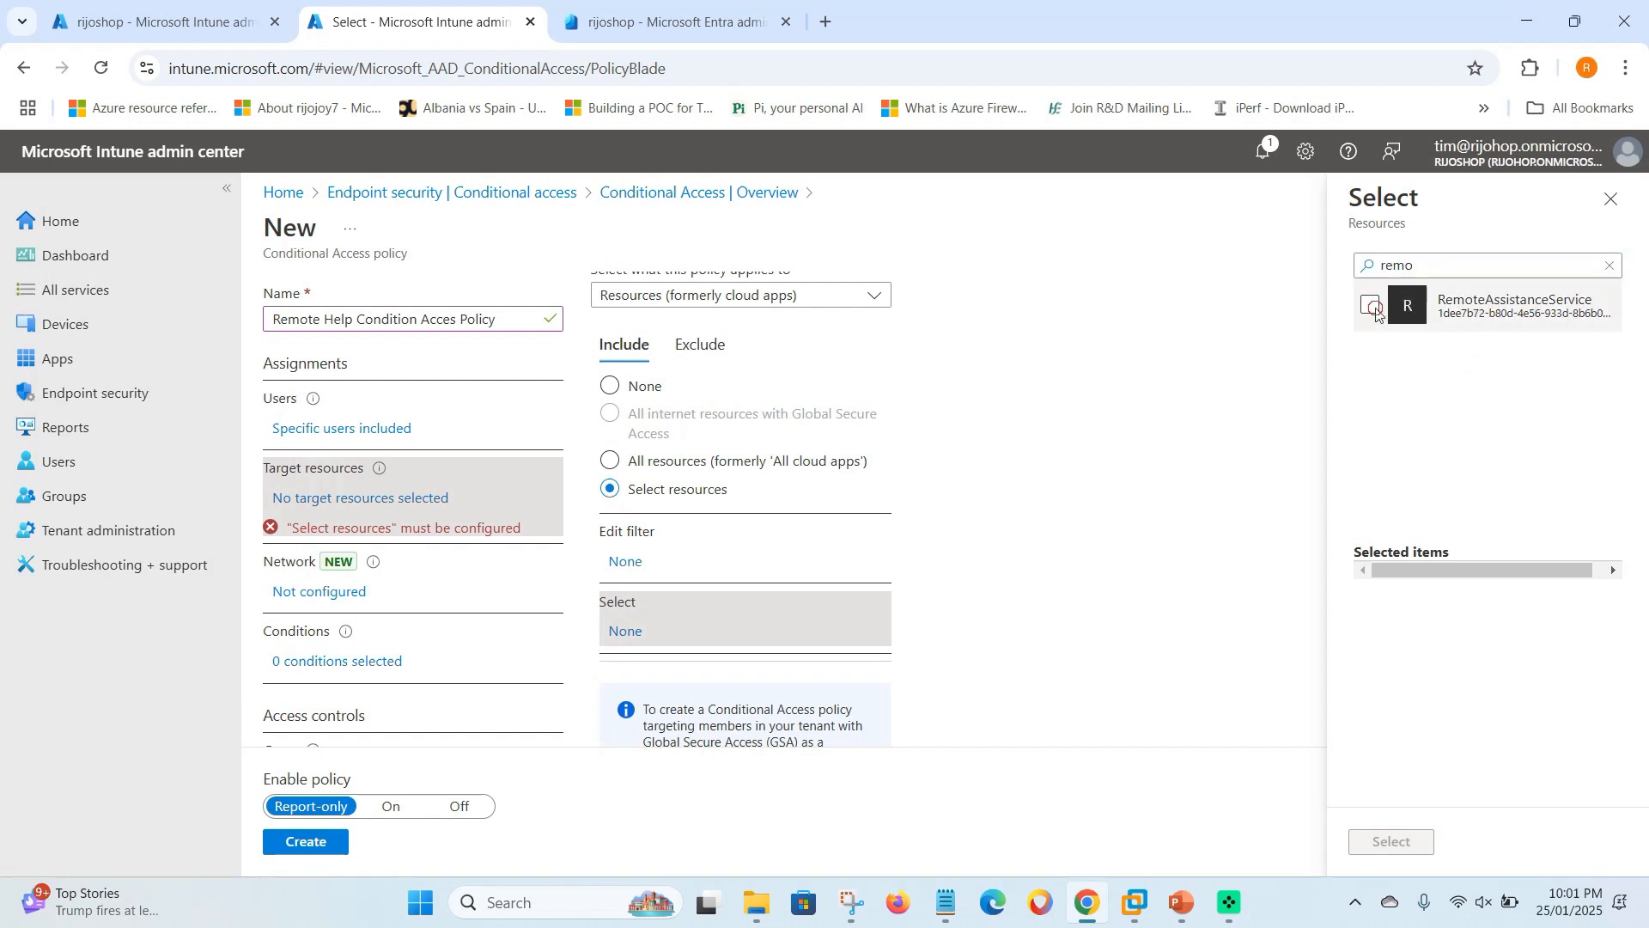
pyautogui.click(1437, 325)
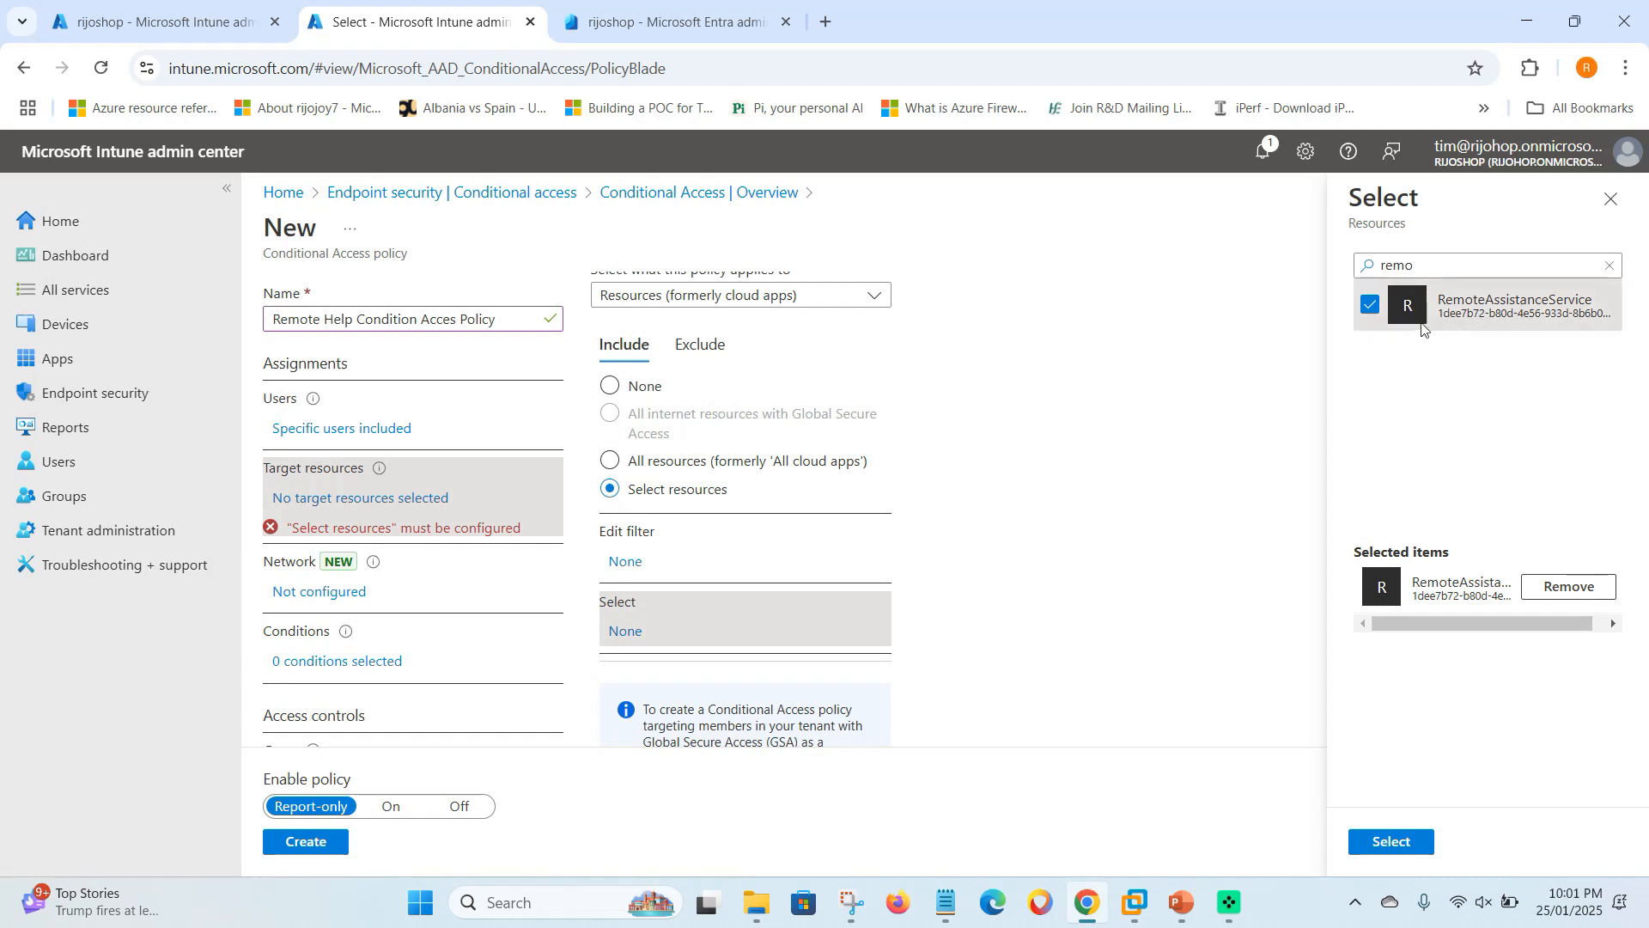
pyautogui.click(1391, 841)
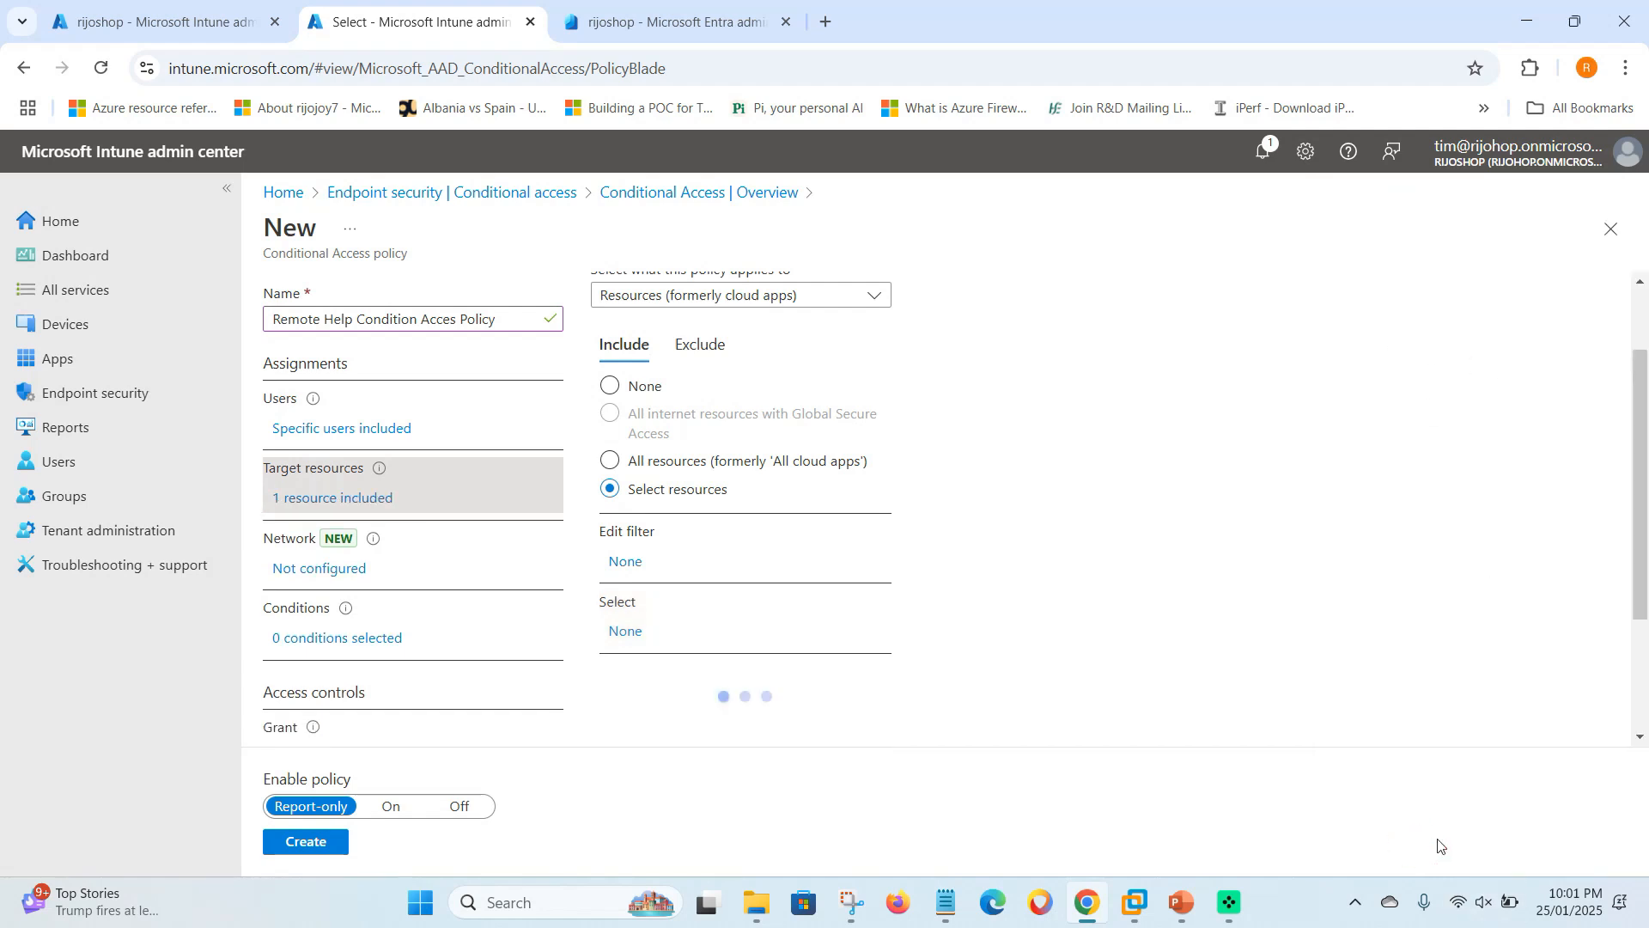
# - Add a device platforms condition that includes only Windows
pyautogui.scroll(-1, 330, 582)
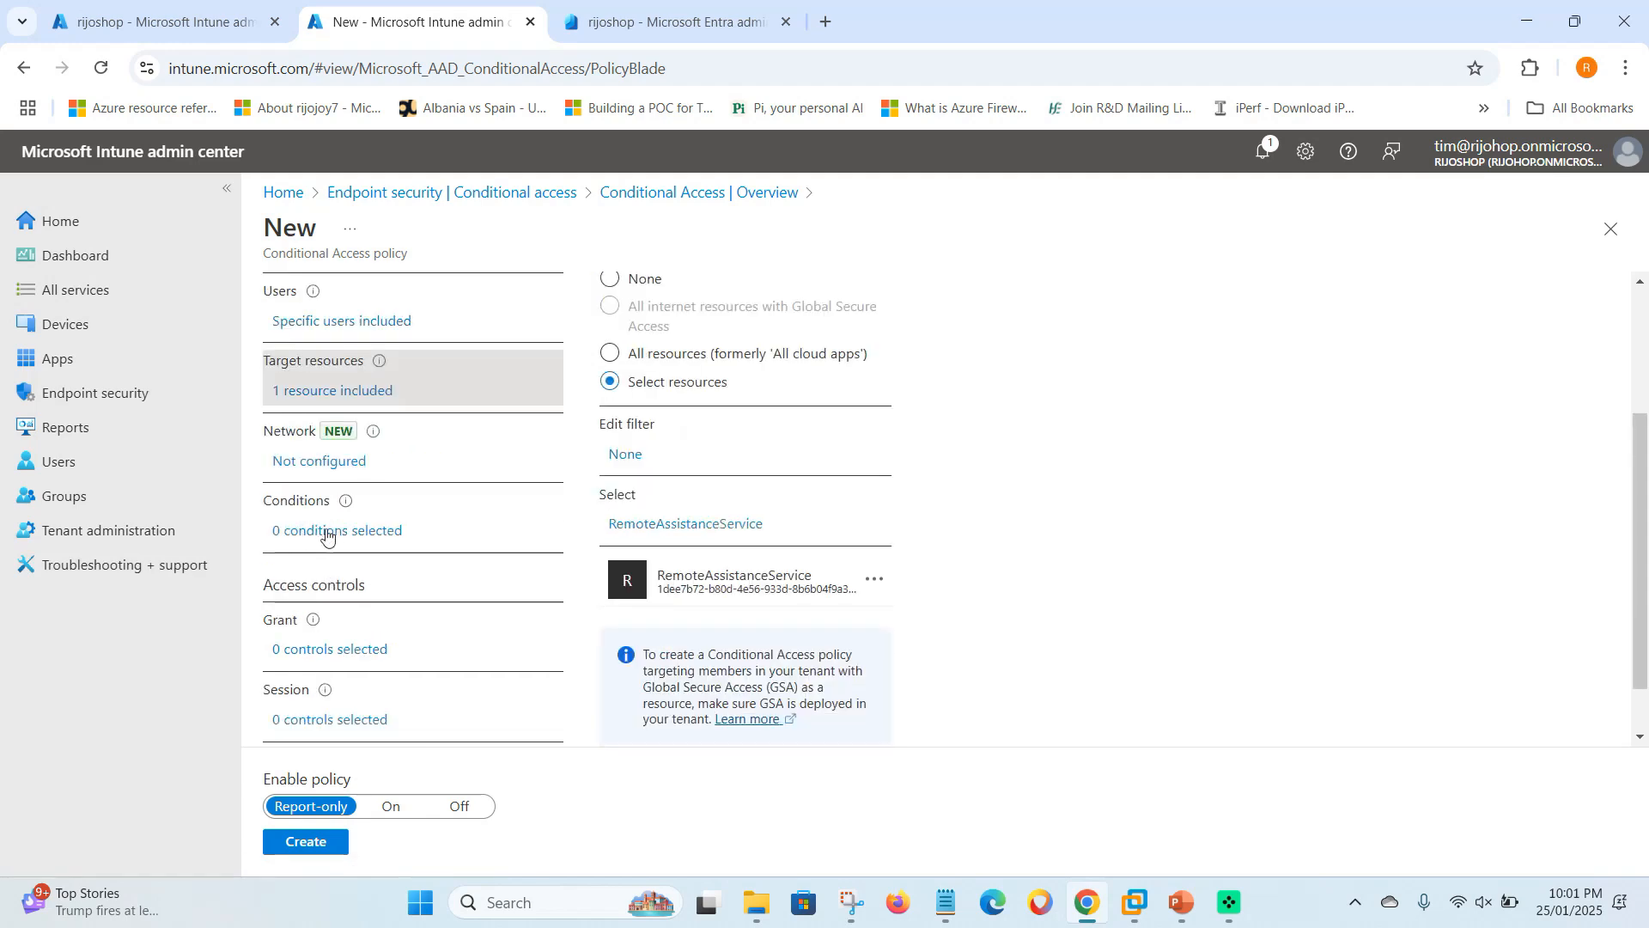
pyautogui.click(324, 530)
pyautogui.scroll(-1, 733, 614)
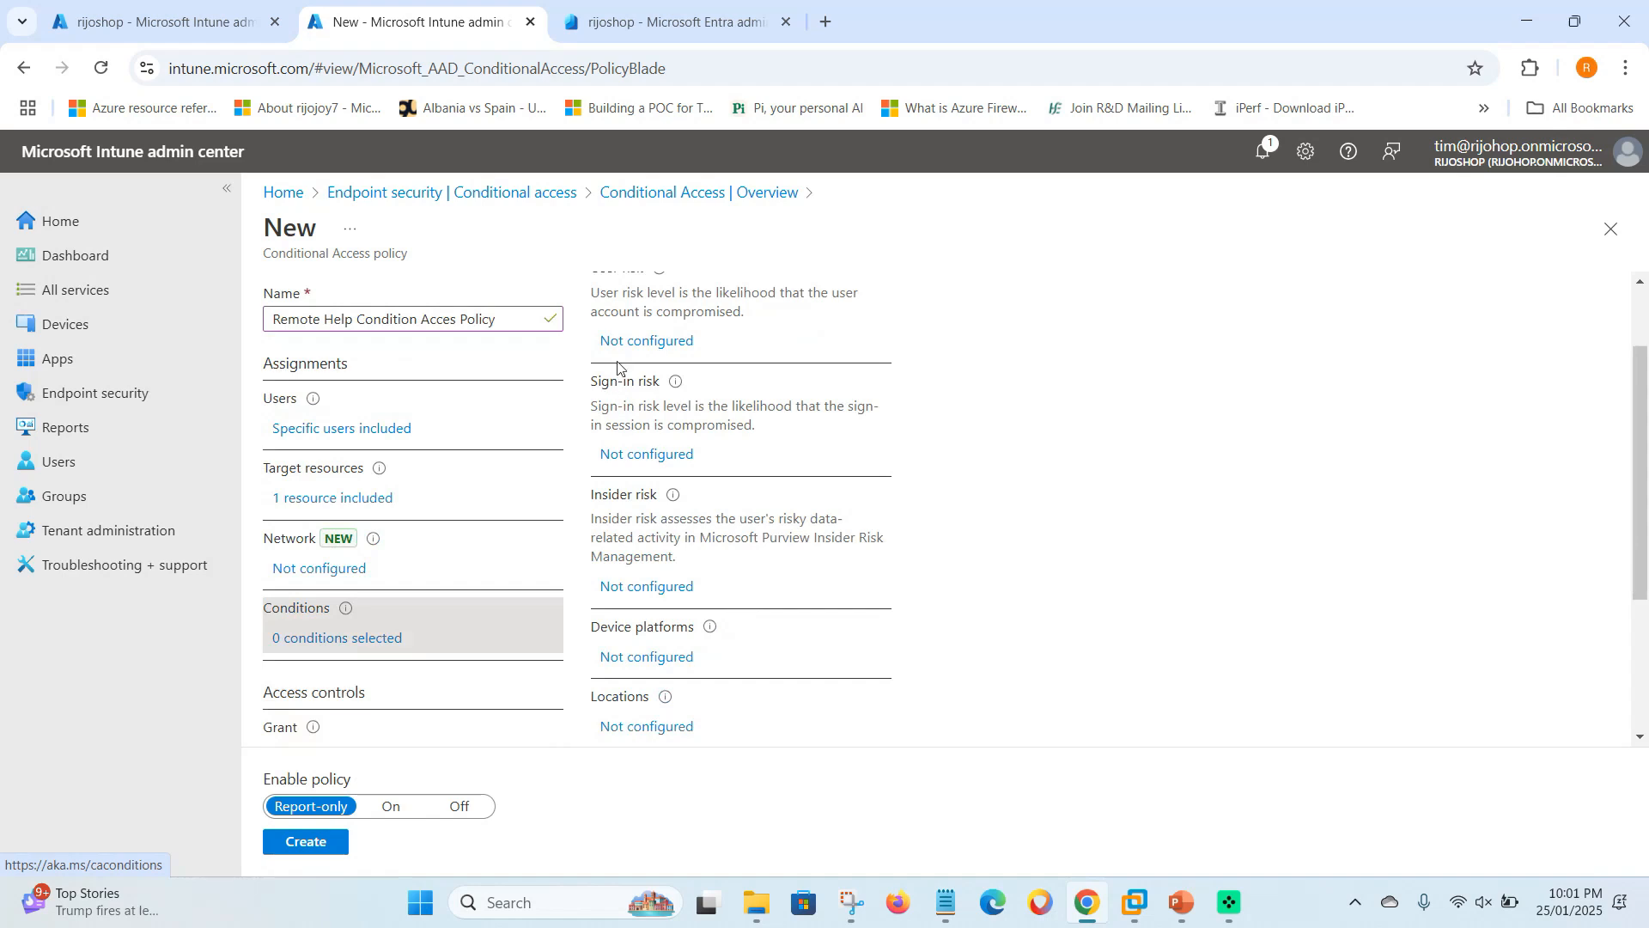
pyautogui.click(662, 657)
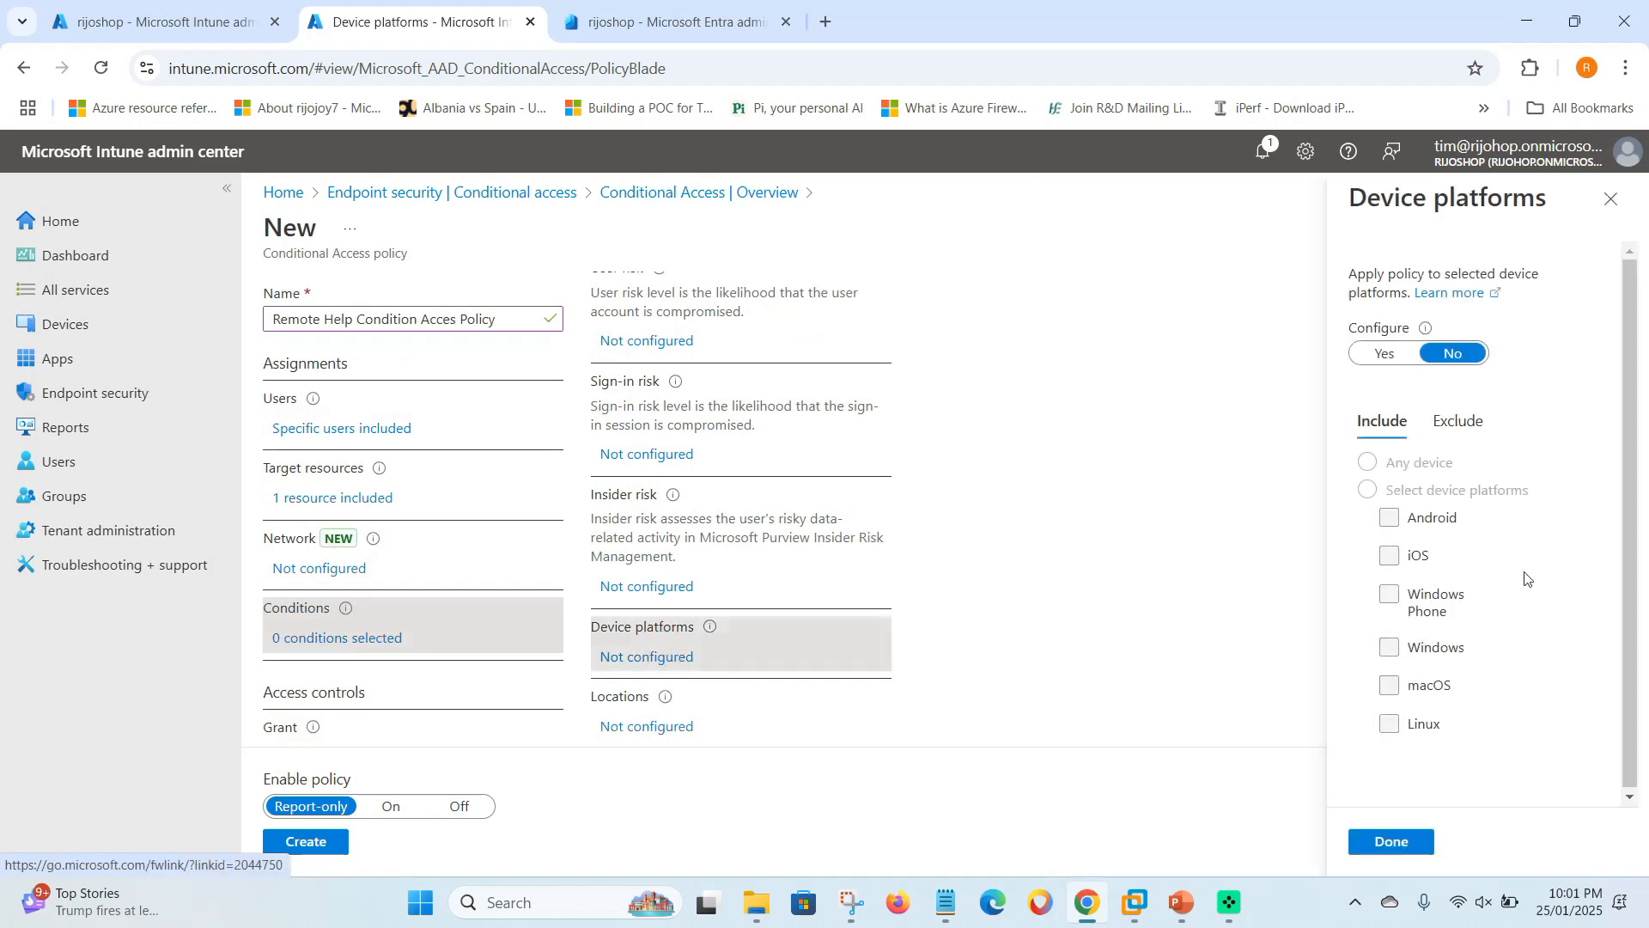
pyautogui.click(1384, 354)
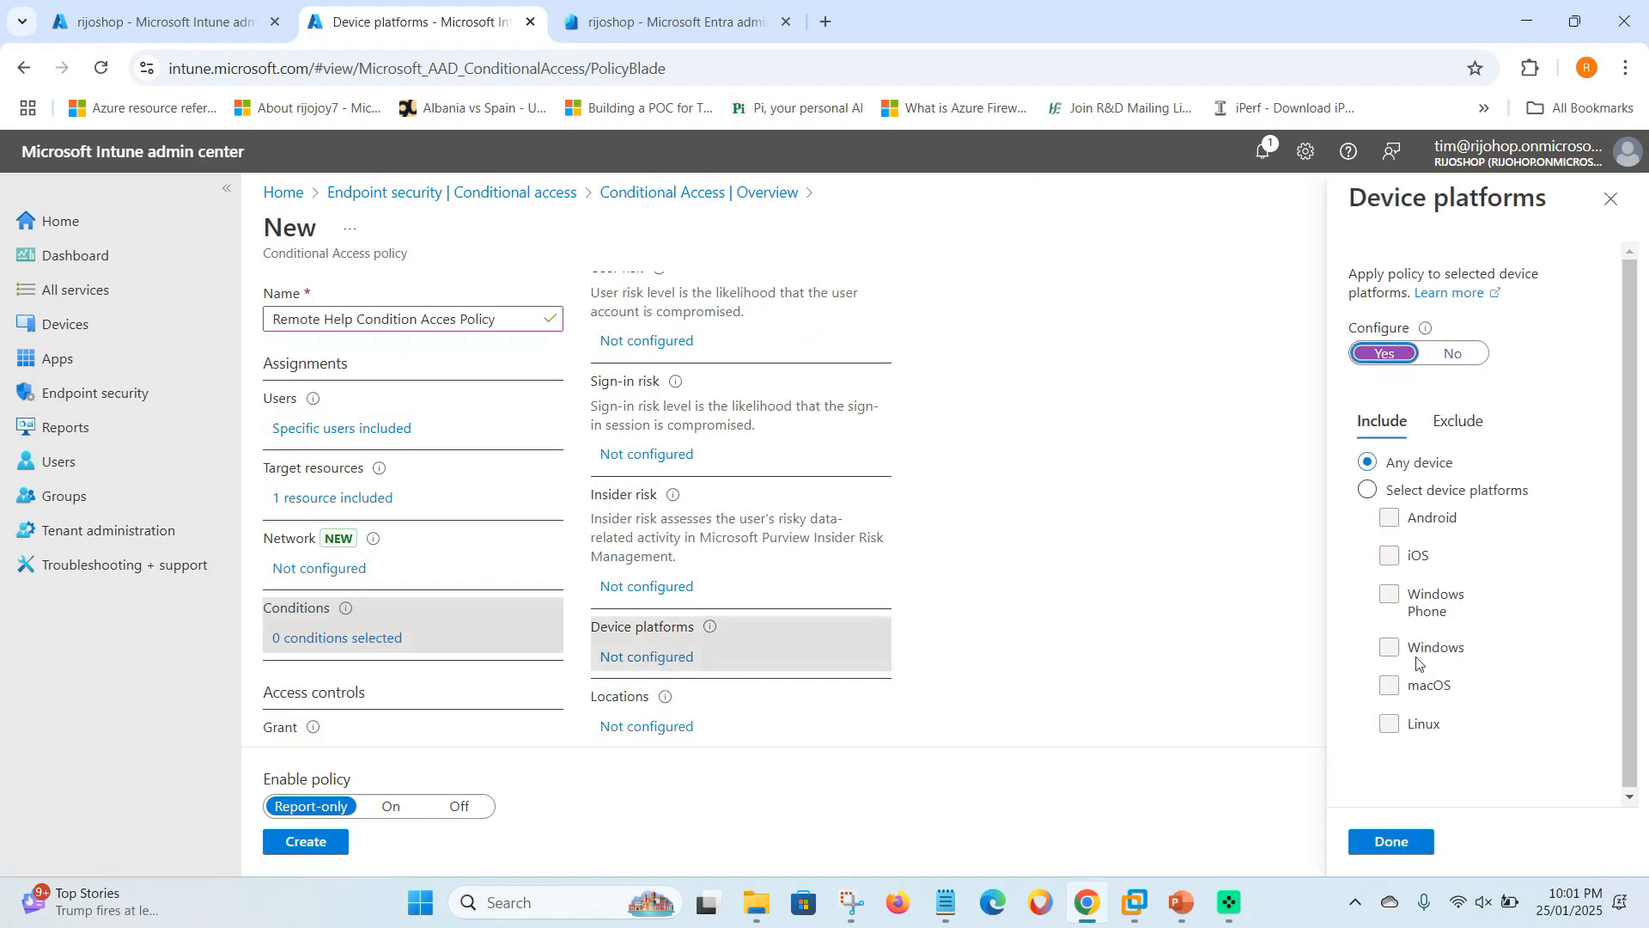
pyautogui.click(1367, 489)
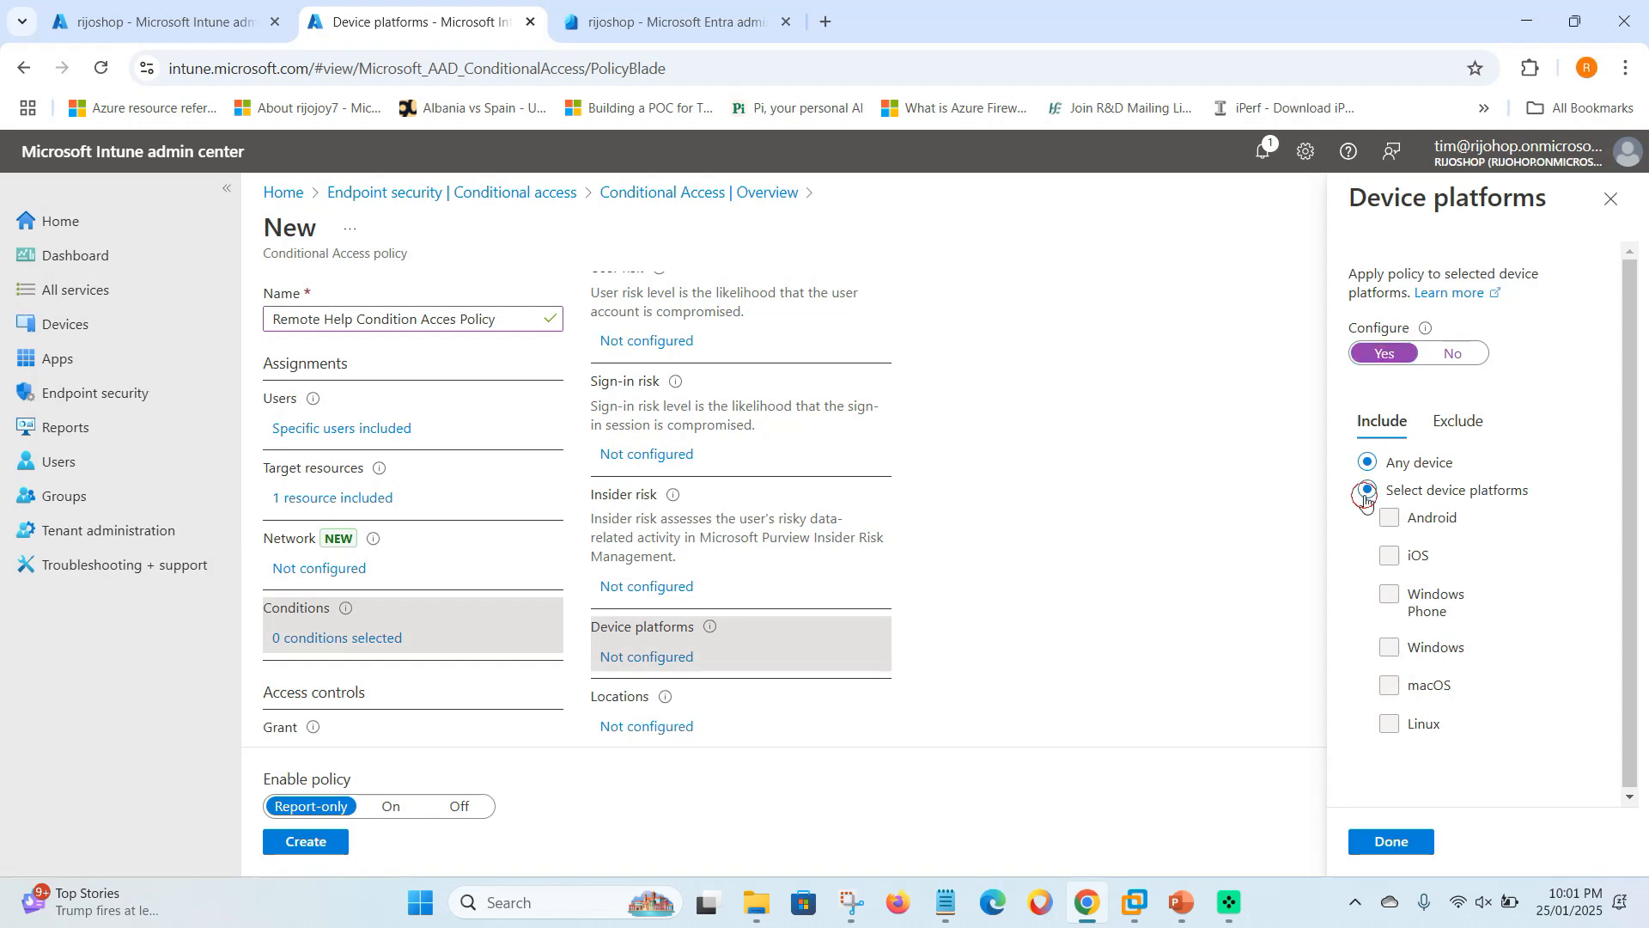
pyautogui.click(1398, 655)
pyautogui.click(1392, 843)
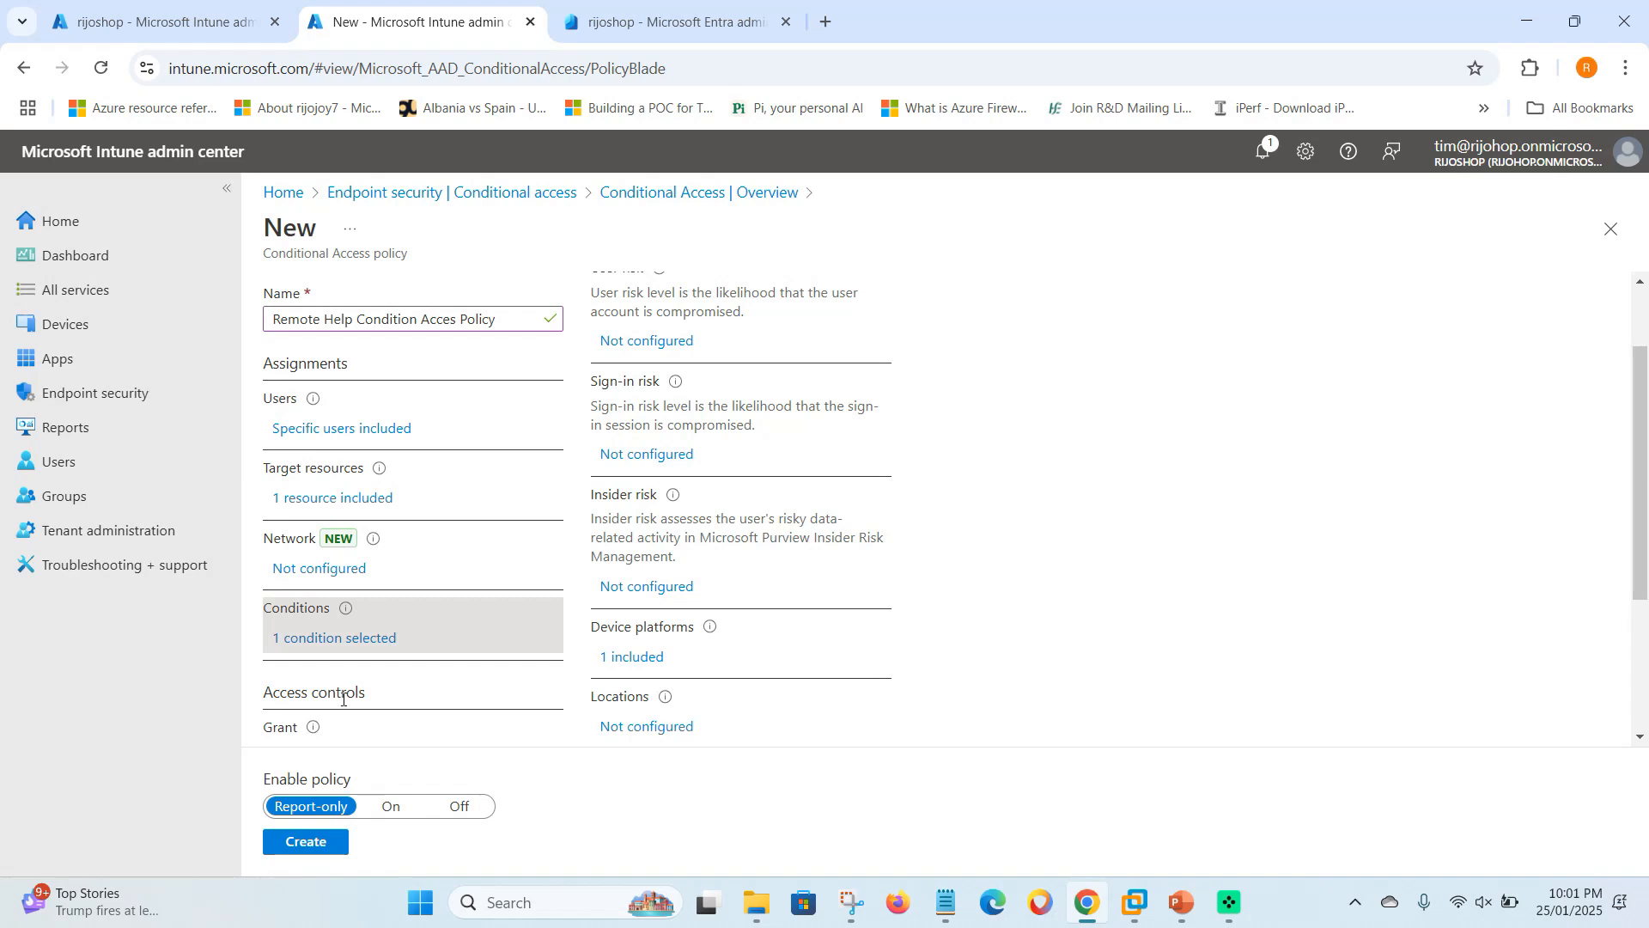
pyautogui.moveTo(315, 727)
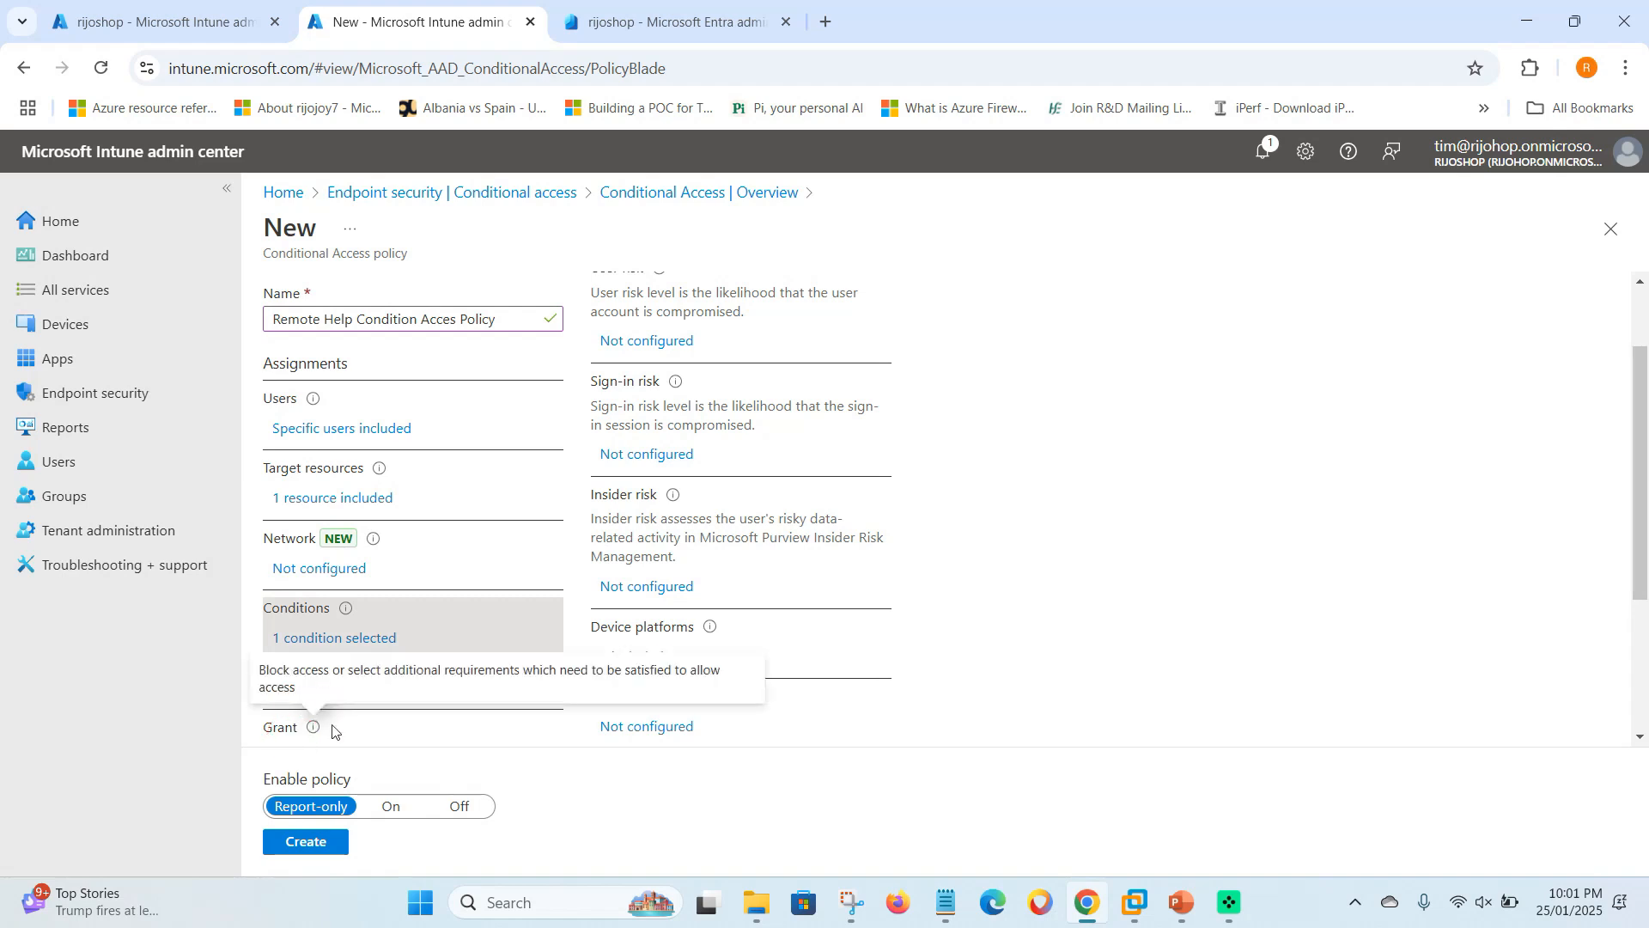
pyautogui.scroll(-3, 372, 730)
pyautogui.click(319, 542)
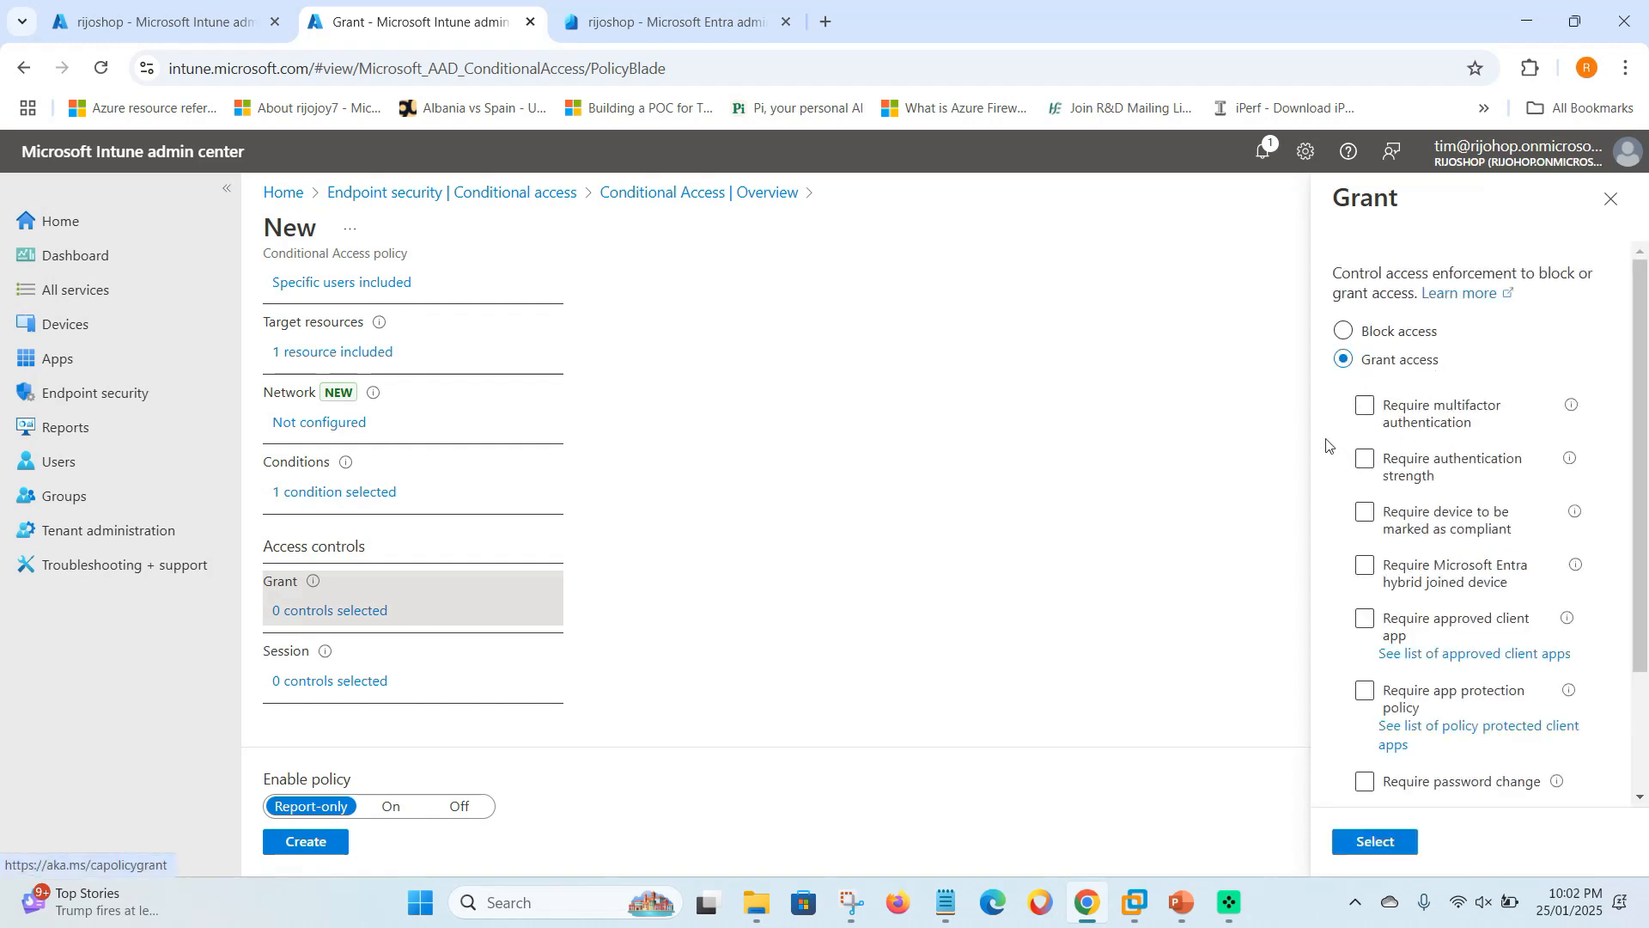
# - Grant access with multifactor authentication required and no compliant-device requirement
pyautogui.click(1366, 406)
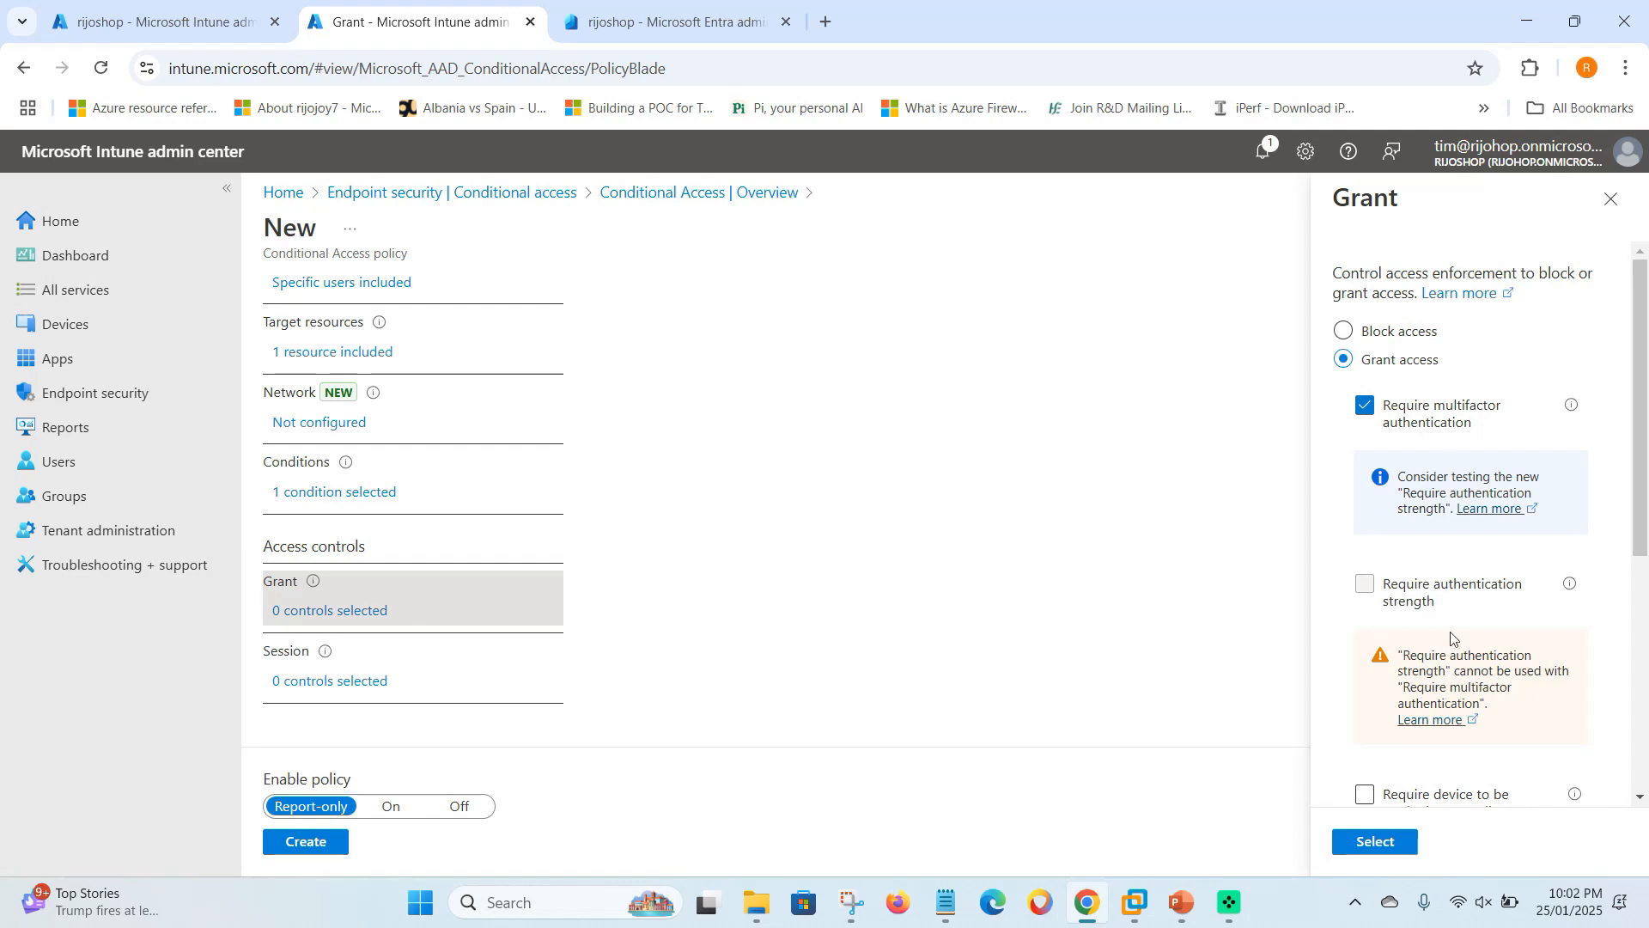
pyautogui.scroll(-3, 1456, 615)
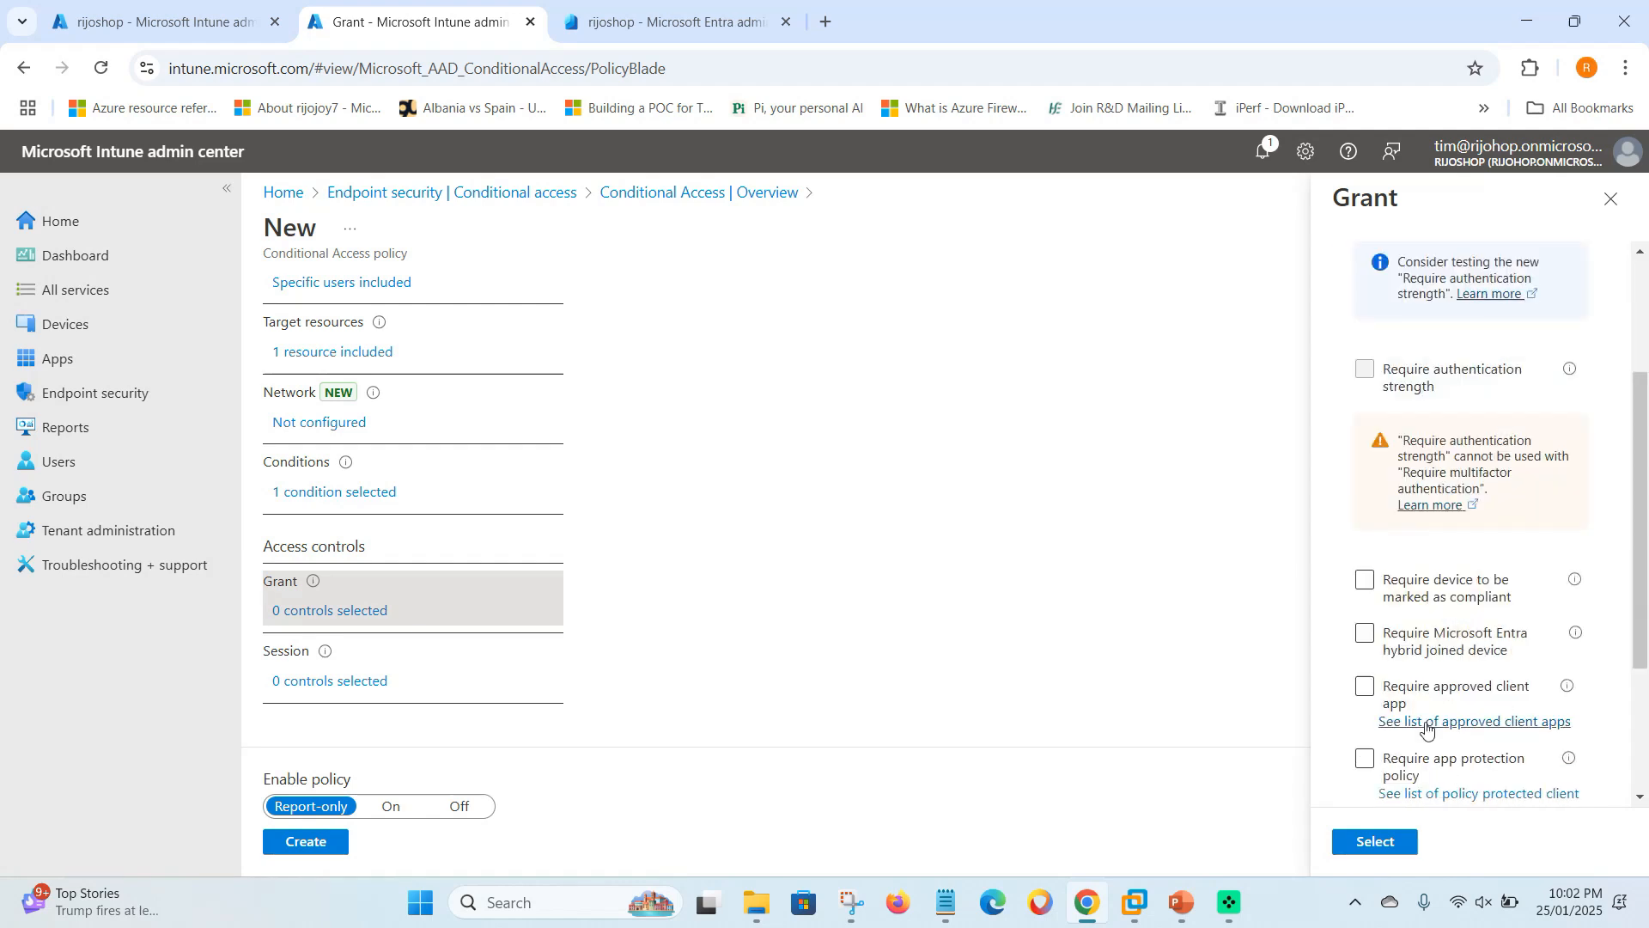
pyautogui.click(1366, 581)
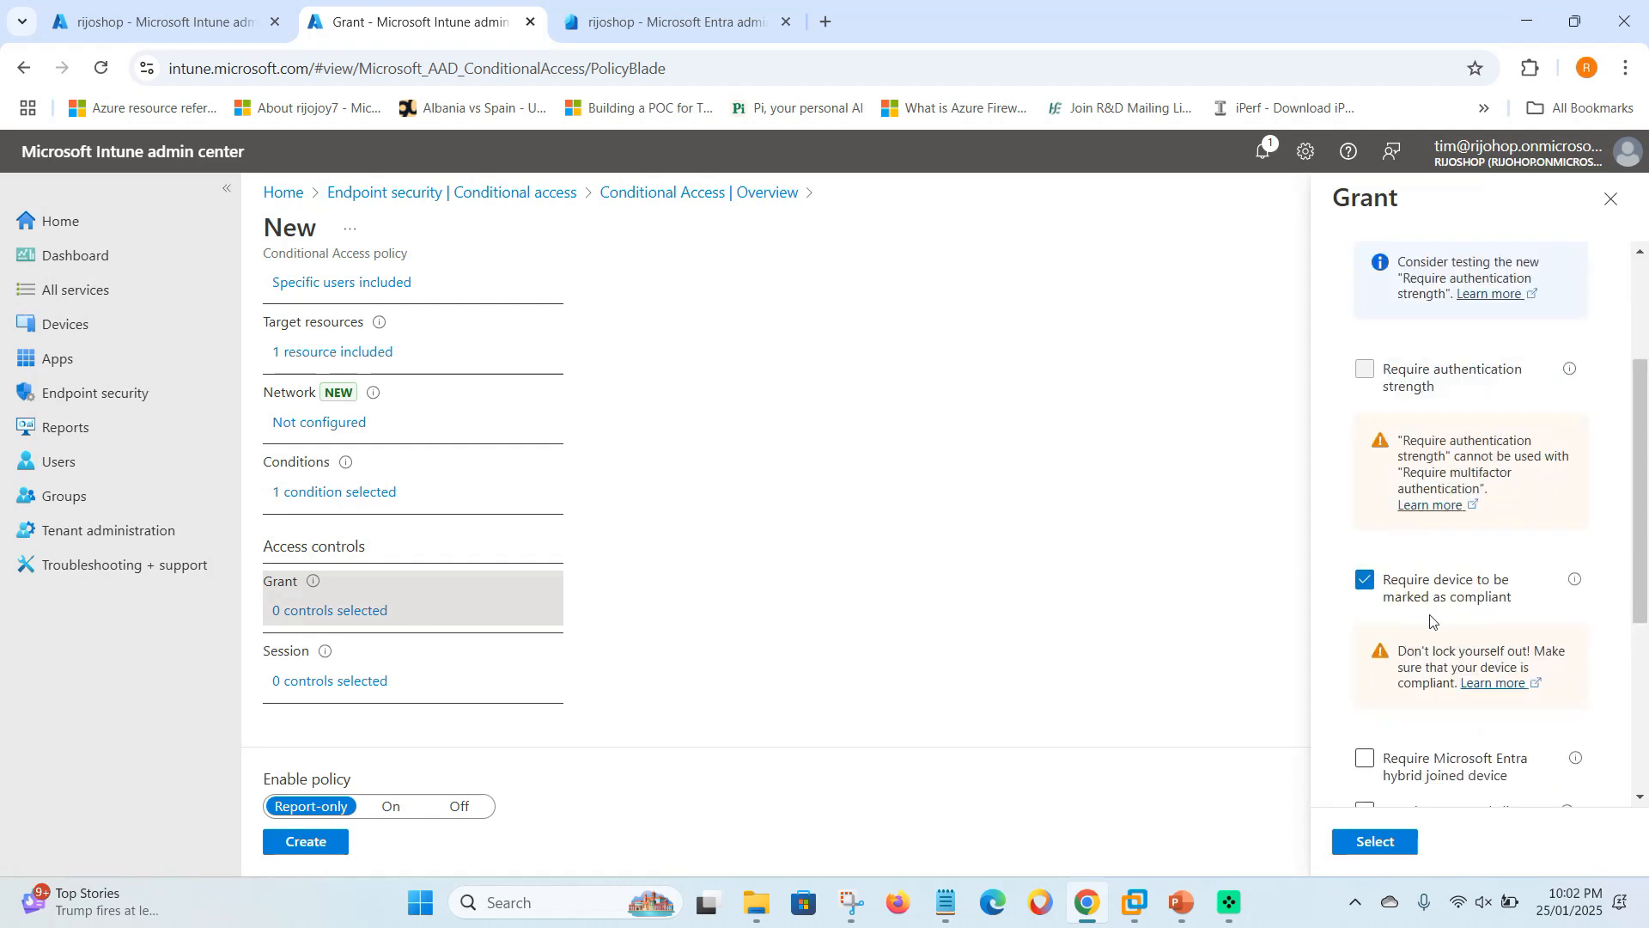
pyautogui.click(1373, 581)
pyautogui.scroll(3, 1399, 447)
pyautogui.click(1377, 409)
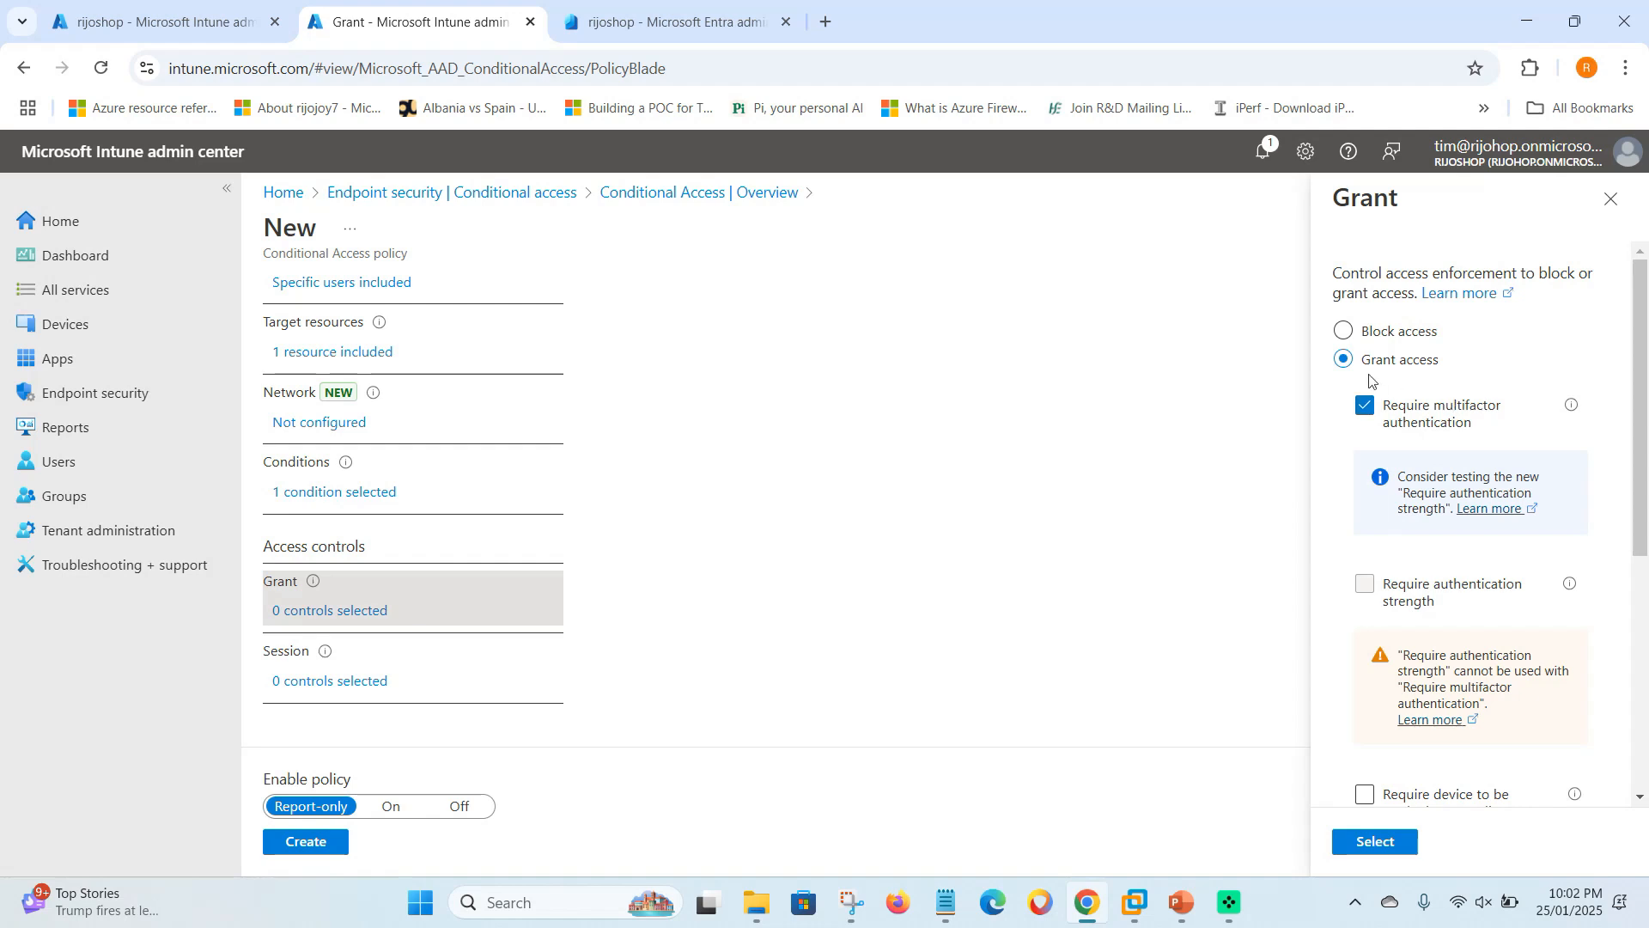
# - Confirm the grant controls, switch Enable policy from Report-only to On, and create the policy
pyautogui.click(1375, 842)
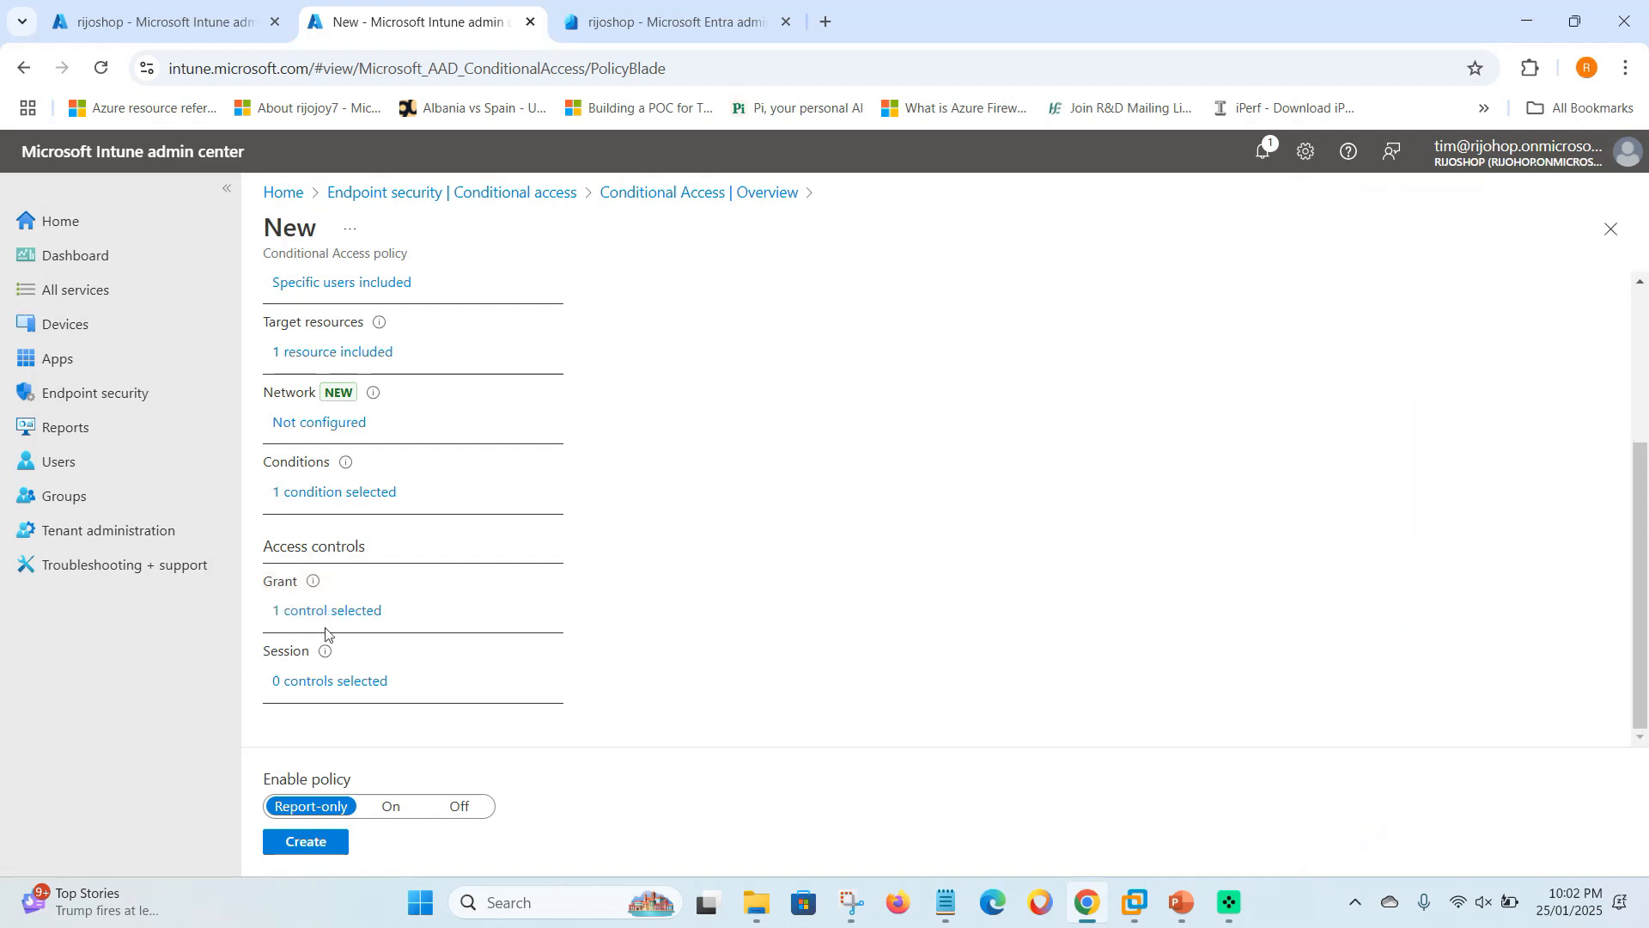
pyautogui.scroll(3, 344, 299)
pyautogui.scroll(-3, 357, 460)
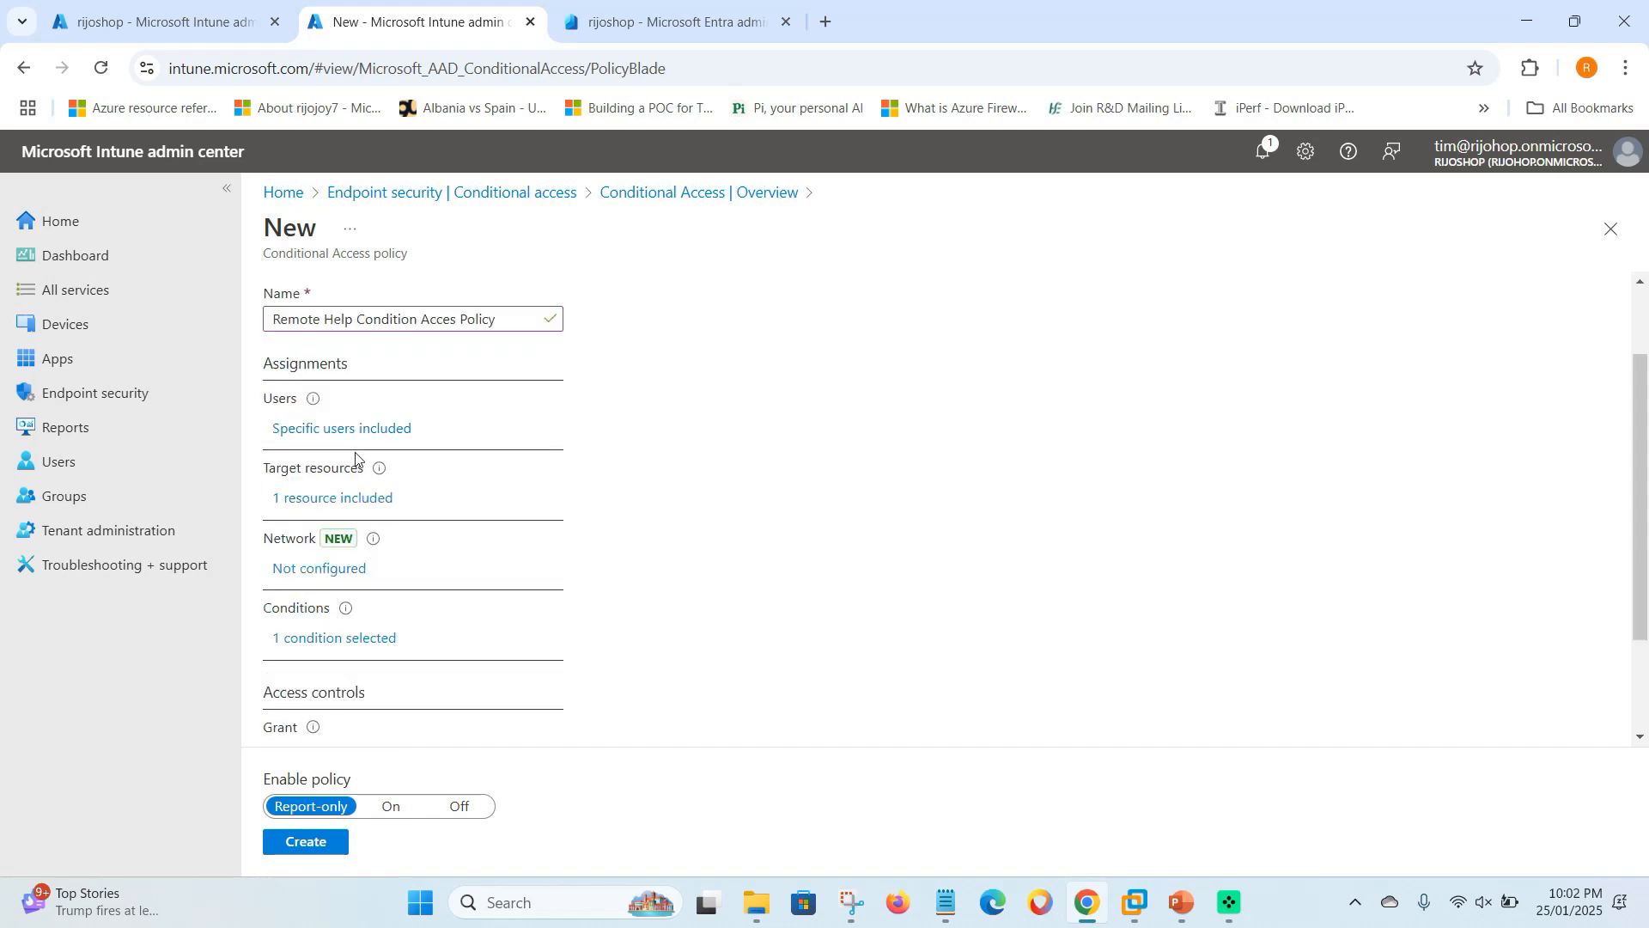
pyautogui.click(389, 809)
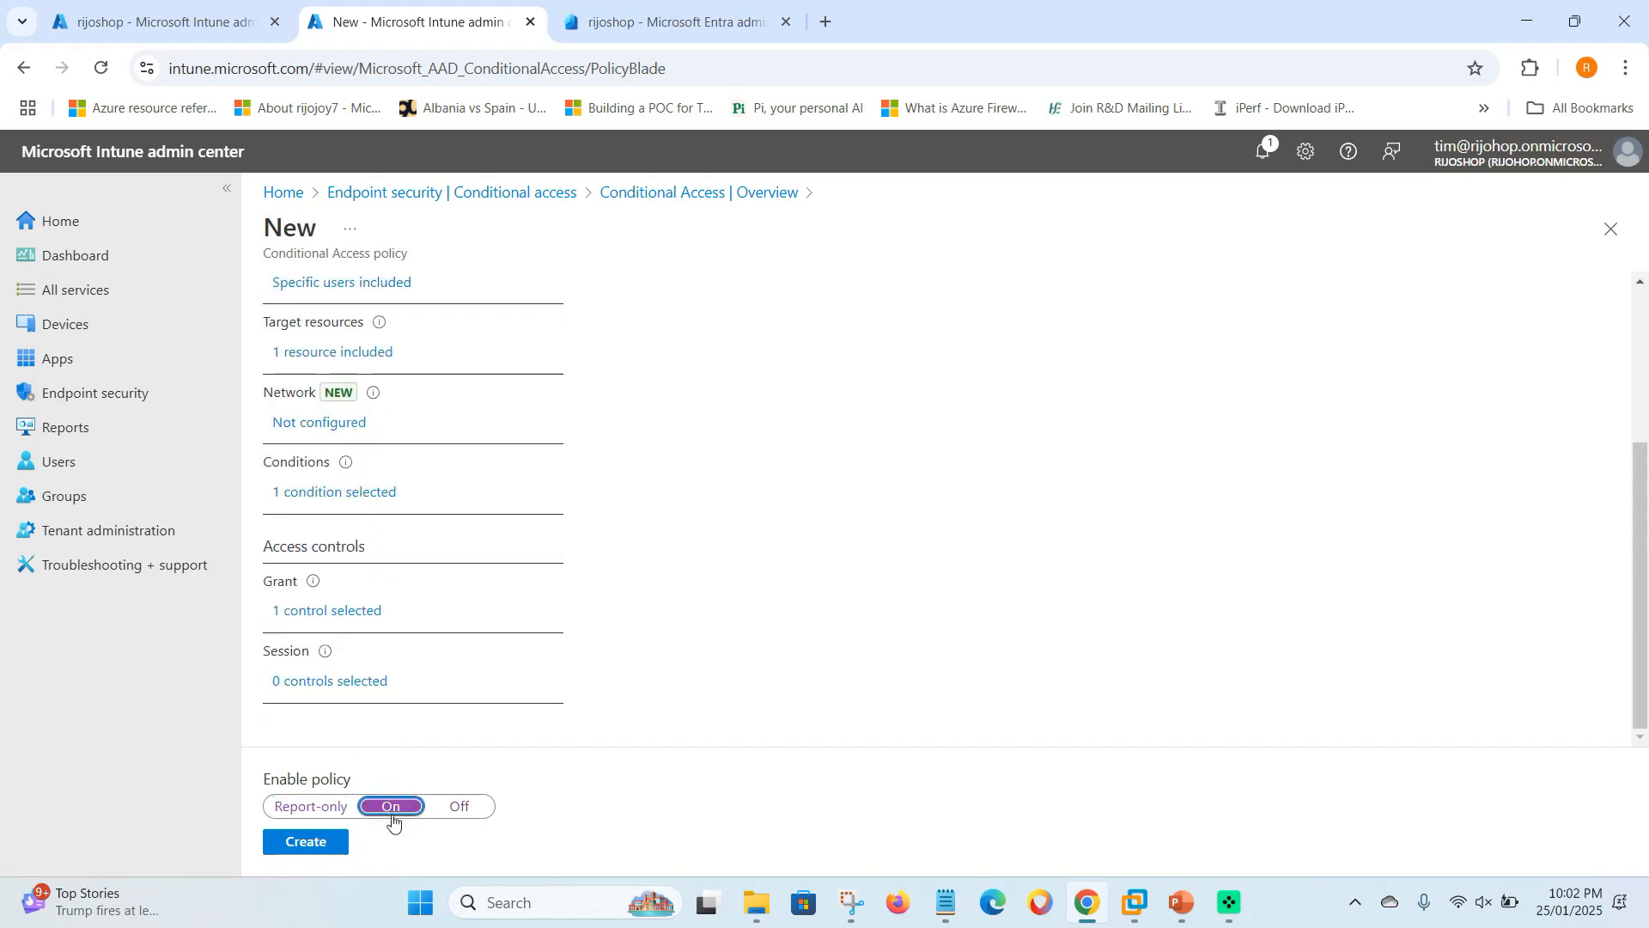
pyautogui.click(311, 842)
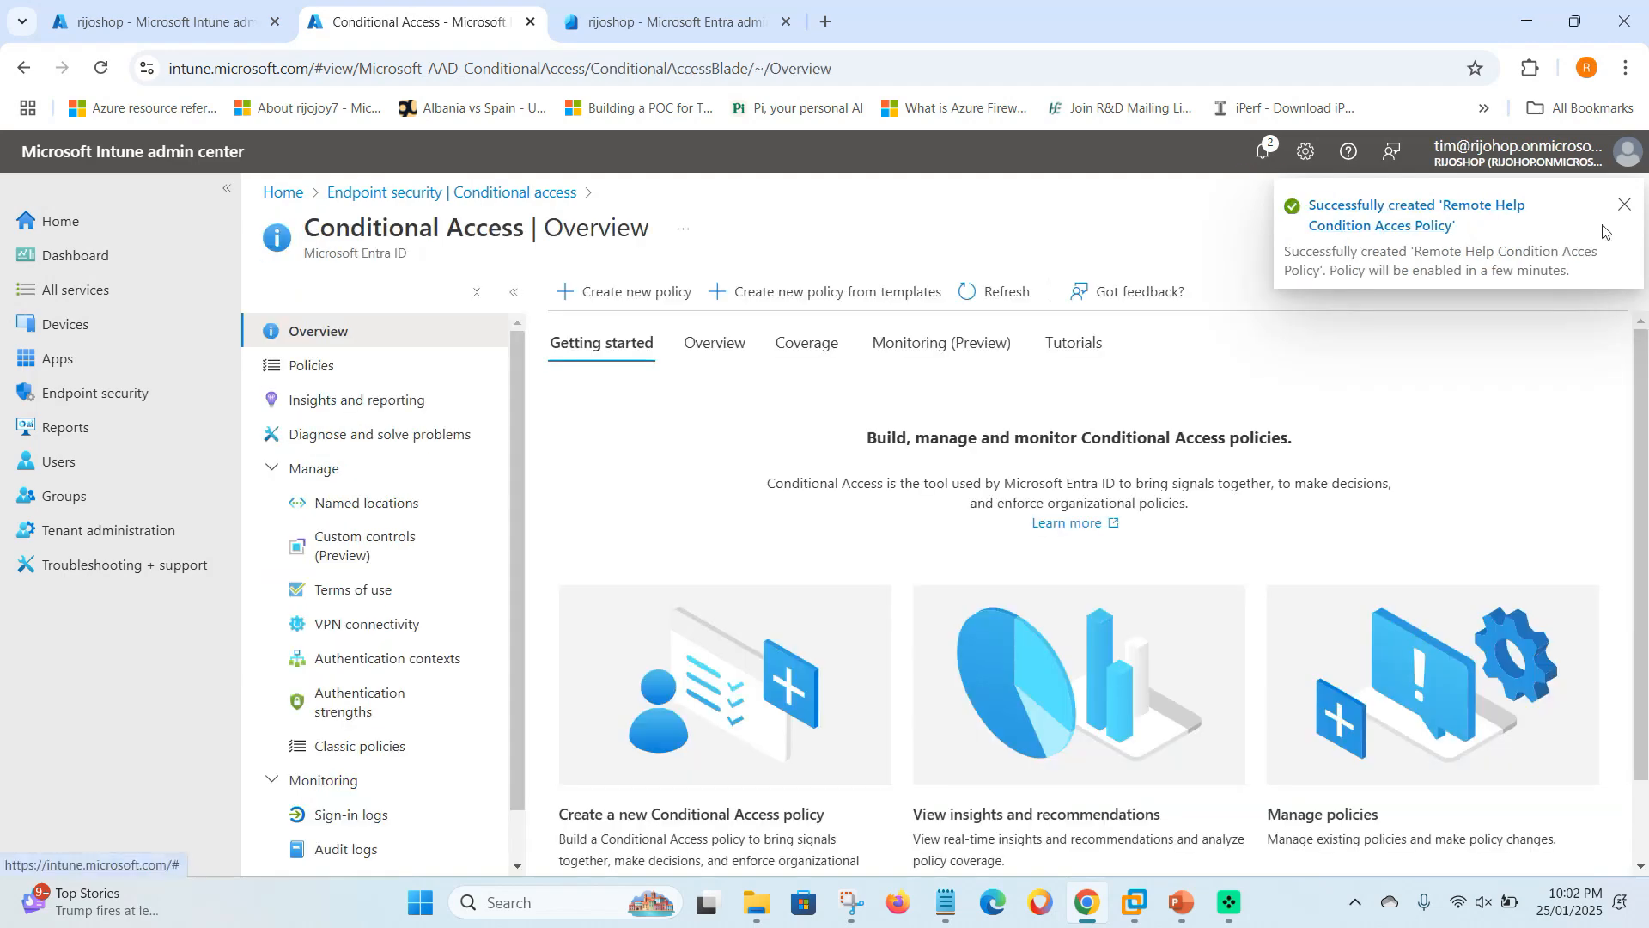
# - Dismiss the notification and refresh the Conditional Access overview so it shows 1 enabled policy
pyautogui.click(1627, 206)
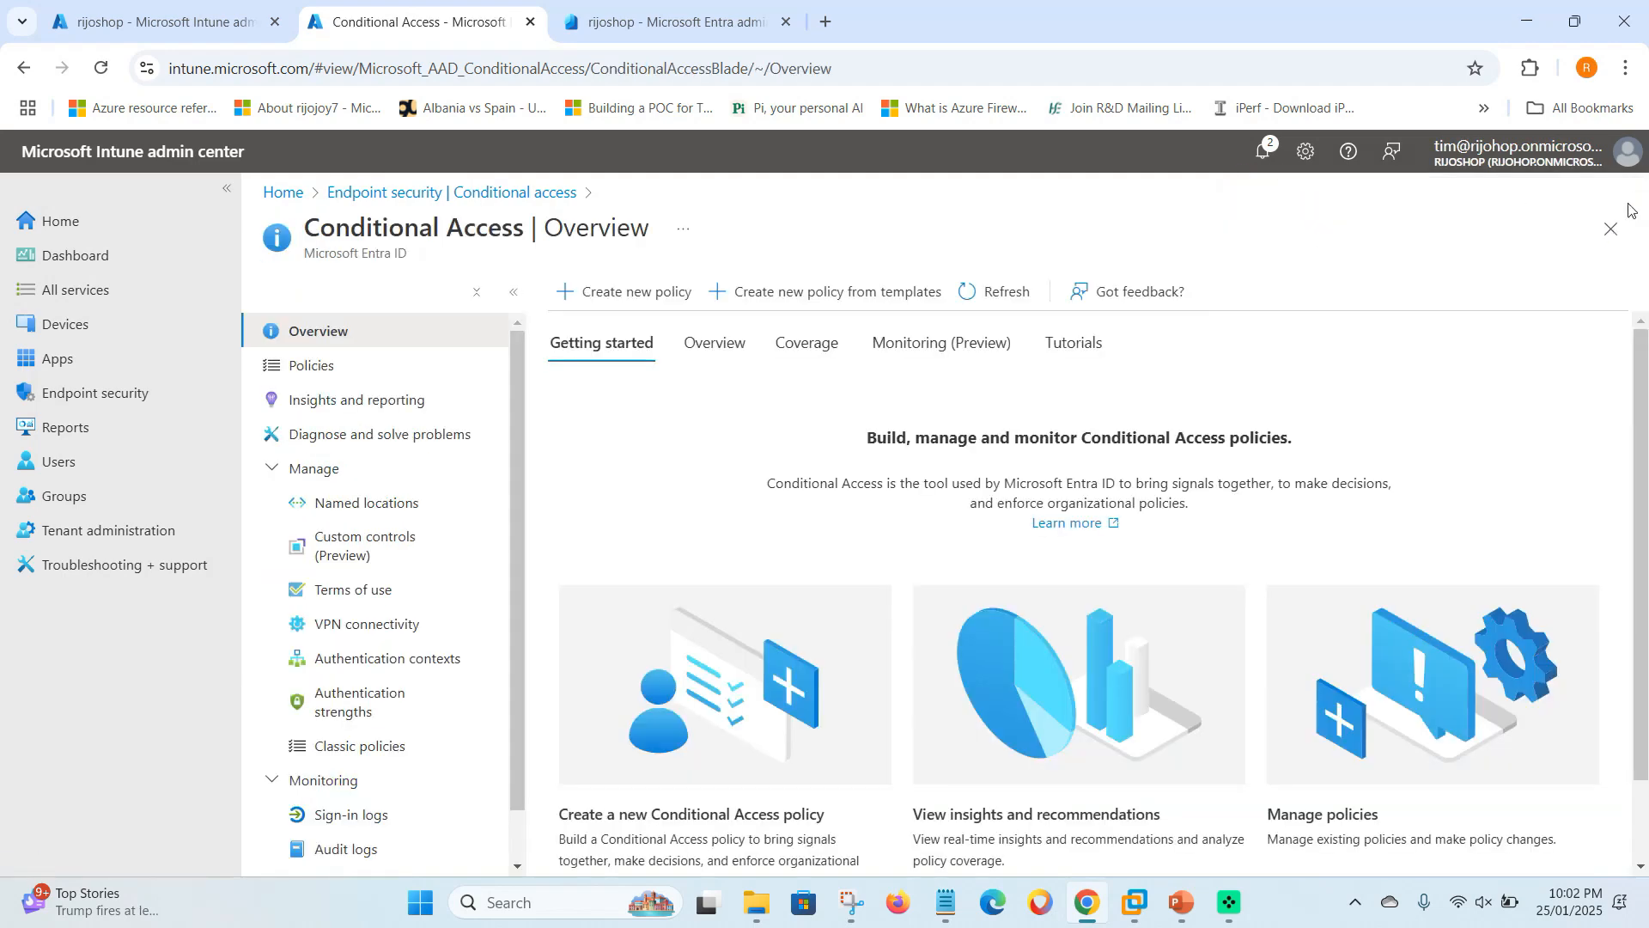
pyautogui.click(718, 352)
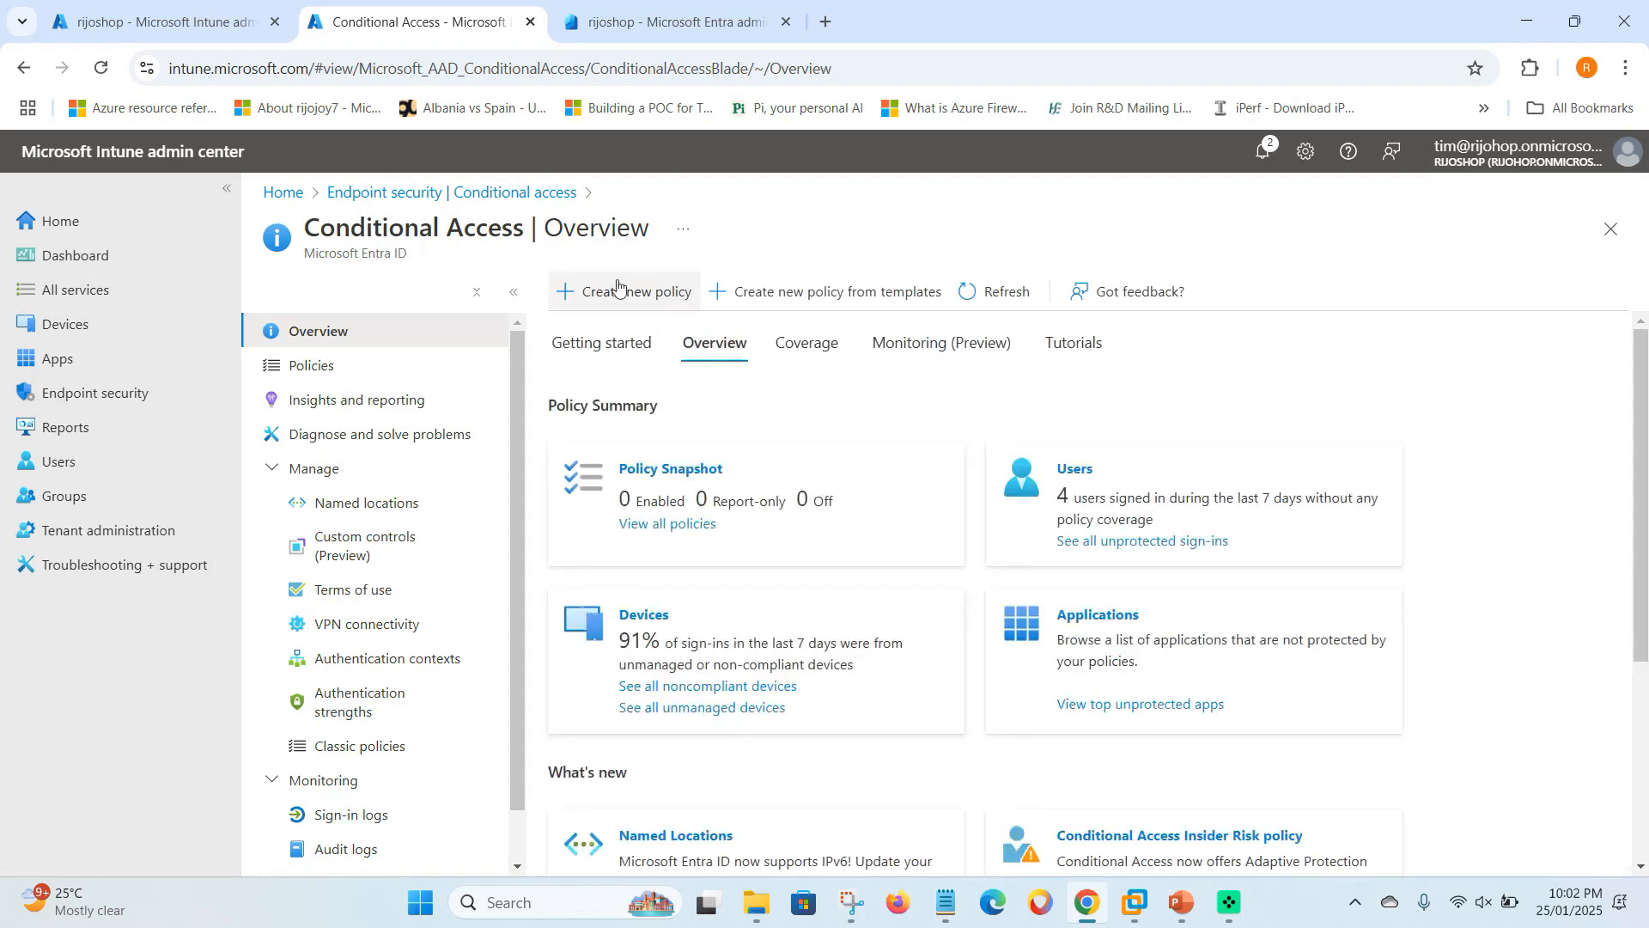
pyautogui.click(996, 292)
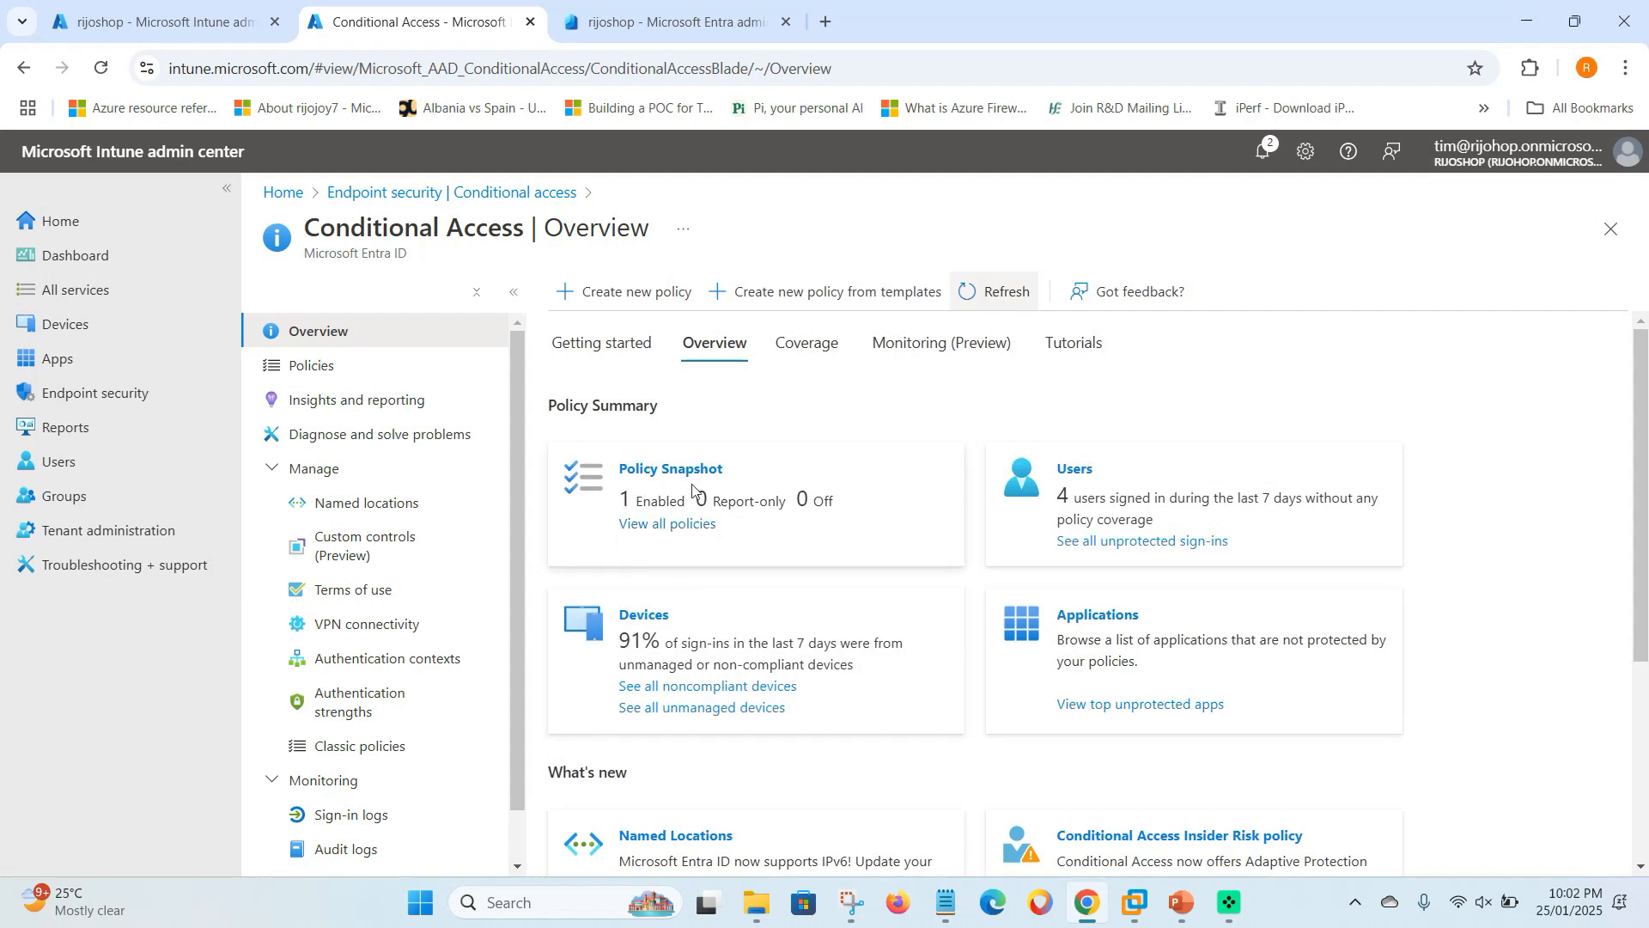
pyautogui.hotkey('alt', 'Left')
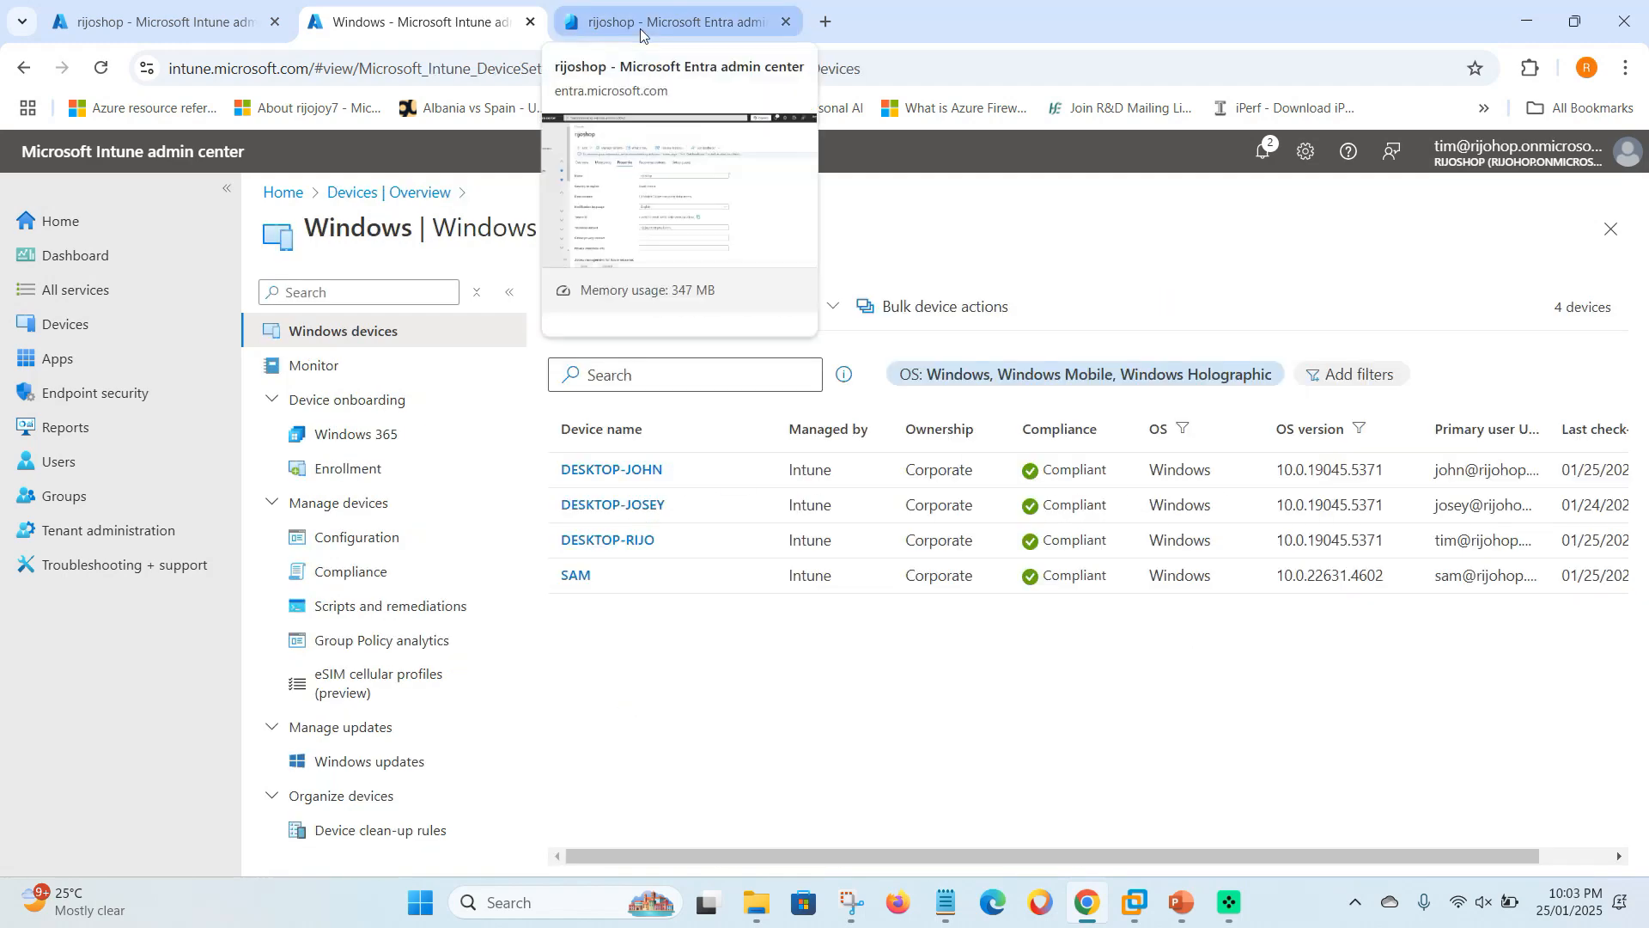
pyautogui.click(640, 29)
pyautogui.click(90, 587)
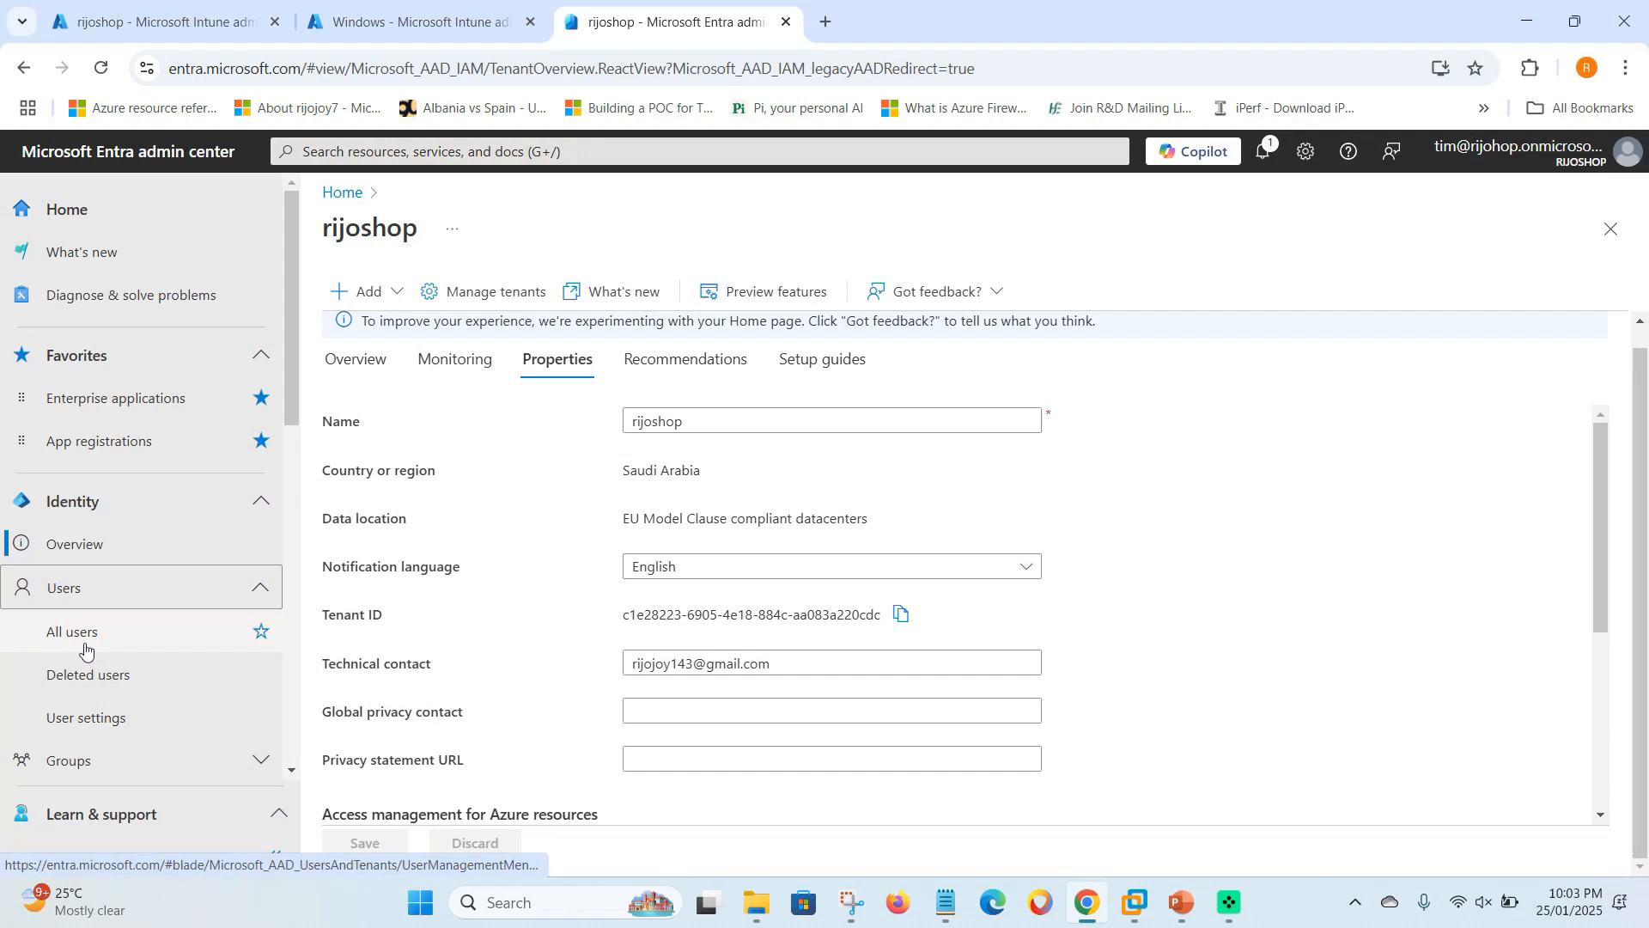
pyautogui.click(96, 633)
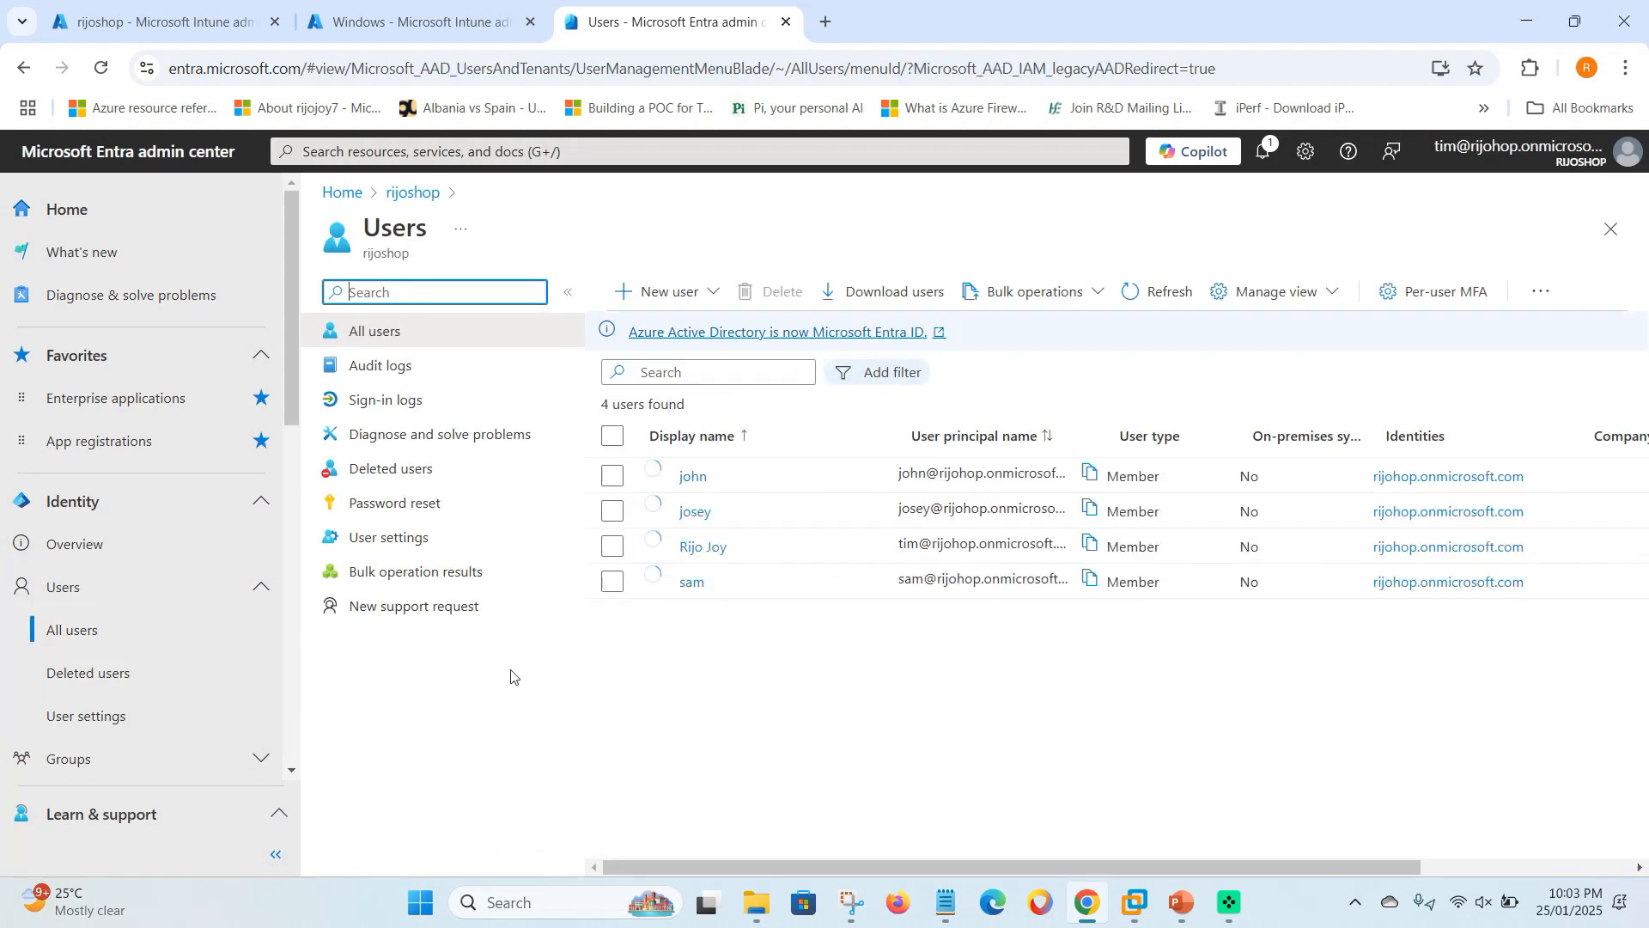
pyautogui.click(1438, 294)
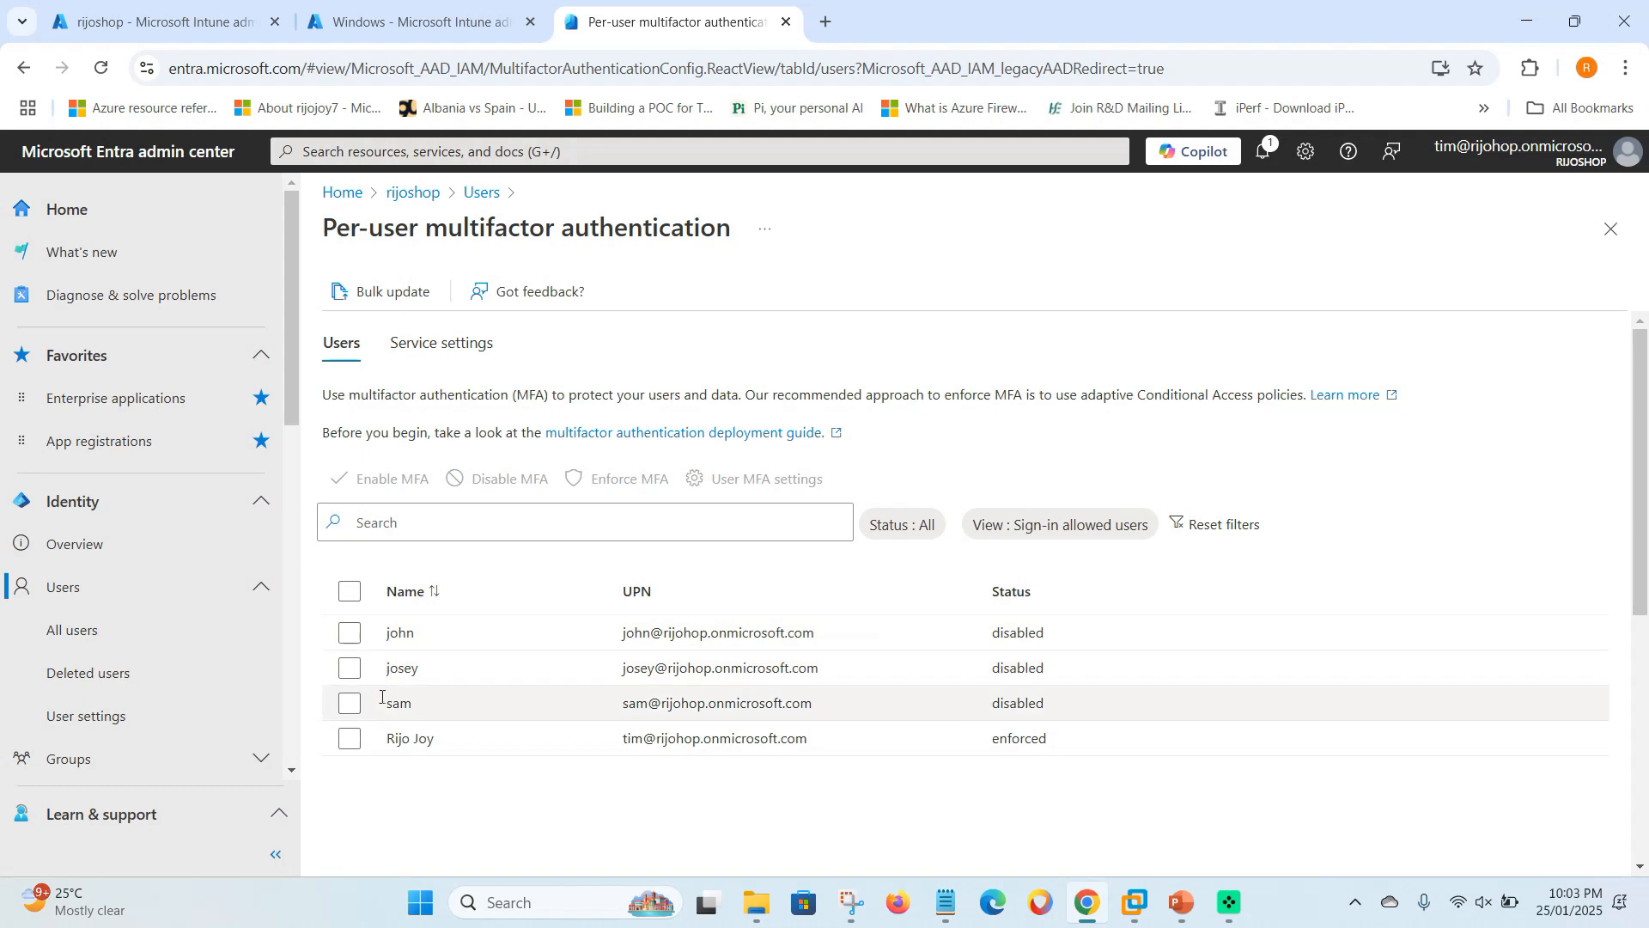
pyautogui.click(349, 632)
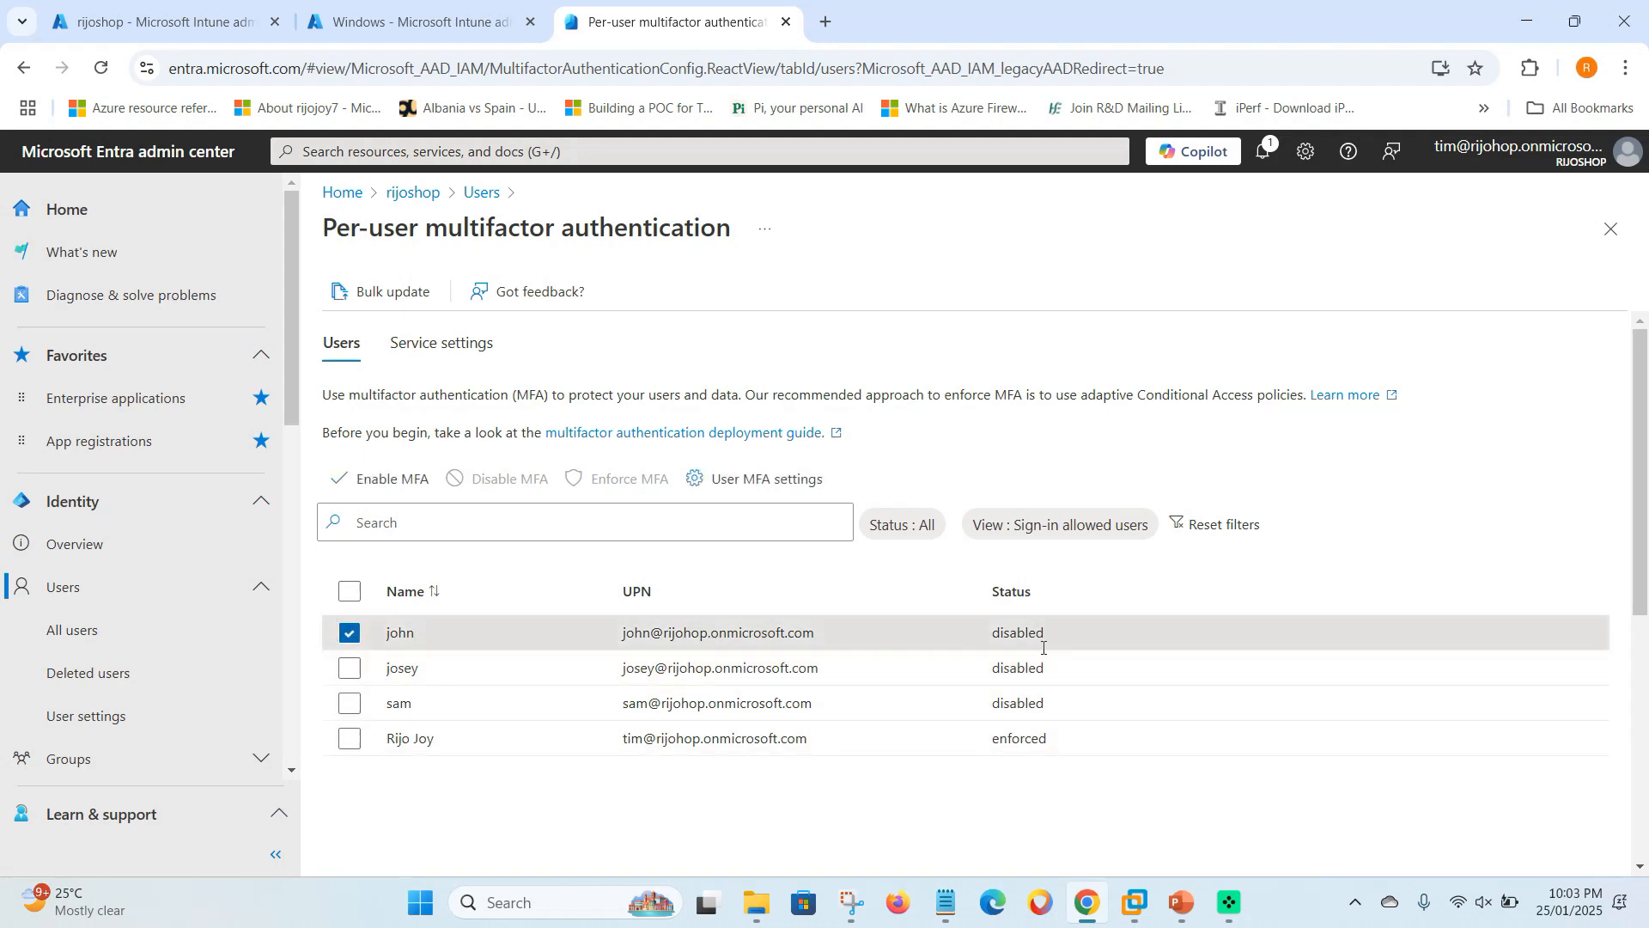
pyautogui.moveTo(997, 636); pyautogui.dragTo(1065, 636)
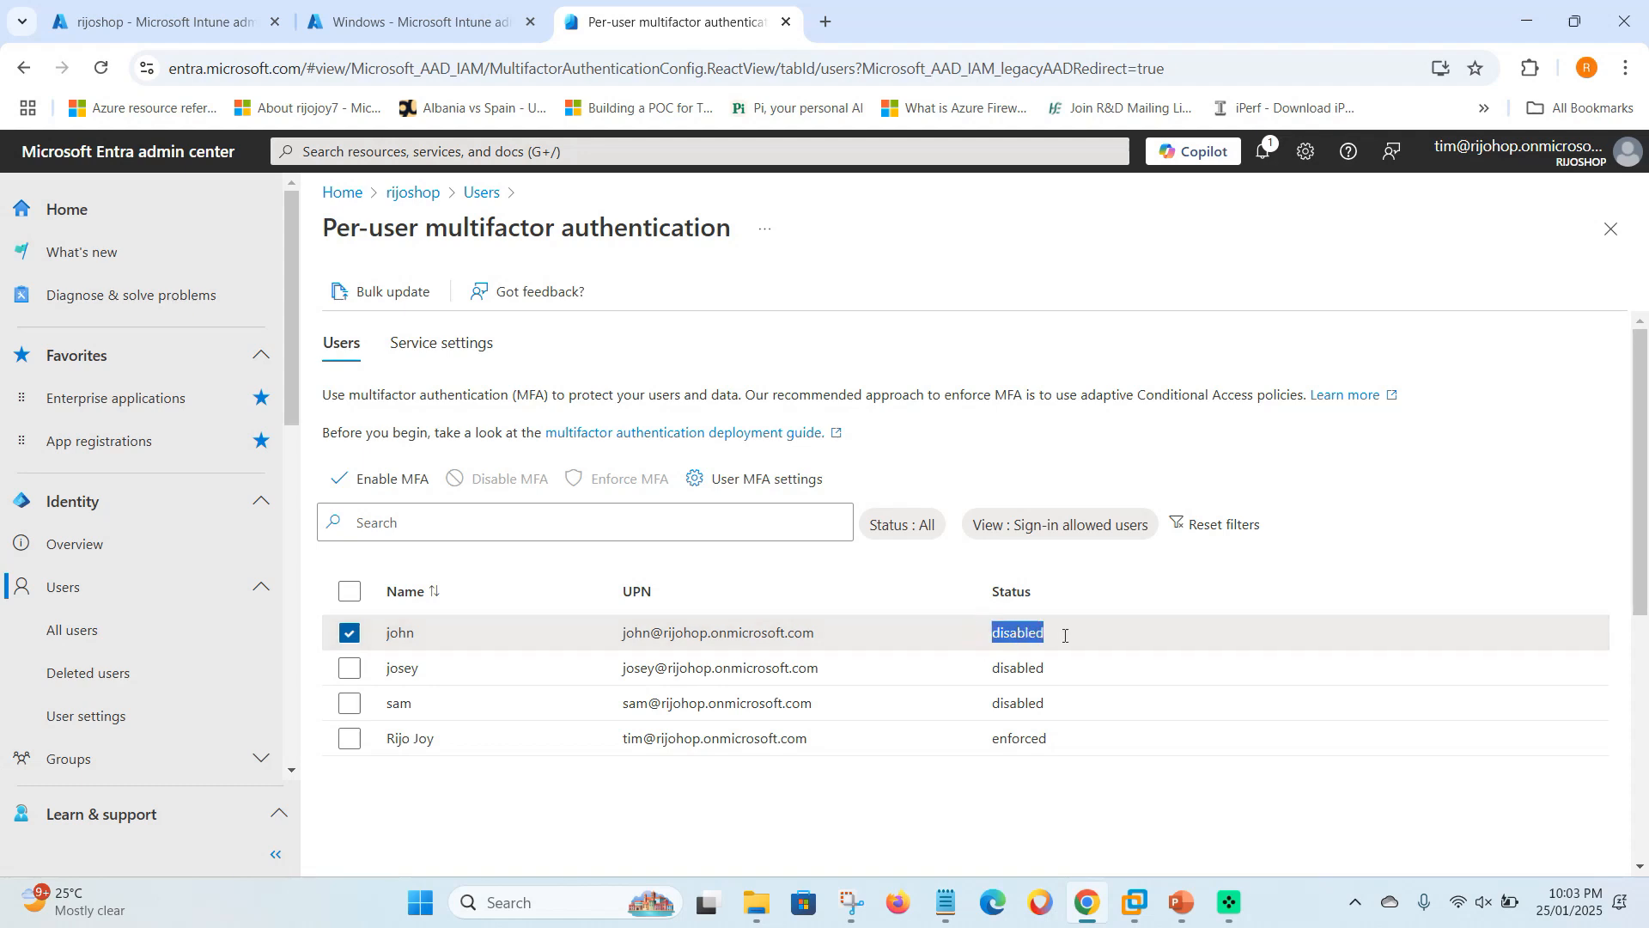
pyautogui.click(349, 667)
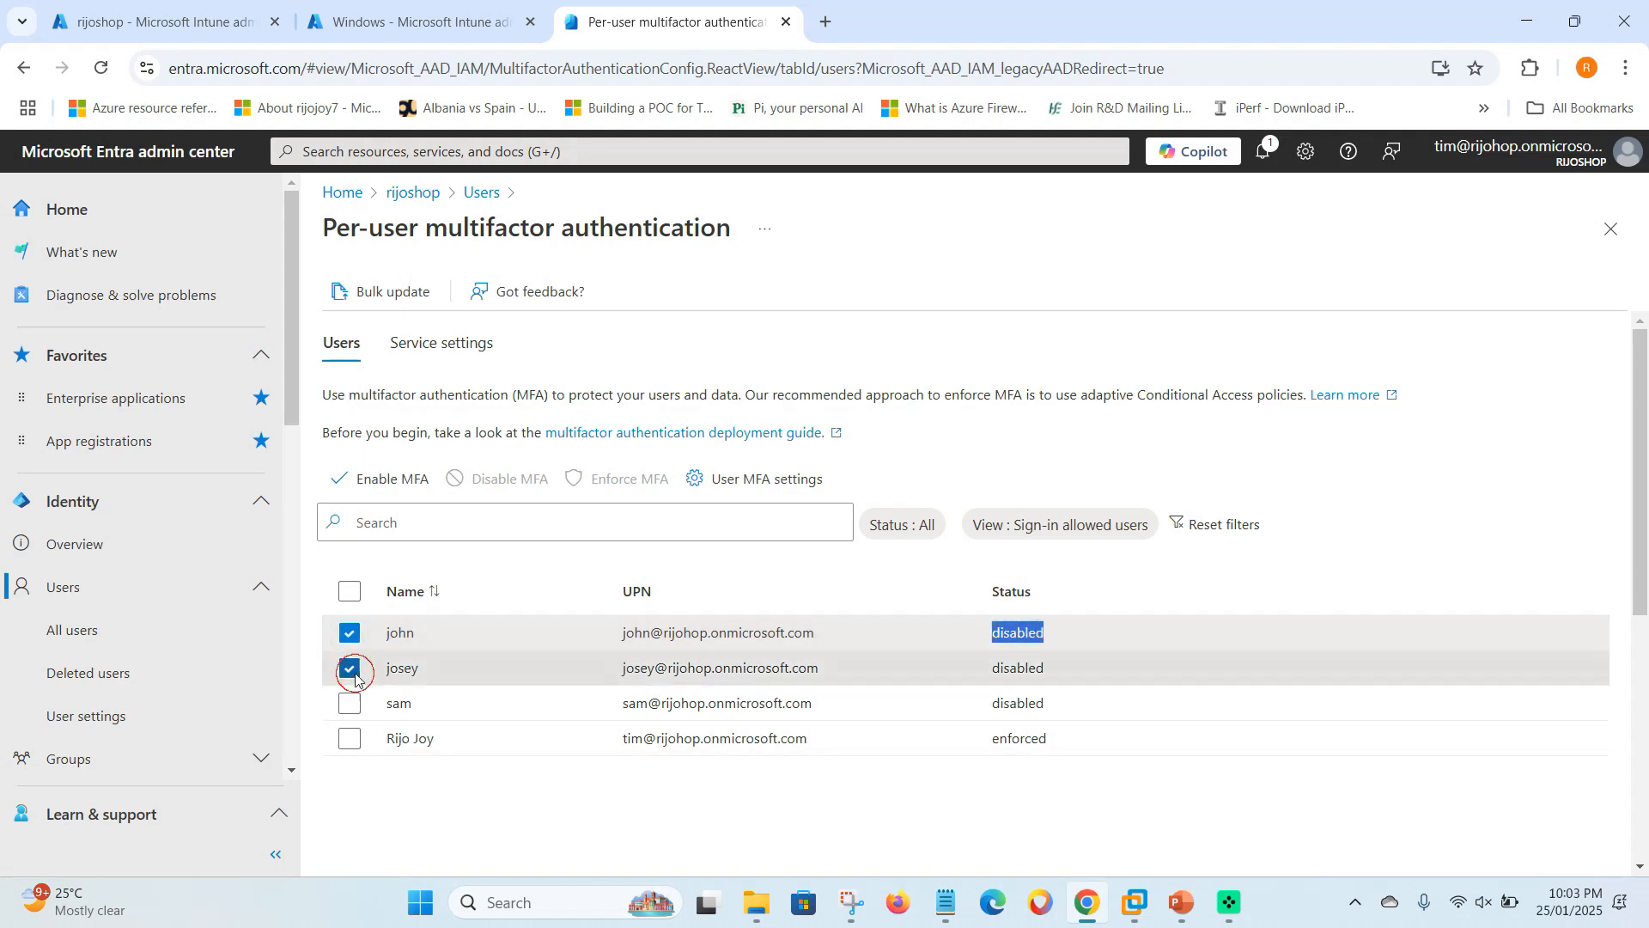
pyautogui.moveTo(994, 668); pyautogui.dragTo(1054, 670)
pyautogui.click(1053, 671)
pyautogui.click(349, 669)
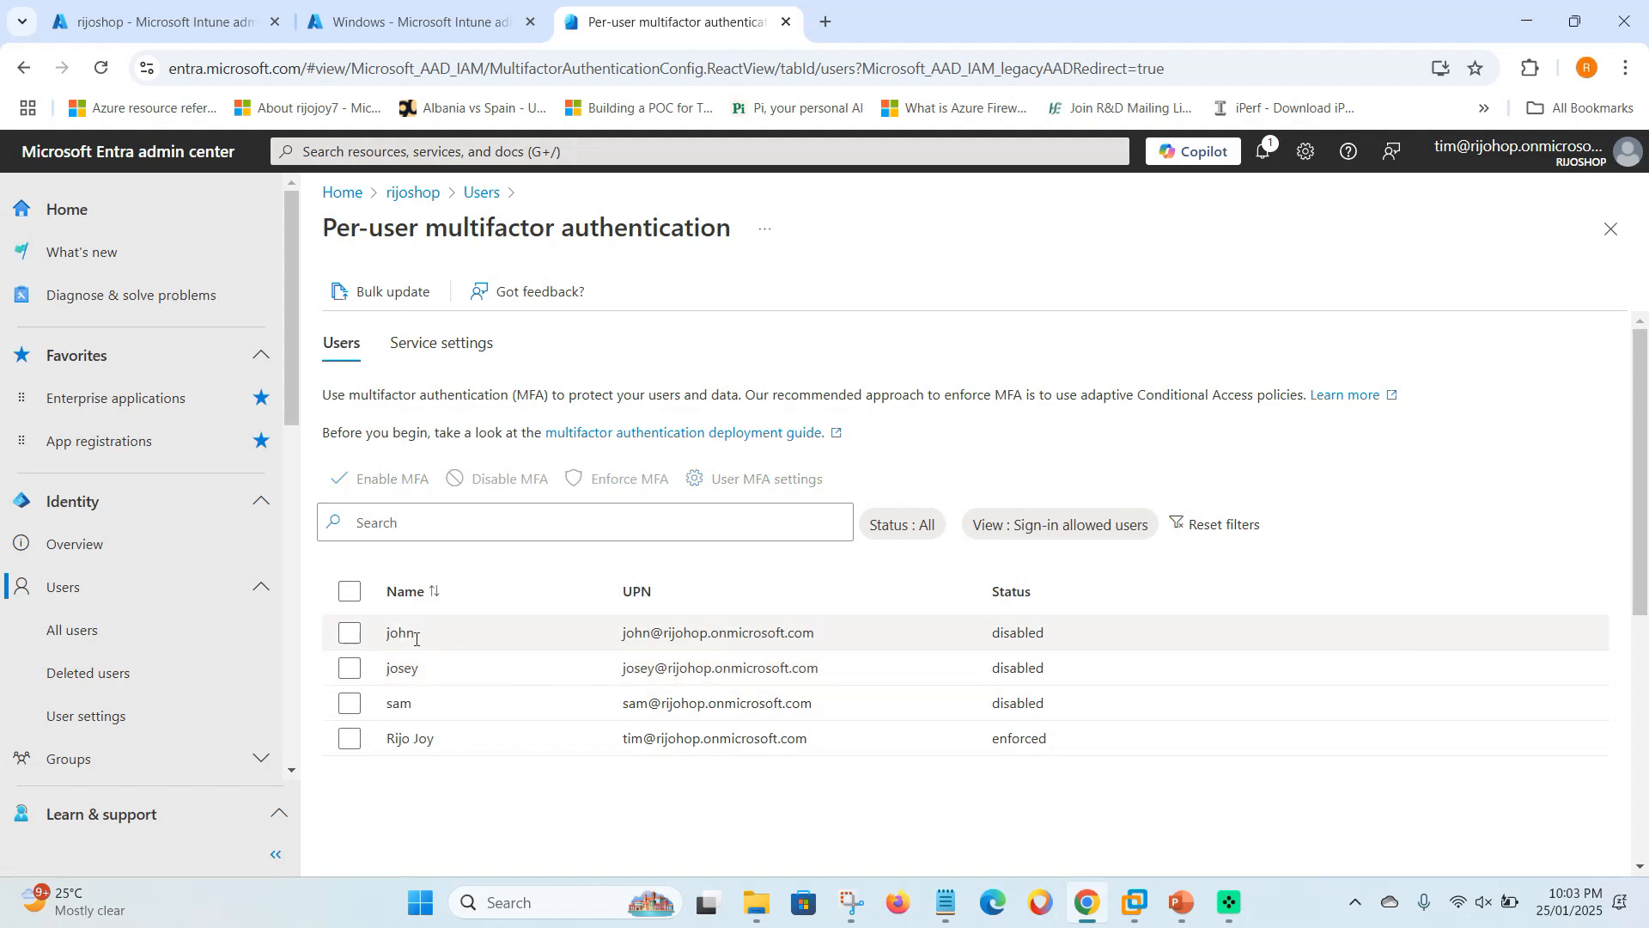
pyautogui.moveTo(390, 636); pyautogui.dragTo(1043, 644)
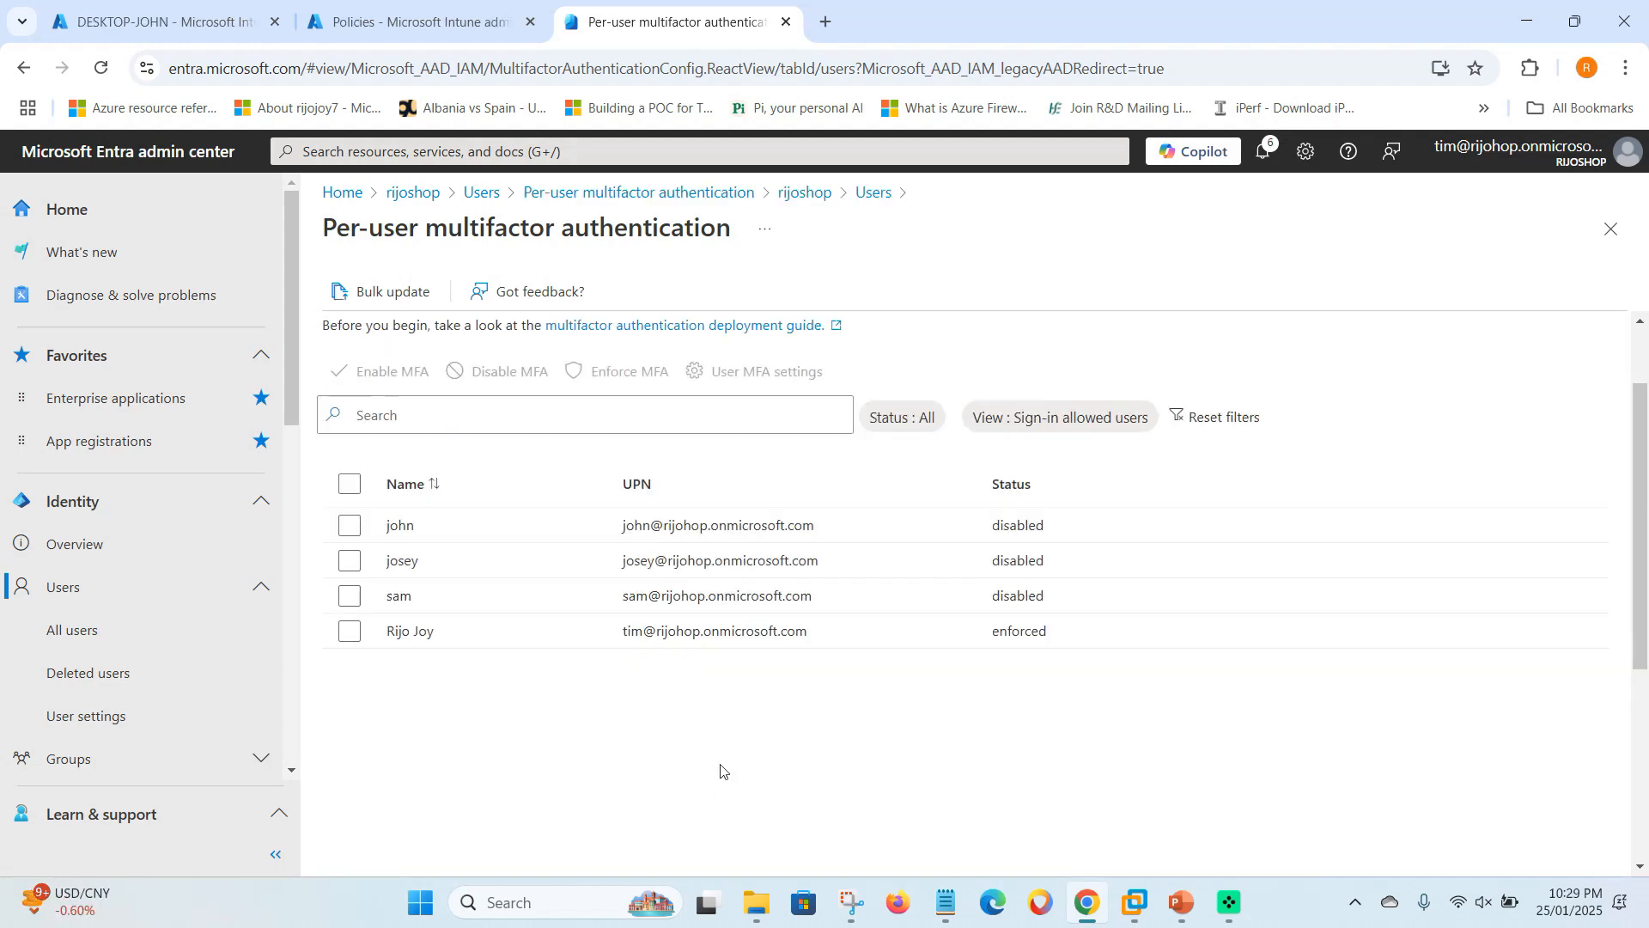
pyautogui.scroll(2, 720, 770)
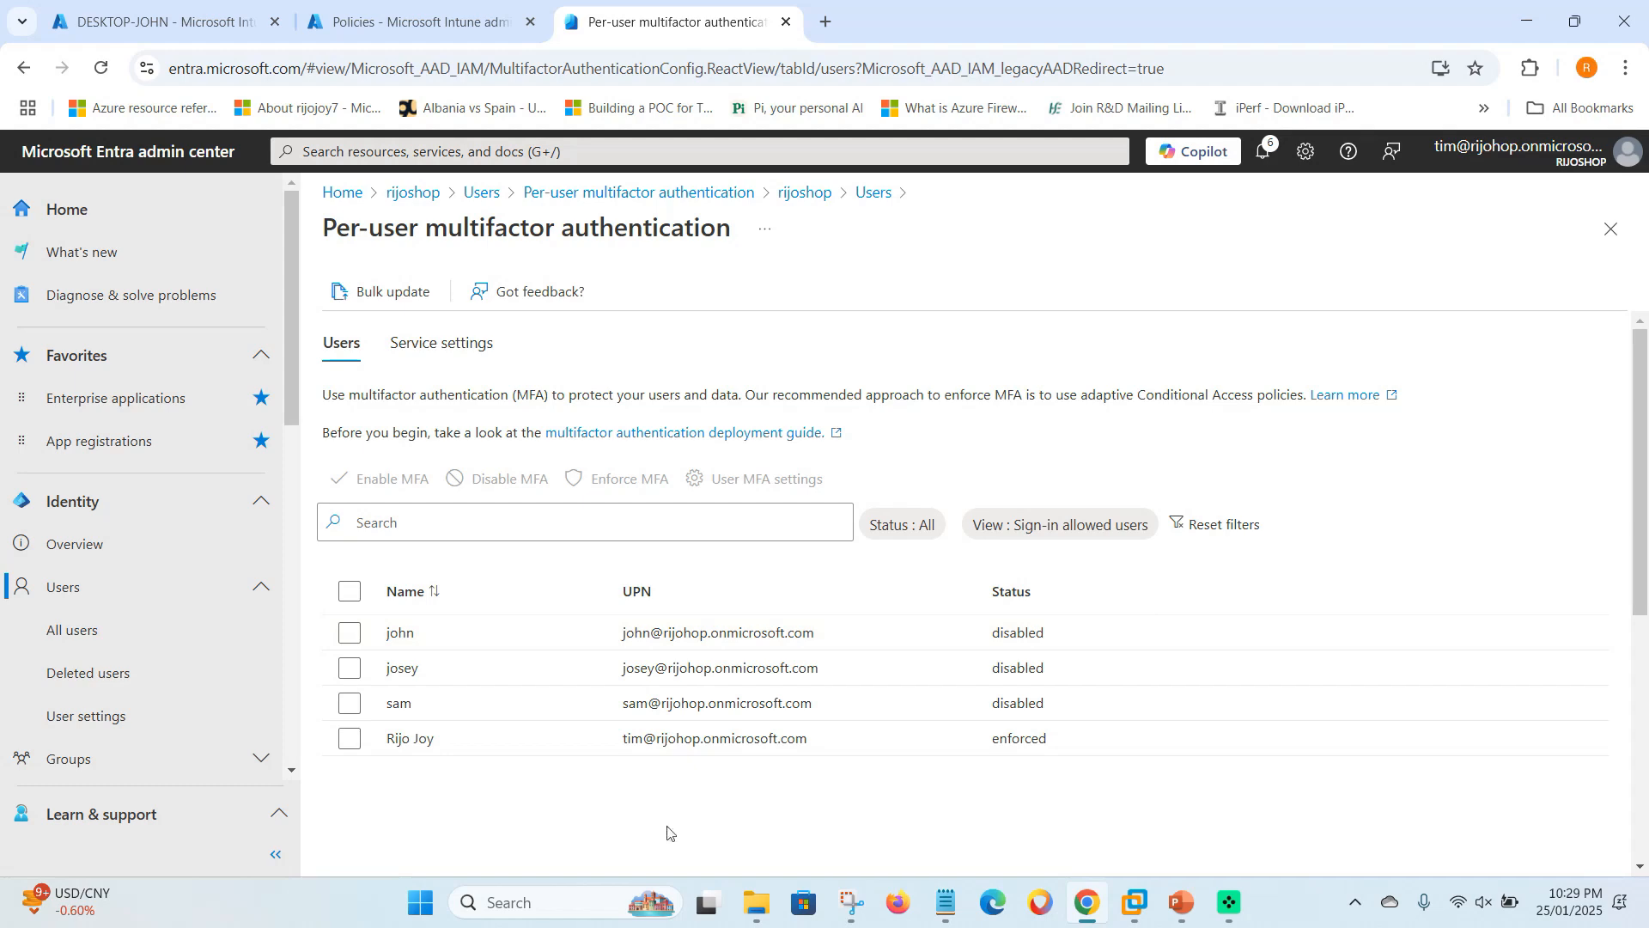
# - Launch Remote Help, sign in with the first test account's password, then close the More information required prompt
pyautogui.click(538, 899)
pyautogui.write('re')
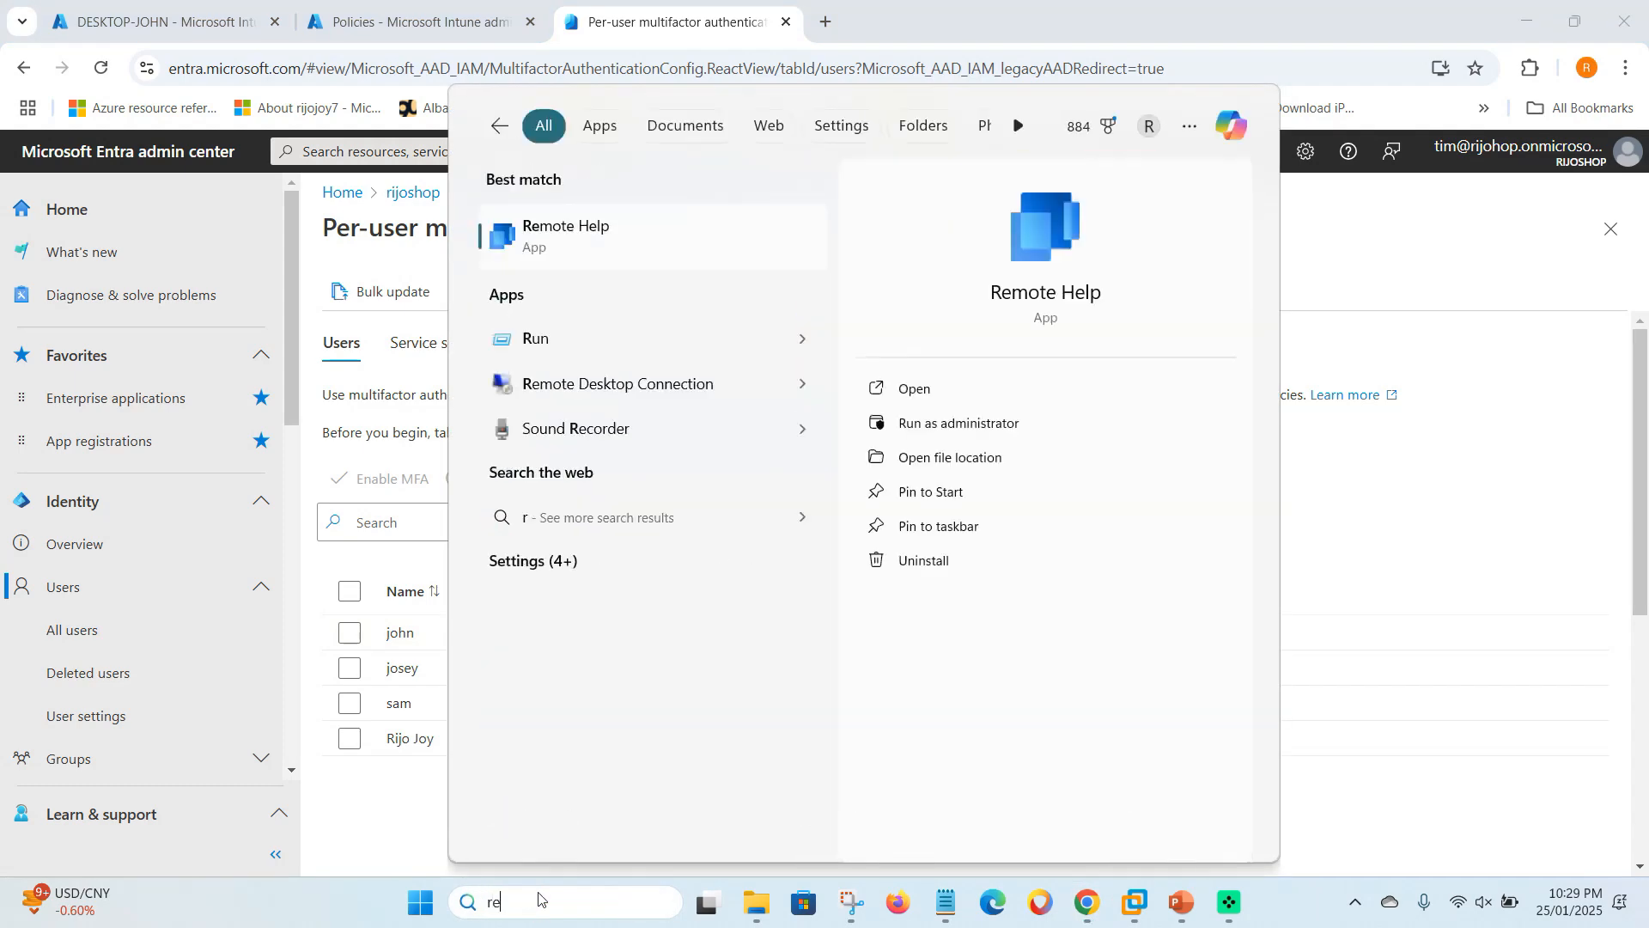
pyautogui.click(609, 241)
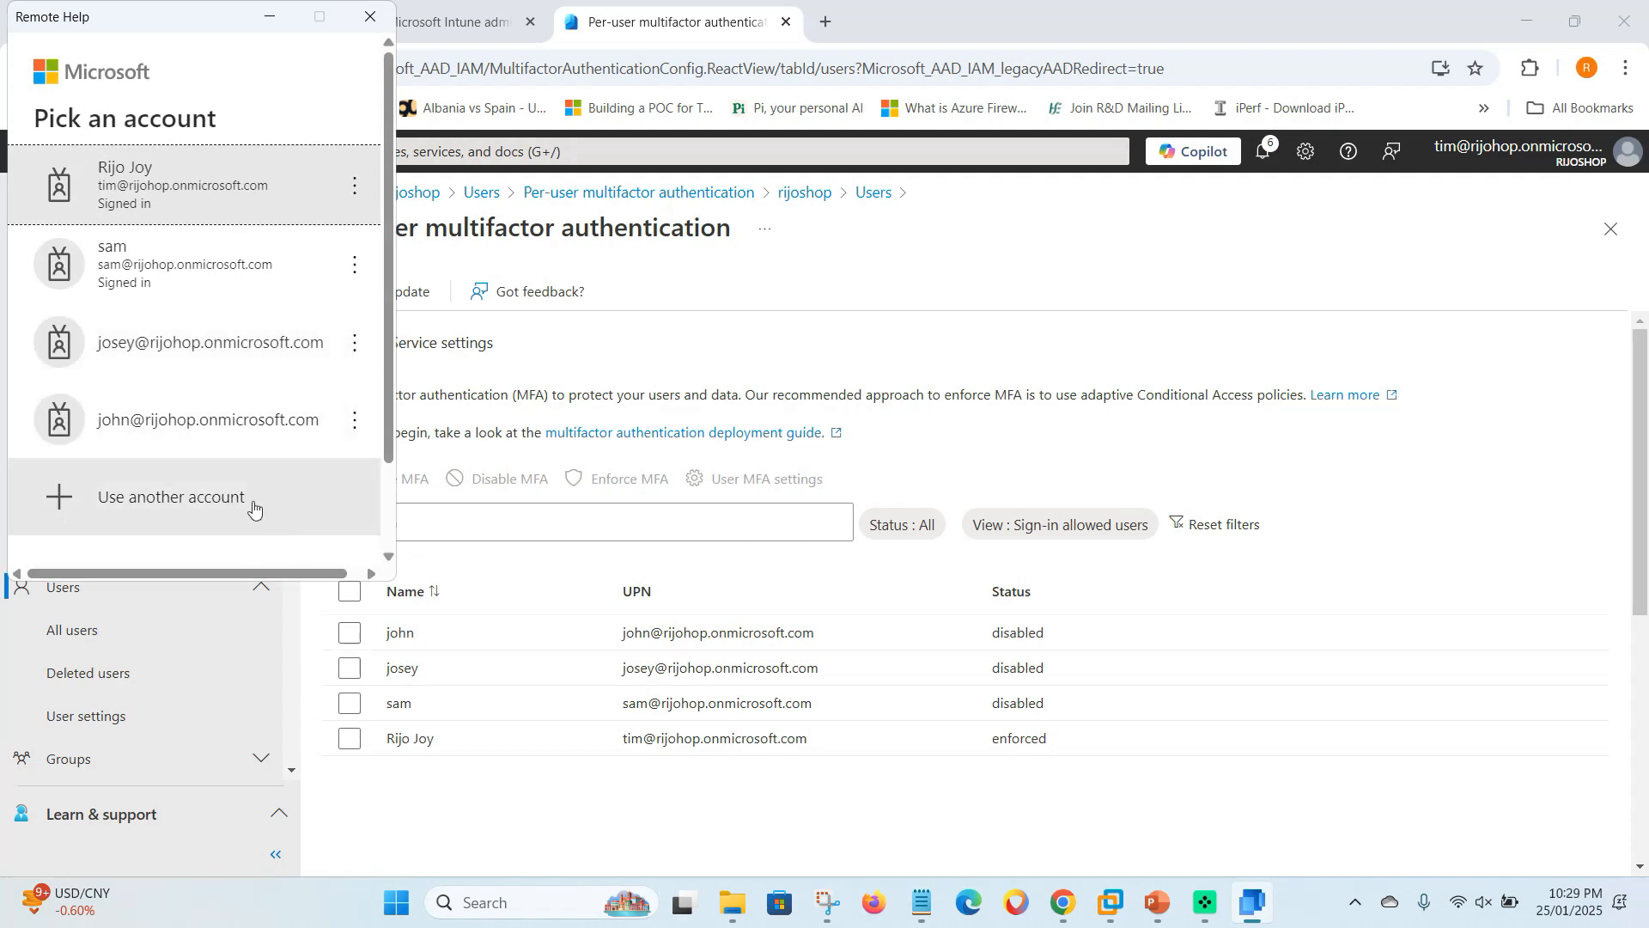
pyautogui.click(240, 442)
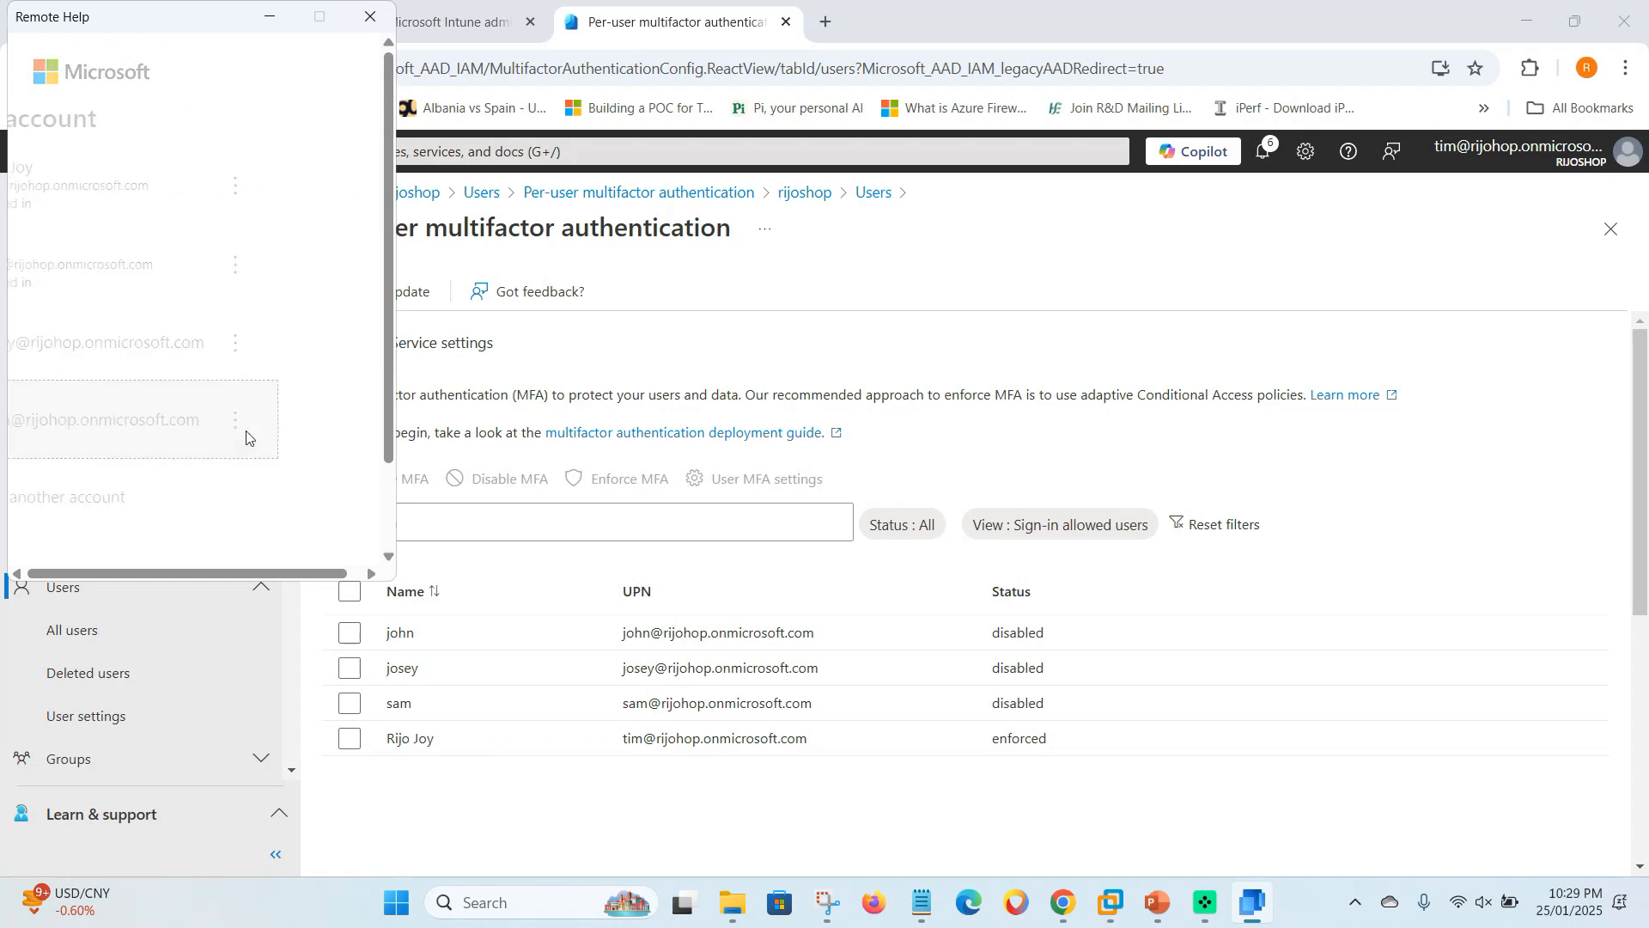
pyautogui.write('••••••••')
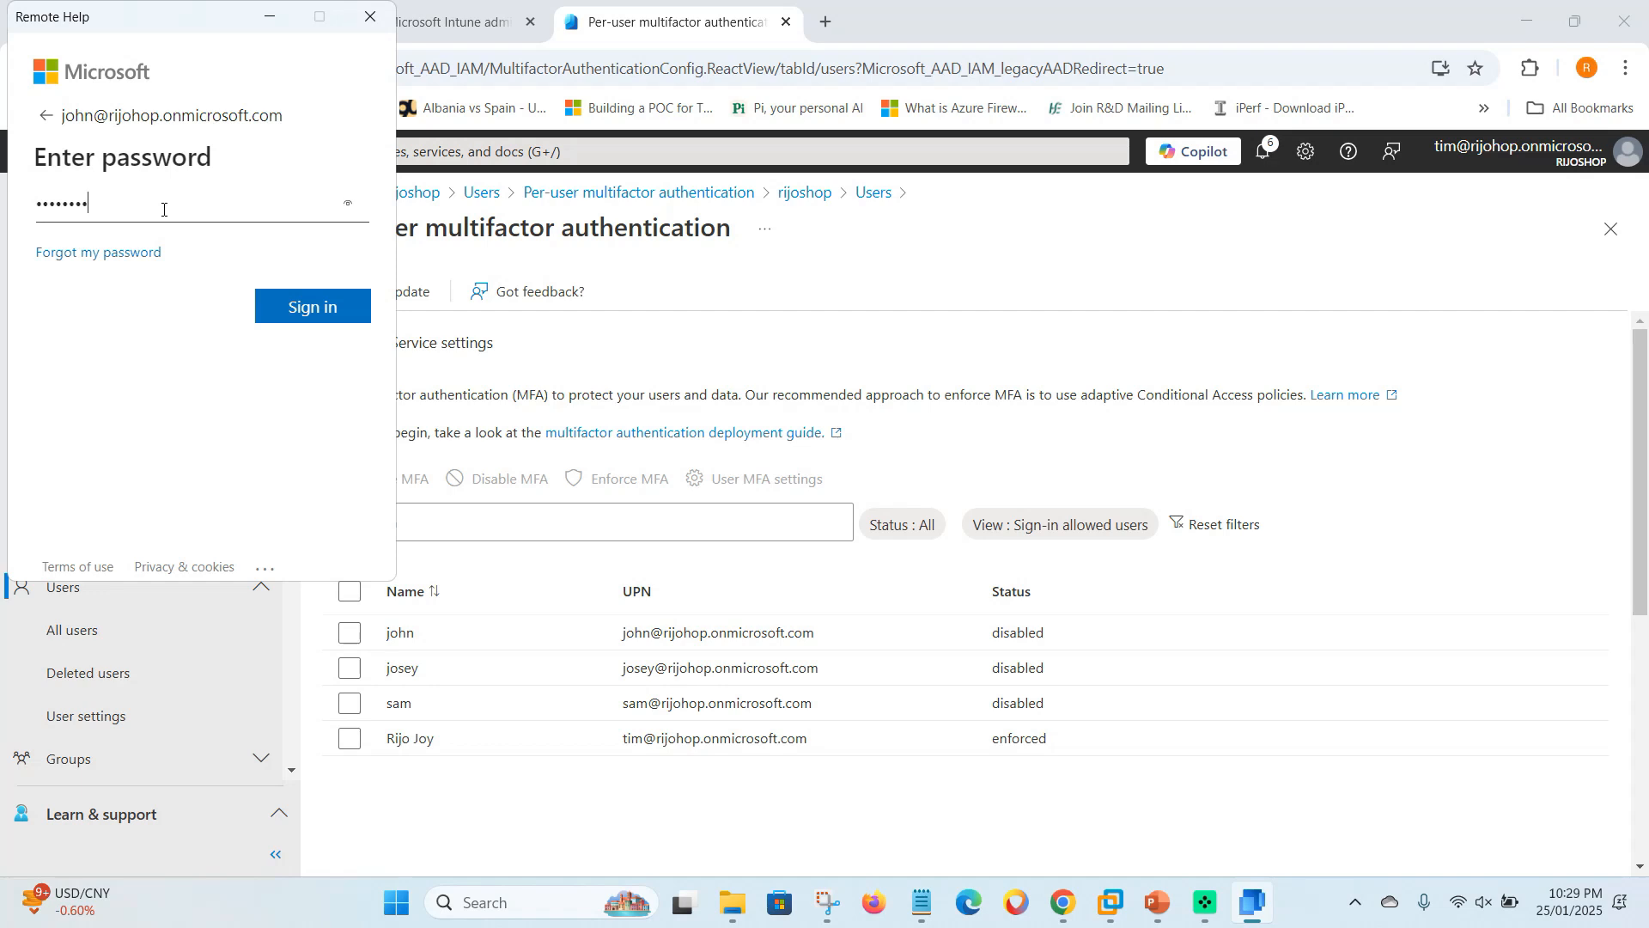
pyautogui.write('••')
pyautogui.click(302, 307)
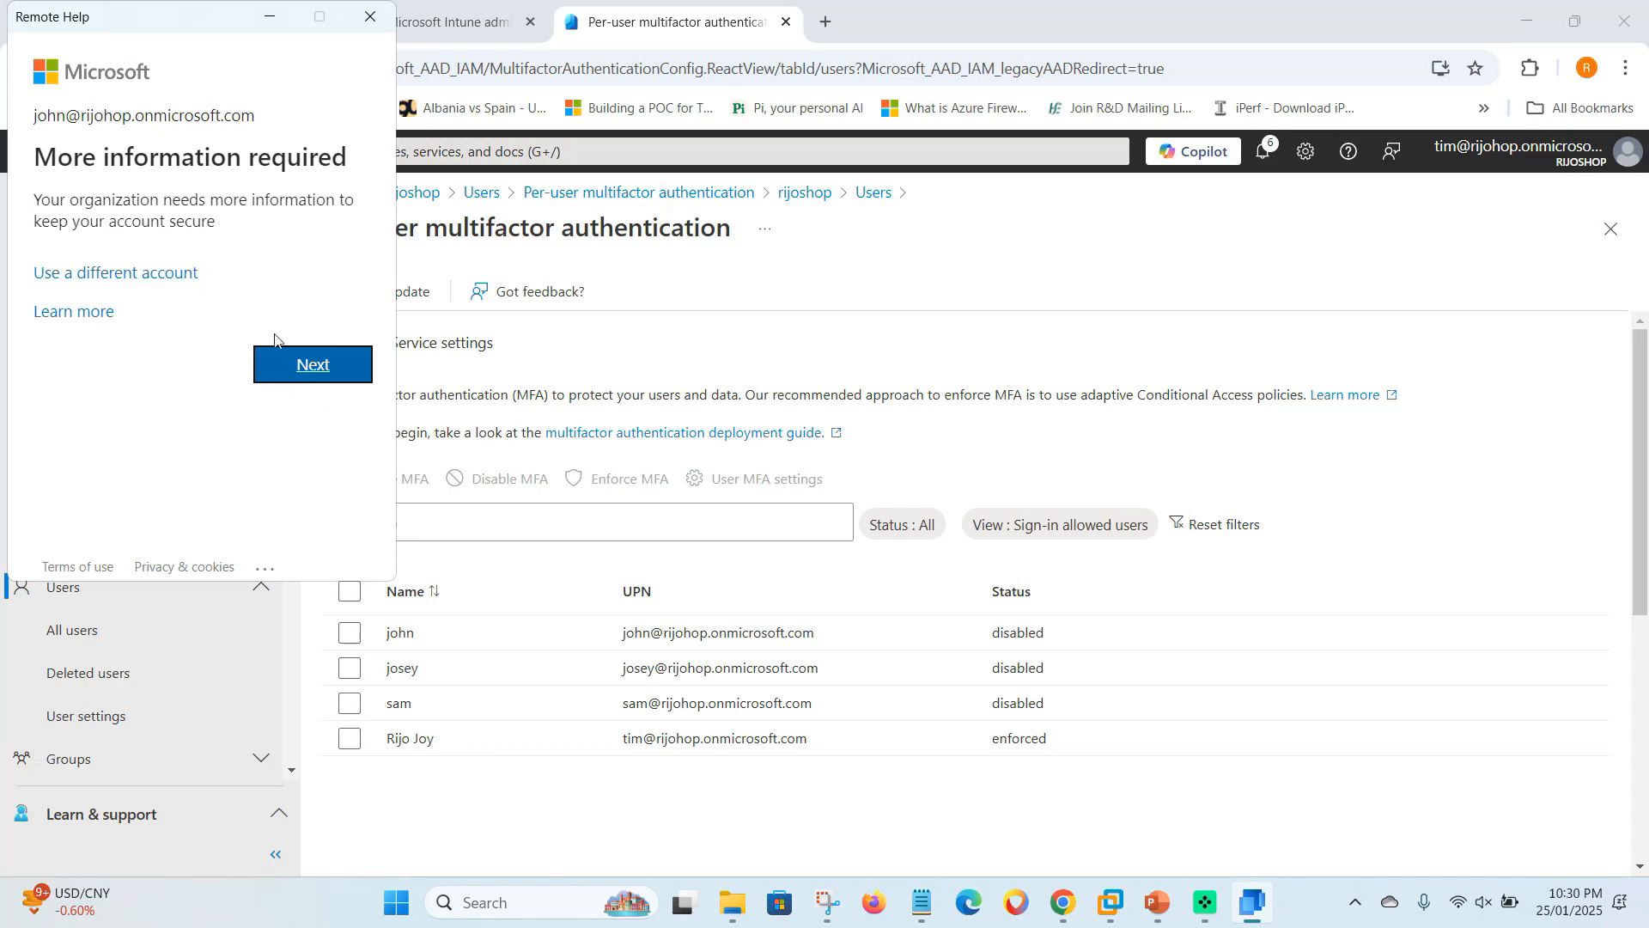
pyautogui.click(370, 16)
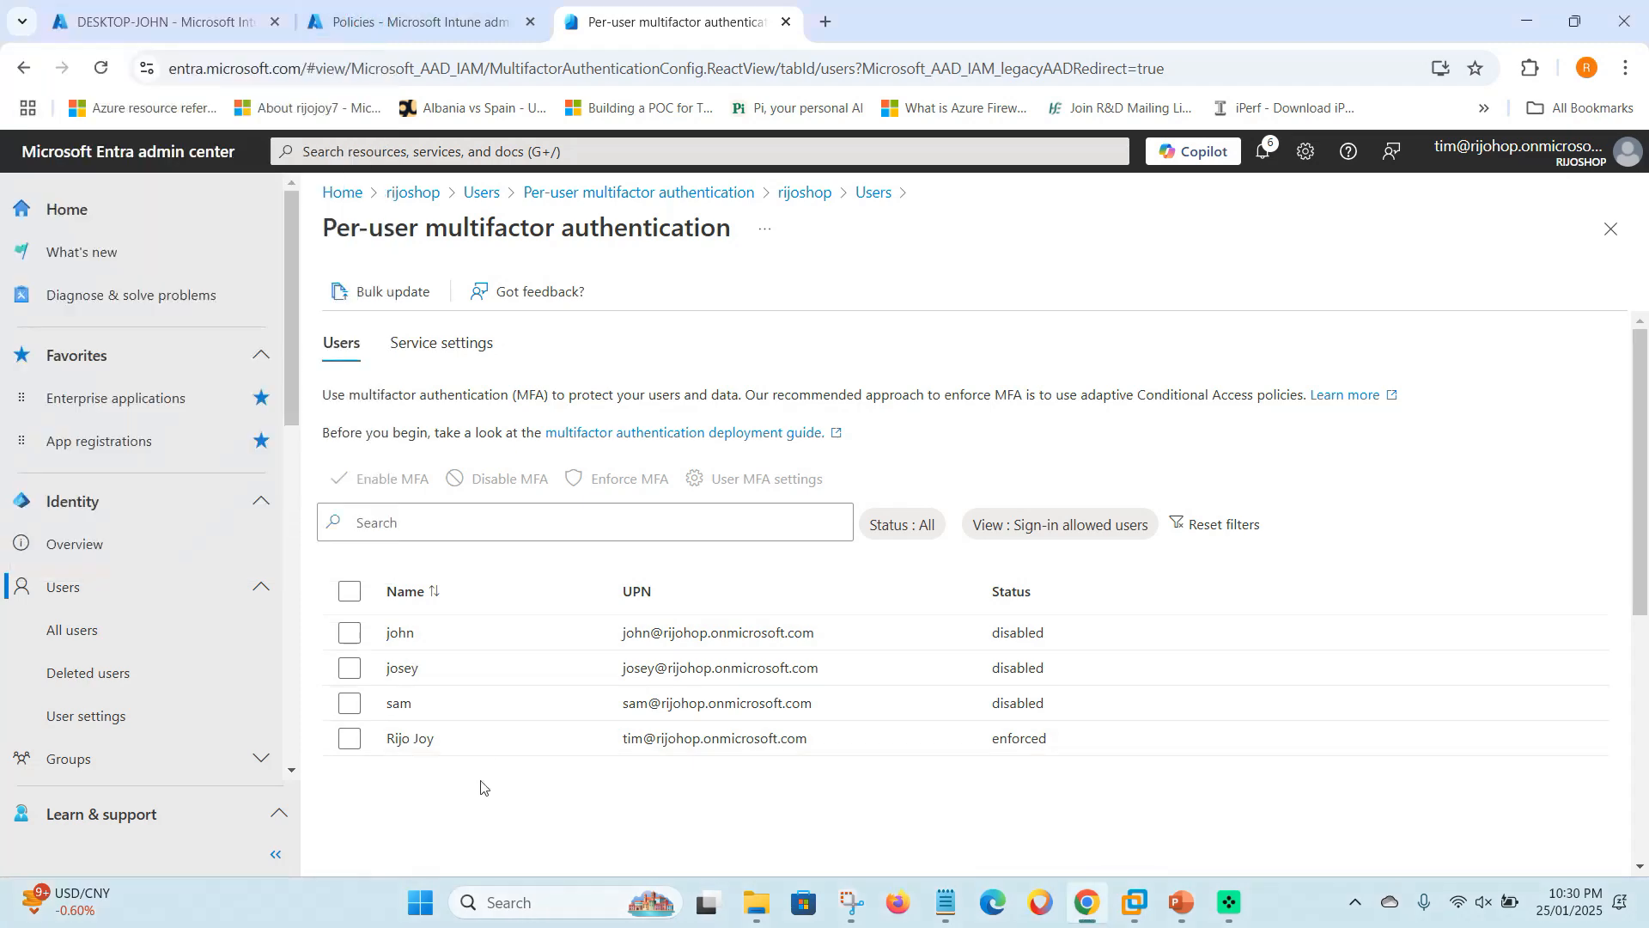
# - Relaunch Remote Help and sign in with the second test account, correcting the mistyped password
pyautogui.click(510, 902)
pyautogui.write('re')
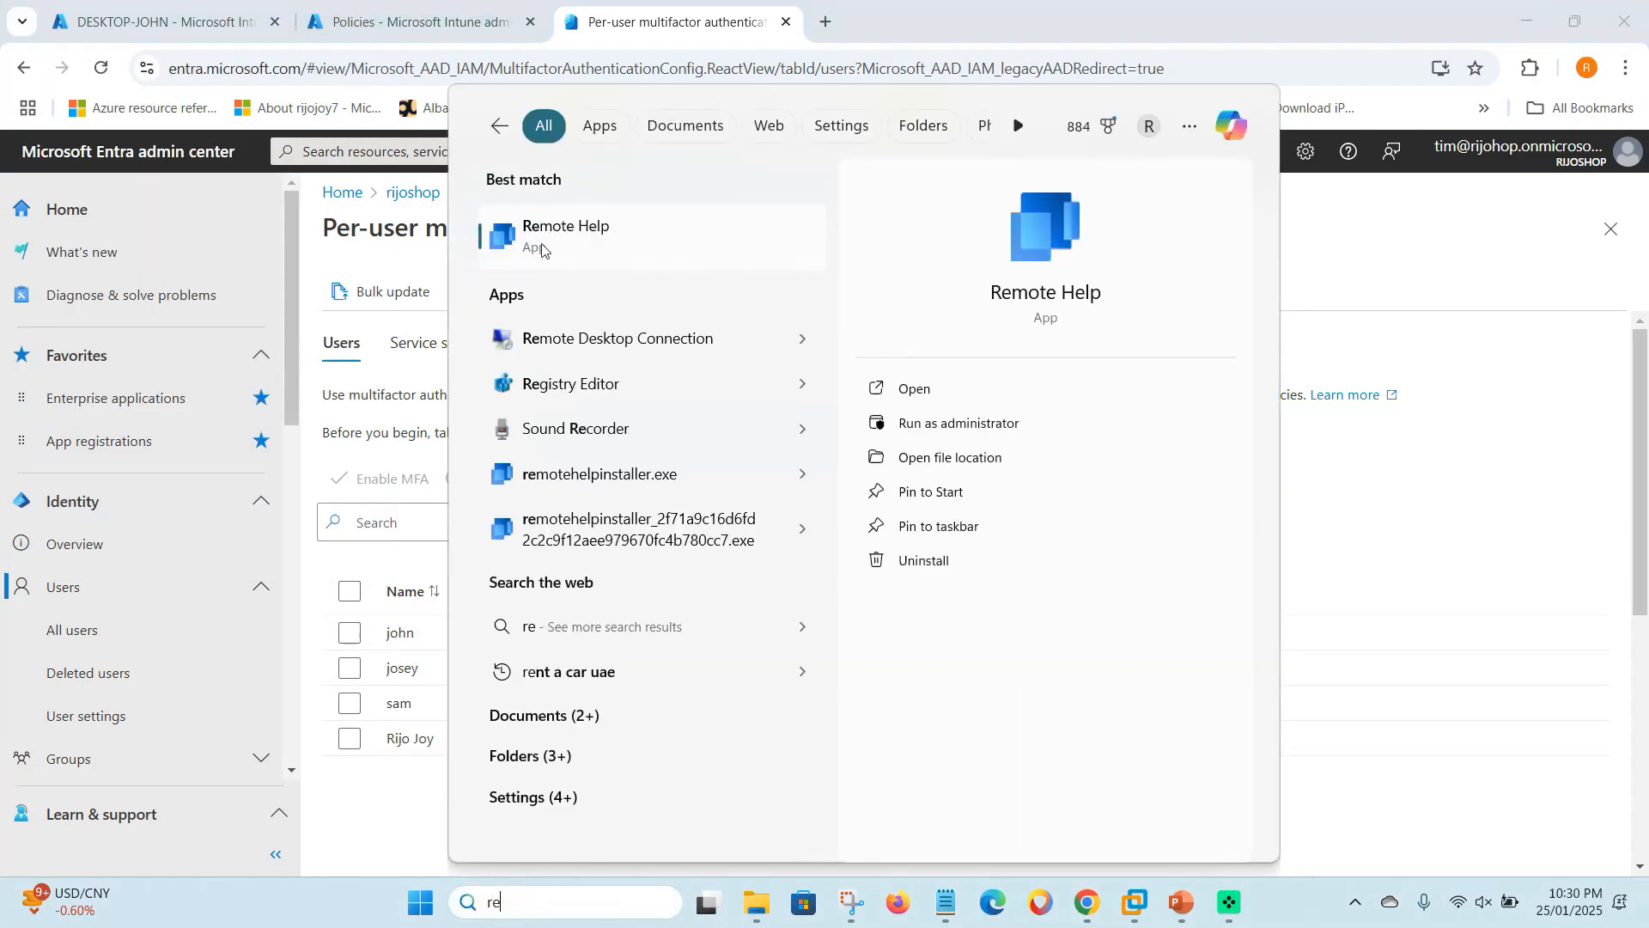
pyautogui.press('Return')
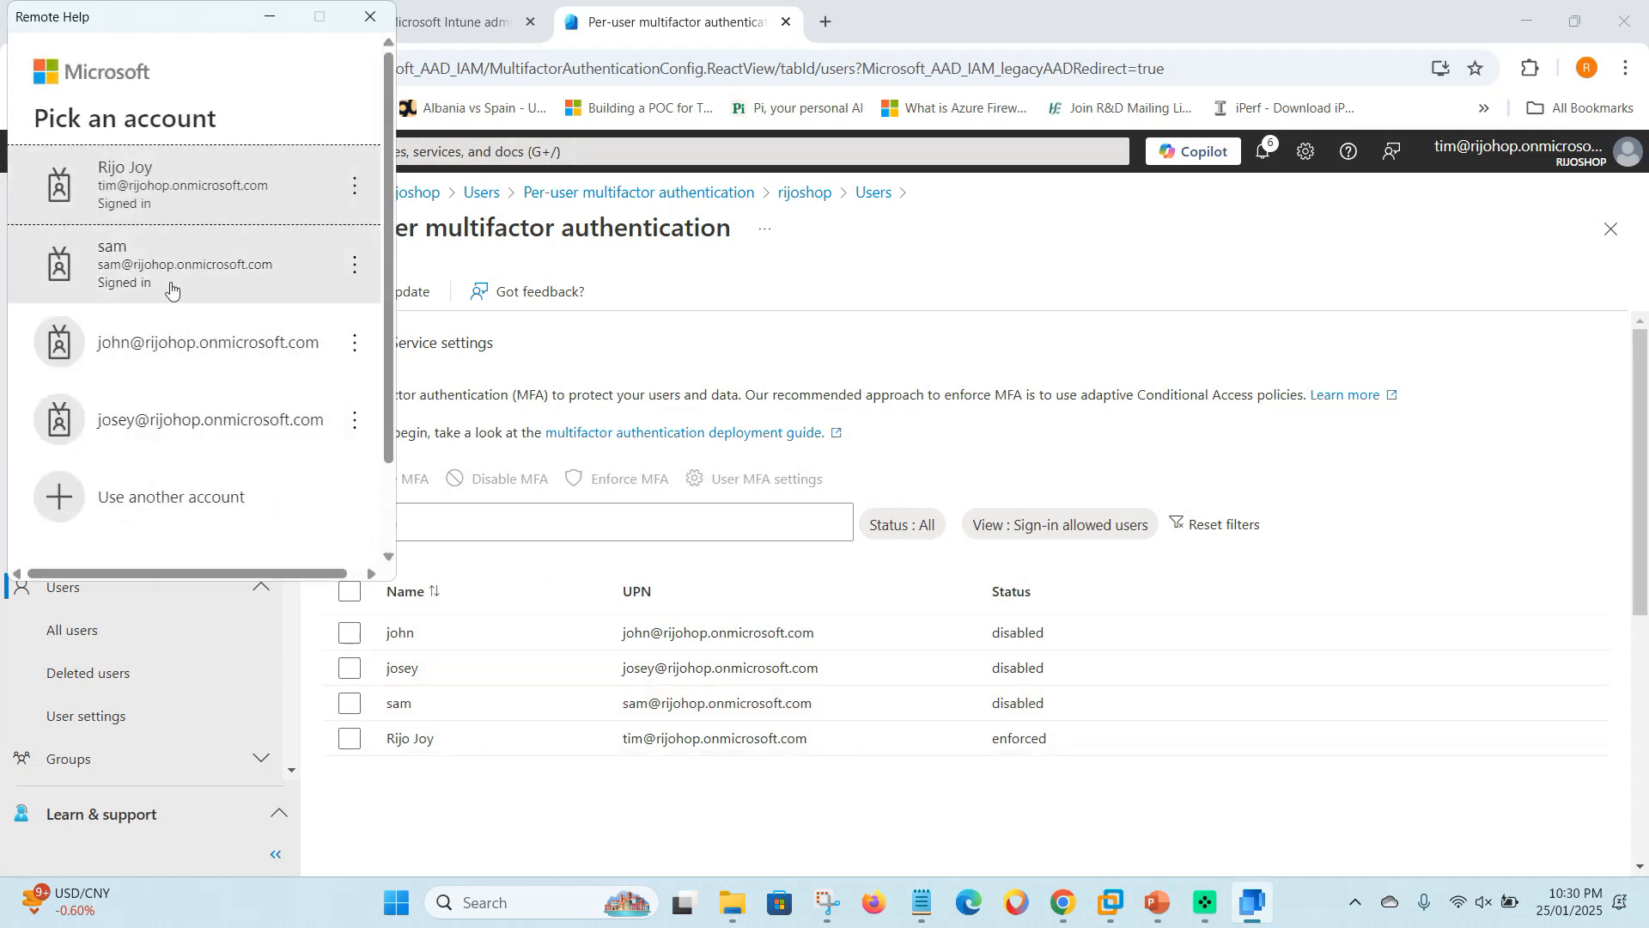
pyautogui.click(172, 438)
pyautogui.click(89, 203)
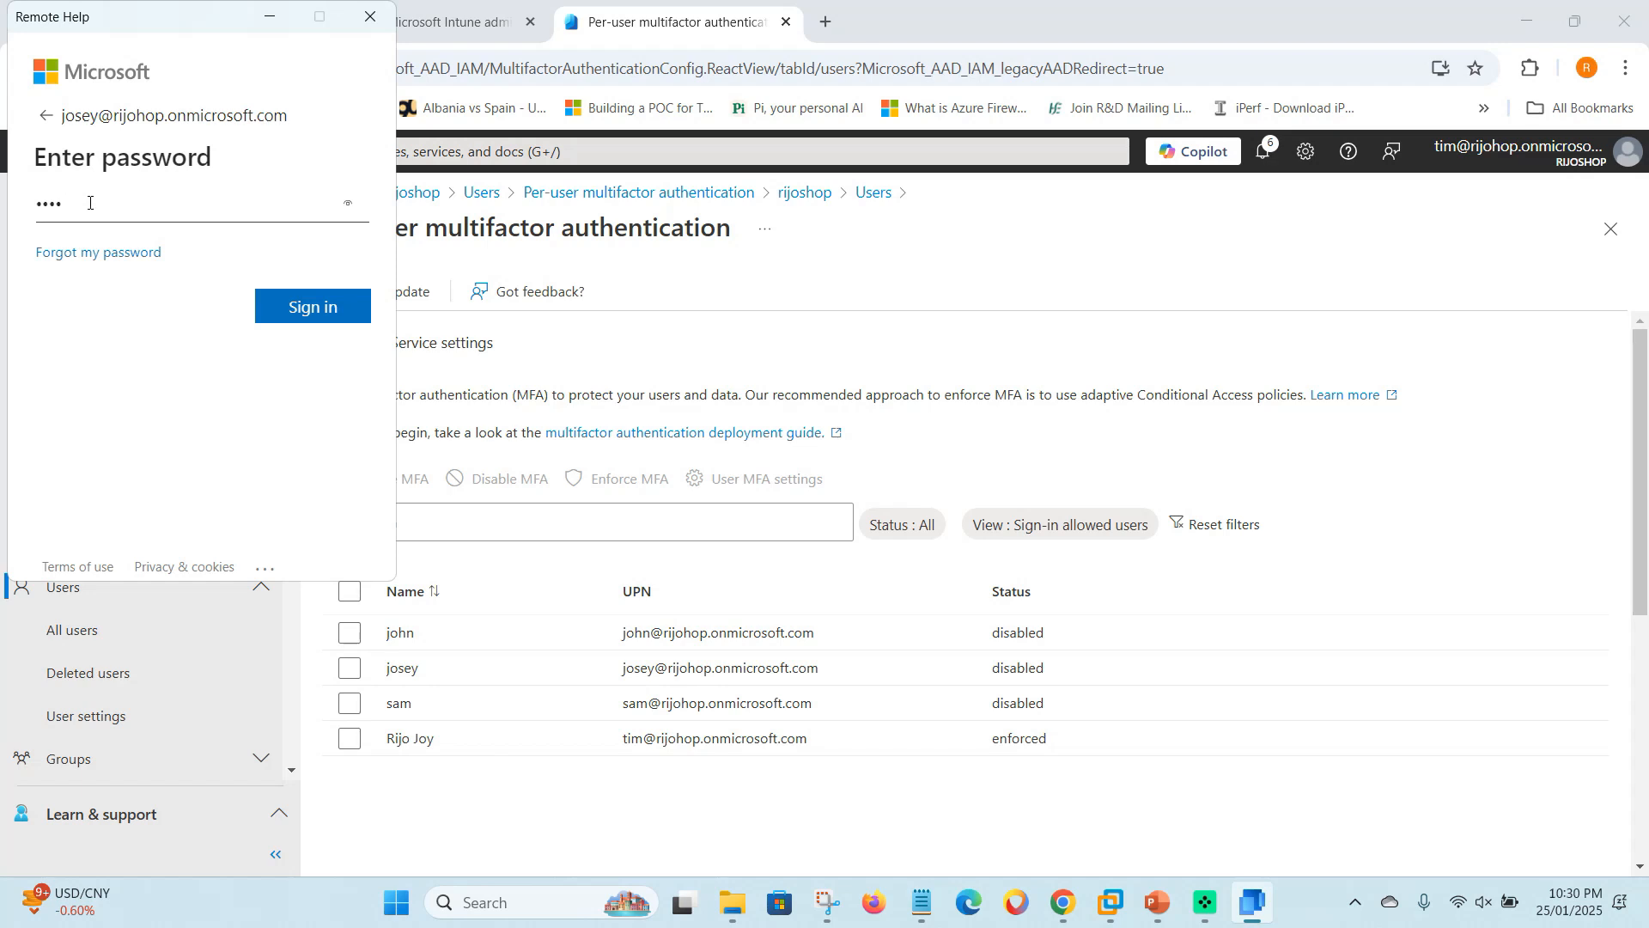
pyautogui.press('BackSpace')
pyautogui.press('BackSpace')
pyautogui.press('BackSpace')
pyautogui.write('P')
pyautogui.press('Return')
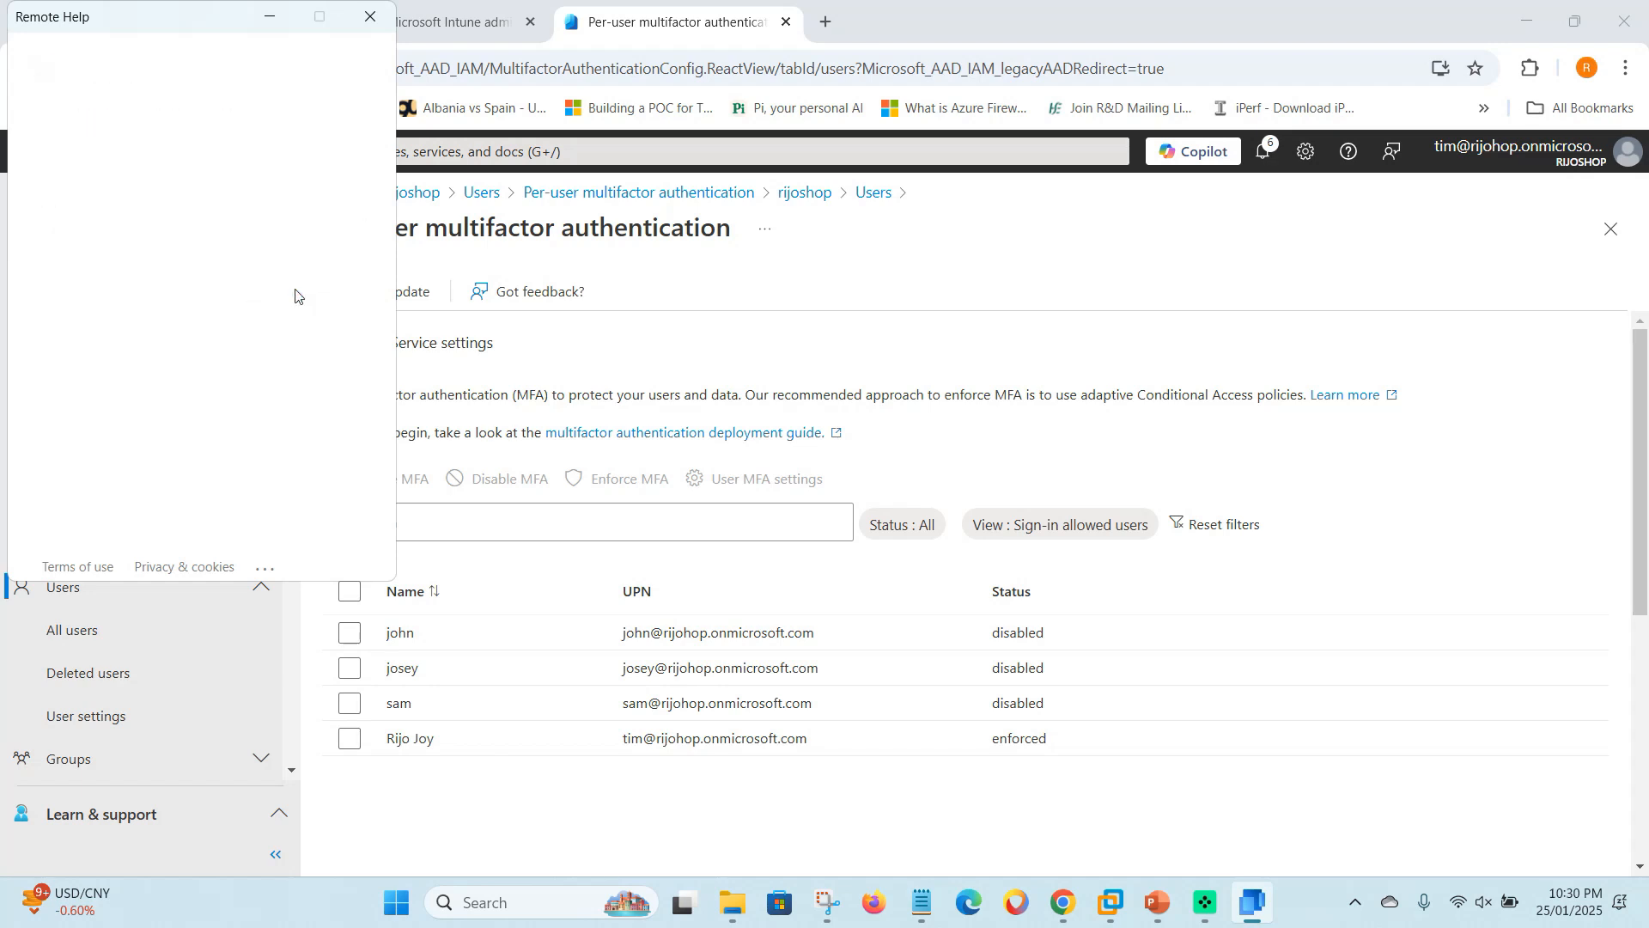
# - Highlight the signed-in account's address, then choose to stay signed in on this device
pyautogui.moveTo(34, 126); pyautogui.dragTo(262, 124)
pyautogui.click(157, 220)
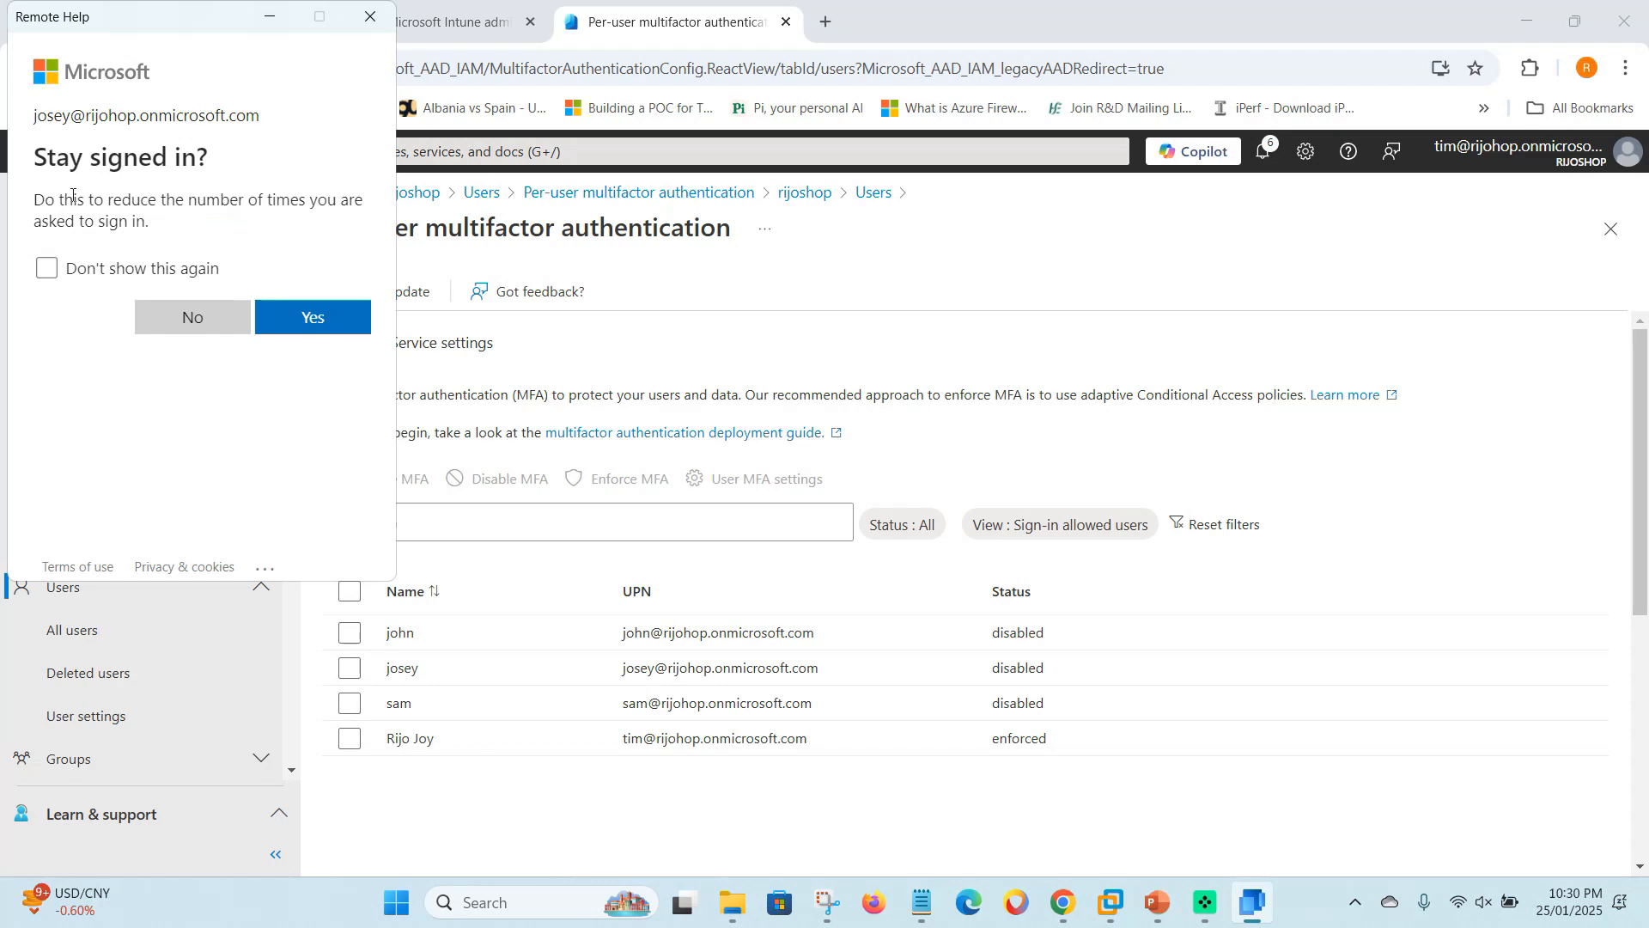
pyautogui.moveTo(41, 128); pyautogui.dragTo(243, 170)
pyautogui.click(232, 194)
pyautogui.click(297, 319)
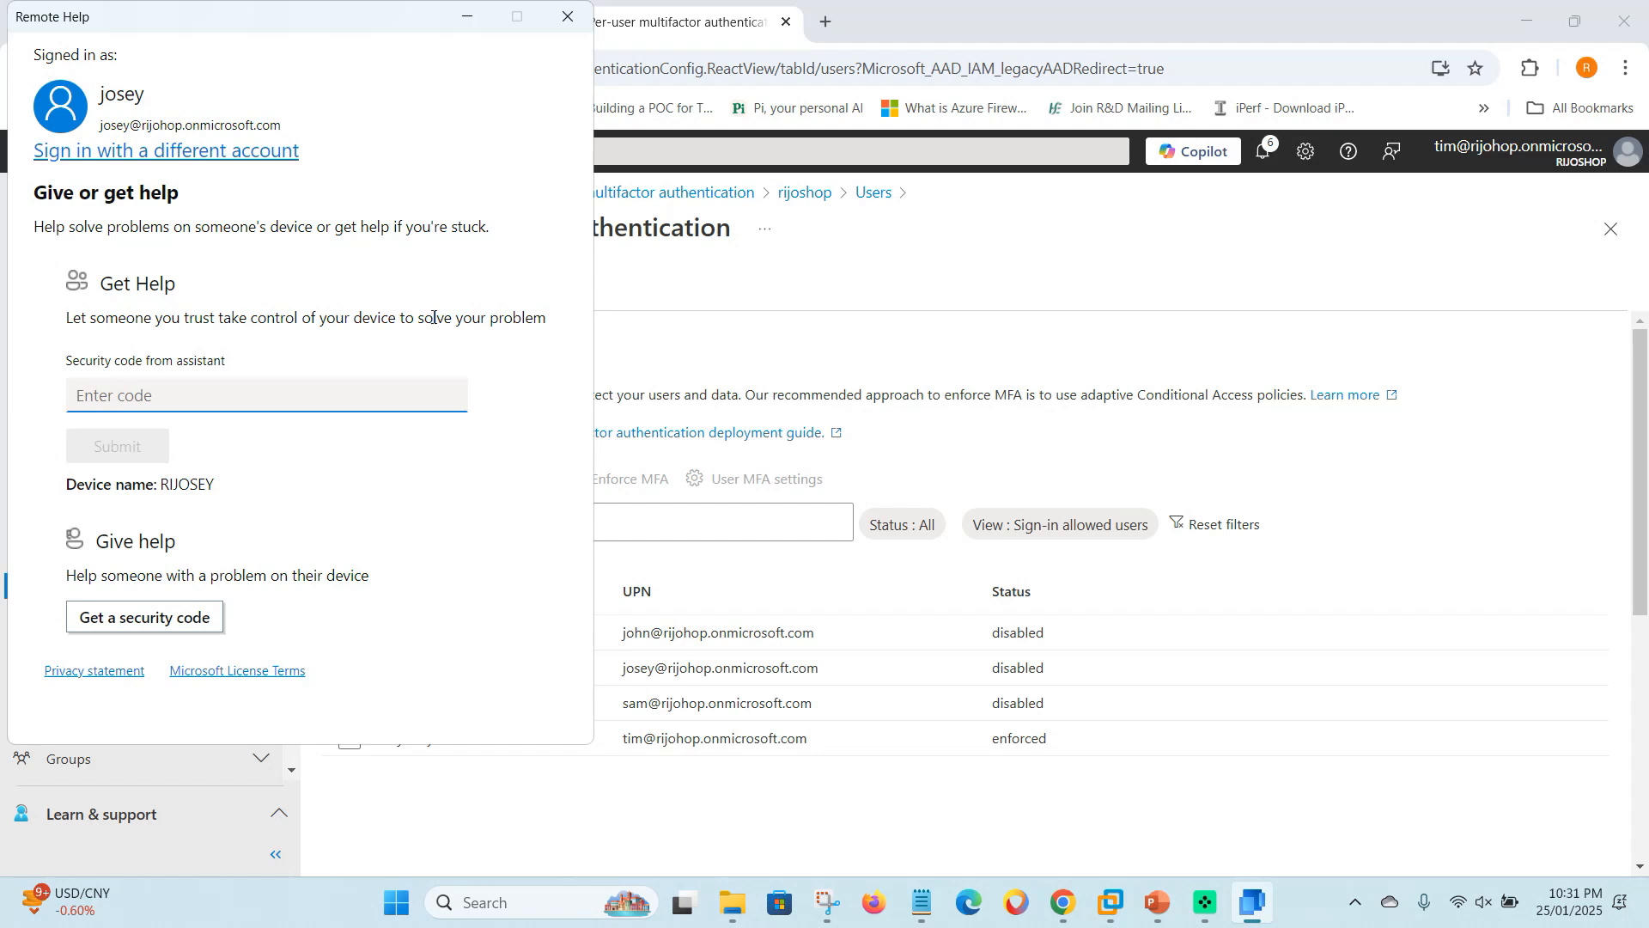
# - Sign out one of the listed accounts in Remote Help and close the window
pyautogui.click(200, 153)
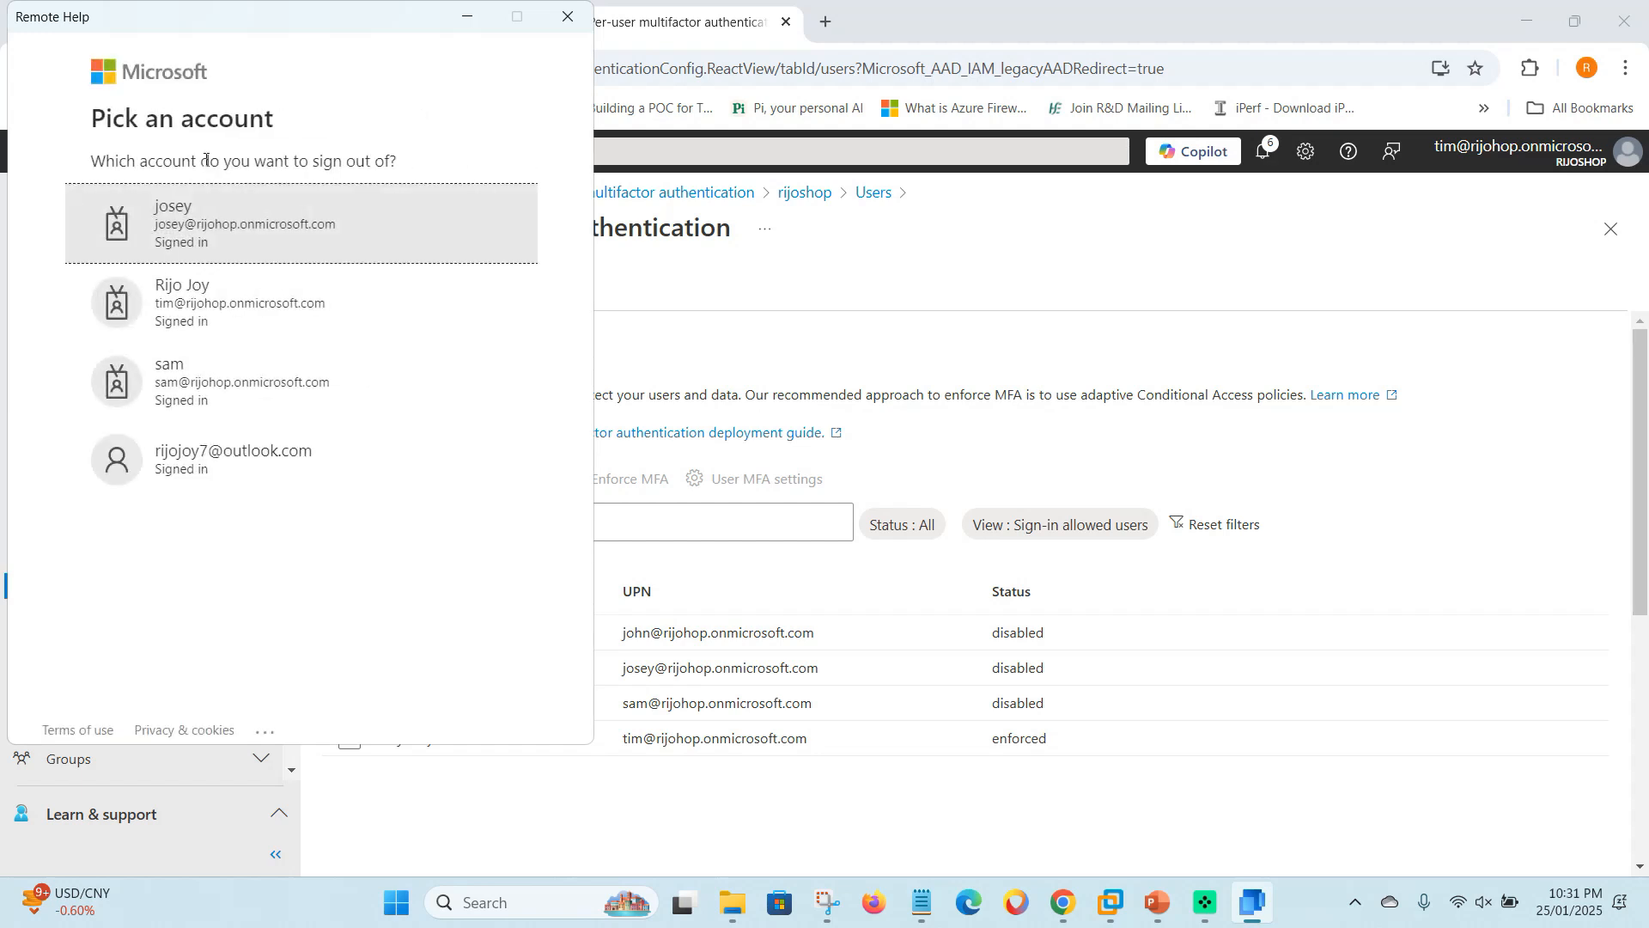
pyautogui.click(309, 382)
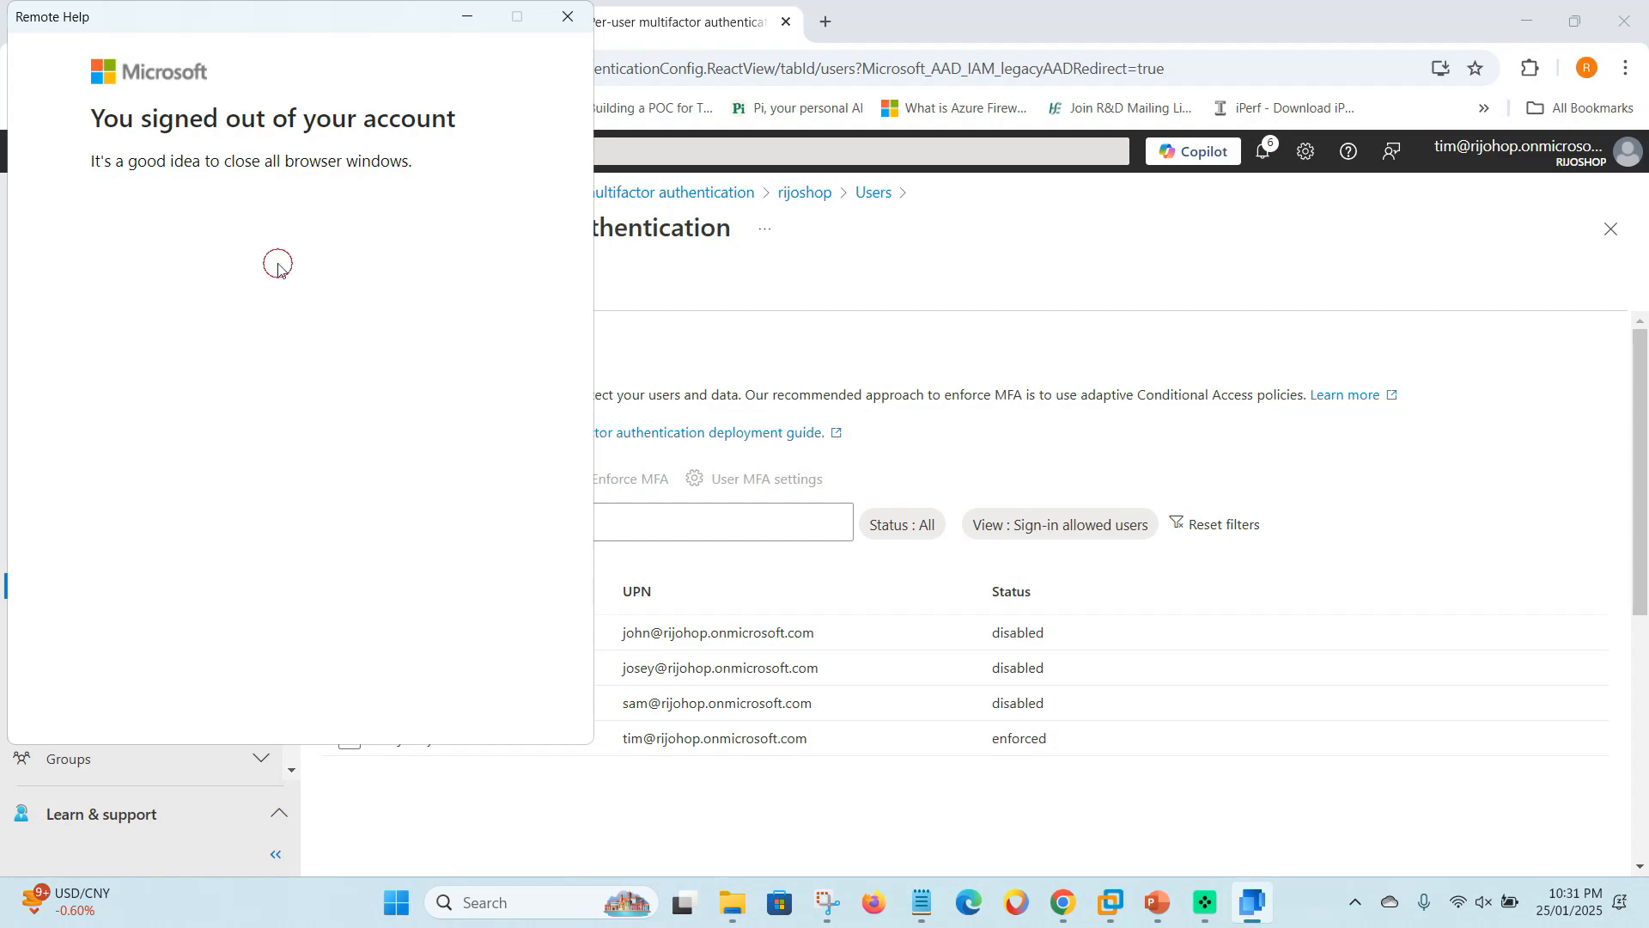
pyautogui.click(567, 16)
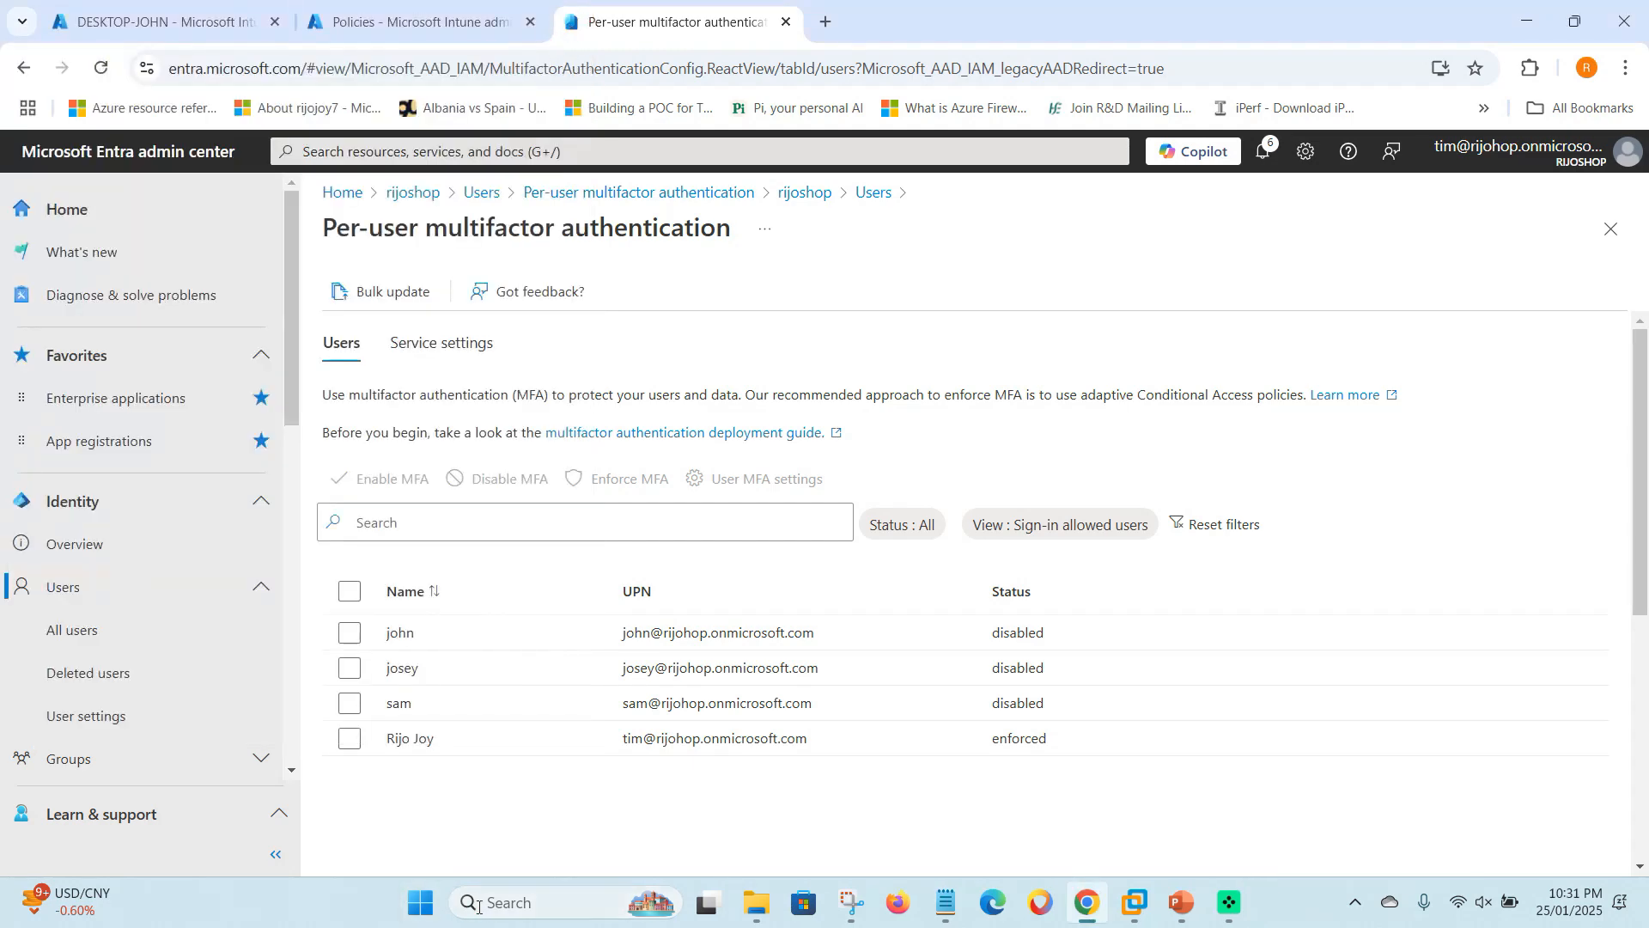
# - Relaunch Remote Help, sign in with a third test account, and minimize the app
pyautogui.click(502, 902)
pyautogui.write('re')
pyautogui.click(592, 226)
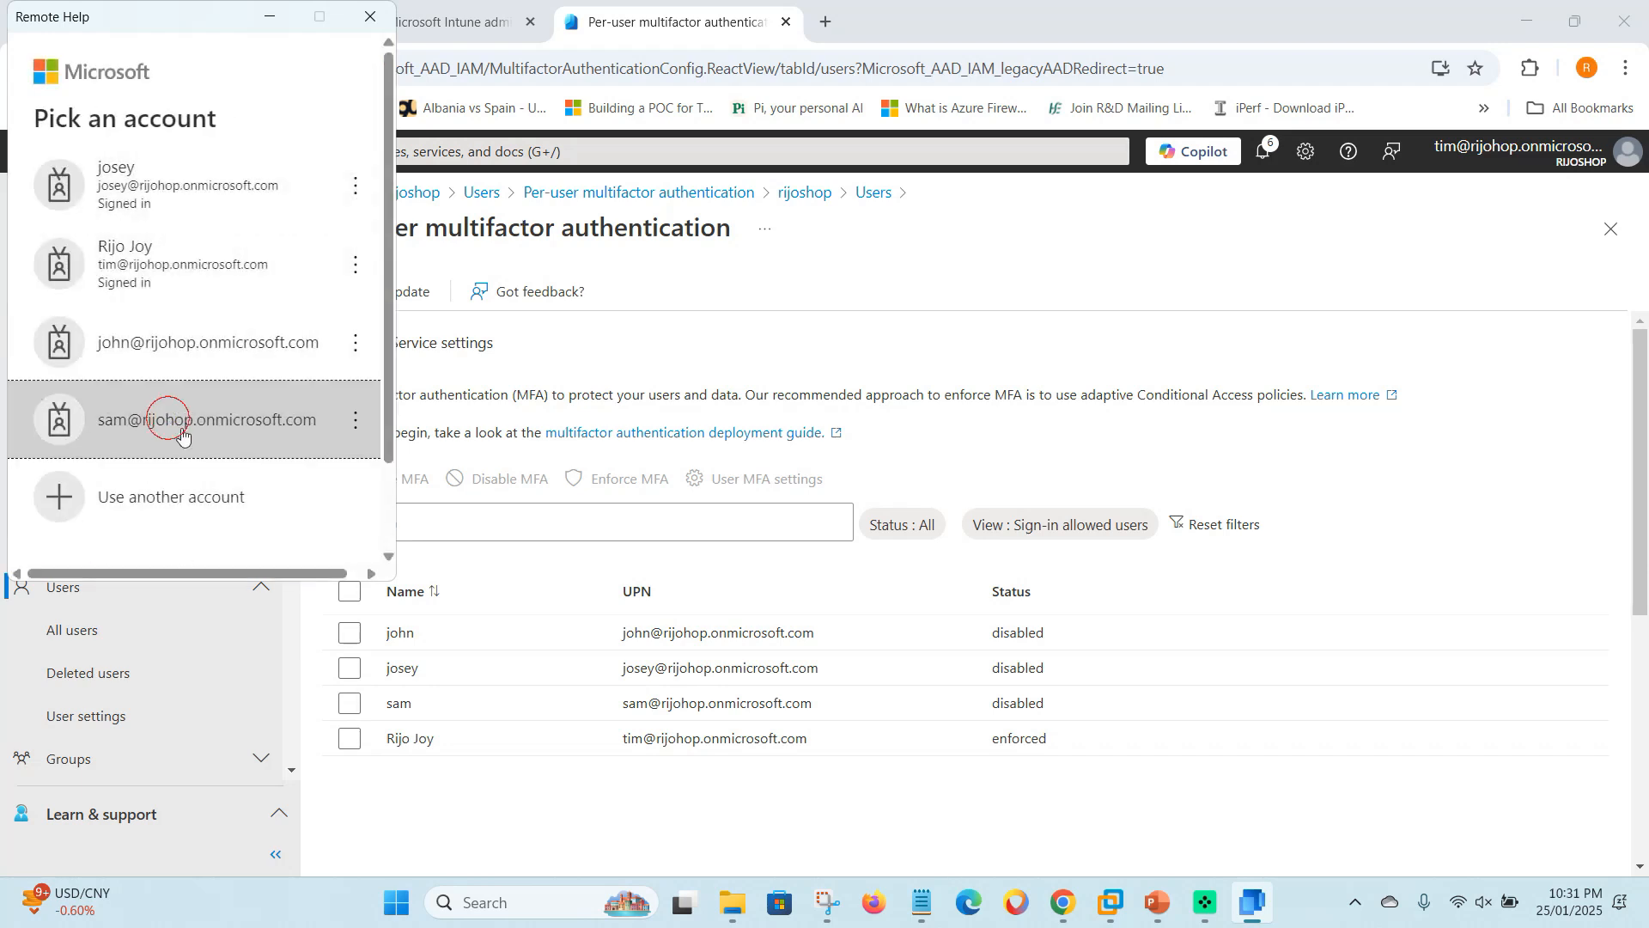
pyautogui.click(172, 421)
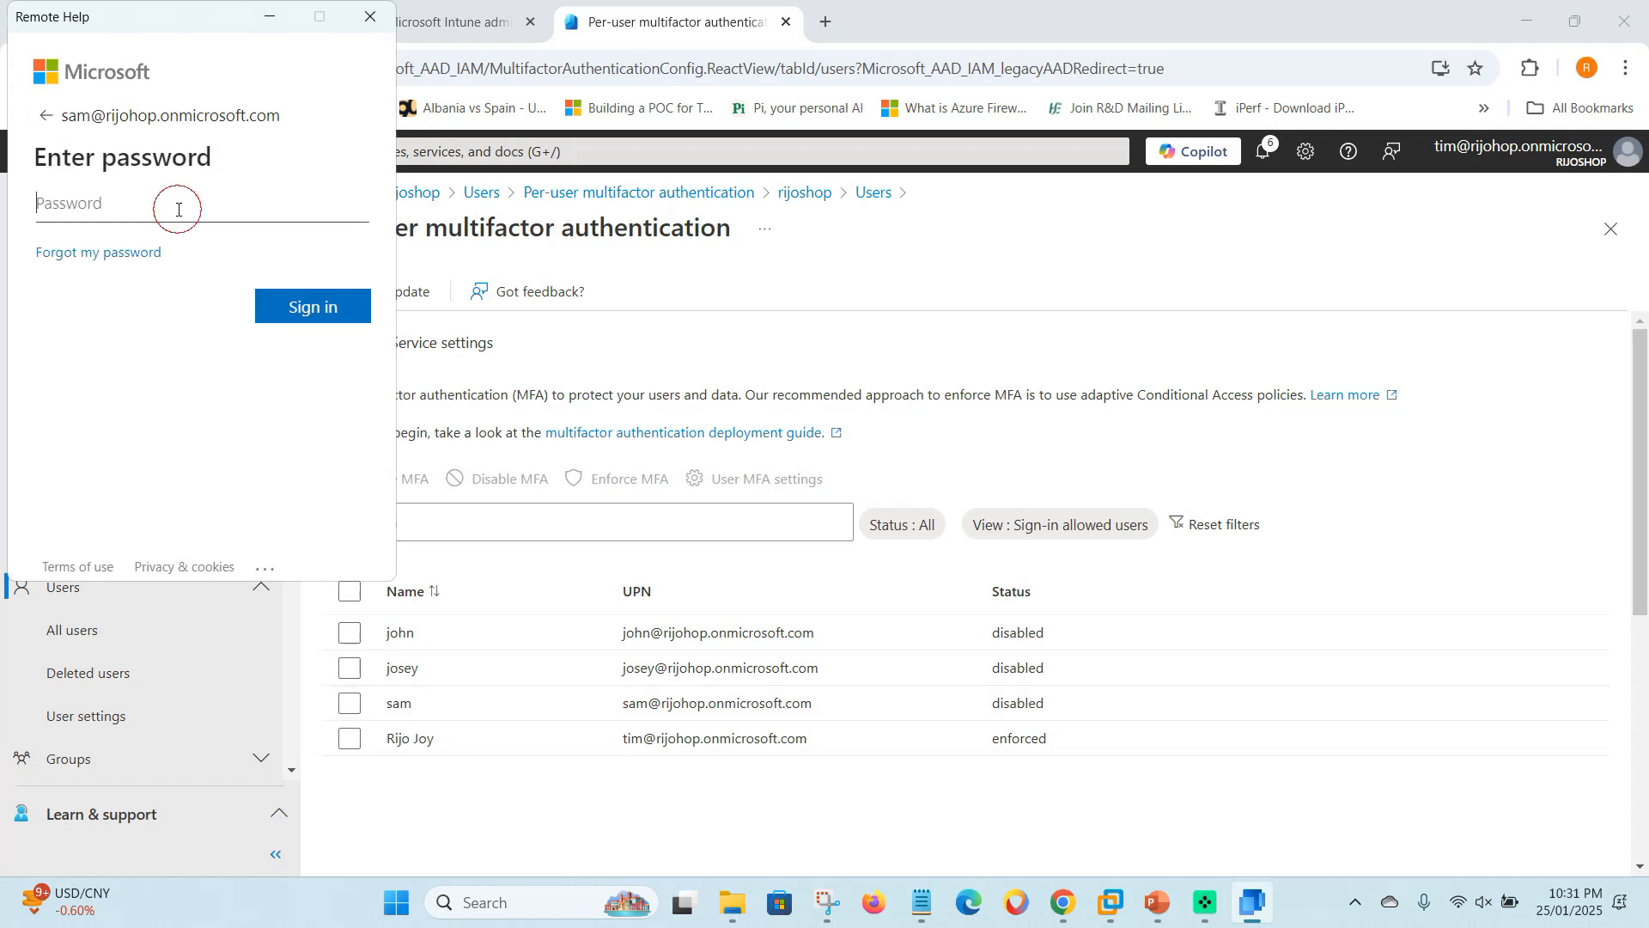
pyautogui.write('•')
pyautogui.click(332, 314)
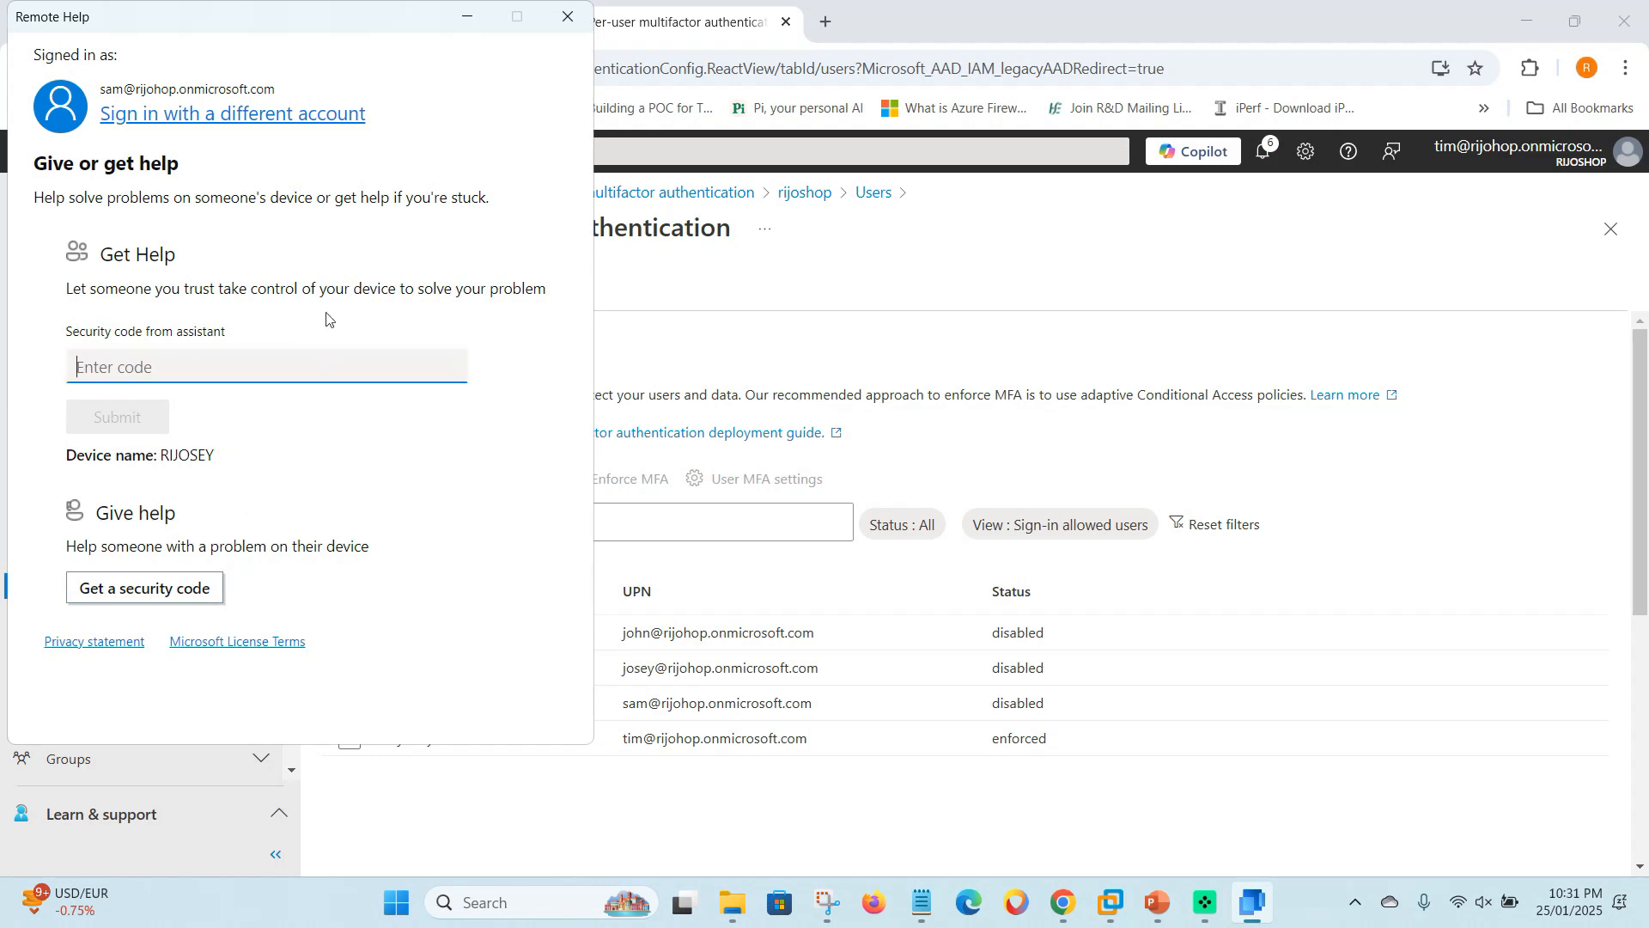
pyautogui.click(467, 19)
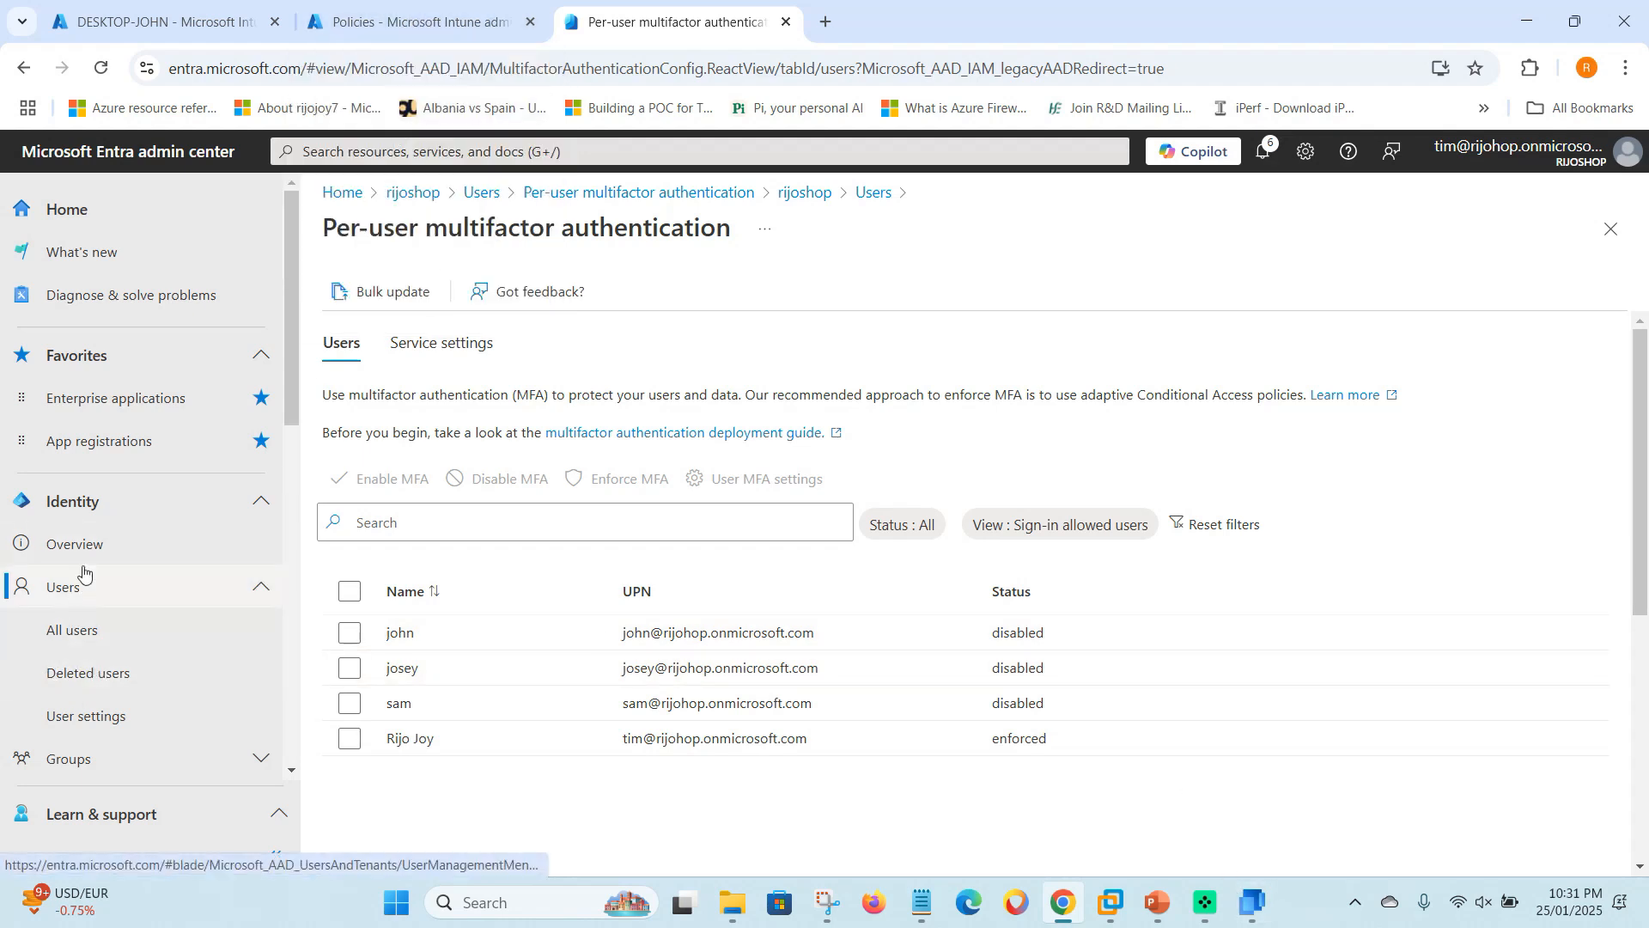
# - Open the member list of the Conditin acces Rempotehelp group from All groups
pyautogui.scroll(-1, 95, 679)
pyautogui.click(103, 653)
pyautogui.click(110, 744)
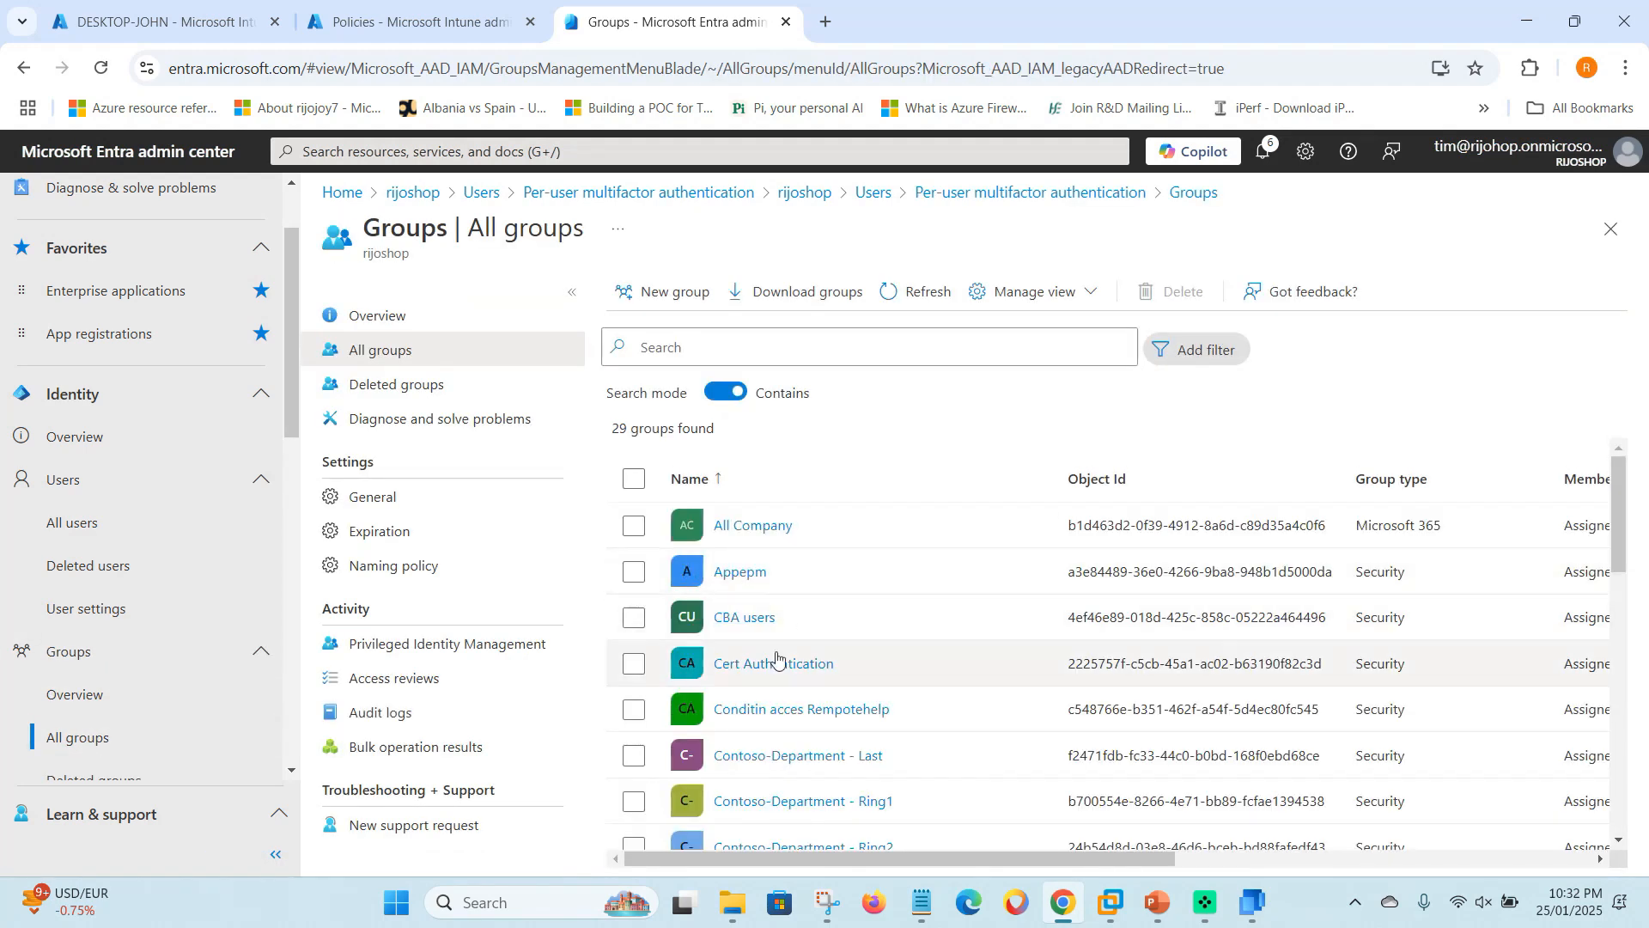
pyautogui.click(823, 711)
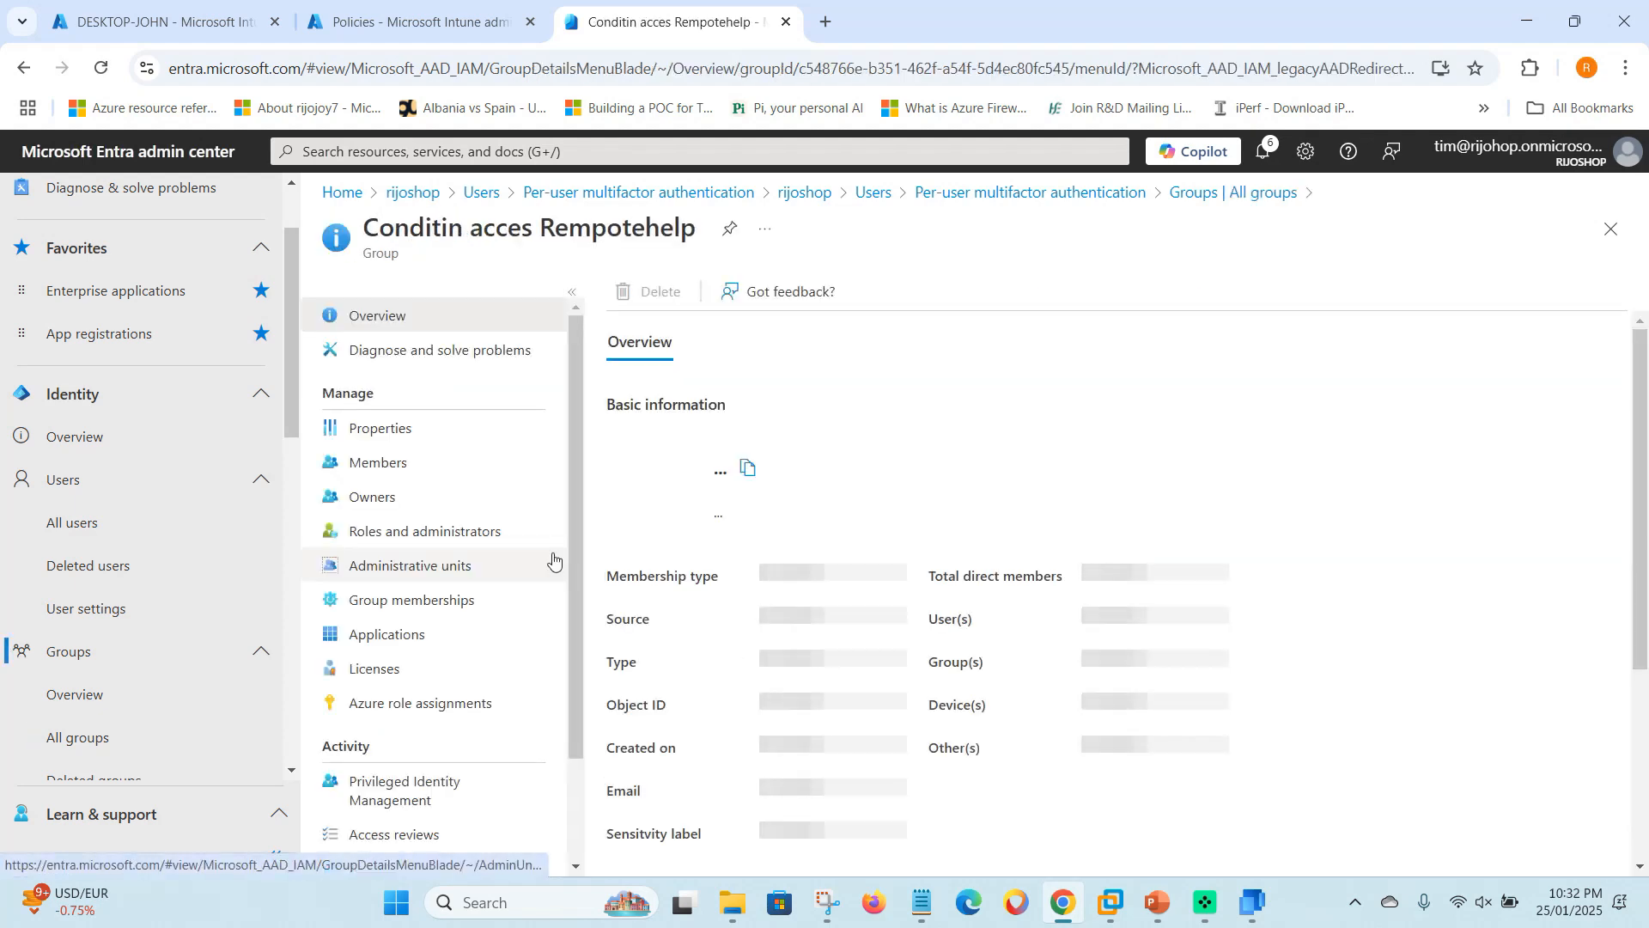
pyautogui.scroll(-3, 936, 515)
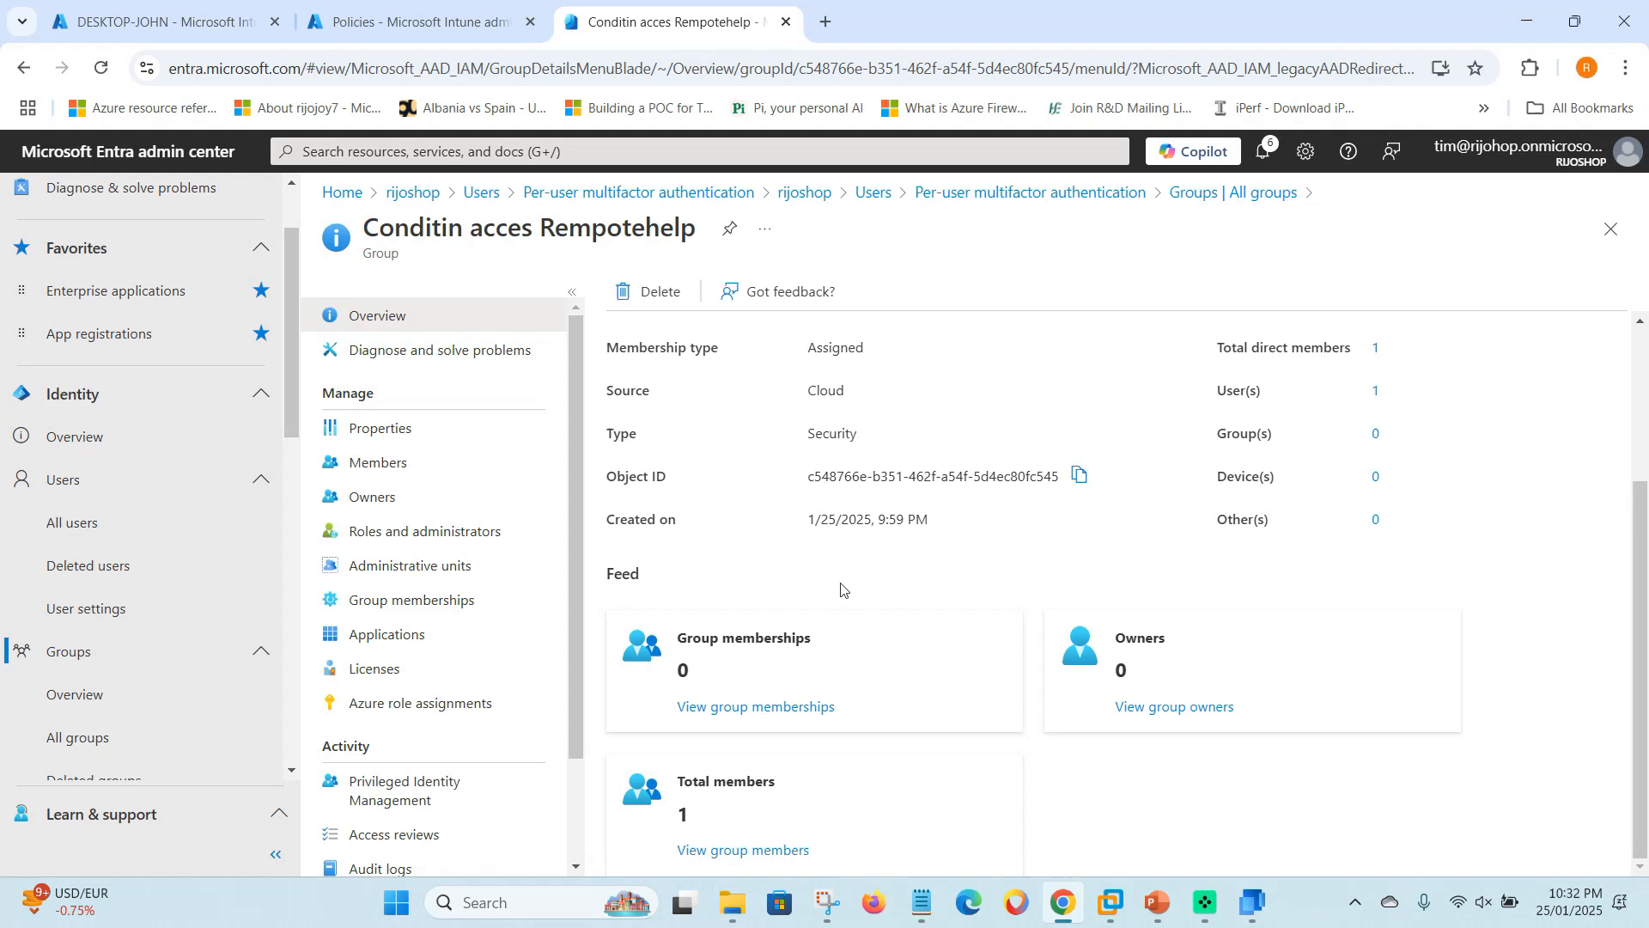
pyautogui.click(712, 849)
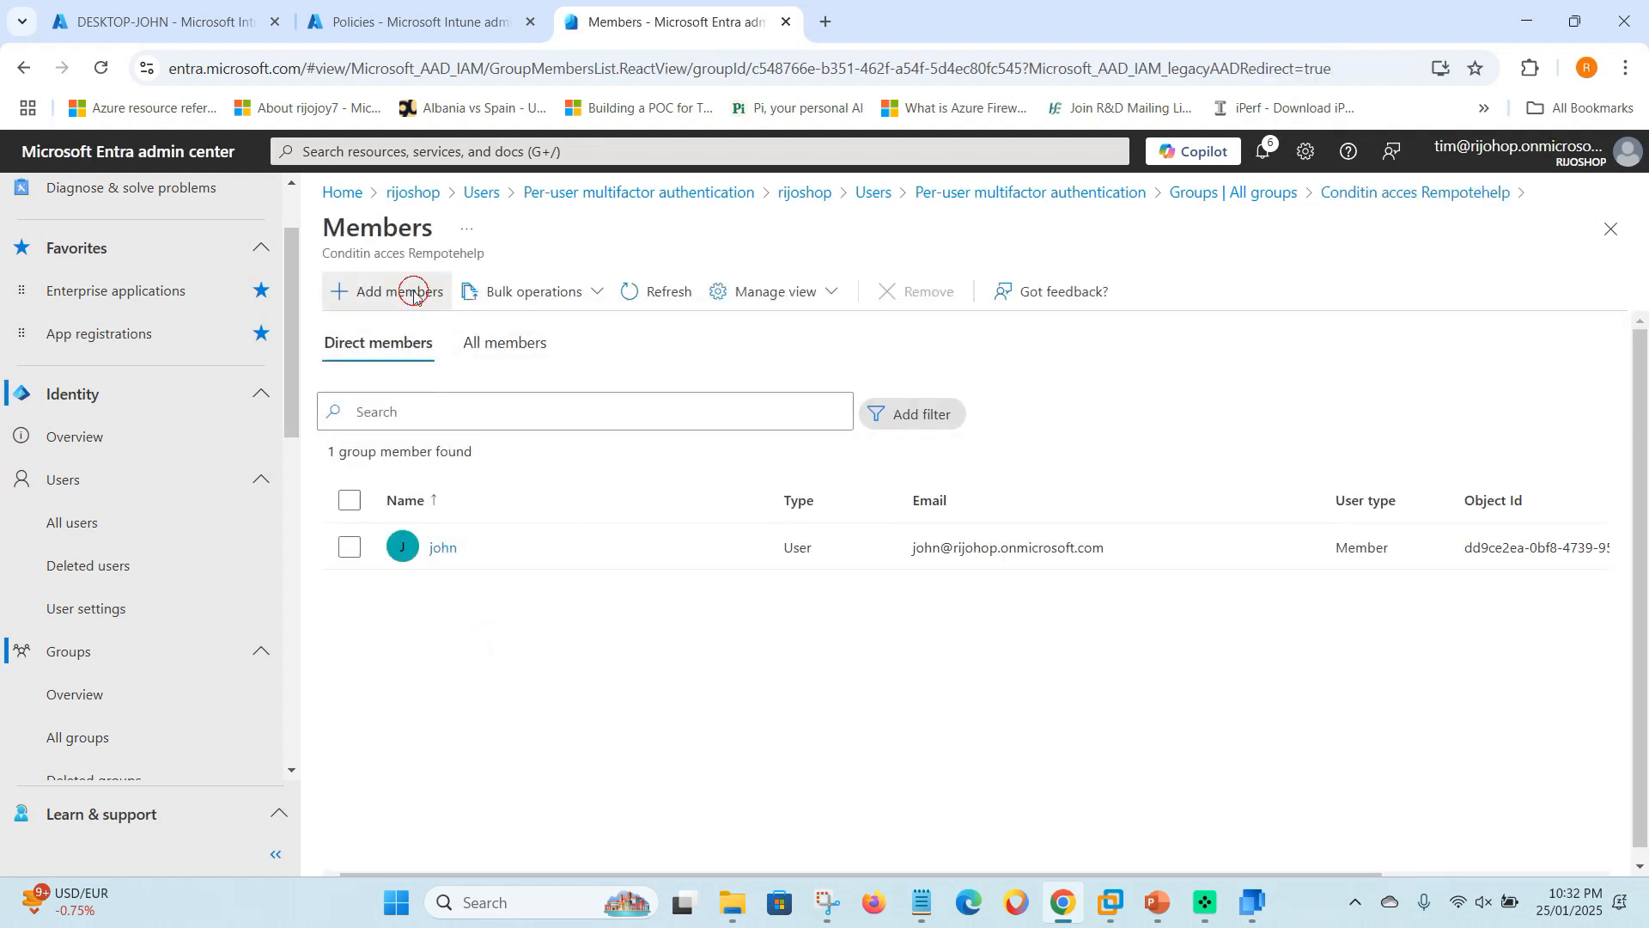
# - Add the test user as a member of the group
pyautogui.click(403, 291)
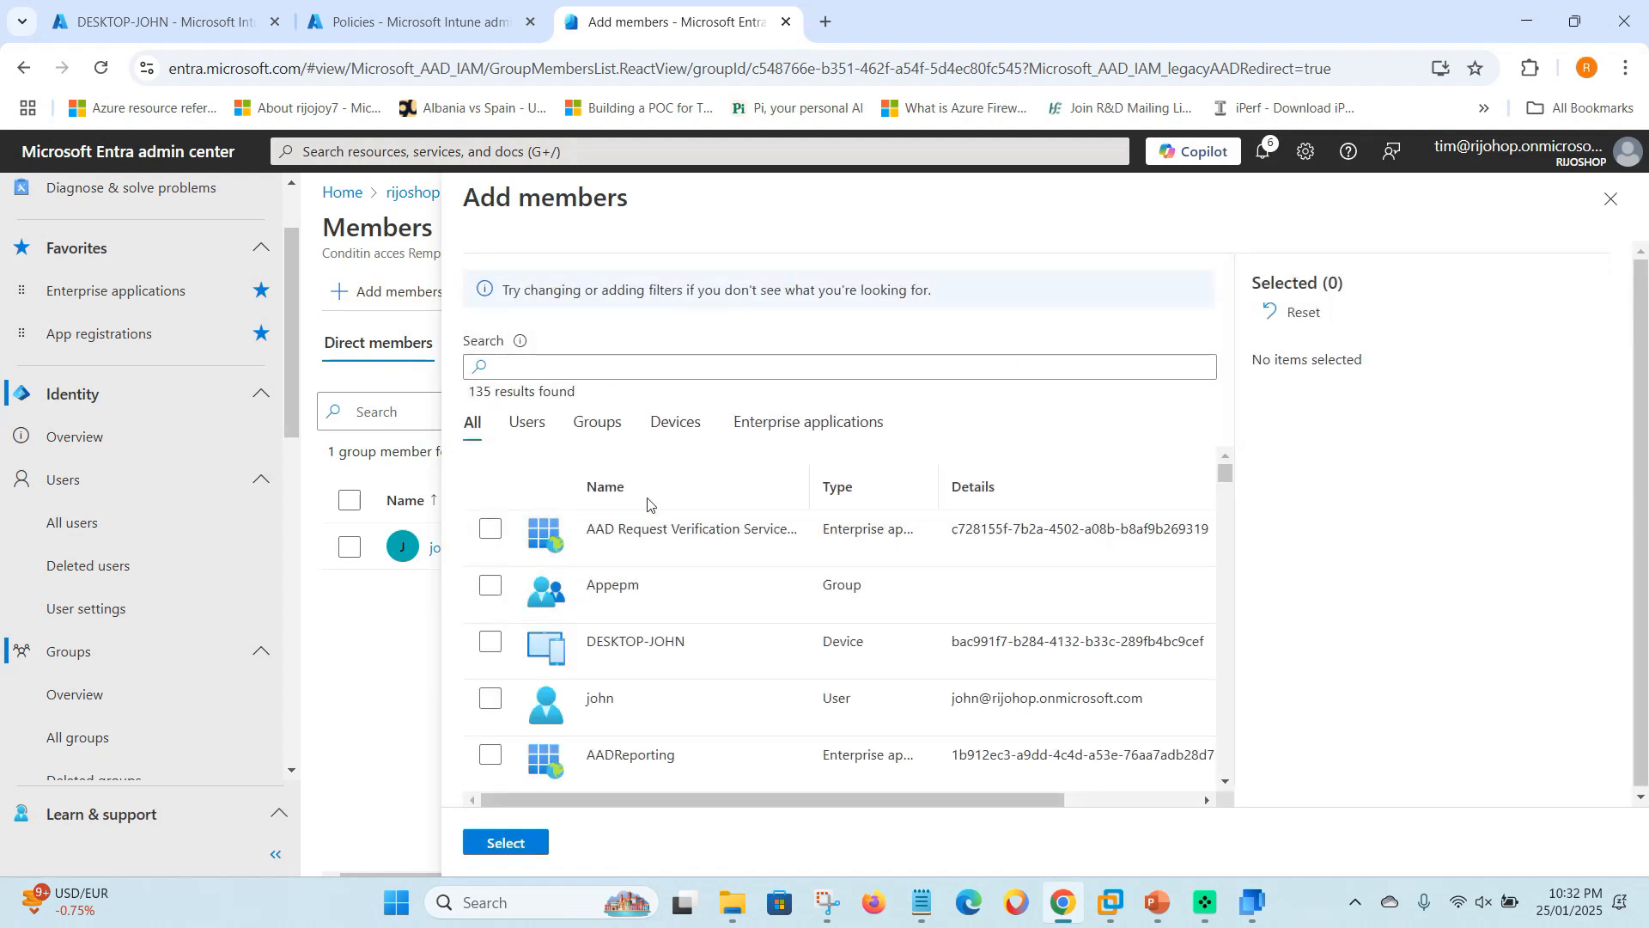
pyautogui.click(538, 435)
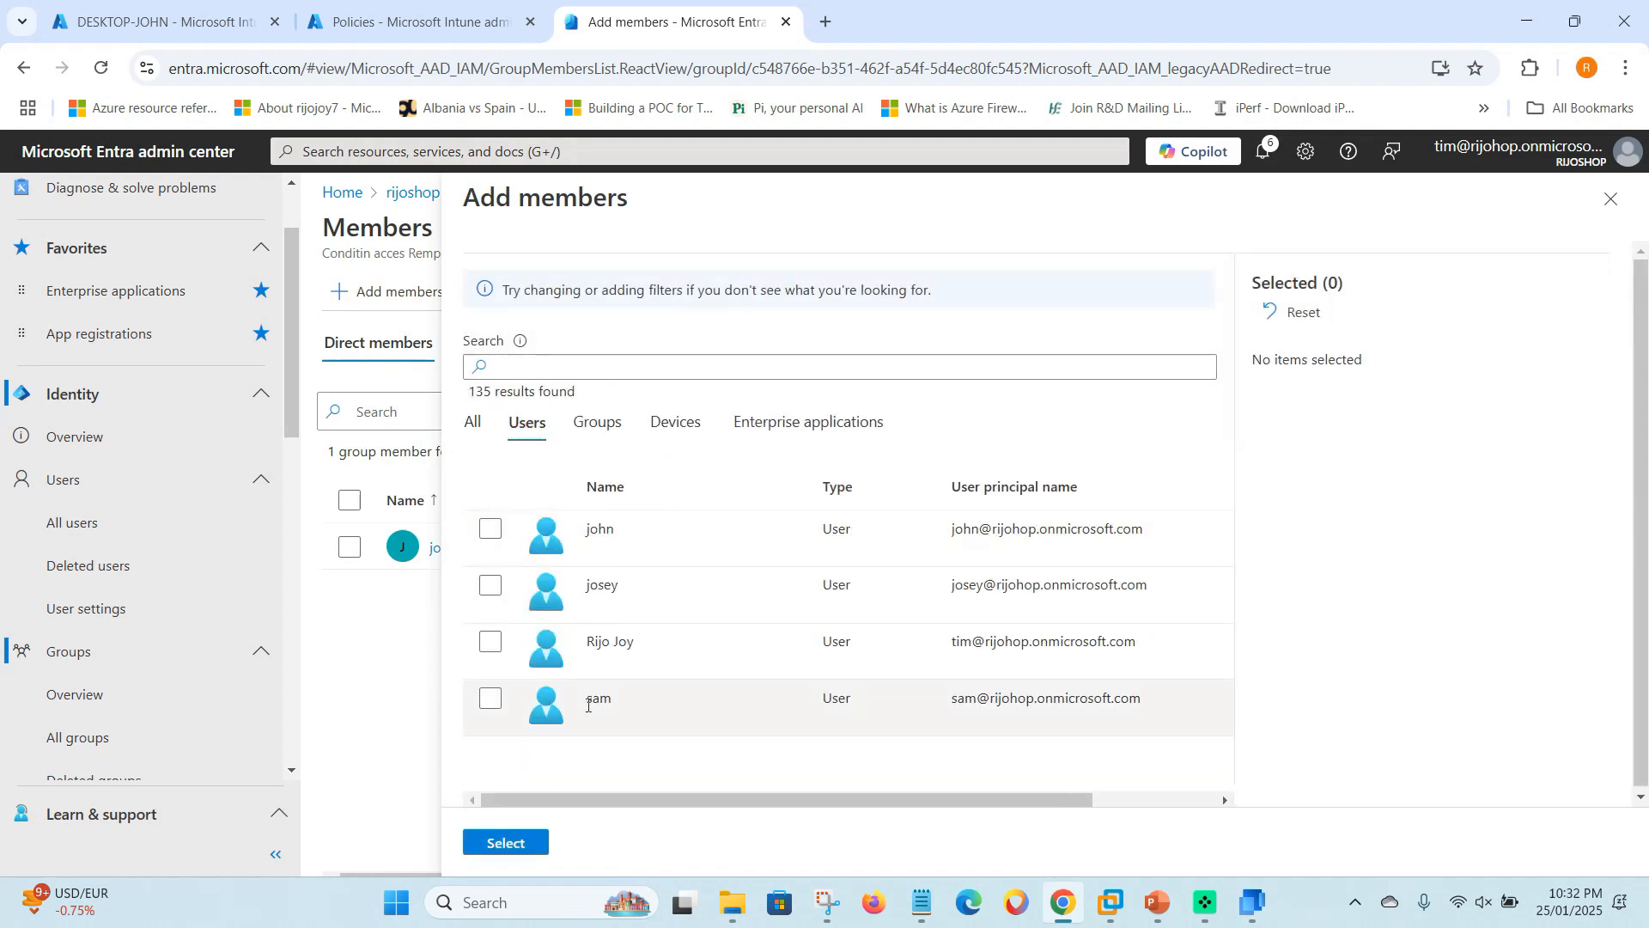
pyautogui.click(489, 585)
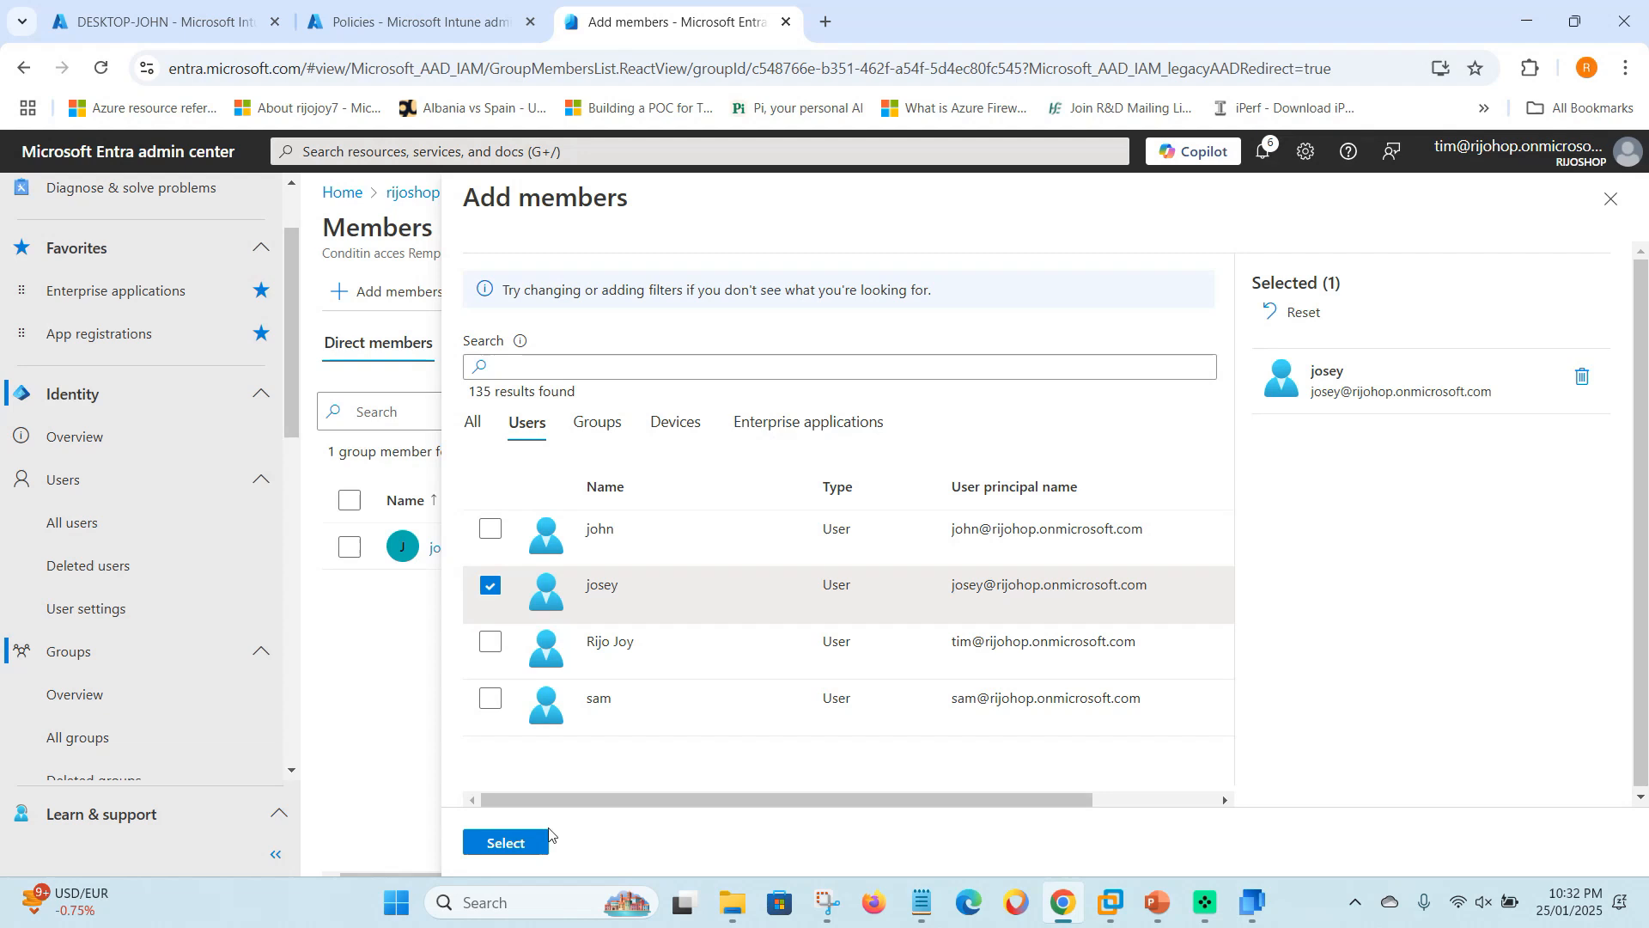
pyautogui.click(543, 845)
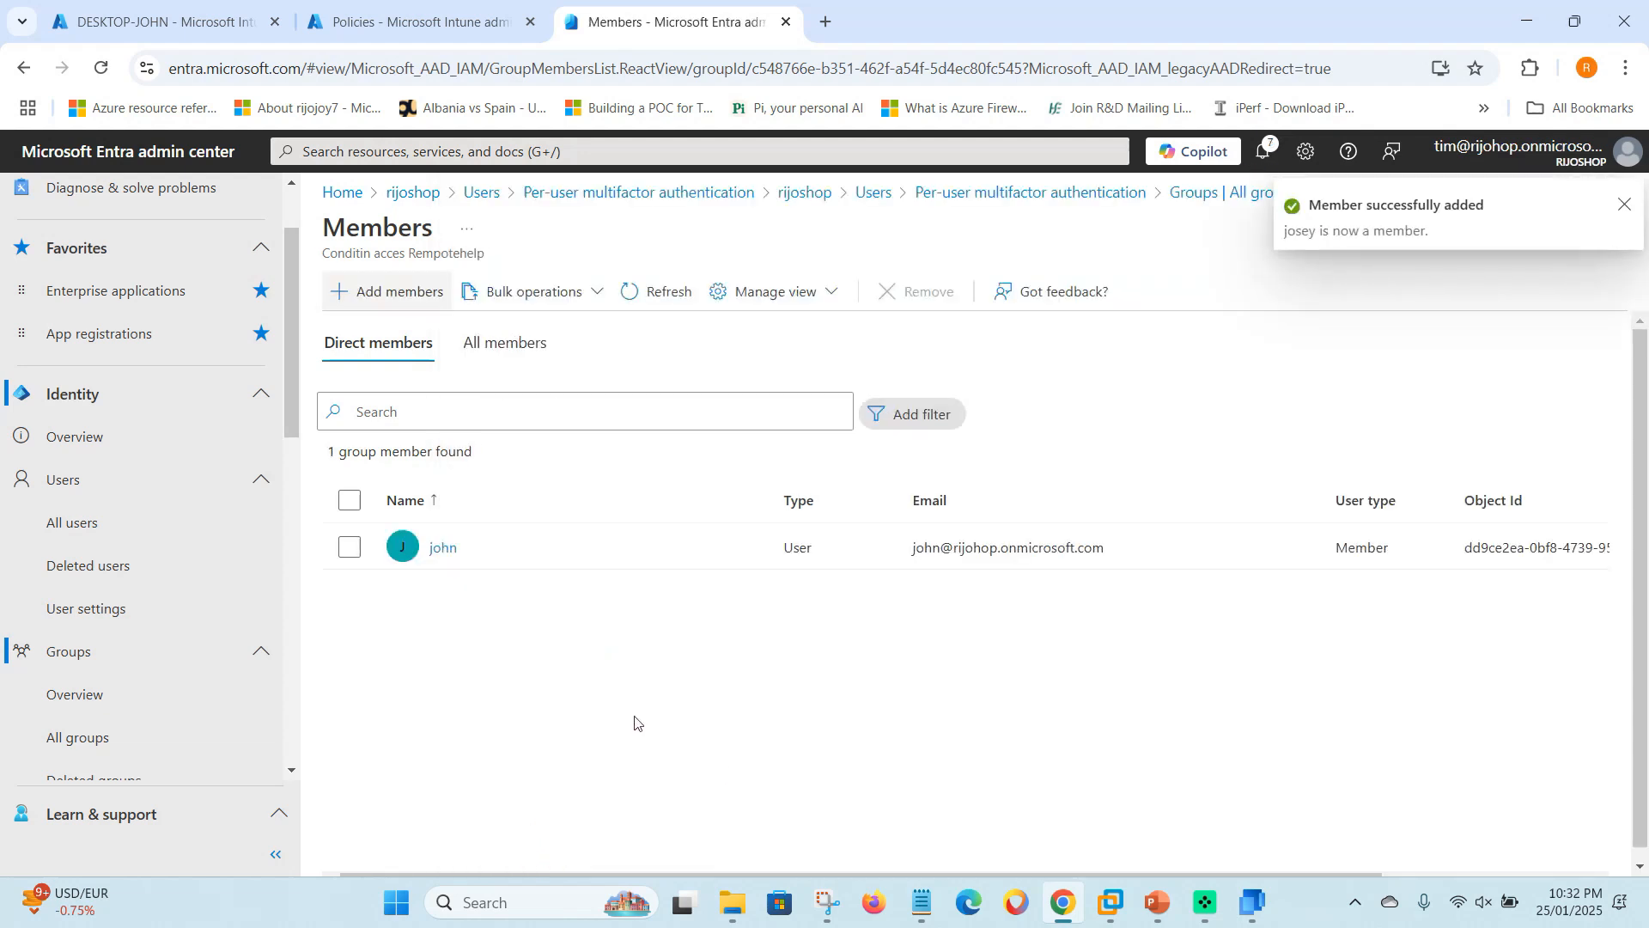
# - Refresh and reopen the member list to confirm 2 direct members, then close the group
pyautogui.click(646, 291)
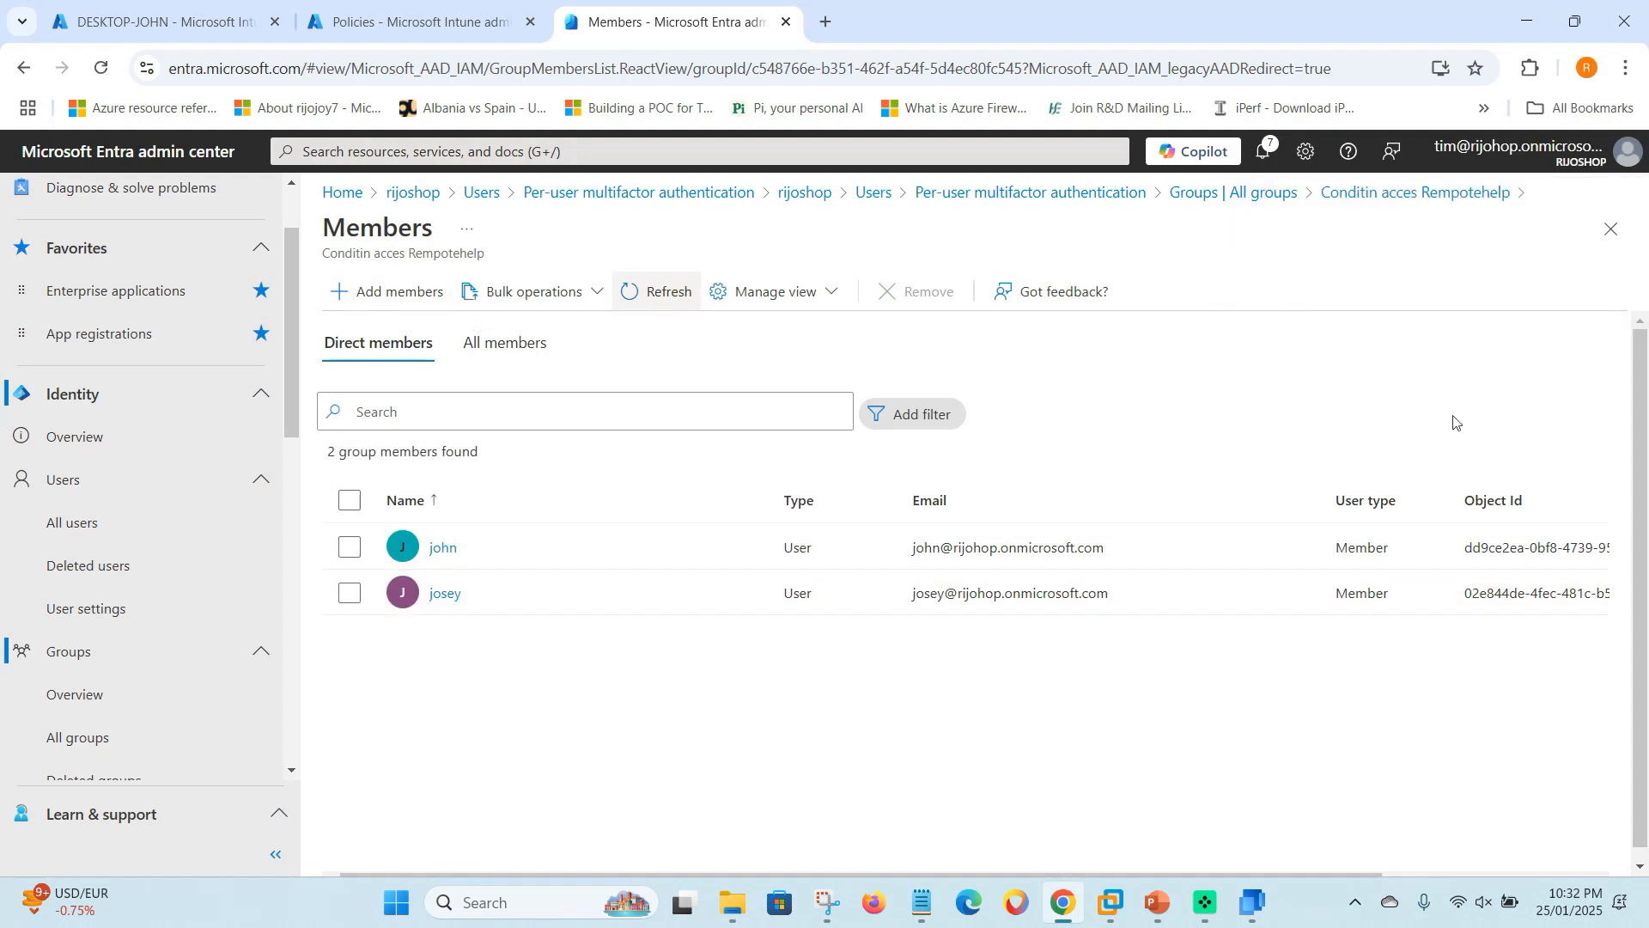
pyautogui.click(1607, 232)
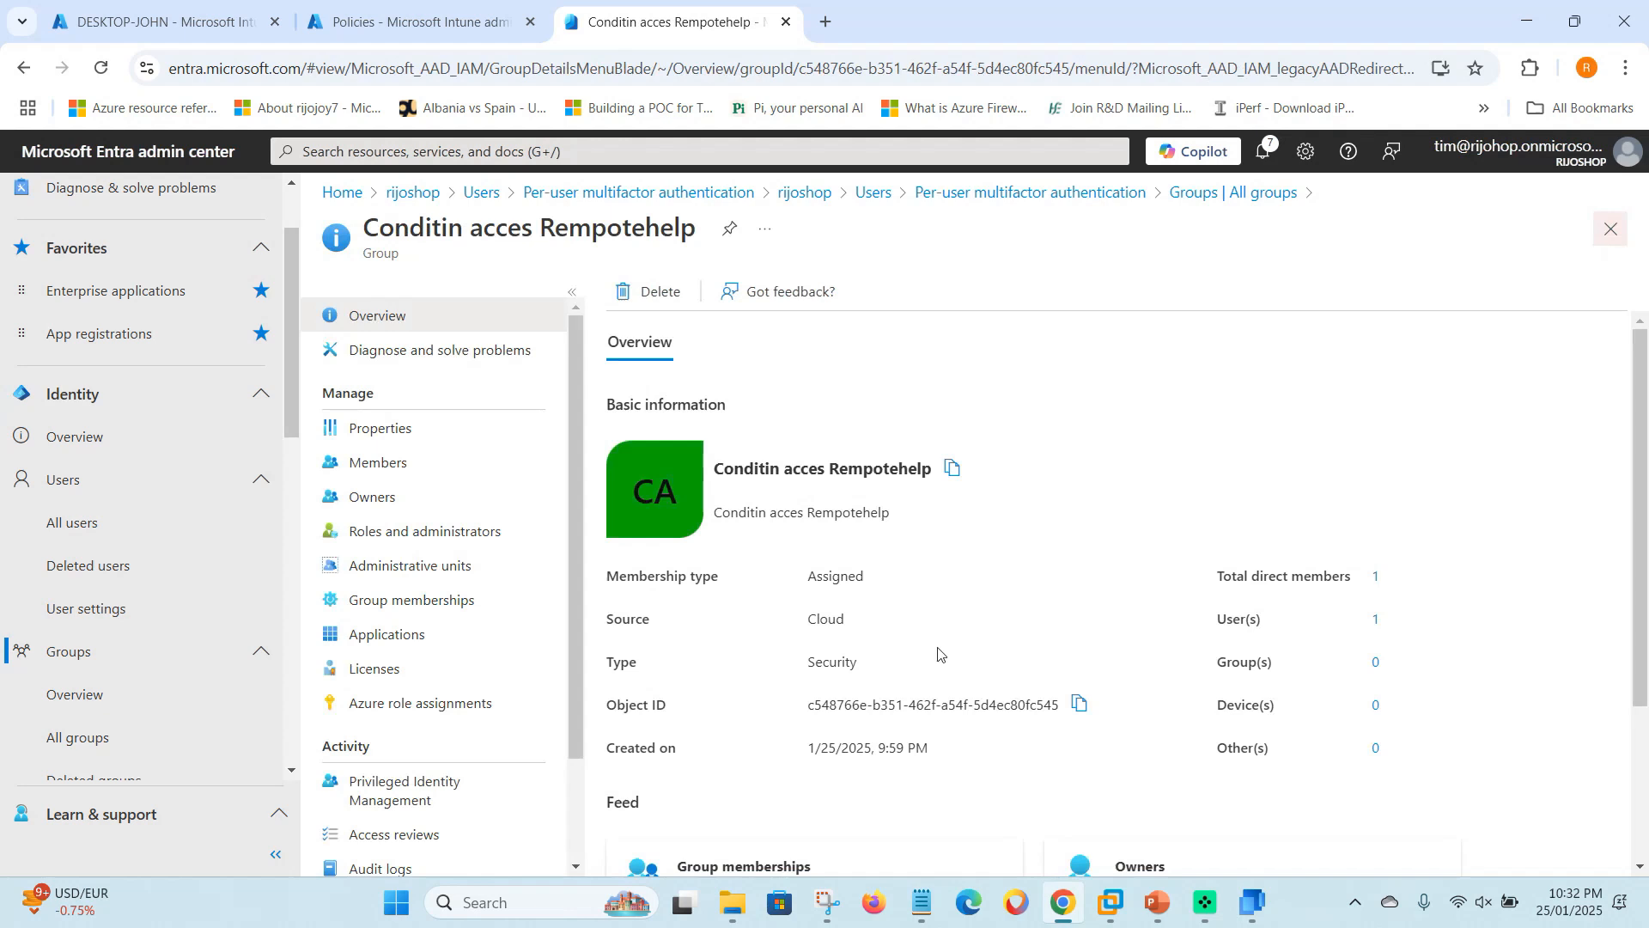
pyautogui.scroll(-3, 736, 578)
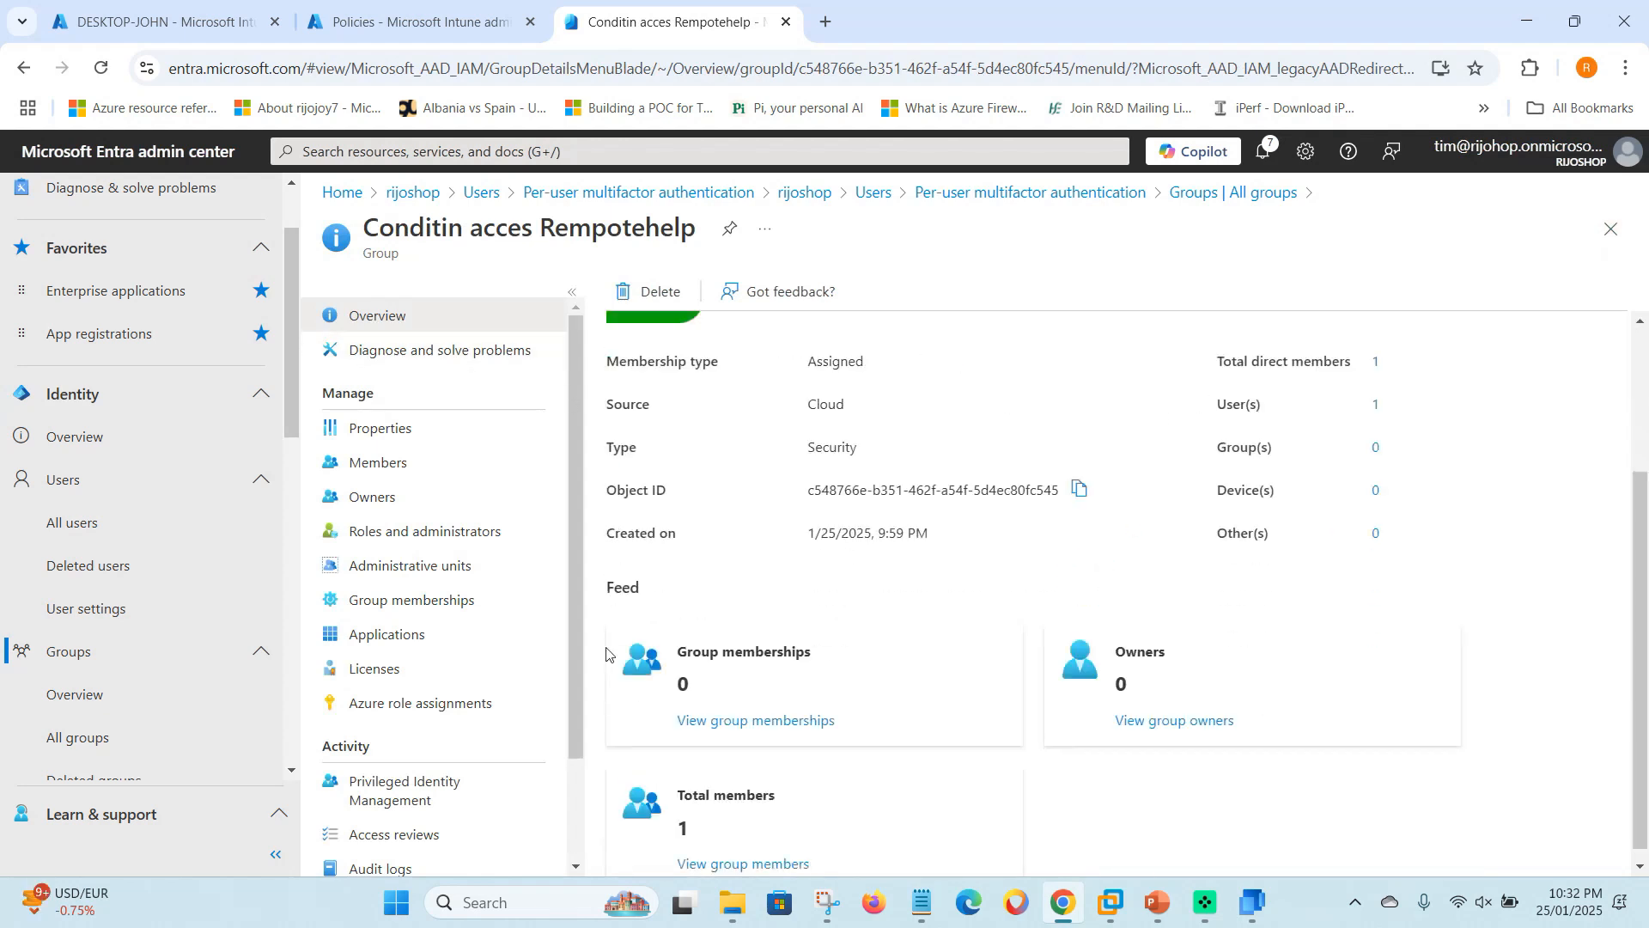
pyautogui.click(443, 475)
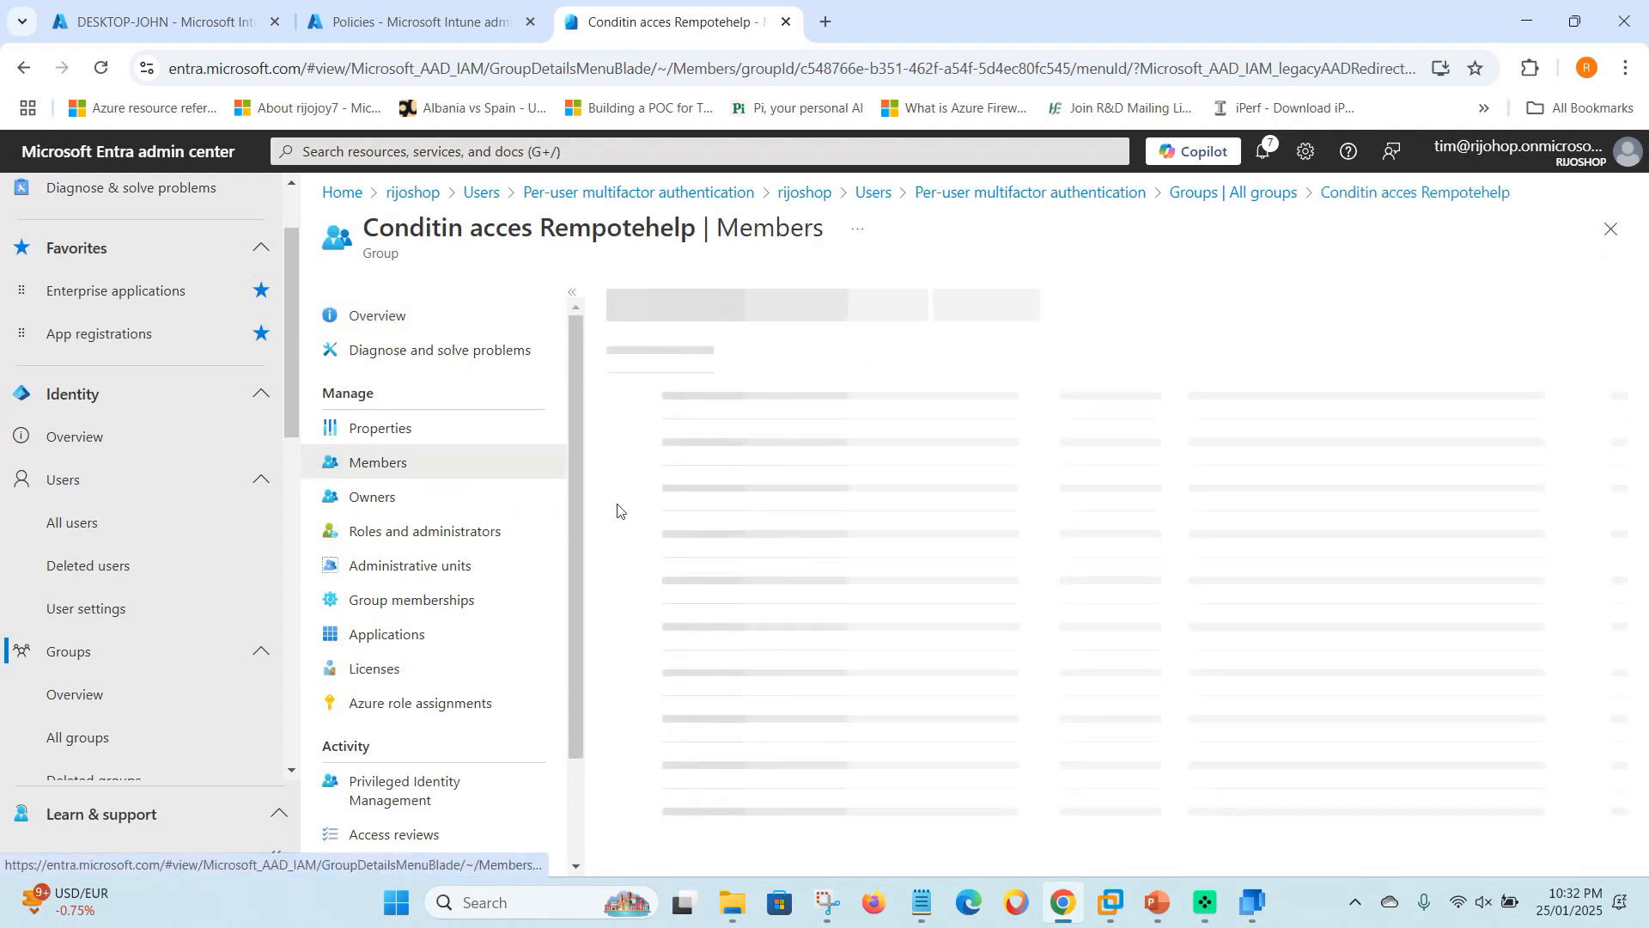
pyautogui.click(1611, 230)
# - Bring up Remote Help, close its account picker, and relaunch it from Windows search
pyautogui.click(1275, 924)
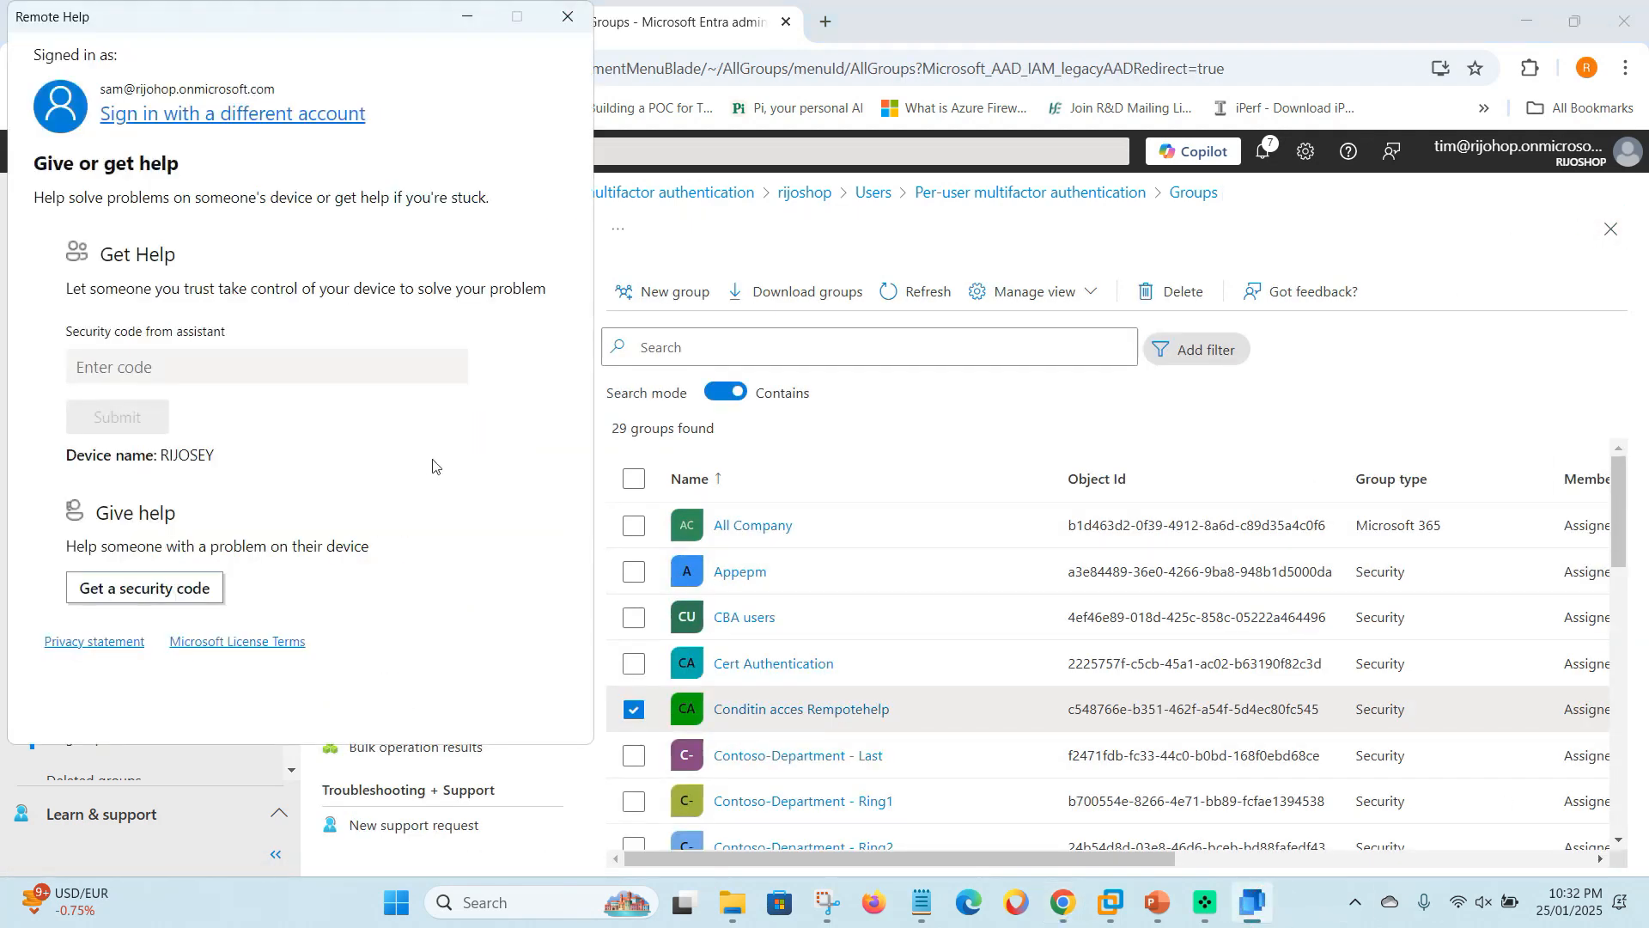
pyautogui.click(322, 118)
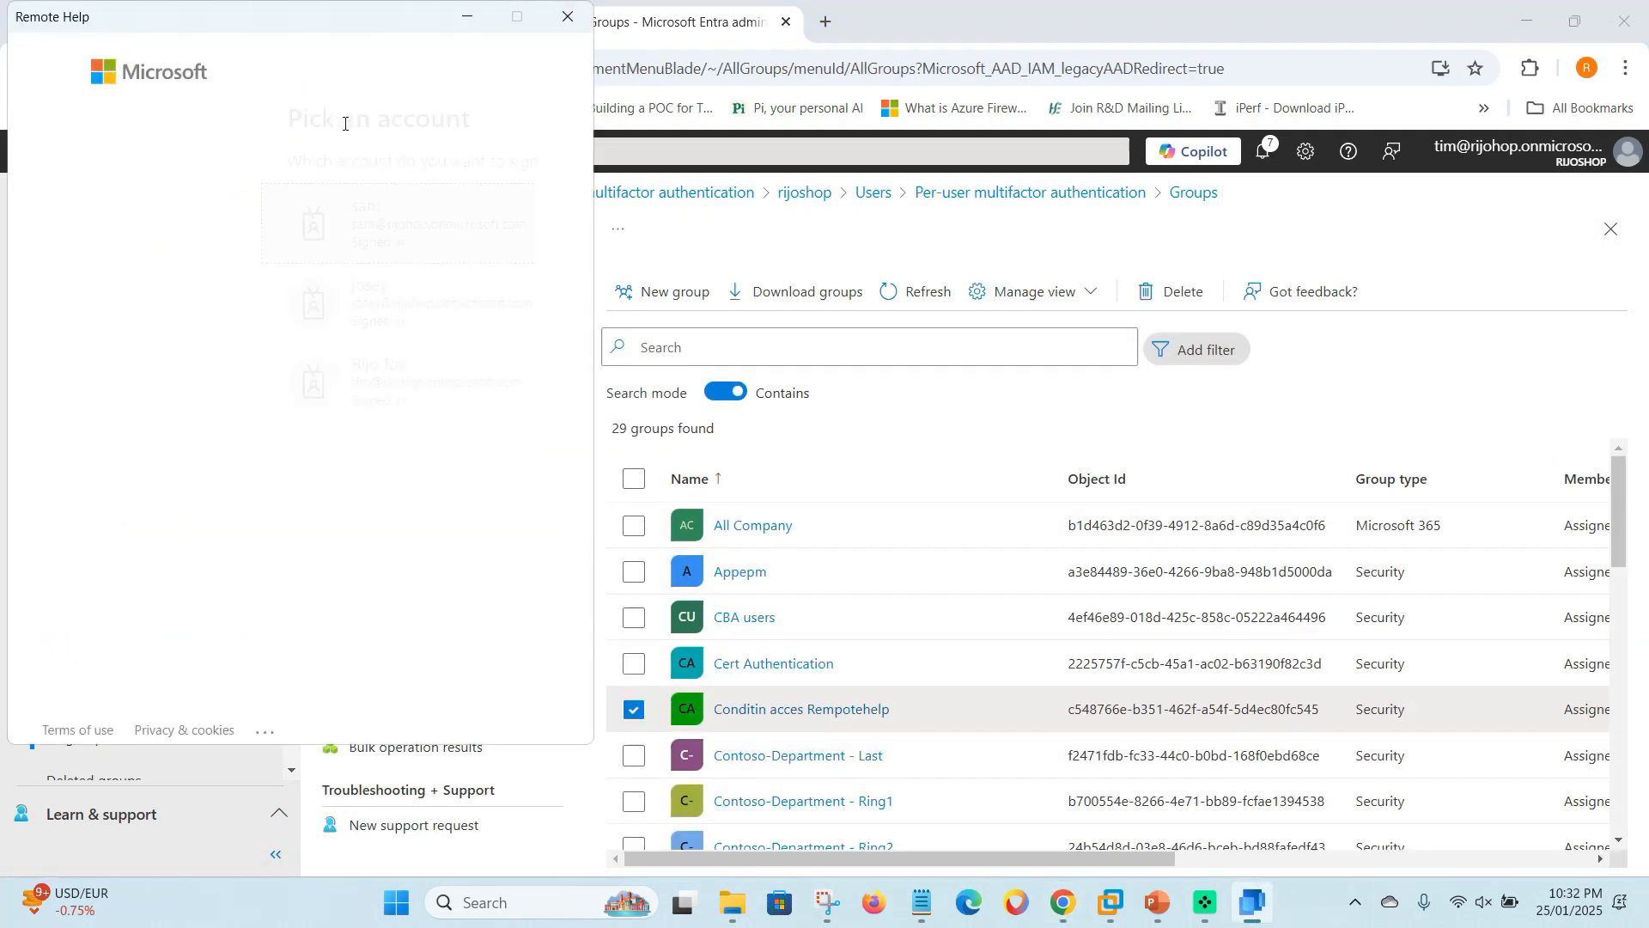
pyautogui.click(568, 17)
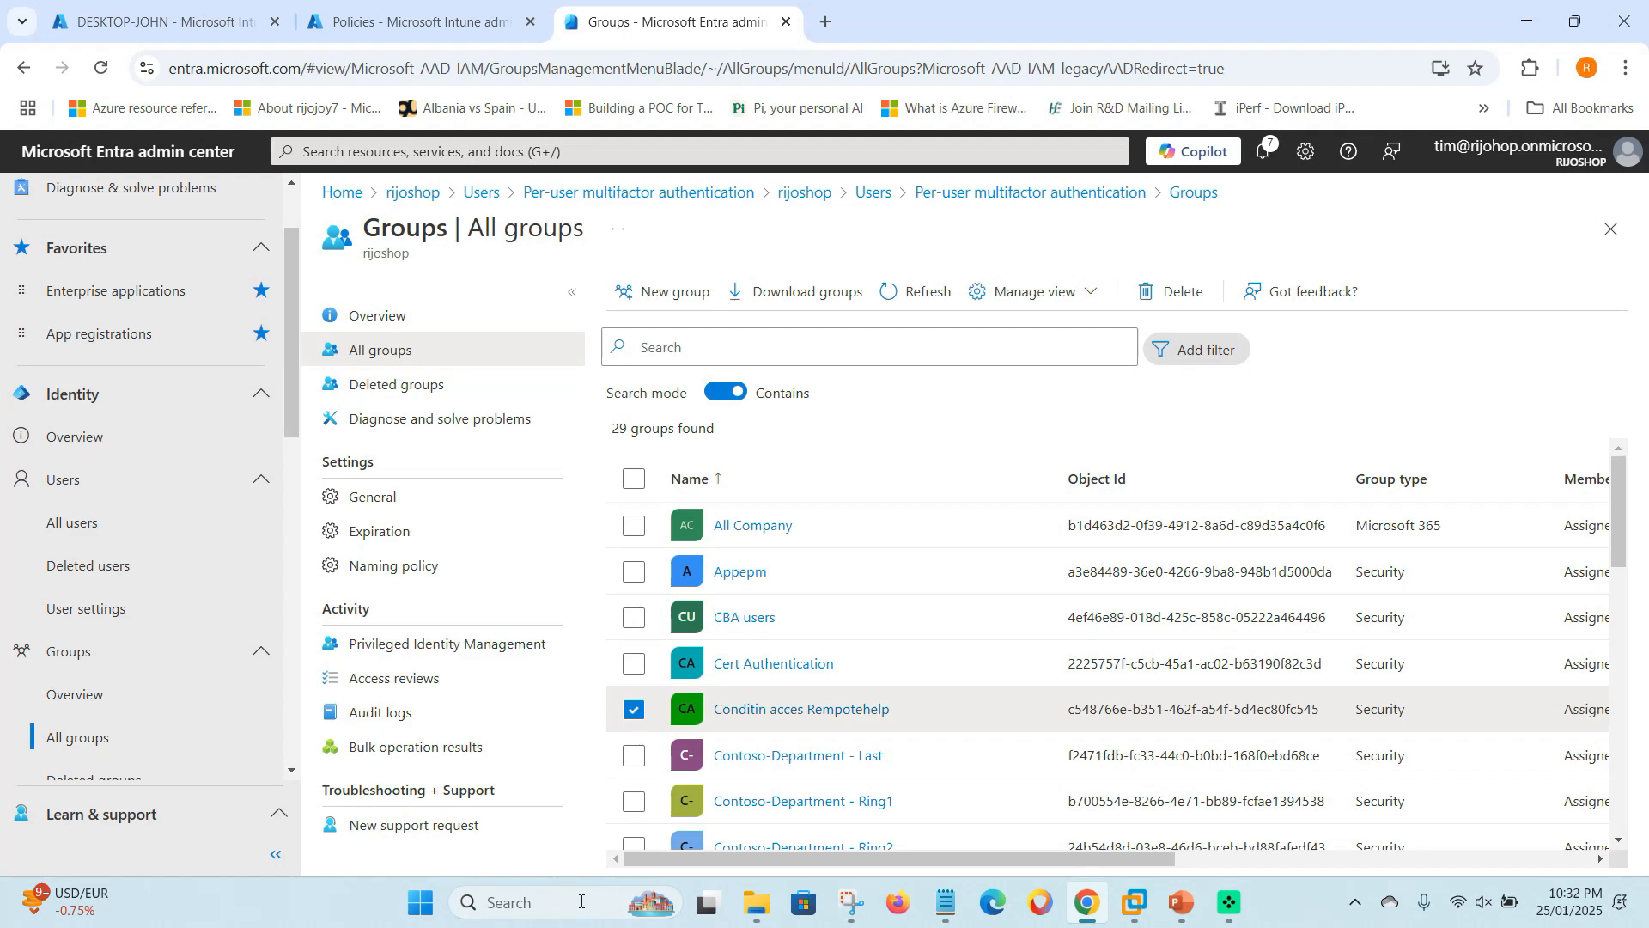
pyautogui.click(581, 901)
pyautogui.write('re')
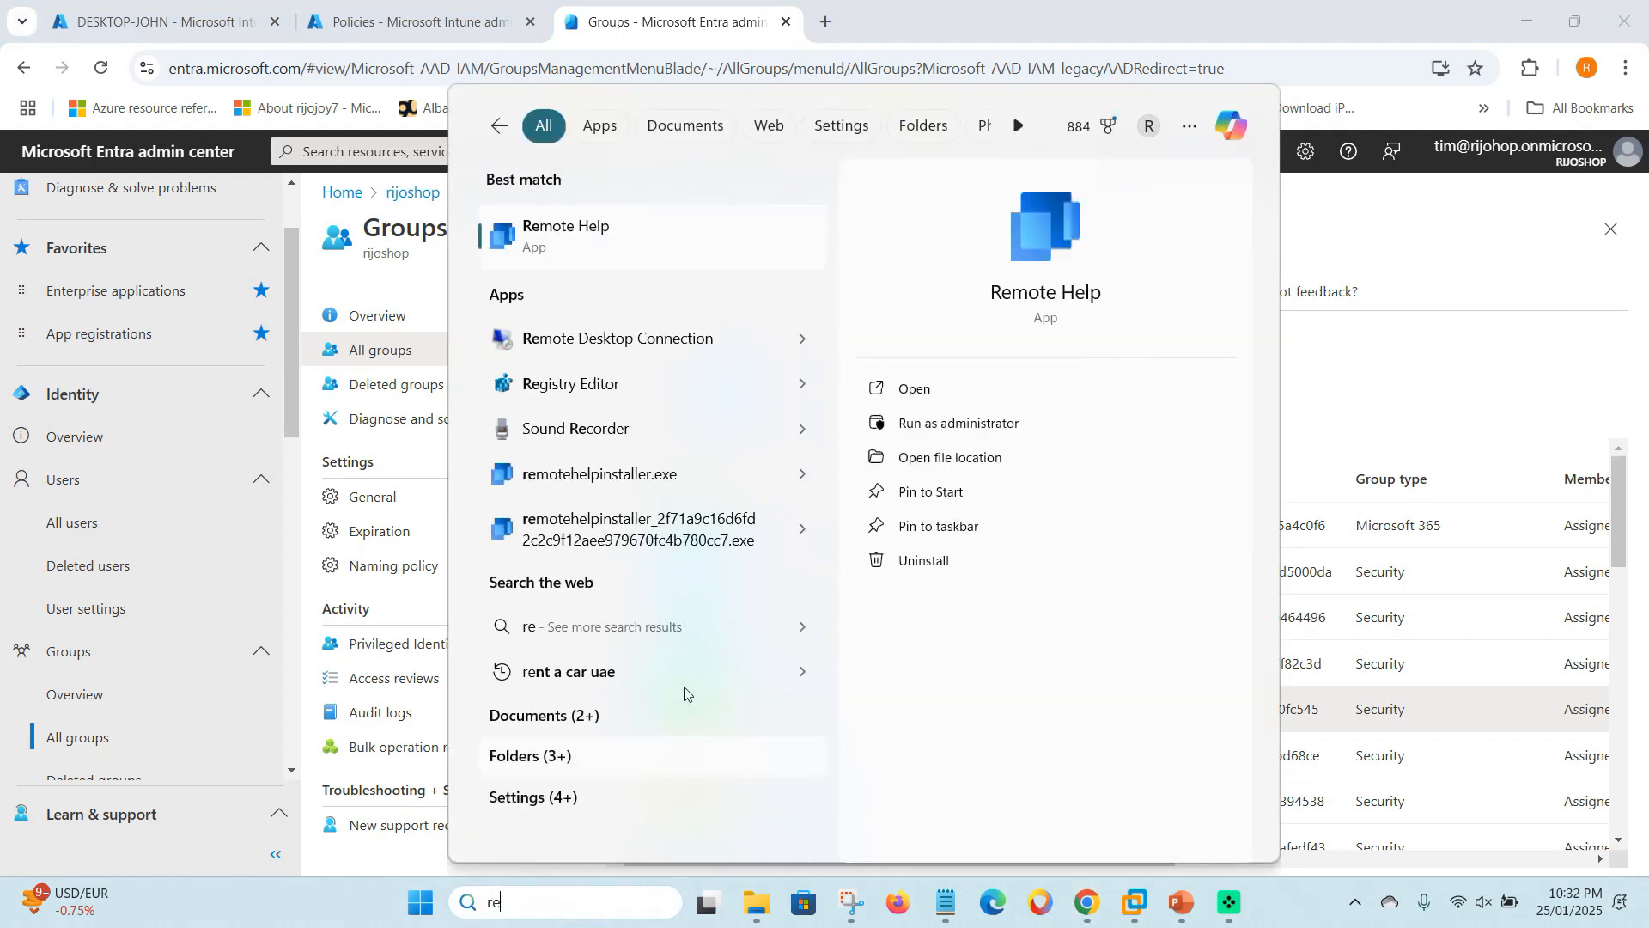
pyautogui.click(666, 225)
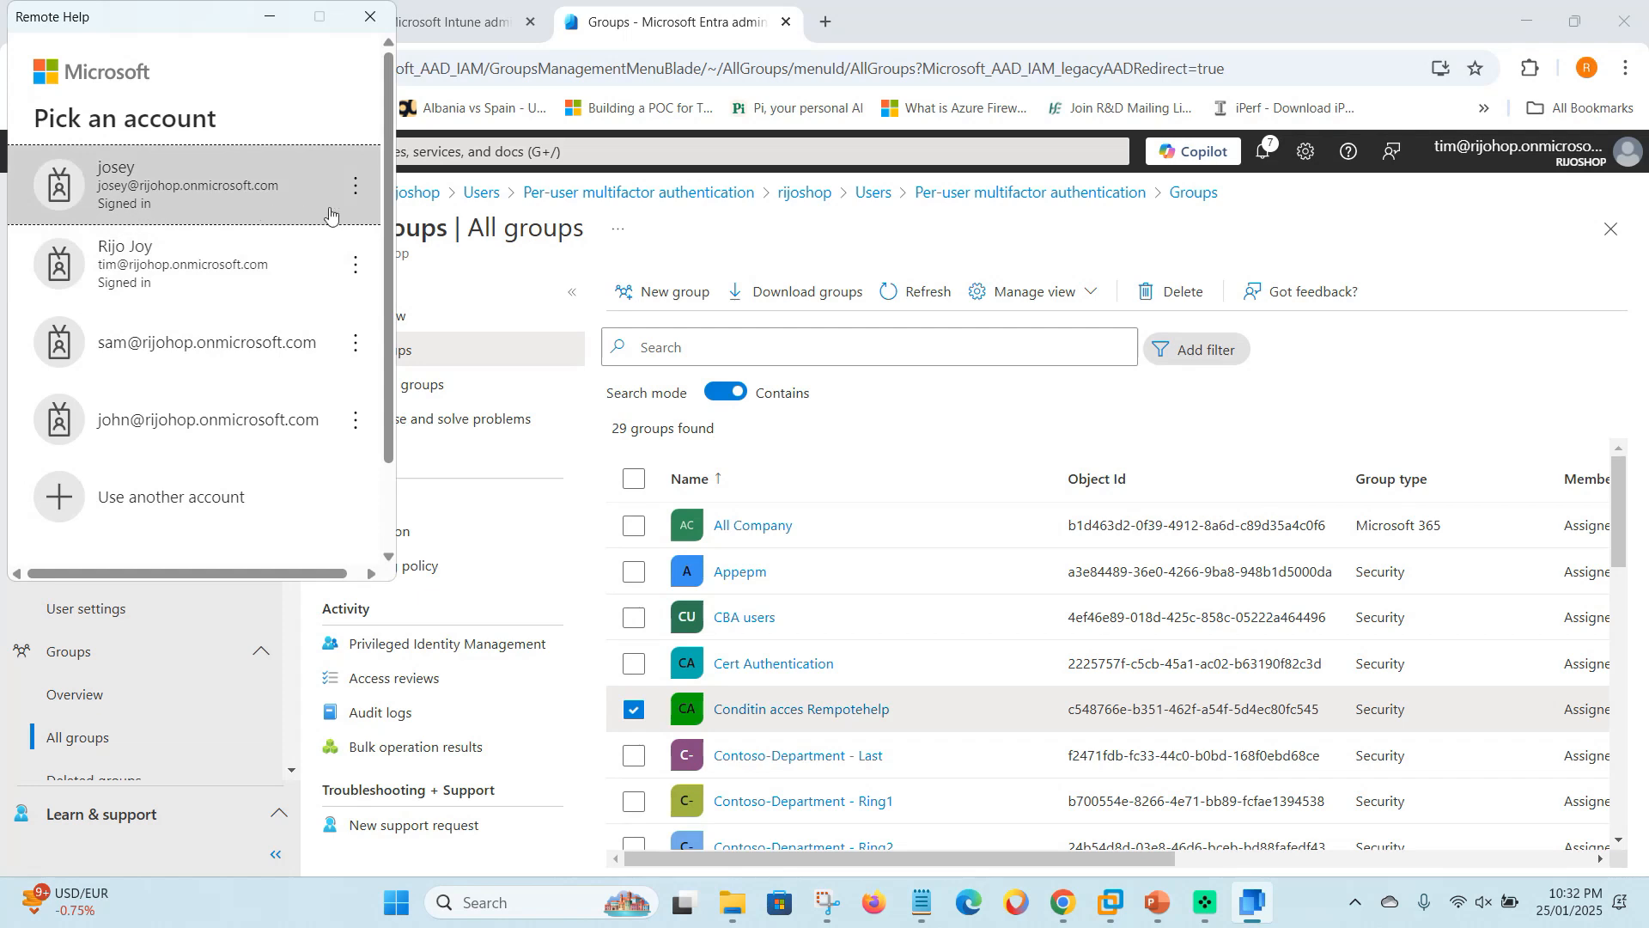
# - Sign the test user out of Remote Help and forget the account
pyautogui.click(353, 186)
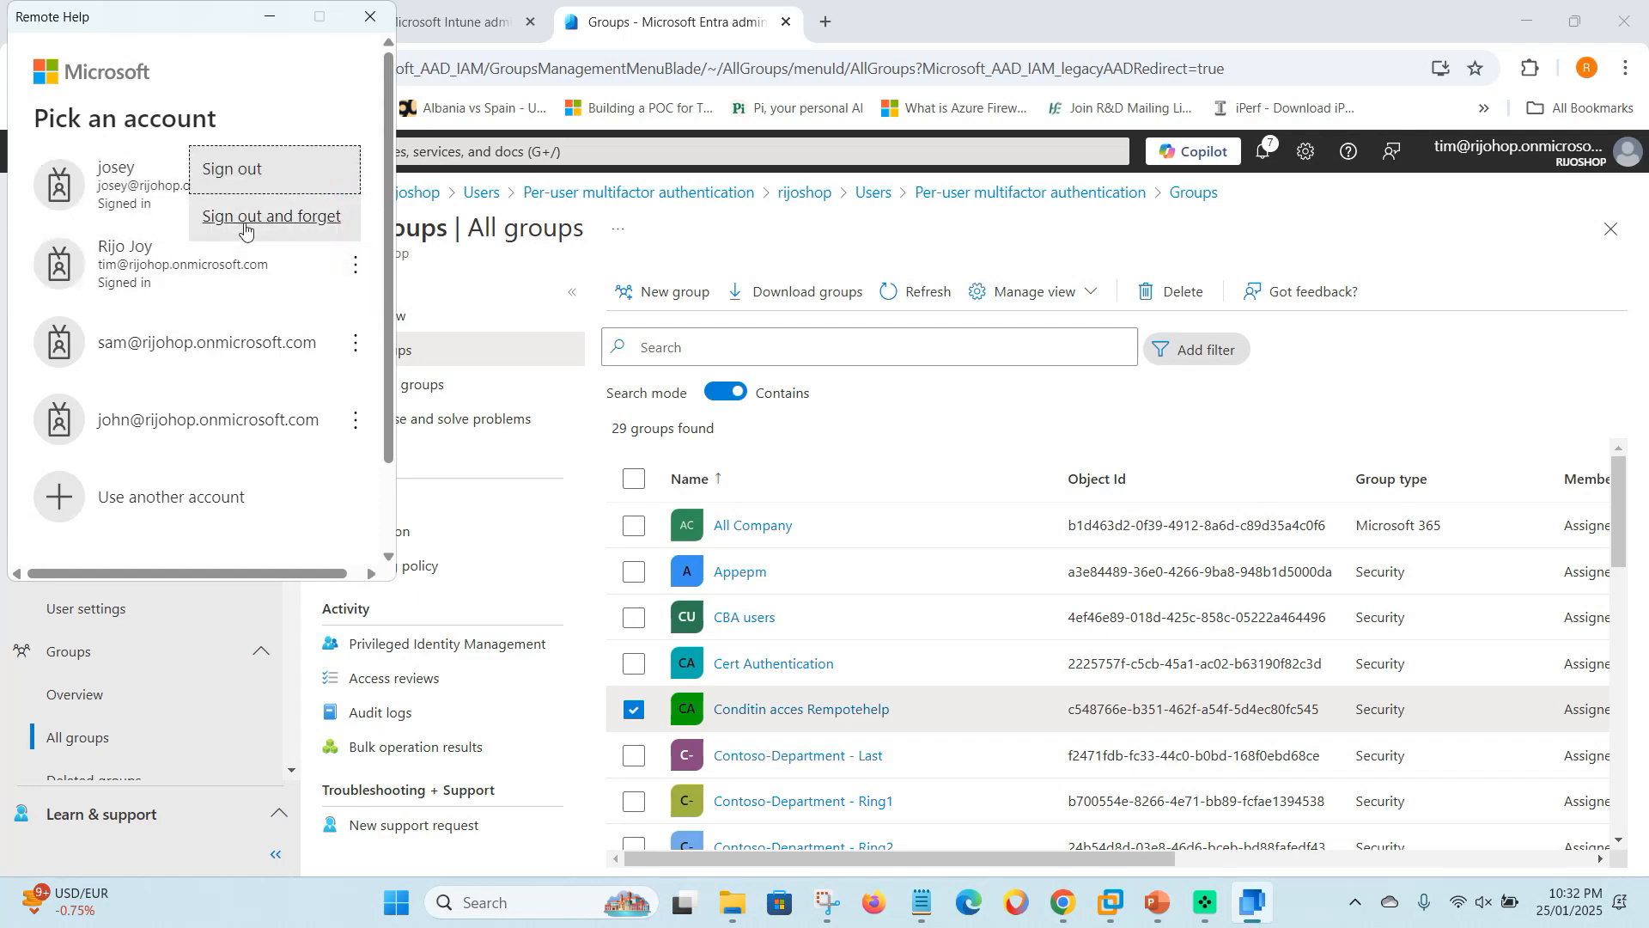
pyautogui.click(237, 179)
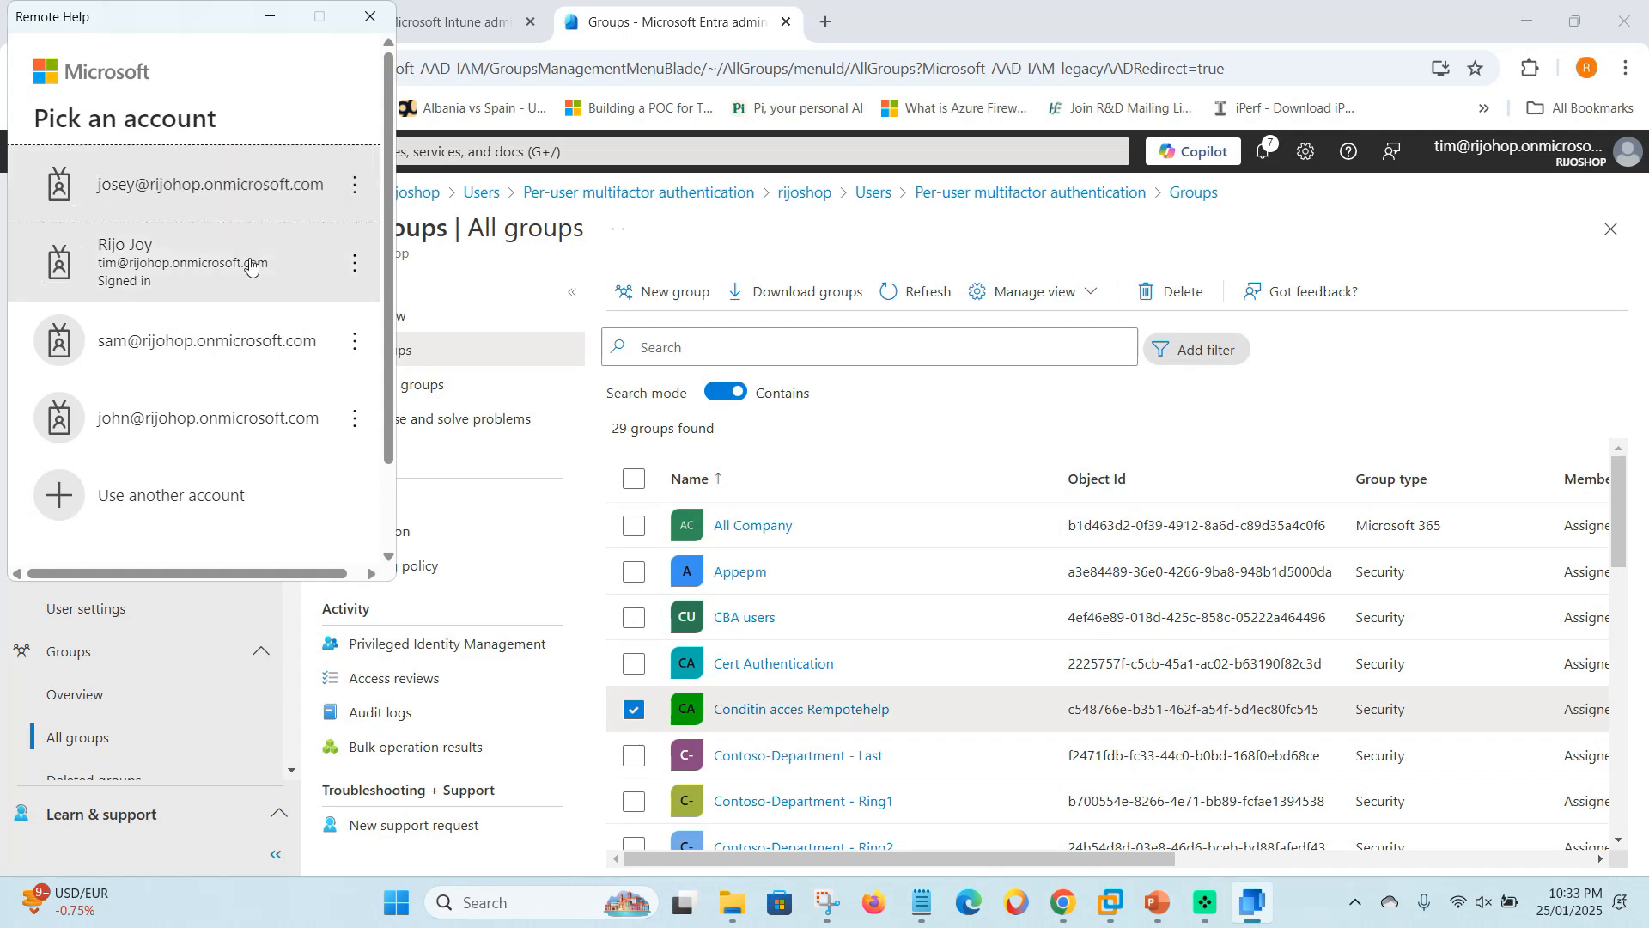
pyautogui.click(354, 184)
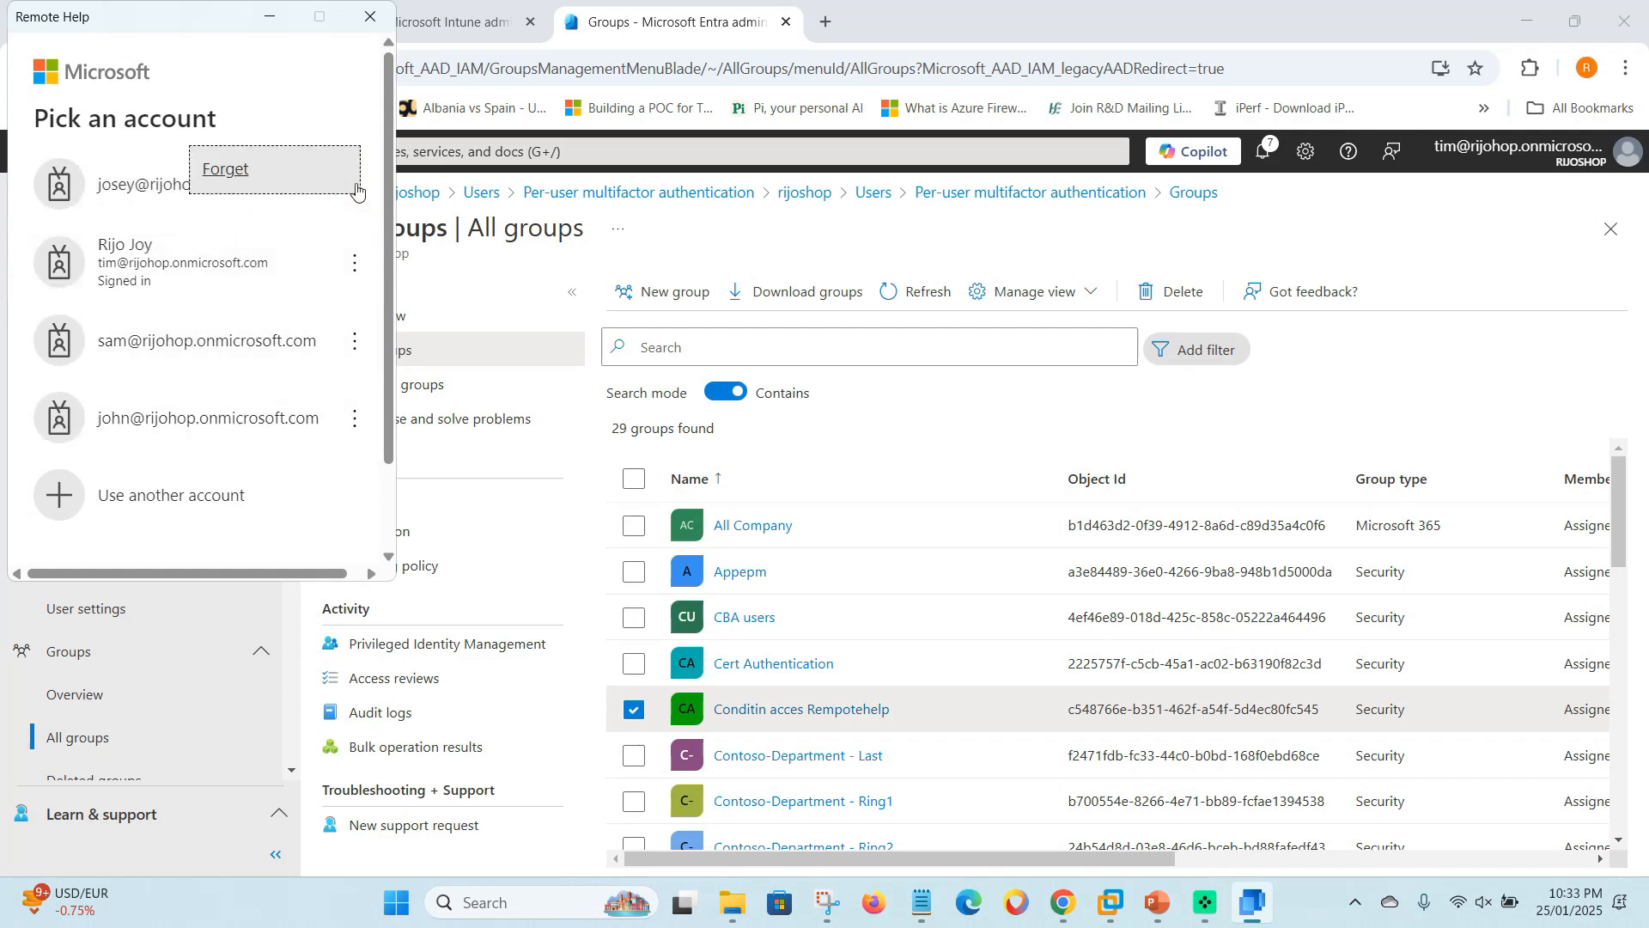
pyautogui.click(225, 171)
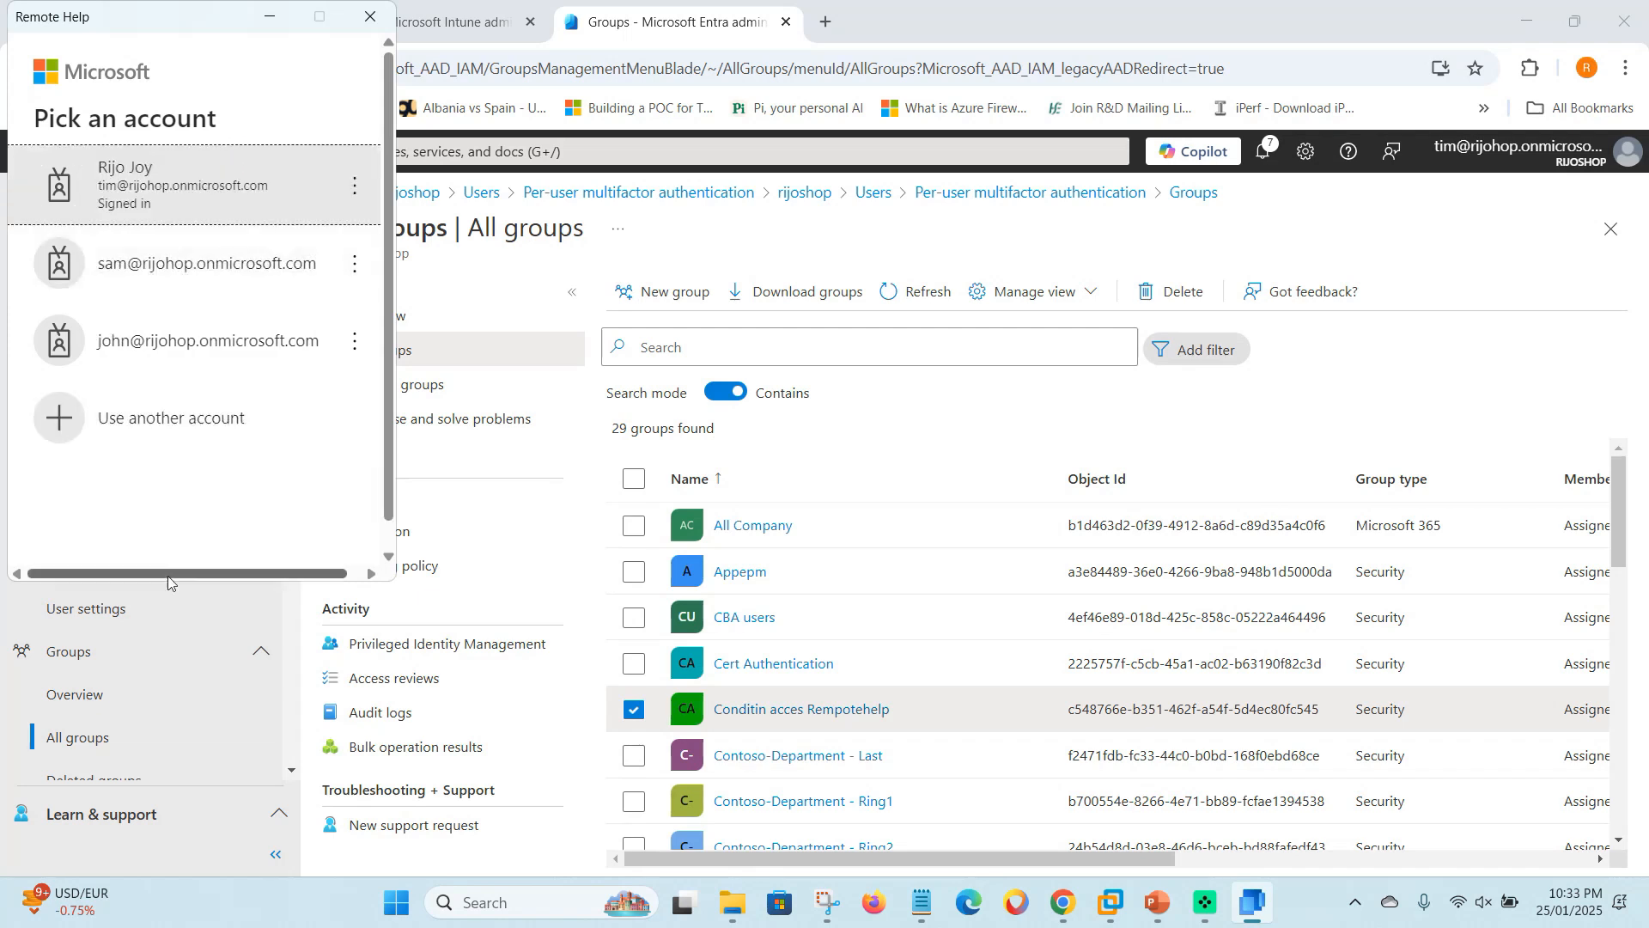
# - Start a new-account sign-in in Remote Help and open Entra's All users list
pyautogui.click(155, 430)
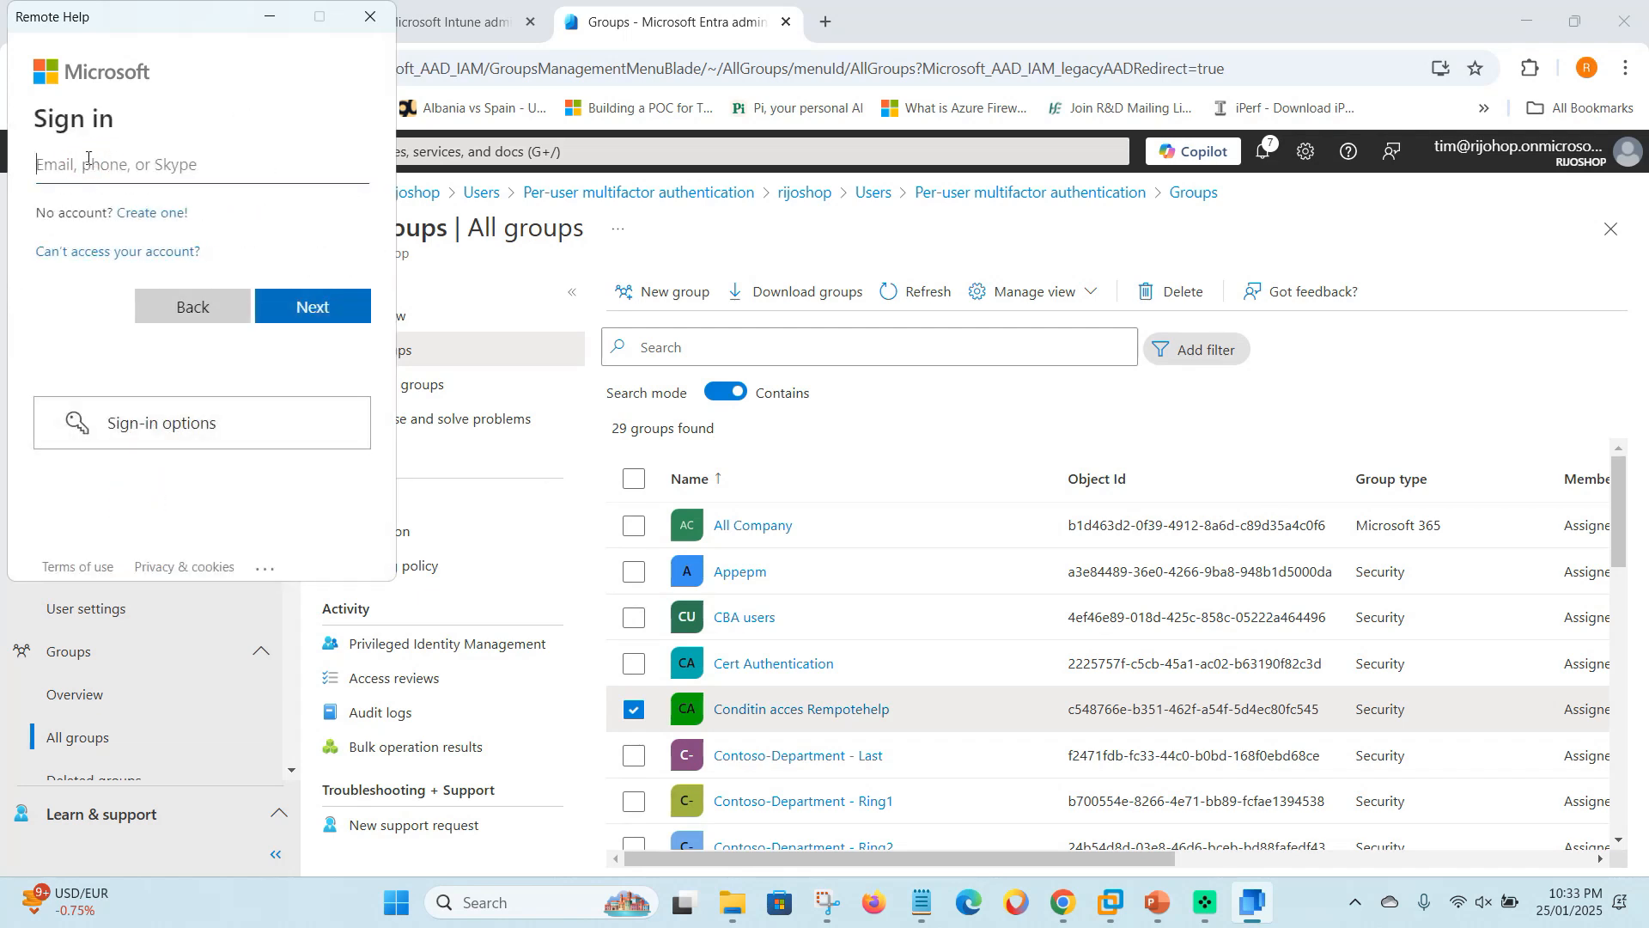
pyautogui.click(87, 158)
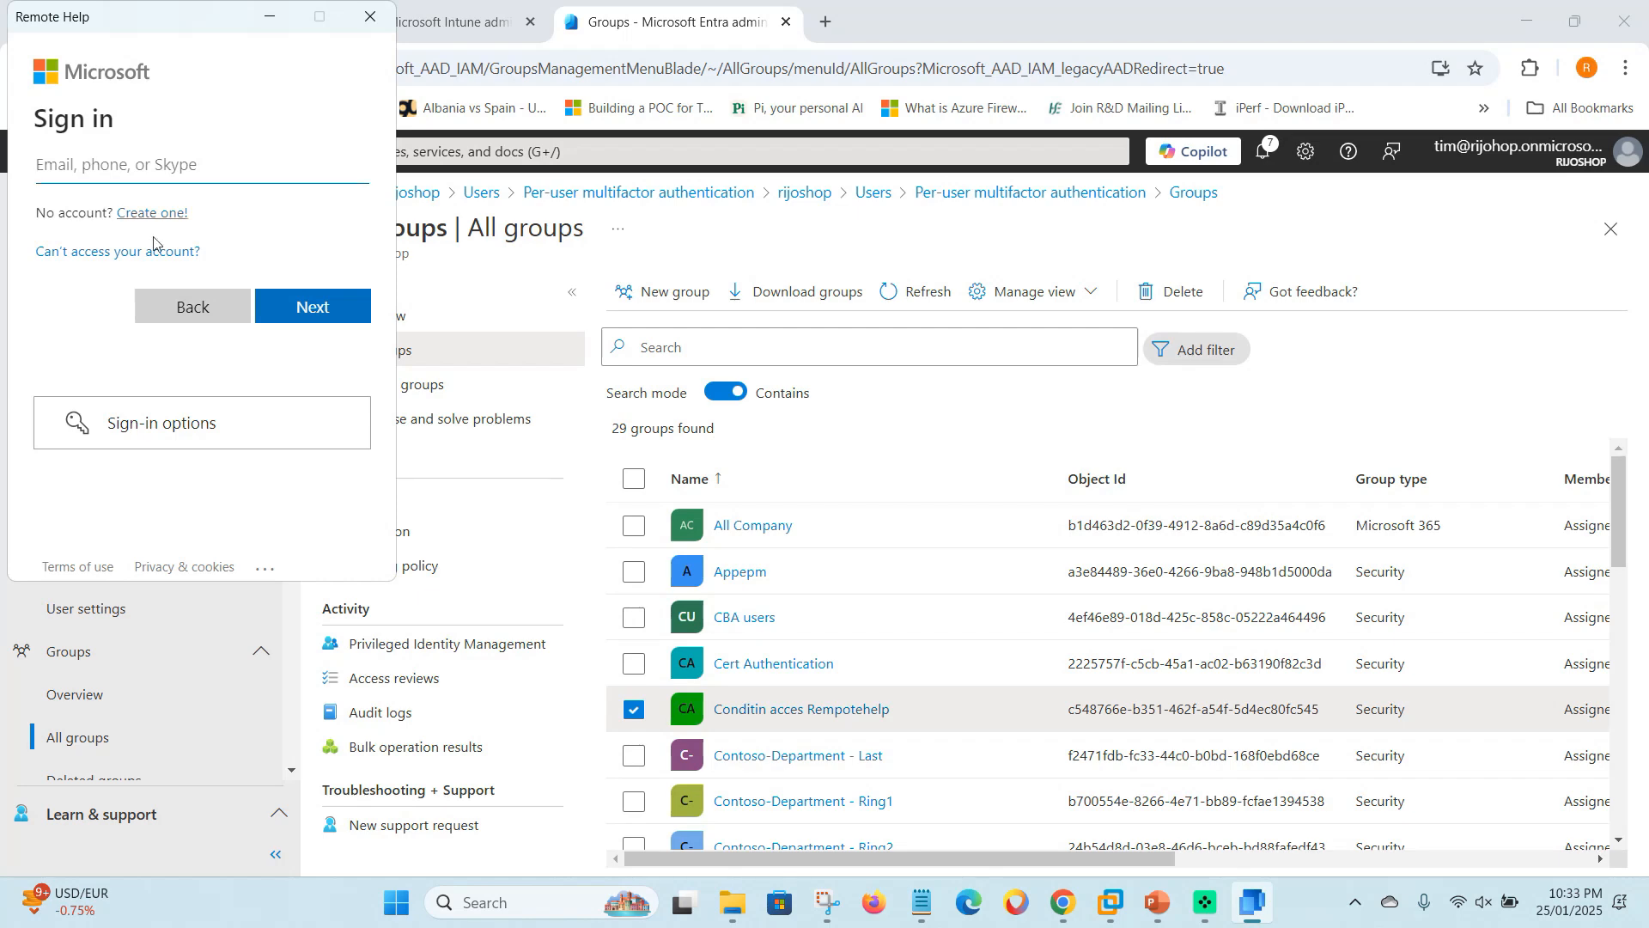
pyautogui.click(696, 234)
pyautogui.click(53, 523)
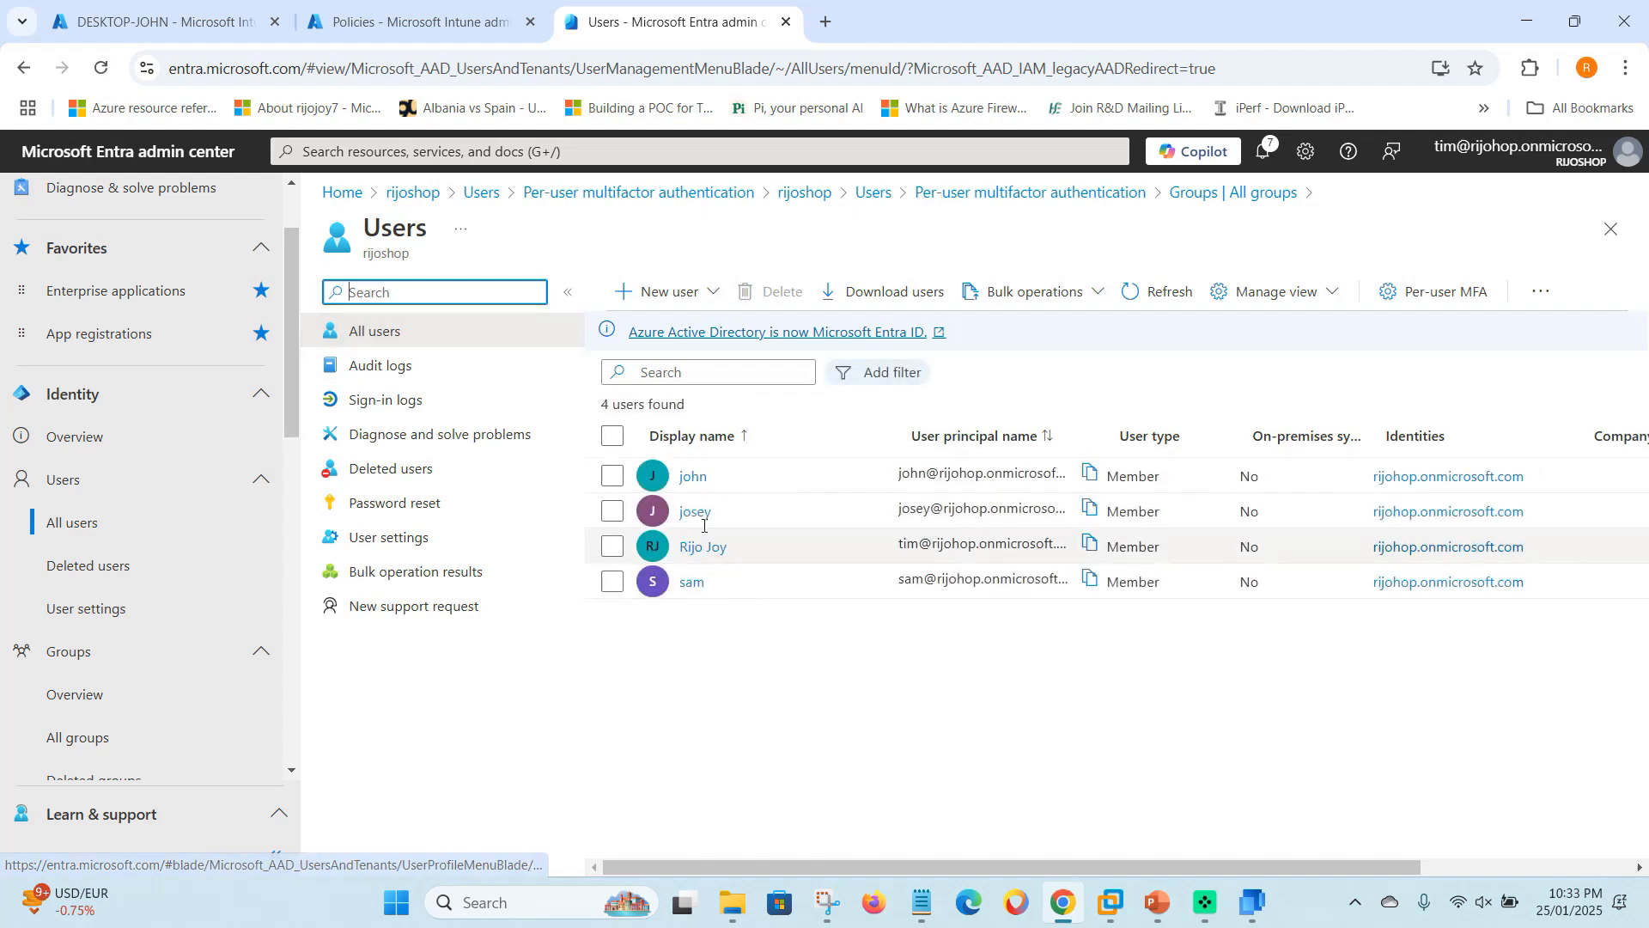
# - Paste the test user's email from their profile into Remote Help and sign in with their password
pyautogui.click(698, 513)
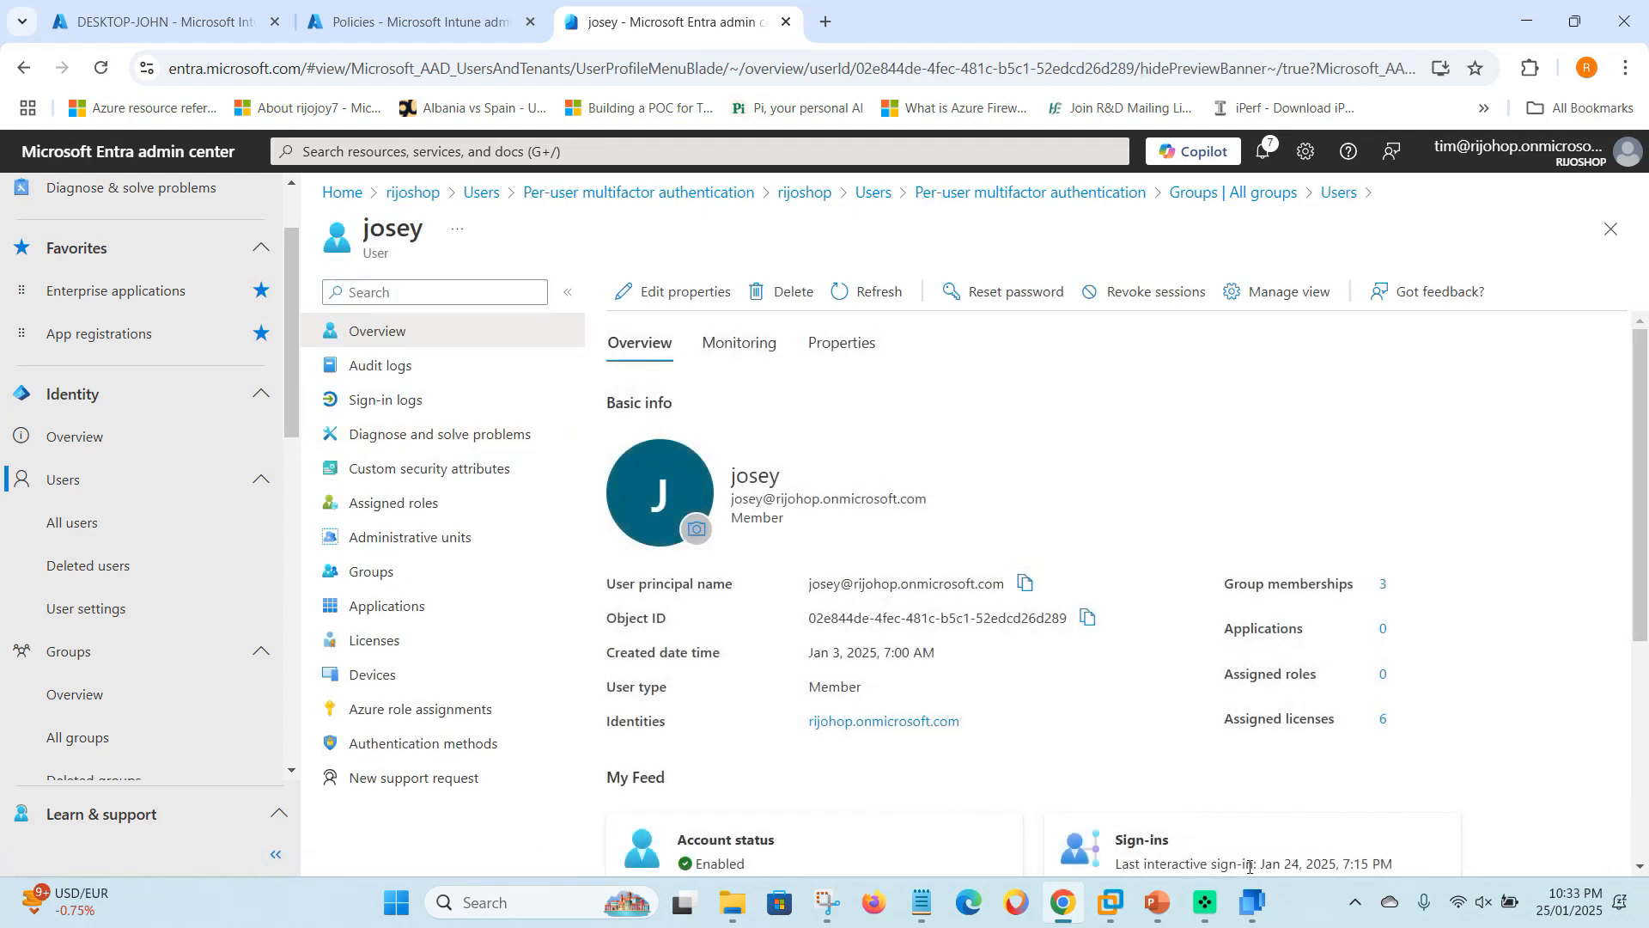
pyautogui.click(167, 158)
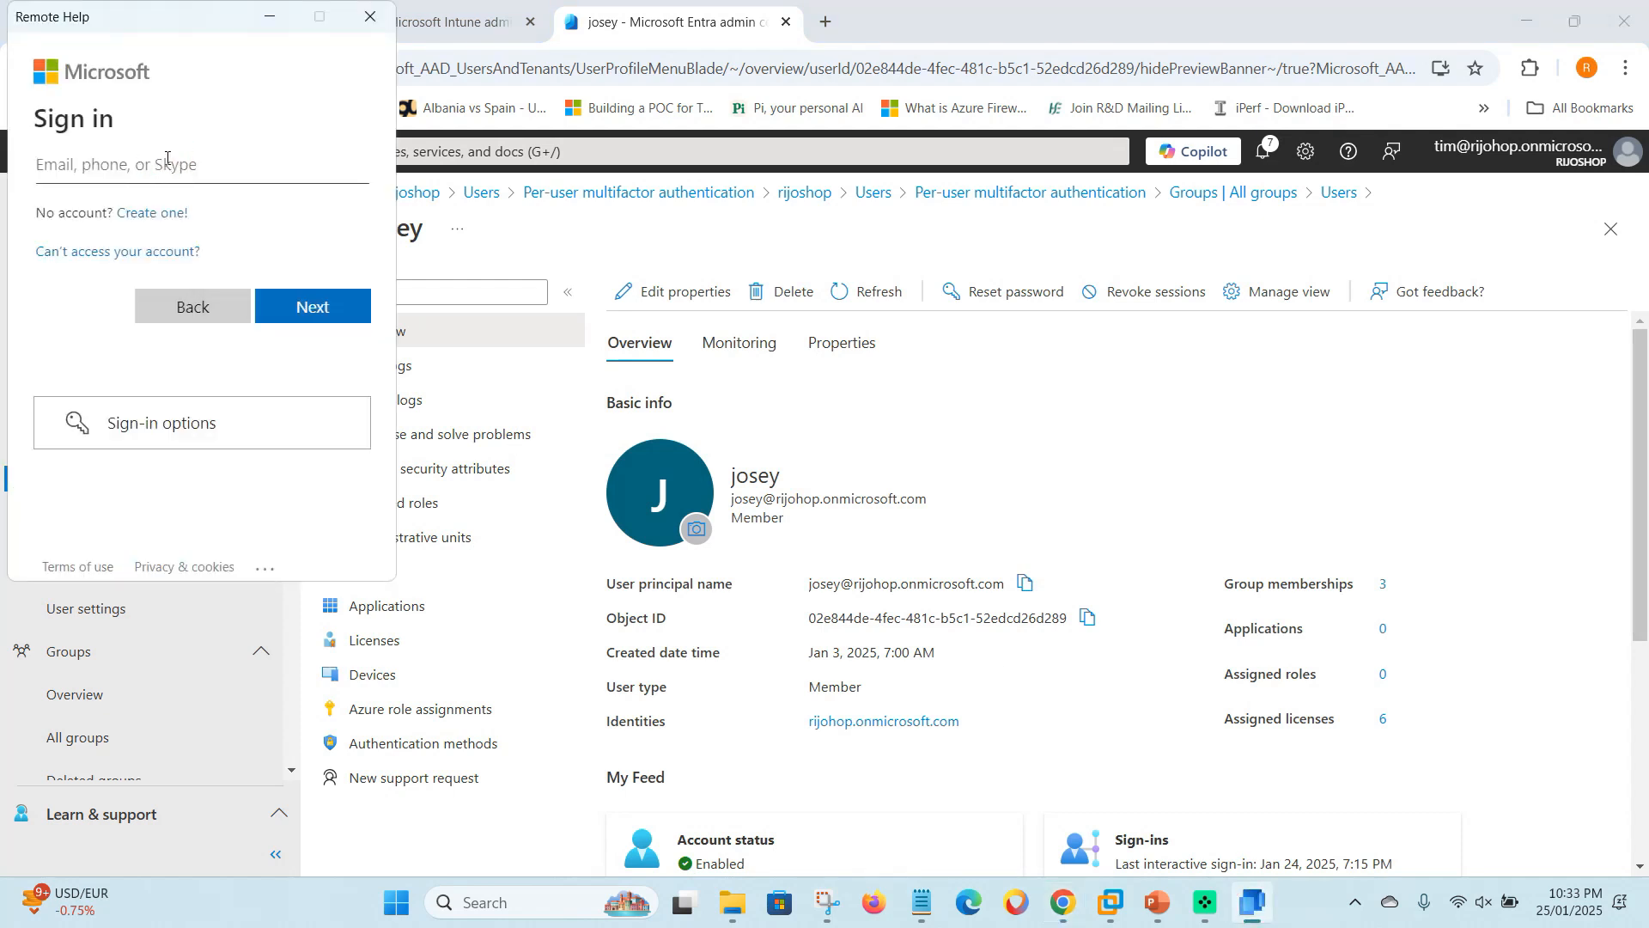
pyautogui.hotkey('ctrl', 'v')
pyautogui.click(323, 311)
pyautogui.click(122, 210)
pyautogui.write('•')
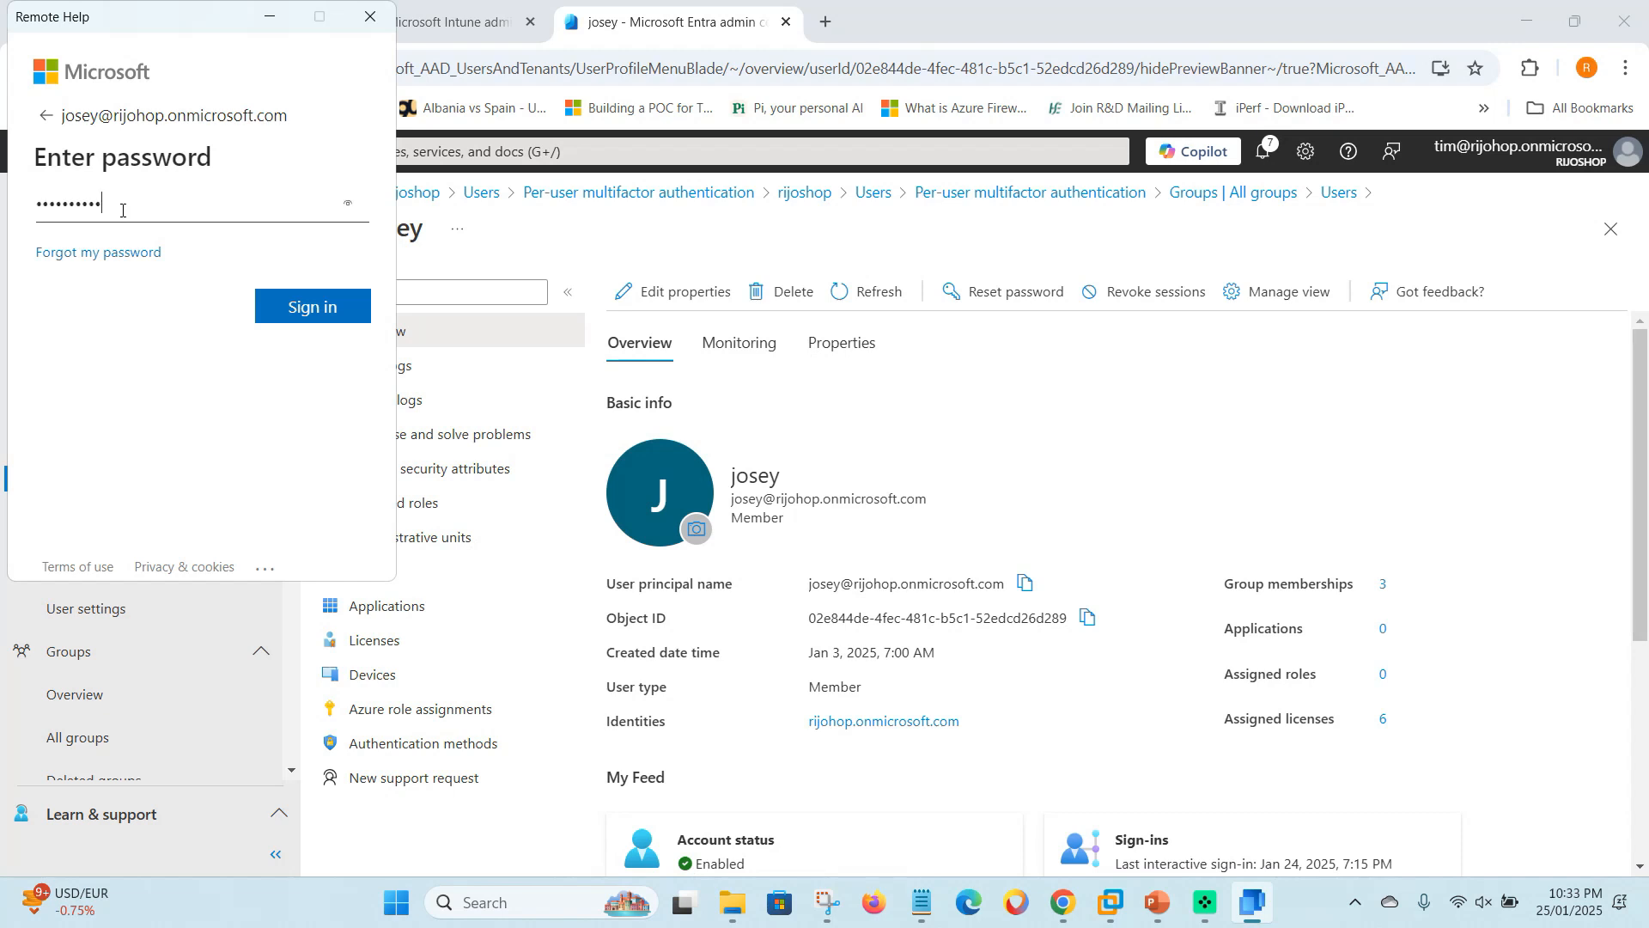
pyautogui.click(316, 325)
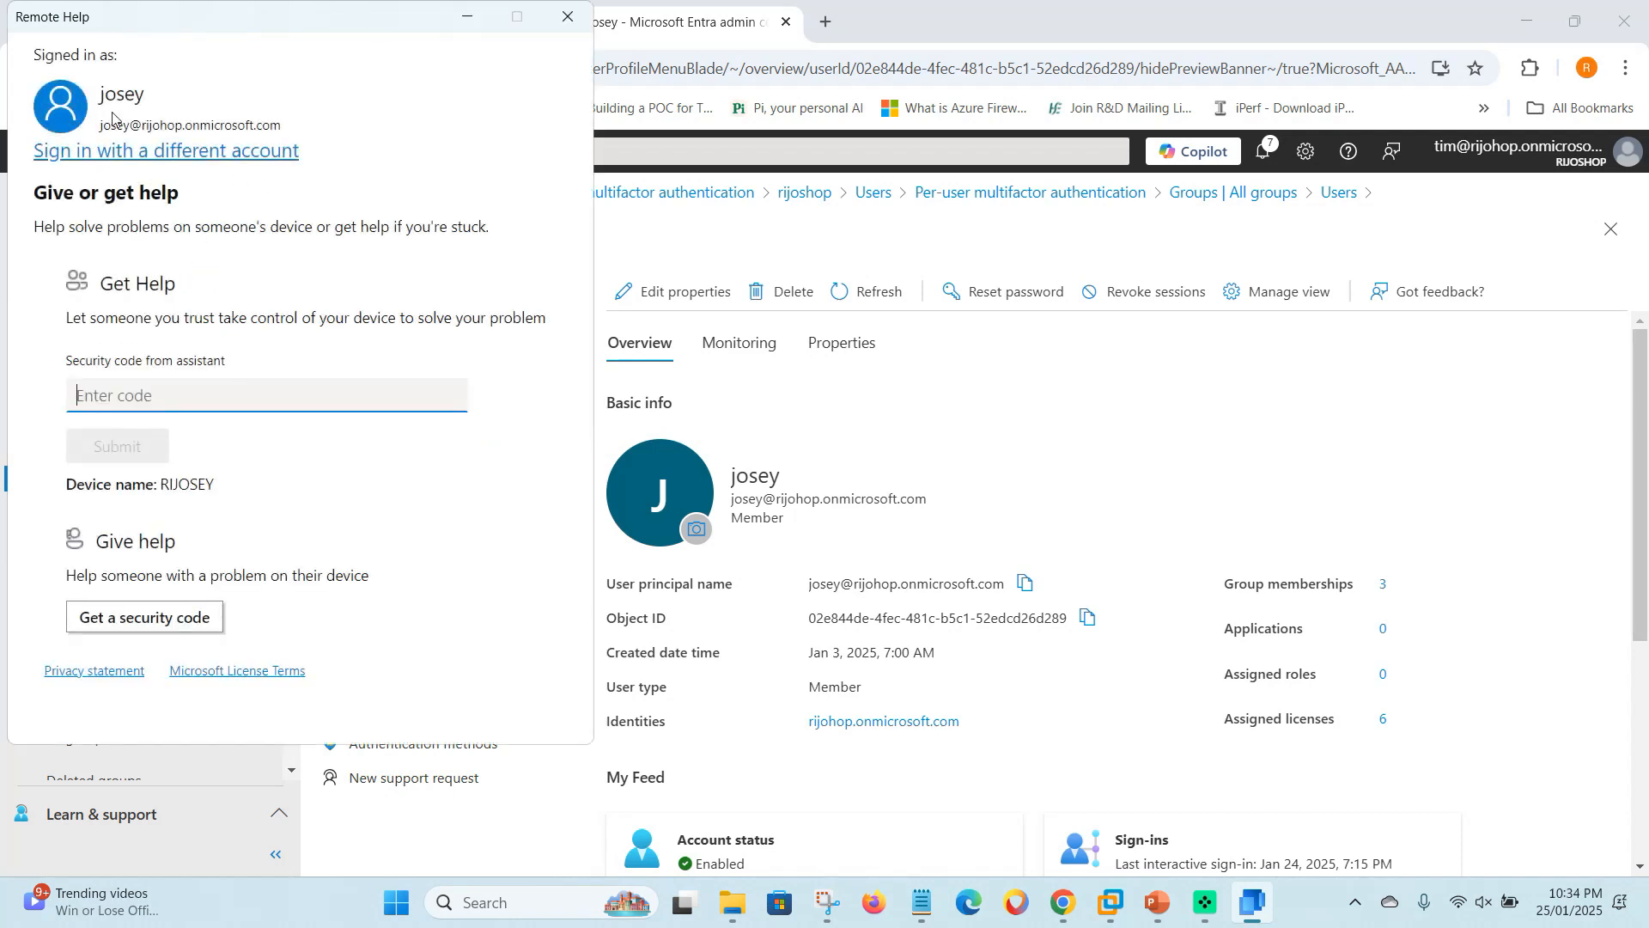
pyautogui.click(195, 403)
pyautogui.click(1357, 902)
pyautogui.rightClick(1314, 795)
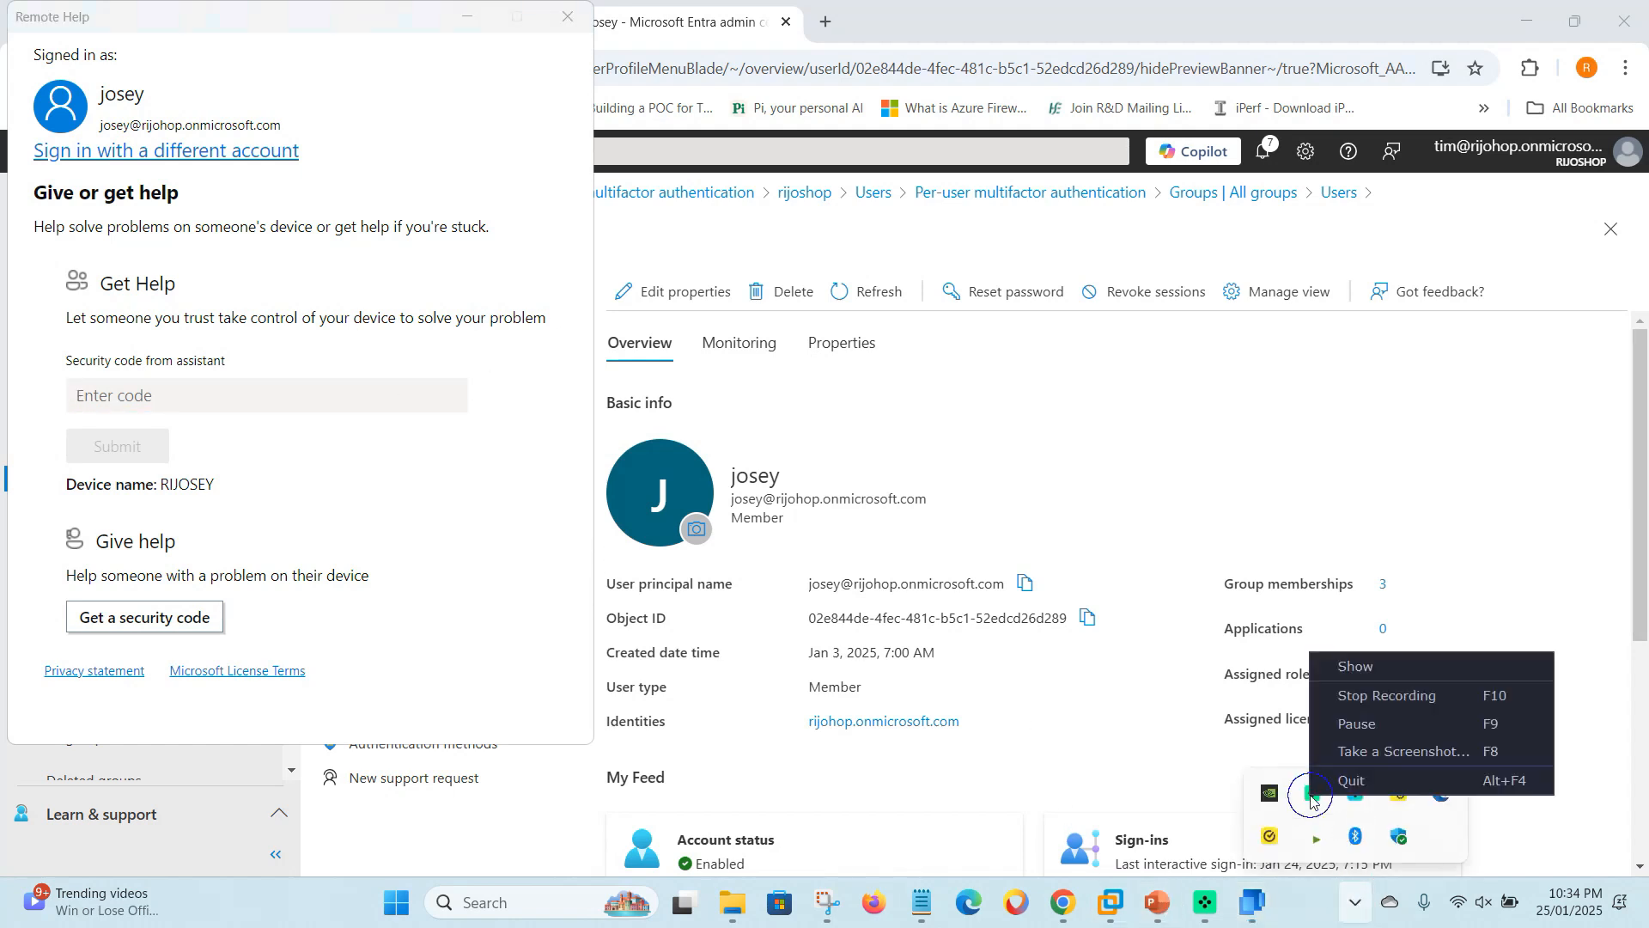